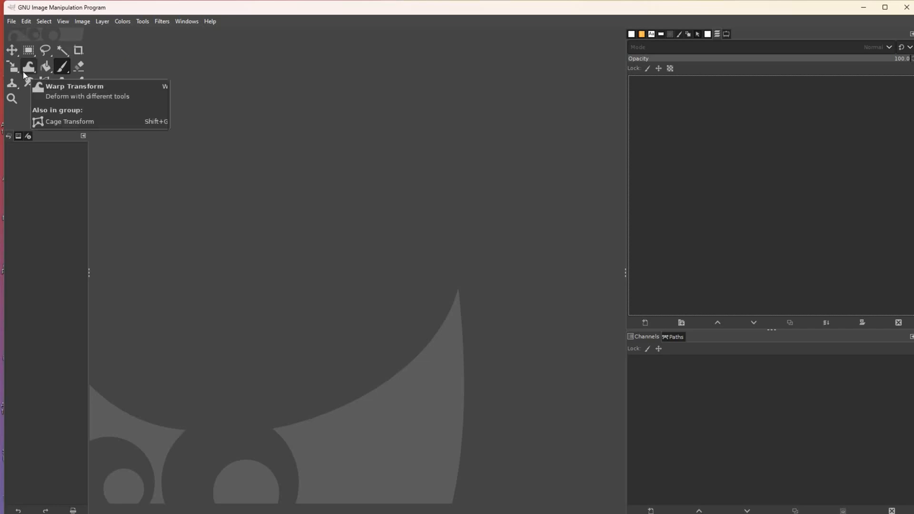
- Create a new blank image 800 px wide and 620 px high, viewing its advanced options
click(14, 24)
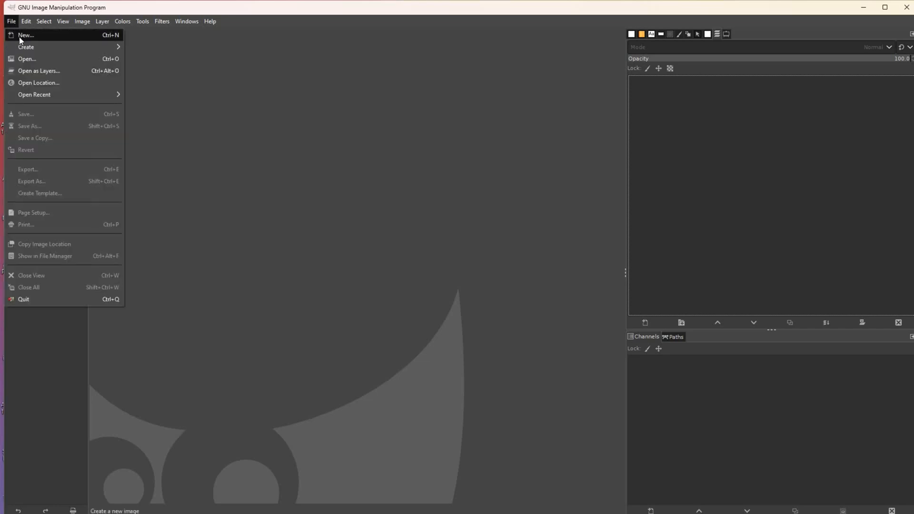
click(19, 35)
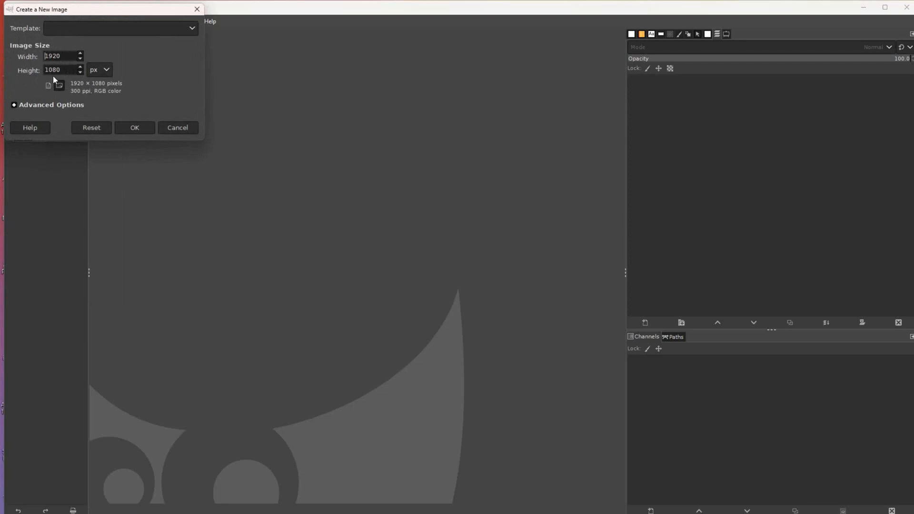
drag(67, 59, 35, 57)
text(800)
drag(65, 74, 32, 70)
text(620)
click(14, 106)
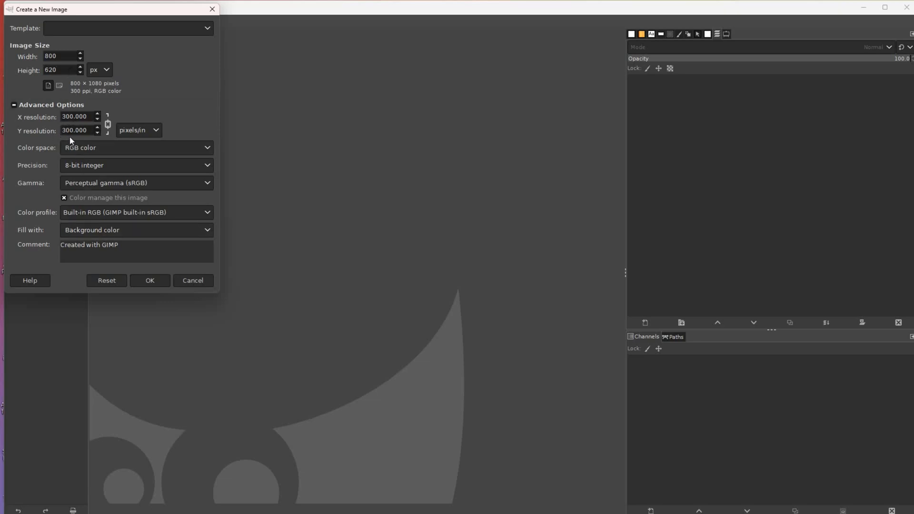
click(140, 282)
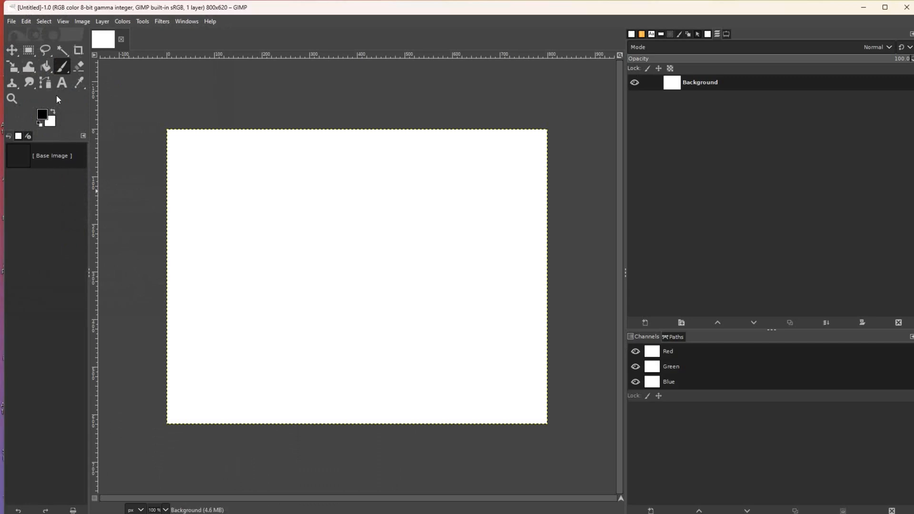
- Choose the Cell 01 texture brush for the Paintbrush tool
click(725, 34)
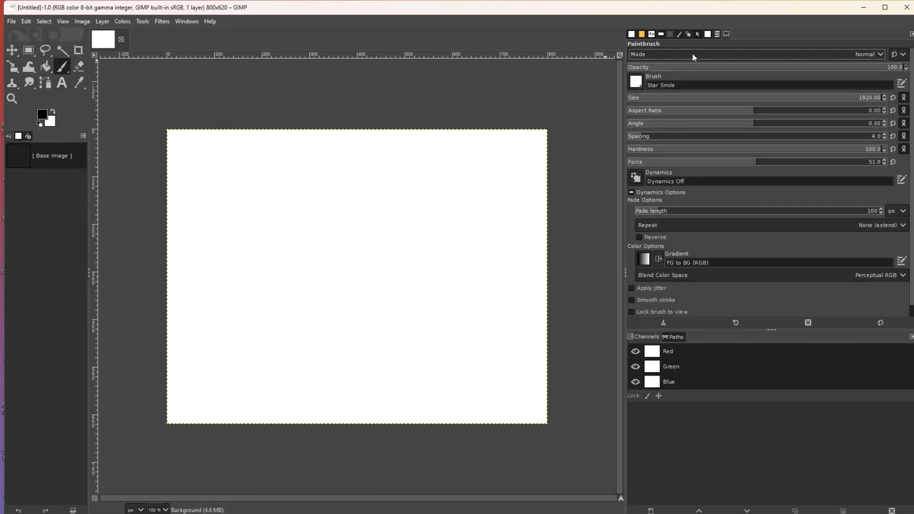
click(709, 35)
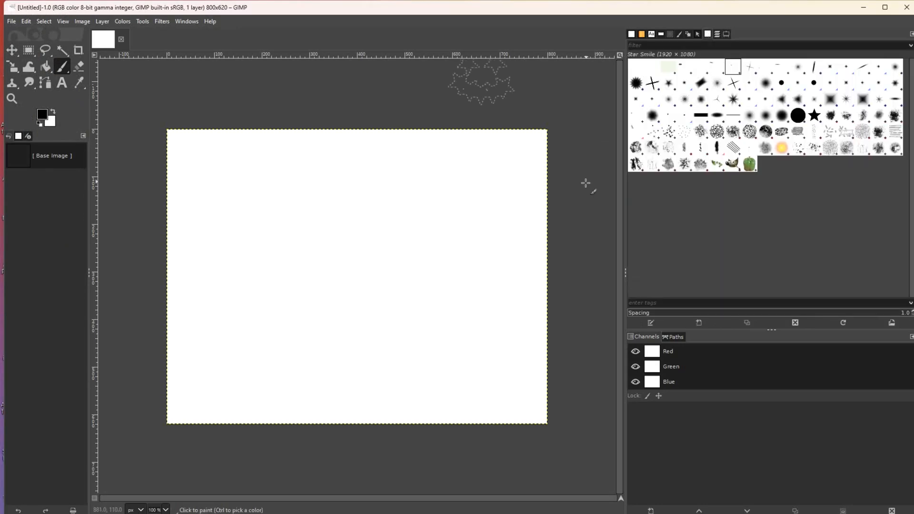
click(707, 133)
- Paint several test stamps of the Cell 01 brush across the upper half of the canvas
mouse_move(505, 200)
mouse_down()
mouse_move(434, 224)
mouse_move(450, 233)
mouse_up()
click(408, 237)
click(328, 250)
click(323, 221)
click(380, 214)
click(358, 171)
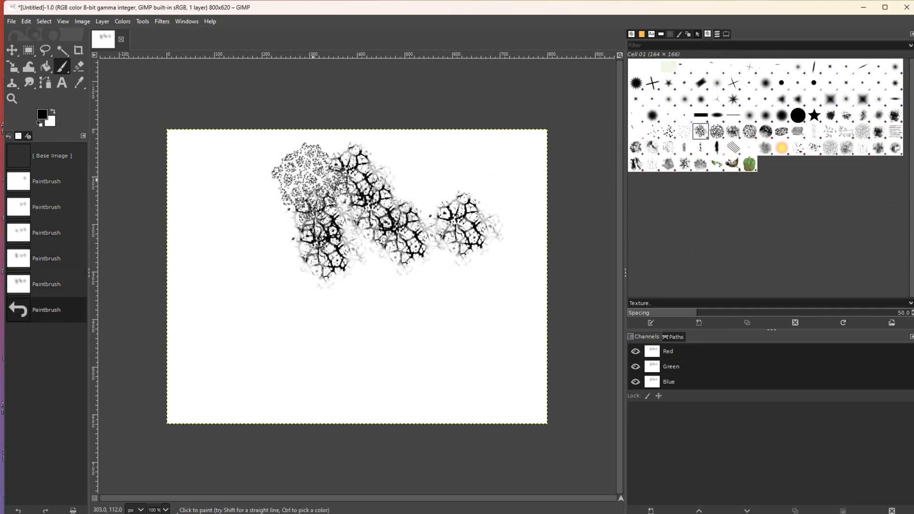
click(310, 200)
- Undo all the stamped marks, and try one long diagonal stroke across the canvas, undoing it as well
key(ctrl+z)
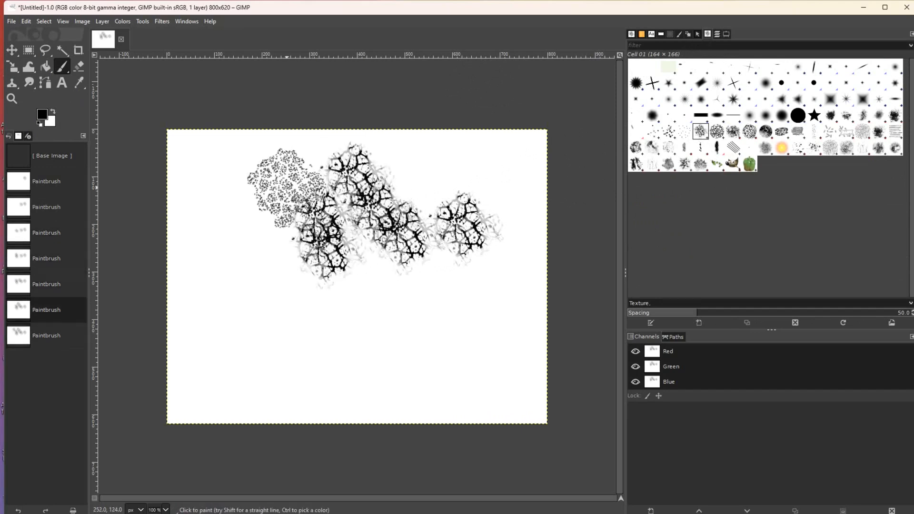
key(ctrl+z)
key(ctrl+z)
key(ctrl+z)
key(ctrl+z)
key(ctrl+z)
key(ctrl+z)
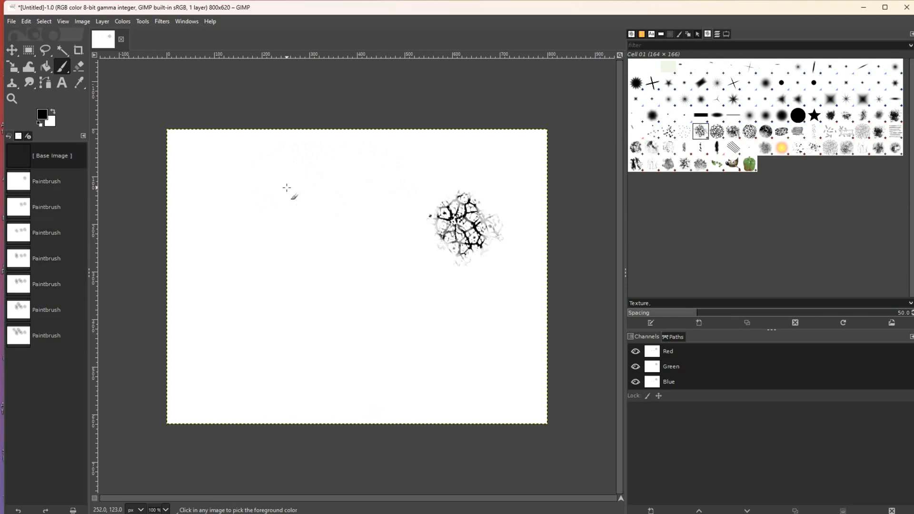
drag(271, 202, 533, 283)
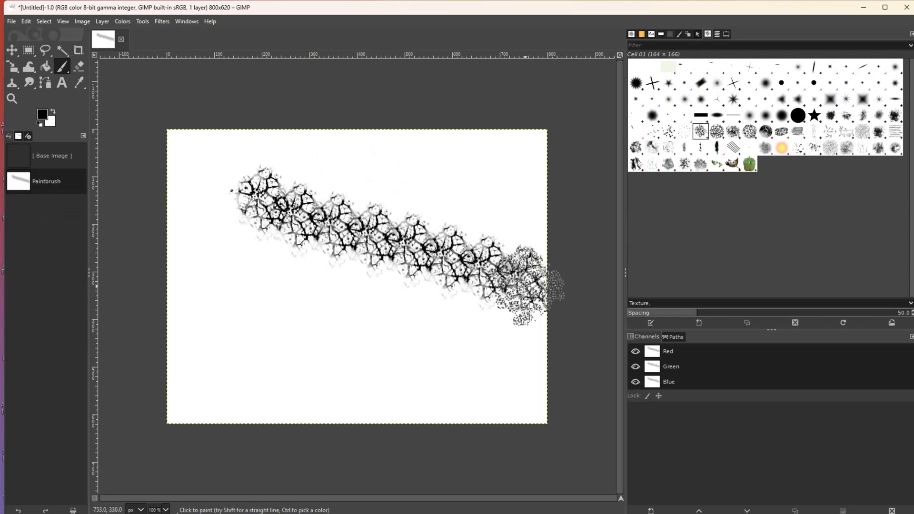
key(ctrl+z)
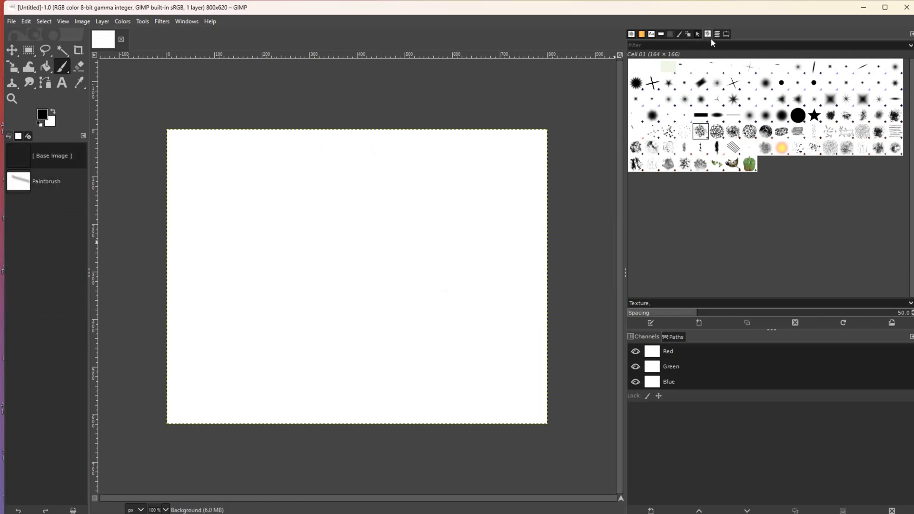
- Set the Paintbrush spacing to 128 and test it with a stroke across the canvas, undoing the stroke
click(727, 34)
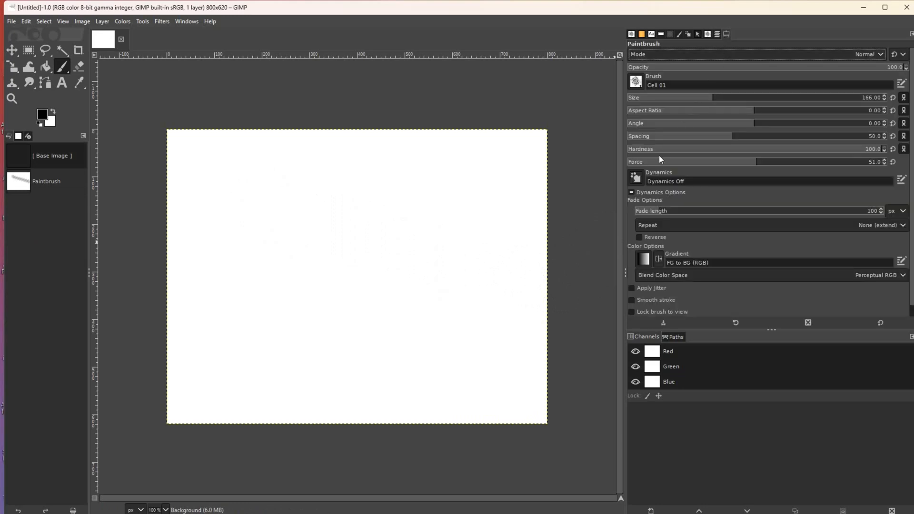
drag(725, 138, 820, 138)
click(240, 179)
mouse_move(209, 189)
mouse_down()
mouse_move(343, 306)
mouse_move(486, 276)
mouse_move(385, 223)
mouse_move(276, 323)
mouse_move(259, 217)
mouse_move(395, 305)
mouse_move(502, 227)
mouse_up()
key(ctrl+z)
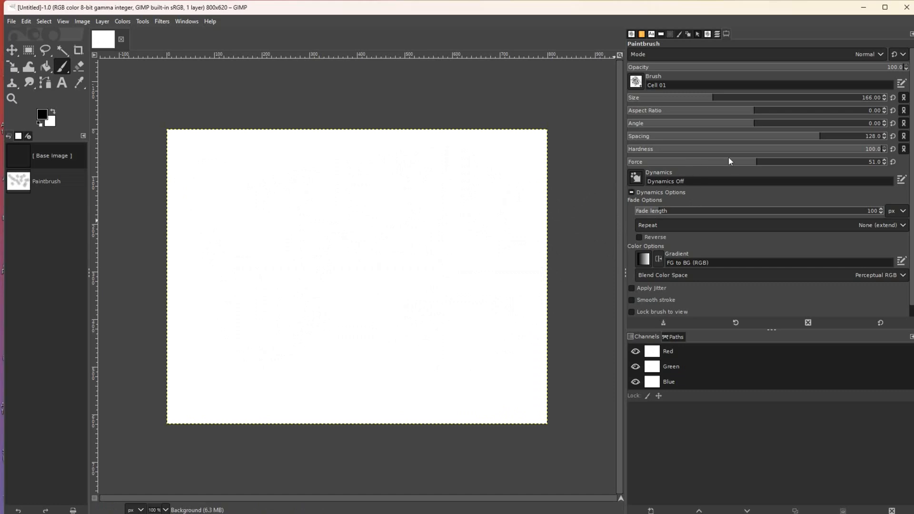
- Try the Paintbrush with hardness 34 and force 26 on the canvas, and undo the test stroke
drag(734, 152, 713, 151)
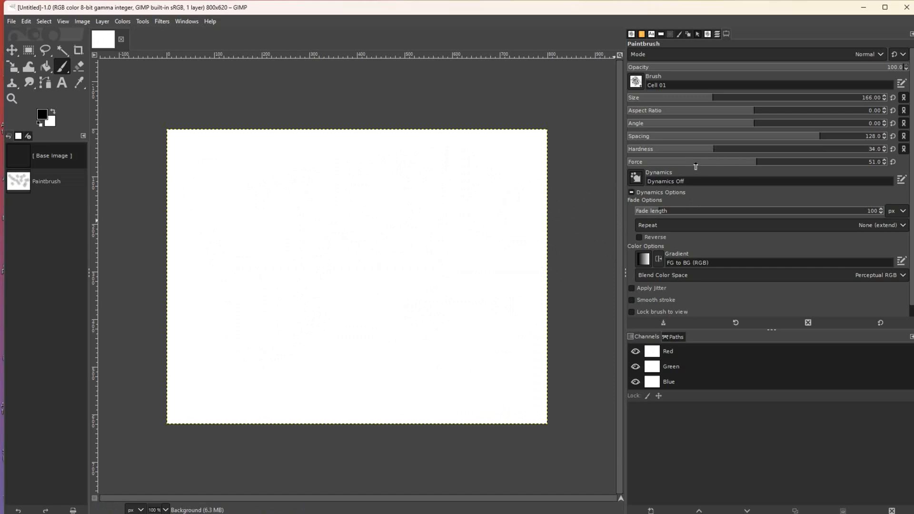
click(693, 165)
click(478, 185)
mouse_move(408, 239)
mouse_down()
mouse_move(364, 276)
mouse_move(266, 299)
mouse_move(236, 202)
mouse_move(278, 206)
mouse_move(369, 295)
mouse_move(455, 210)
mouse_move(341, 236)
mouse_move(276, 237)
mouse_move(439, 214)
mouse_move(445, 193)
mouse_move(325, 260)
mouse_move(287, 217)
mouse_move(445, 275)
mouse_move(430, 344)
mouse_move(292, 281)
mouse_move(394, 313)
mouse_move(426, 256)
mouse_move(257, 274)
mouse_move(441, 337)
mouse_up()
key(ctrl+z)
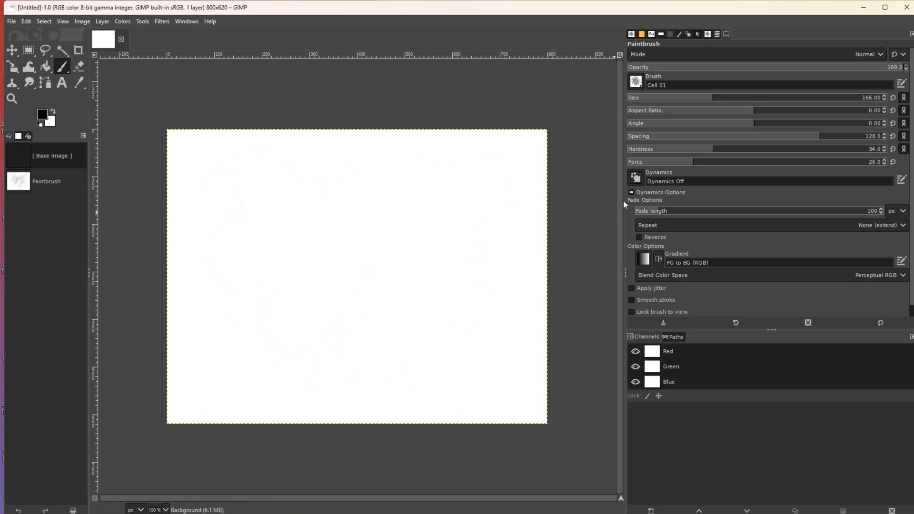
- Set the Paintbrush hardness to 69 and force to 66, and test them with a stroke that is undone
drag(715, 151, 802, 150)
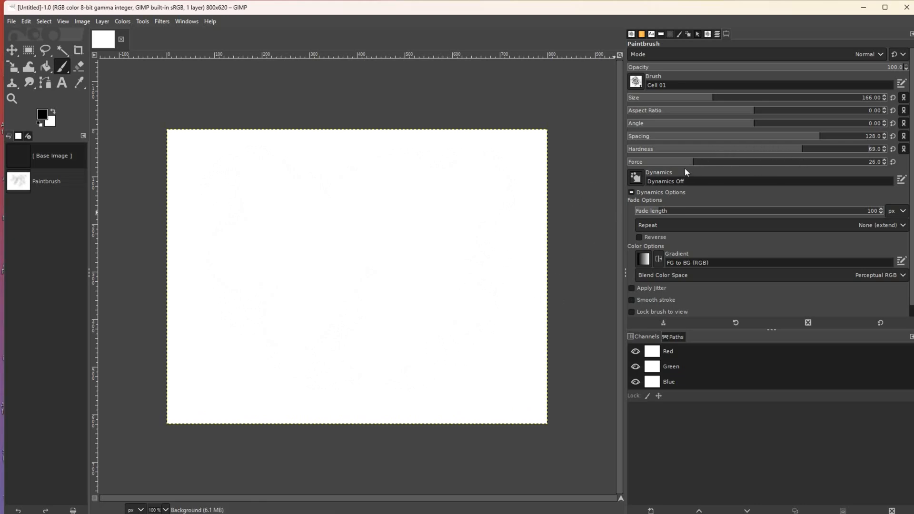
drag(697, 163, 793, 163)
mouse_move(498, 195)
mouse_down()
mouse_move(423, 270)
mouse_move(332, 315)
mouse_move(253, 246)
mouse_move(336, 205)
mouse_move(409, 314)
mouse_move(527, 244)
mouse_move(447, 188)
mouse_move(299, 264)
mouse_move(222, 268)
mouse_move(348, 174)
mouse_move(428, 293)
mouse_up()
key(ctrl+z)
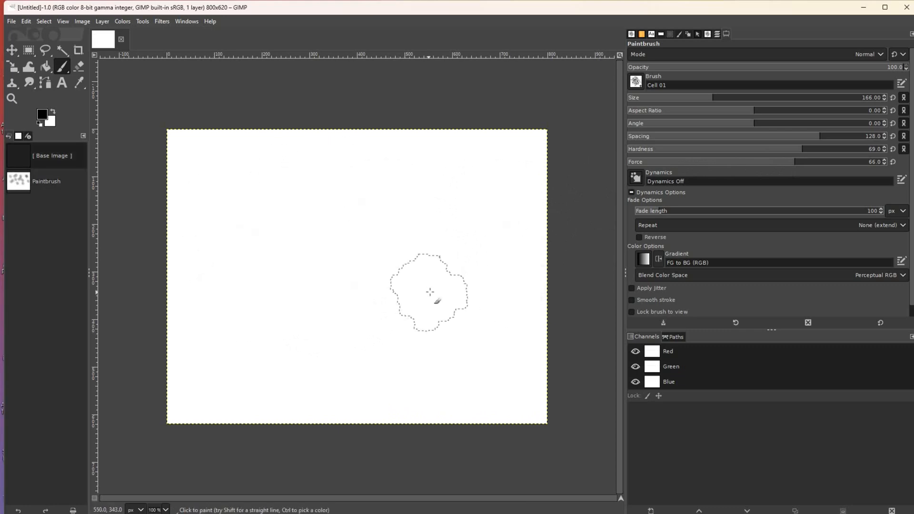
- Set the Paintbrush angle to -122 and test it with a stroke, undoing the stroke
drag(688, 125, 668, 126)
mouse_move(486, 193)
mouse_down()
mouse_move(440, 228)
mouse_move(275, 313)
mouse_move(246, 244)
mouse_move(329, 248)
mouse_move(377, 327)
mouse_up()
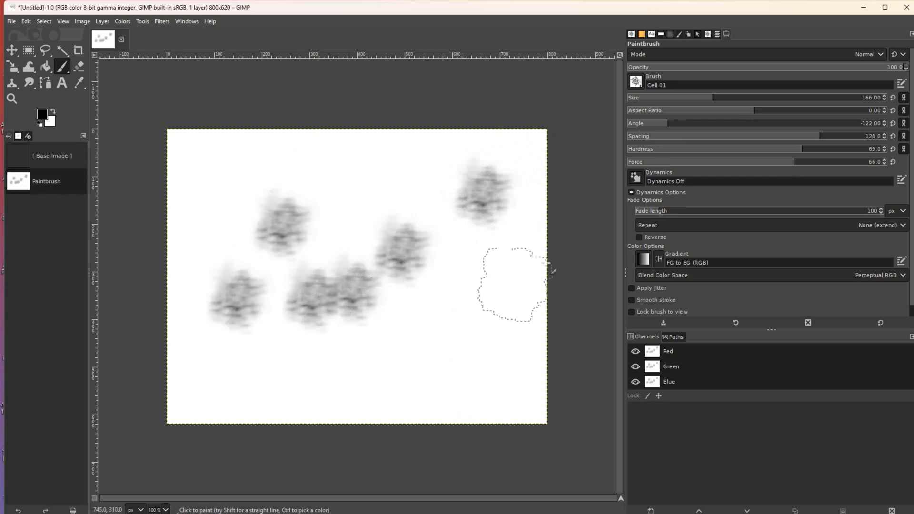
key(ctrl+z)
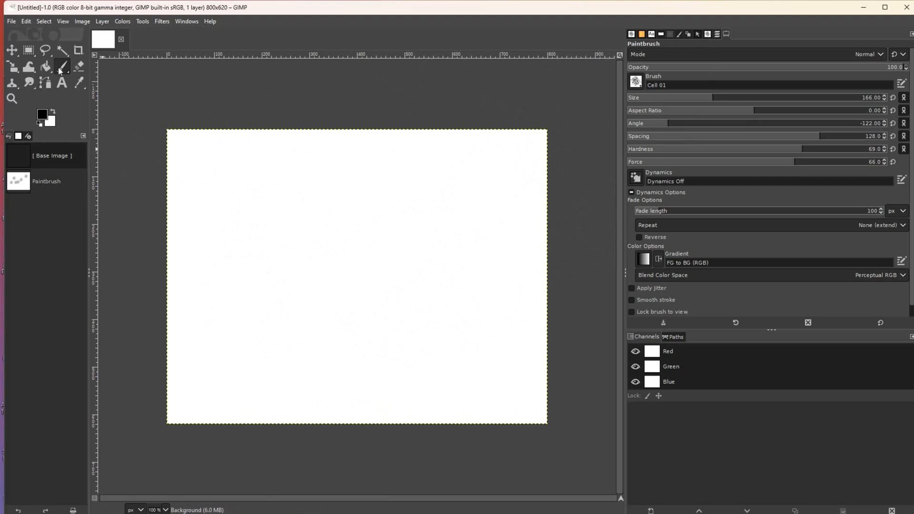
- Create a new custom brush with a circle shape and a radius of 248.8
click(705, 35)
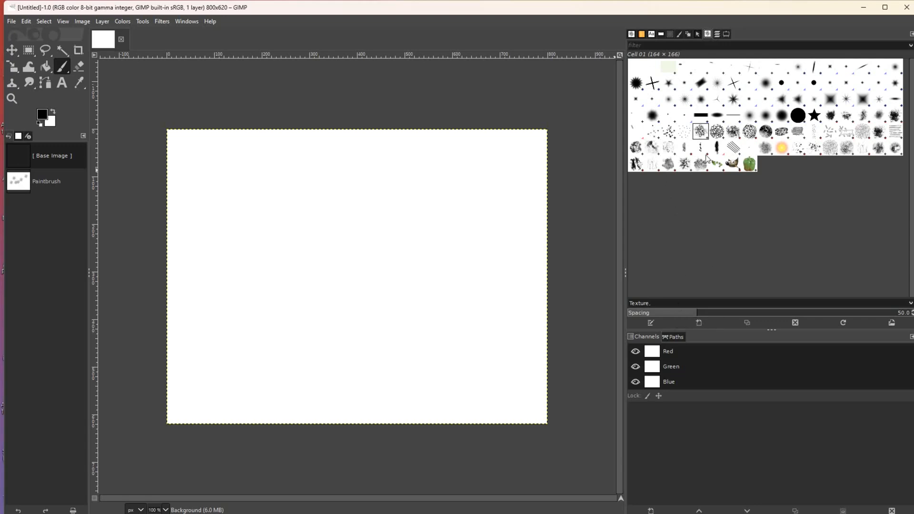
click(698, 322)
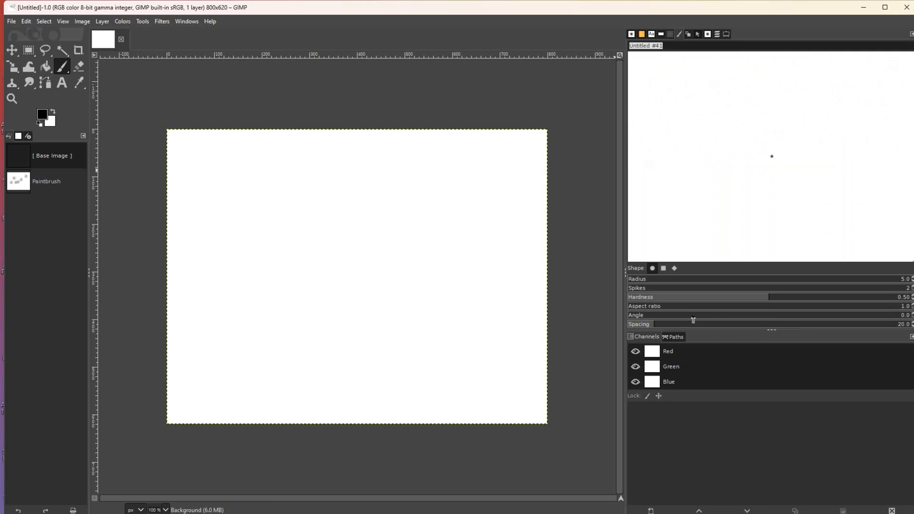
click(651, 269)
drag(634, 282, 676, 282)
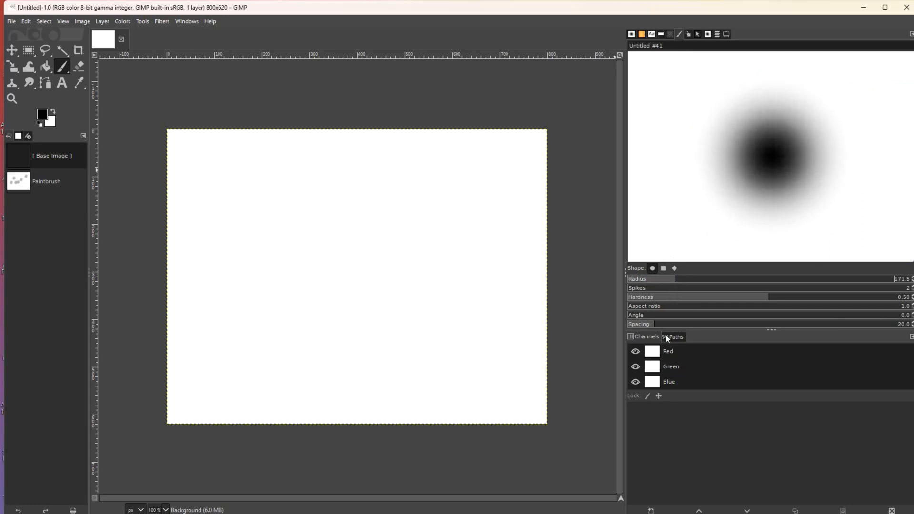
mouse_move(676, 282)
mouse_down()
mouse_move(714, 285)
mouse_move(698, 285)
mouse_up()
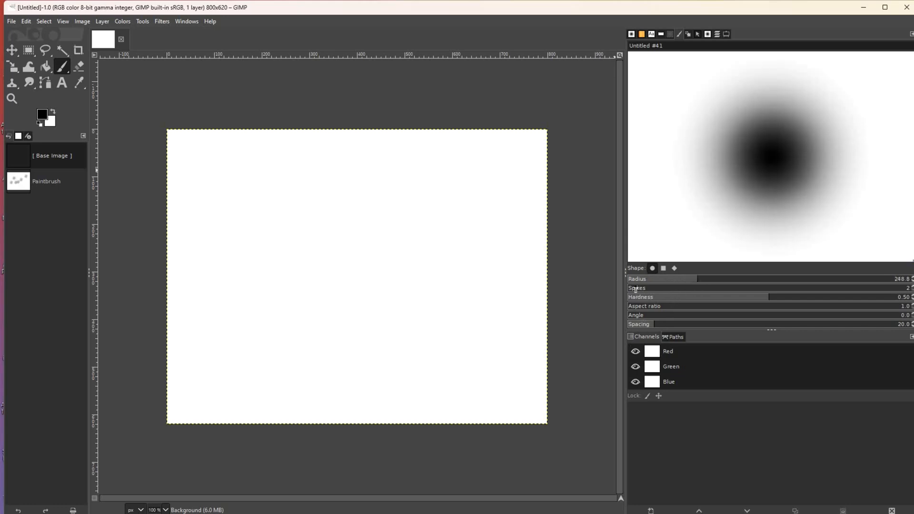
- Shape the new brush into a flower with 7 spikes, an aspect ratio of 2.7 and a hardness of 0.71
mouse_move(636, 290)
mouse_down()
mouse_move(785, 293)
mouse_move(767, 297)
mouse_move(852, 298)
mouse_move(902, 313)
mouse_move(891, 313)
mouse_up()
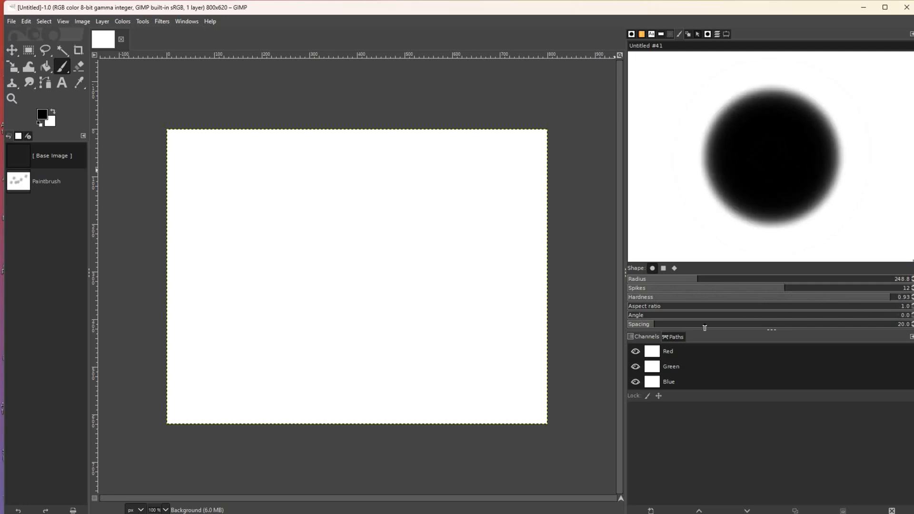
click(704, 289)
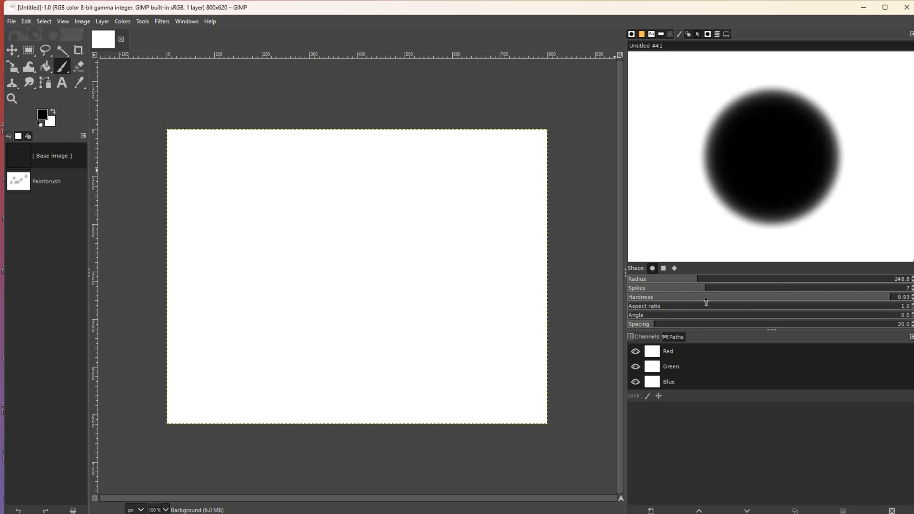
mouse_move(639, 311)
mouse_down()
mouse_move(746, 311)
mouse_move(653, 317)
mouse_up()
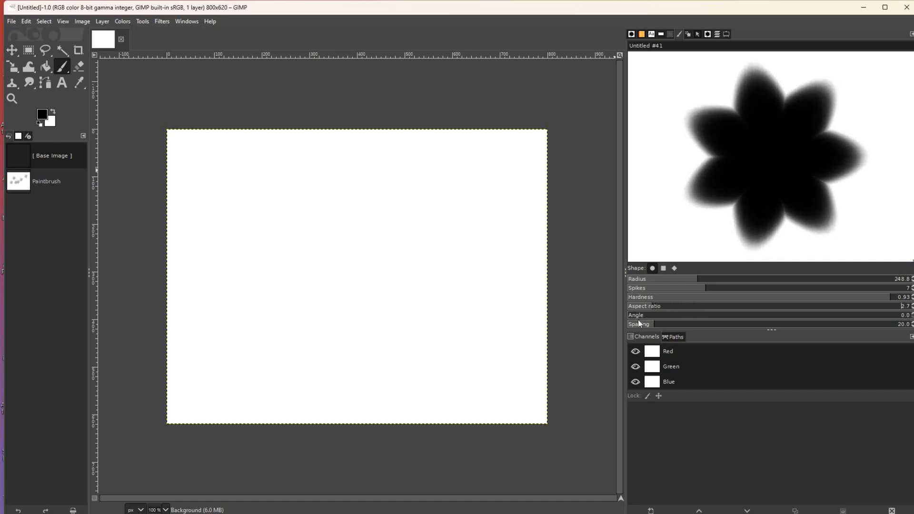
click(839, 300)
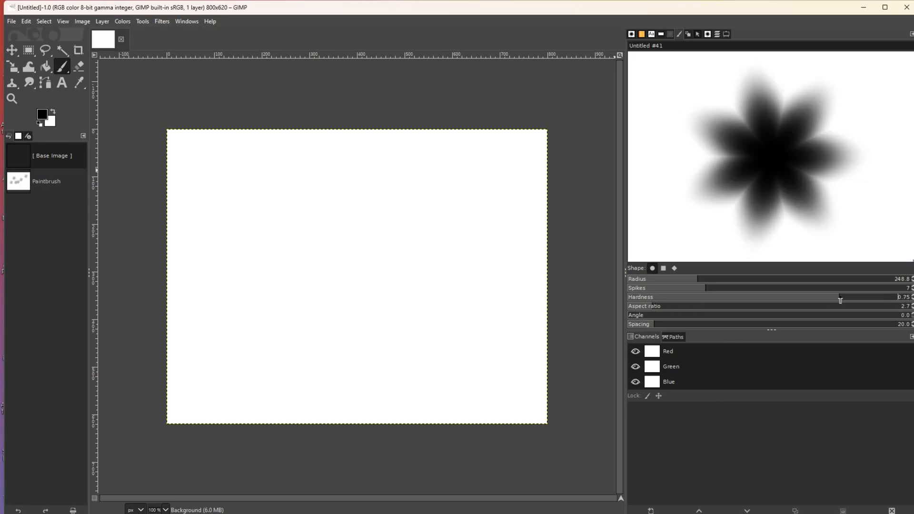
drag(839, 300, 828, 301)
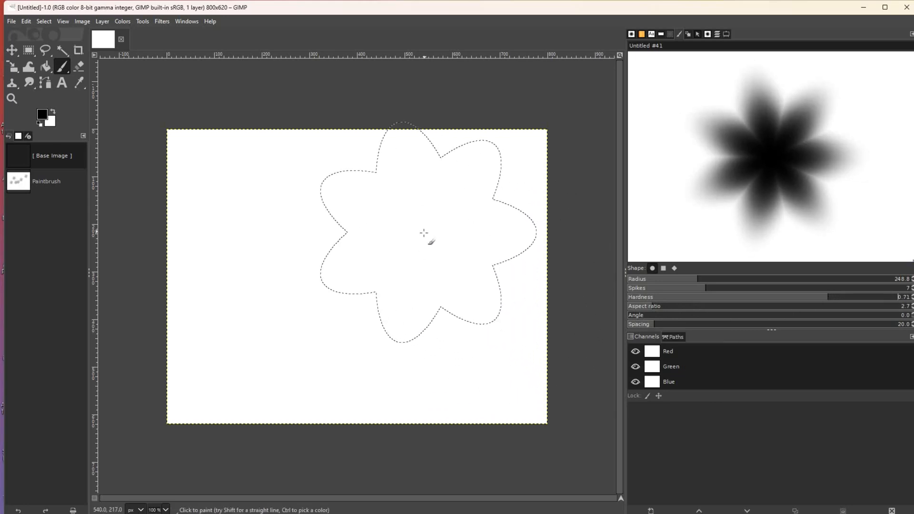
- Test the flower brush with one stroke at its default spacing and another at spacing 38.8, undoing both
mouse_move(453, 256)
mouse_down()
mouse_move(402, 266)
mouse_move(281, 261)
mouse_up()
key(ctrl+z)
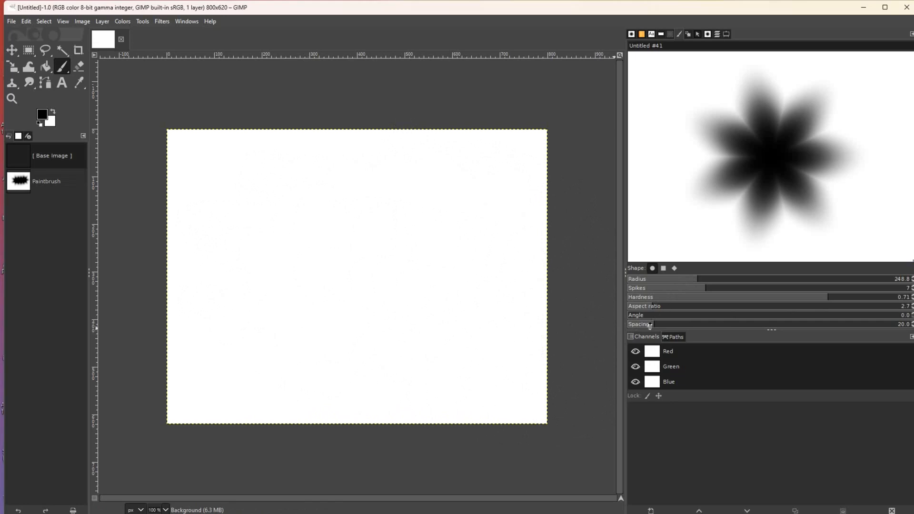
drag(469, 255, 181, 281)
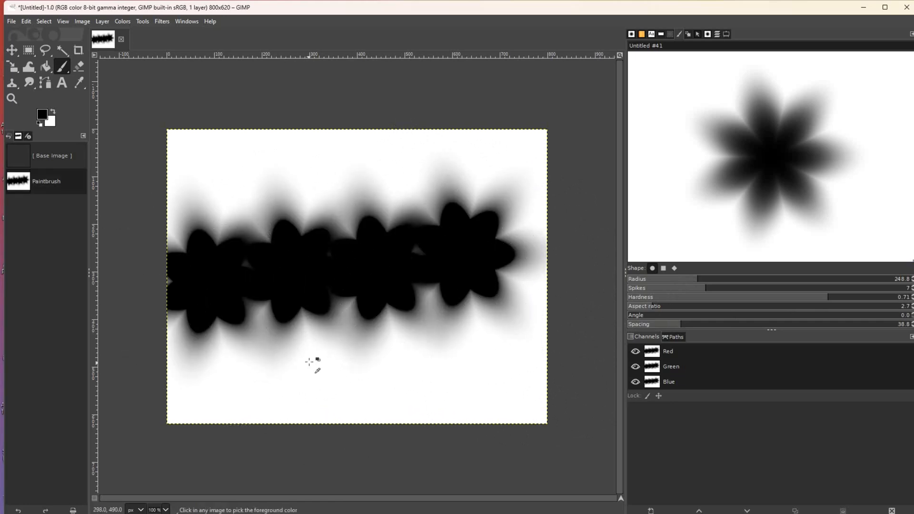
key(ctrl+z)
- Set the flower brush's spacing to 48.8 and test it with a horizontal stroke, undoing the stroke
drag(679, 328, 694, 326)
drag(484, 285, 142, 284)
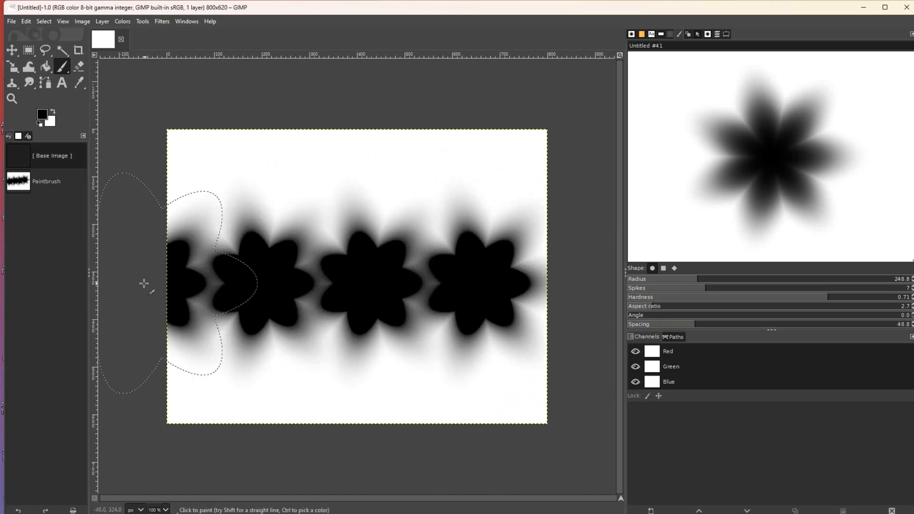
key(ctrl+z)
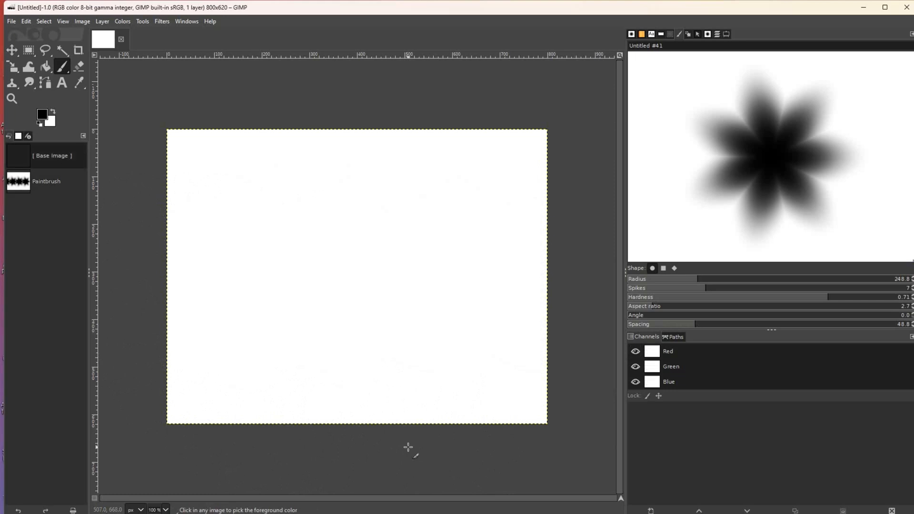
- Reduce the flower brush's radius to 156.4 and test it with a stroke, undoing the stroke
drag(689, 284, 672, 285)
mouse_move(437, 263)
mouse_down()
mouse_move(303, 266)
mouse_move(204, 281)
mouse_up()
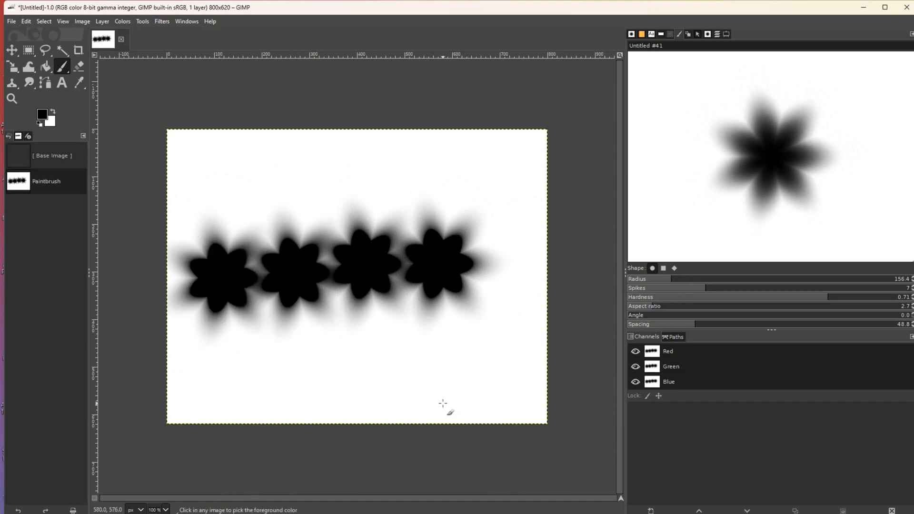
key(ctrl+z)
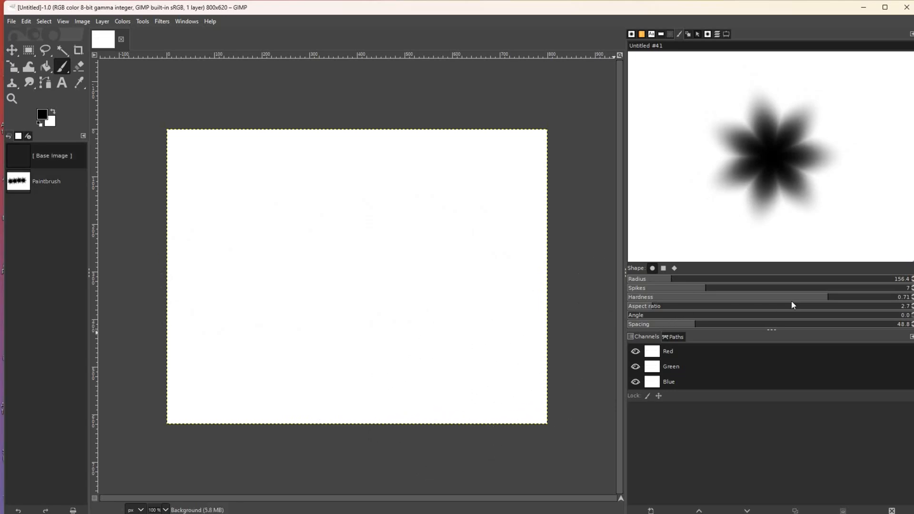
- Lower the flower brush's hardness to 0.44 and test it with a stroke, undoing the stroke
drag(794, 303, 751, 303)
mouse_move(478, 247)
mouse_down()
mouse_move(283, 262)
mouse_move(243, 251)
mouse_move(274, 197)
mouse_move(351, 239)
mouse_move(403, 348)
mouse_move(492, 331)
mouse_move(484, 263)
mouse_move(374, 267)
mouse_up()
key(ctrl+z)
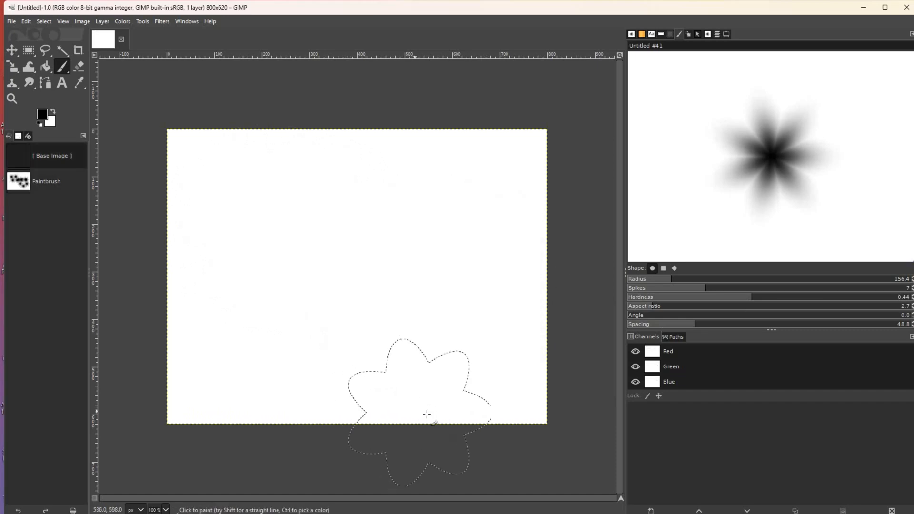
- Test the flower brush with one stroke at spacing 25.4 and another at spacing 20.1, undoing both strokes
drag(677, 326, 661, 325)
drag(485, 244, 218, 257)
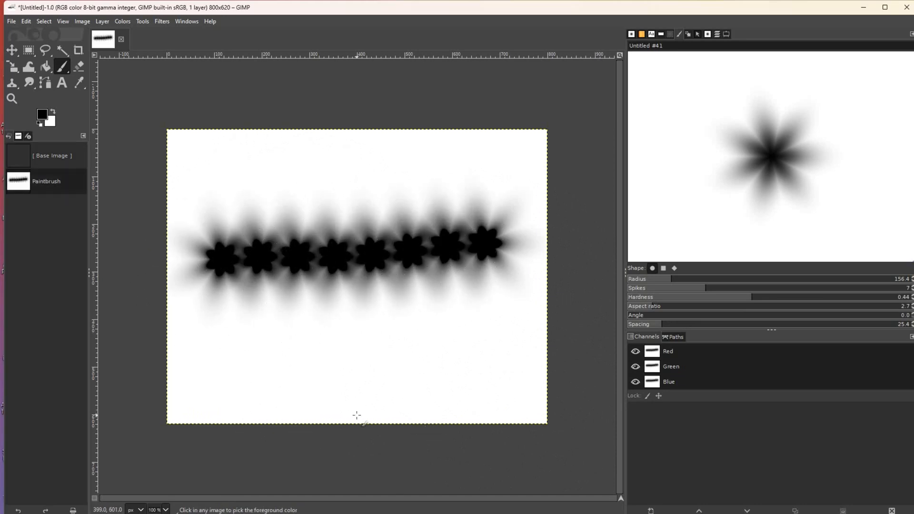
key(ctrl+z)
drag(660, 325, 655, 325)
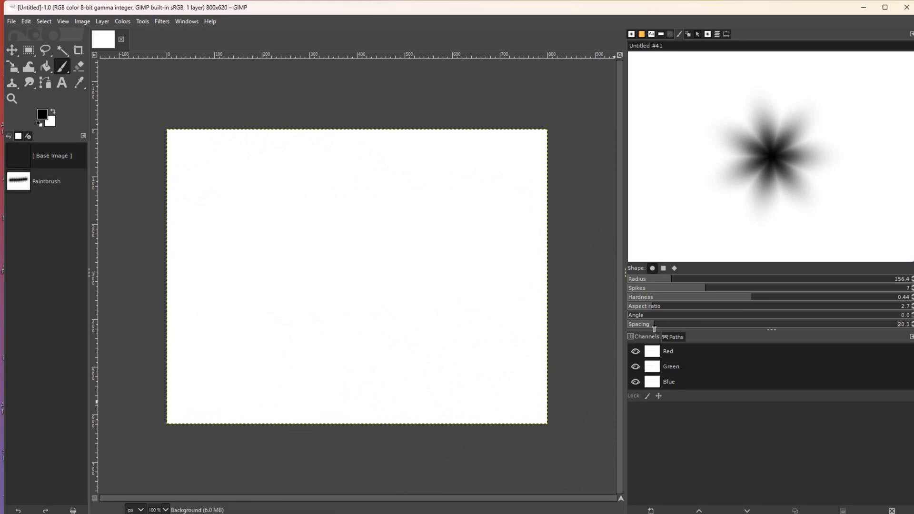
drag(229, 231, 537, 249)
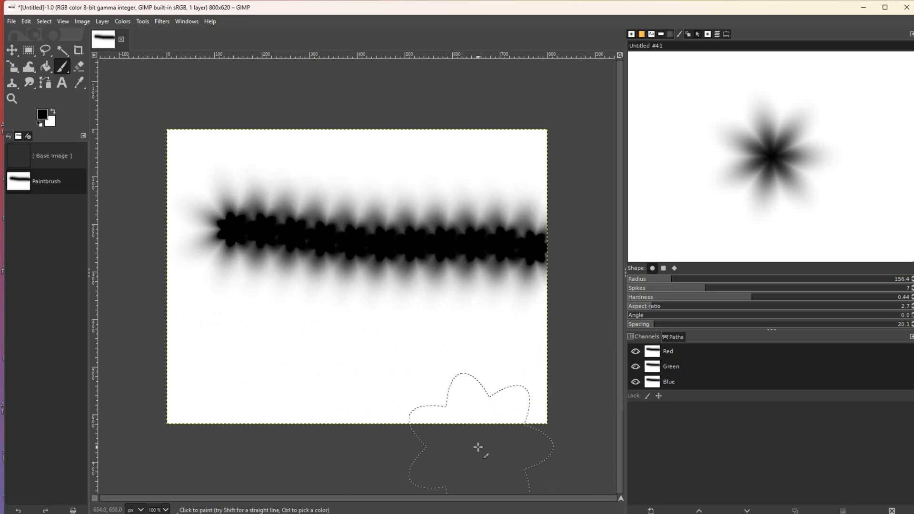
key(ctrl)
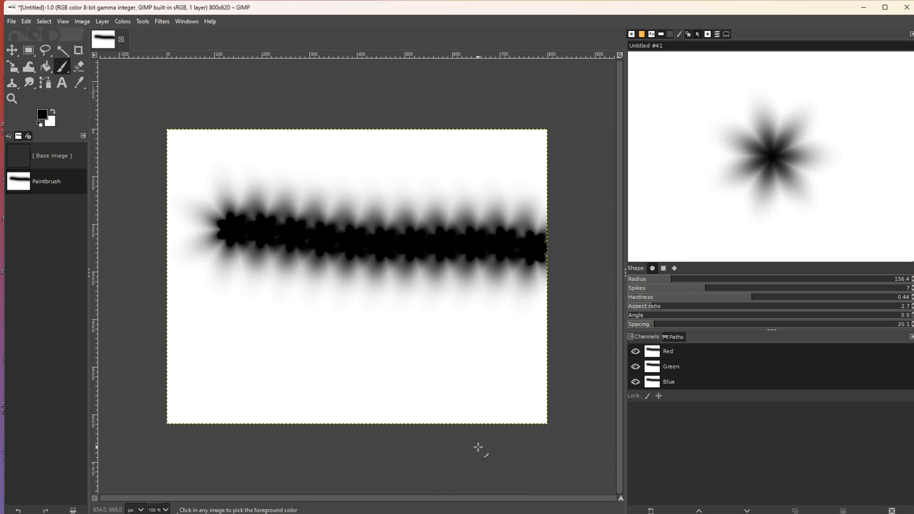
key(ctrl+z)
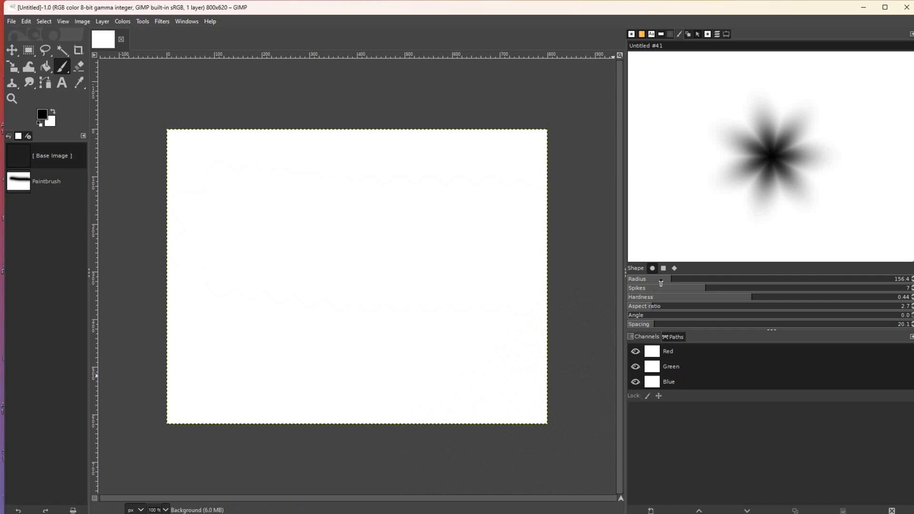
- Reduce the flower brush's radius to 124.5 and test it with a horizontal stroke and a single dab, undoing both
drag(666, 282, 662, 282)
drag(470, 214, 195, 215)
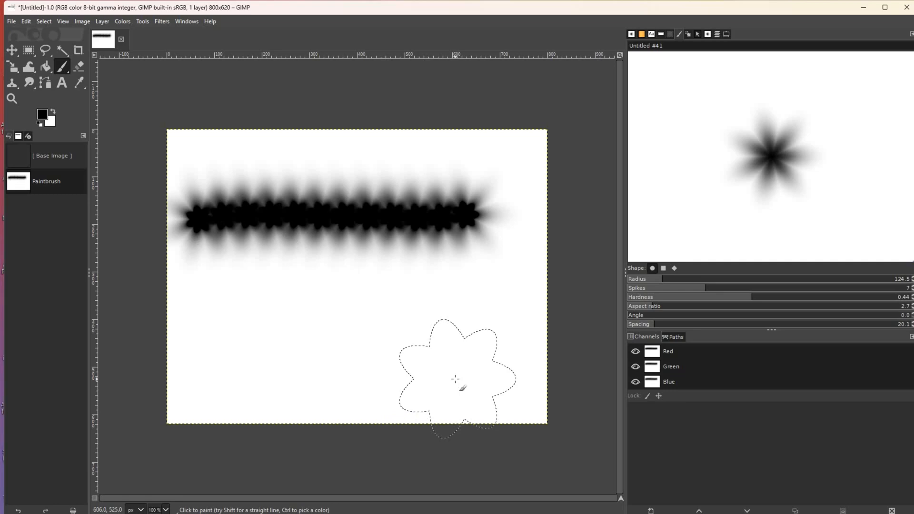
key(ctrl+z)
click(377, 227)
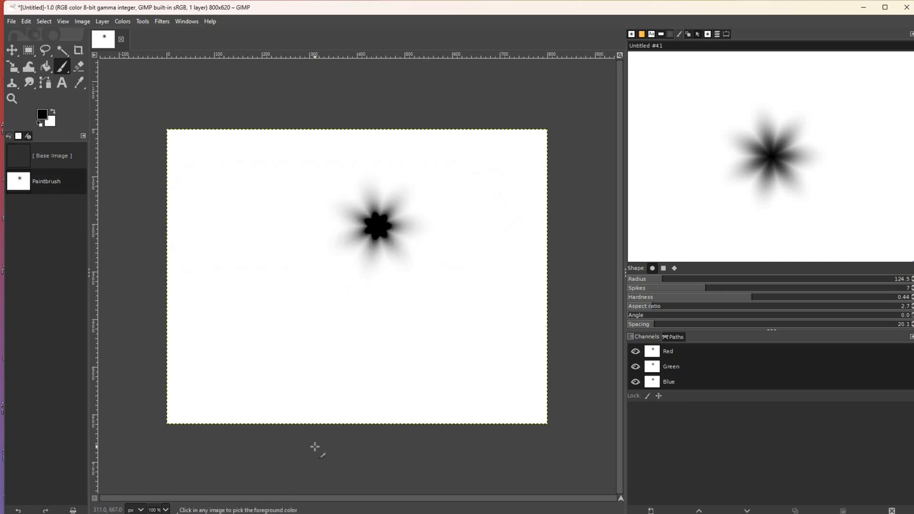
key(ctrl+z)
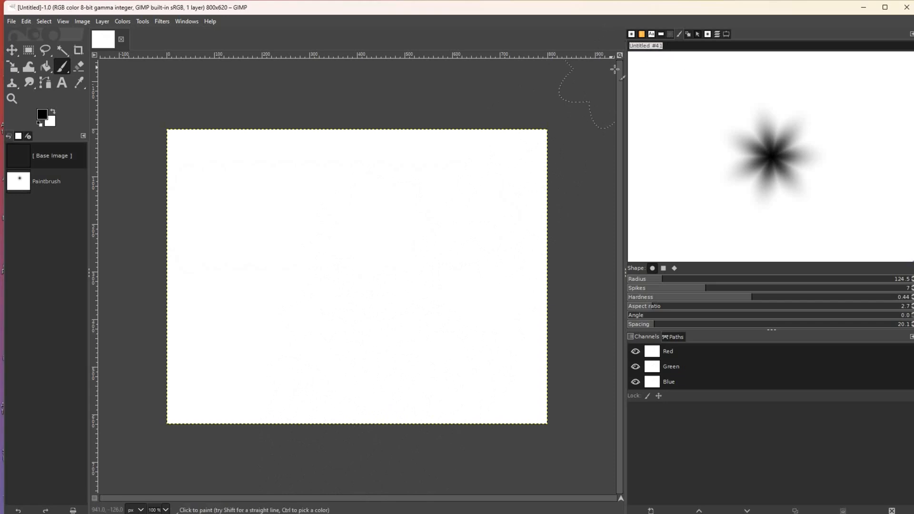
- Name the new brush Glowing Flower and test it with a single dab on the canvas, undoing the dab
text(Glowing Flower)
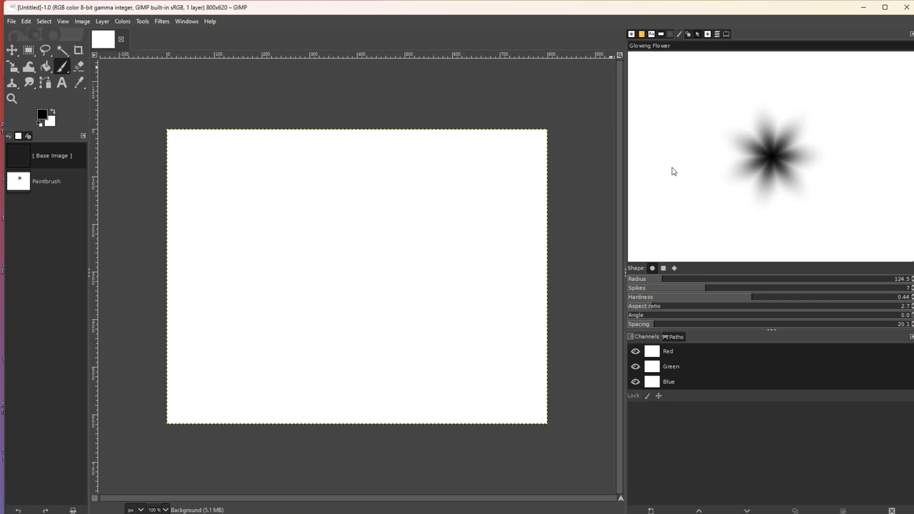
click(467, 205)
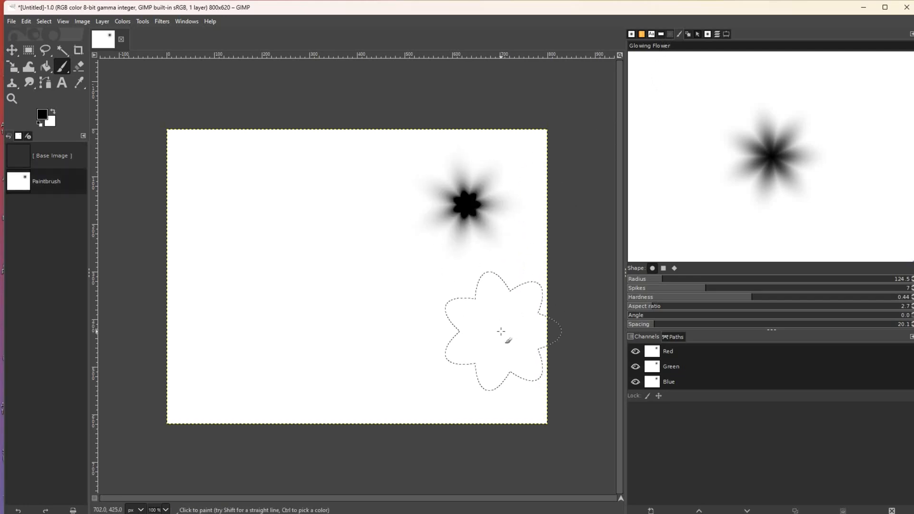
key(ctrl)
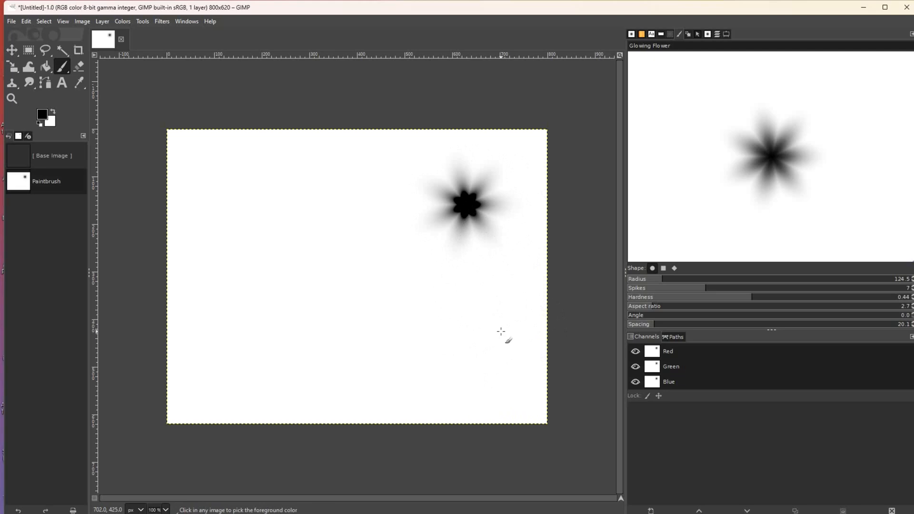
key(ctrl+z)
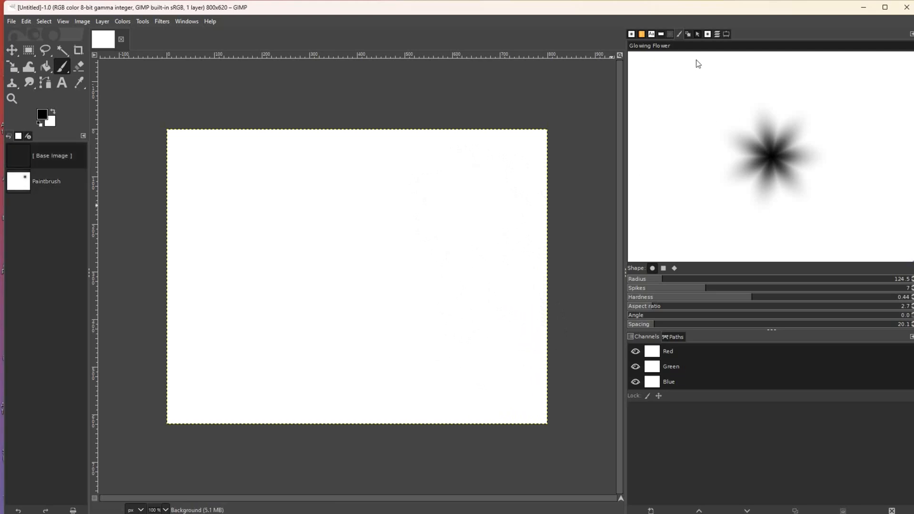
- Select the Glowing Flower brush among the saved brushes and add a new transparent layer above Background
click(708, 35)
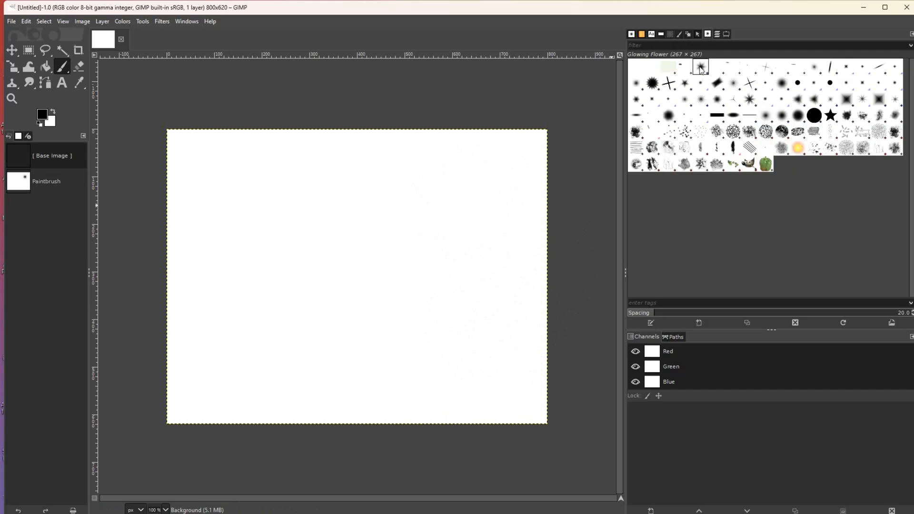
click(653, 83)
click(700, 68)
click(717, 35)
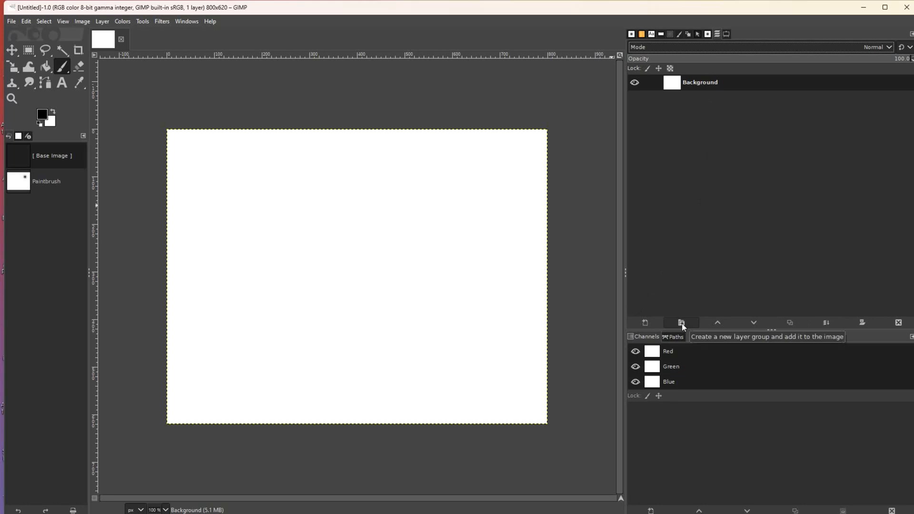
shift+click(646, 325)
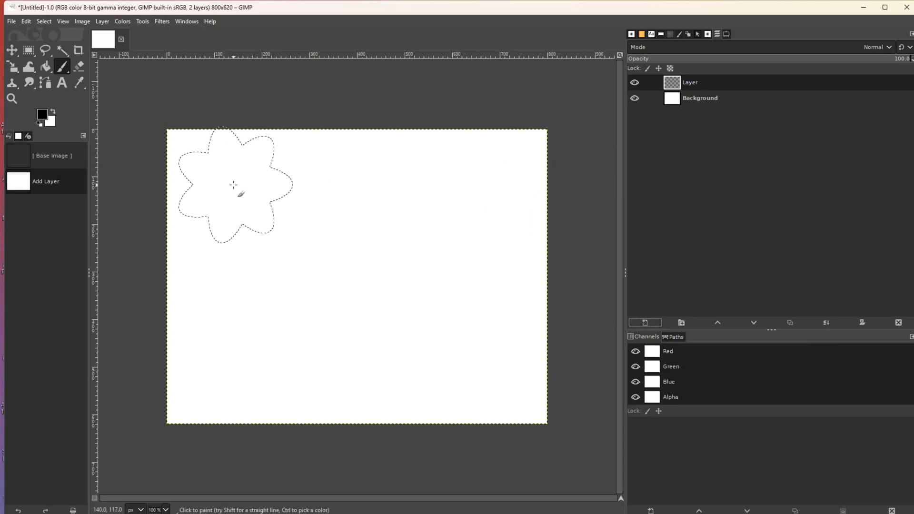
- Reduce the brush size to 65 and paint a straight horizontal line about 690 px long near the canvas's upper edge
key(bracketleft)
key(bracketleft)
key(bracketleft)
key(bracketleft)
key(bracketleft)
key(bracketleft)
key(bracketleft)
key(bracketleft)
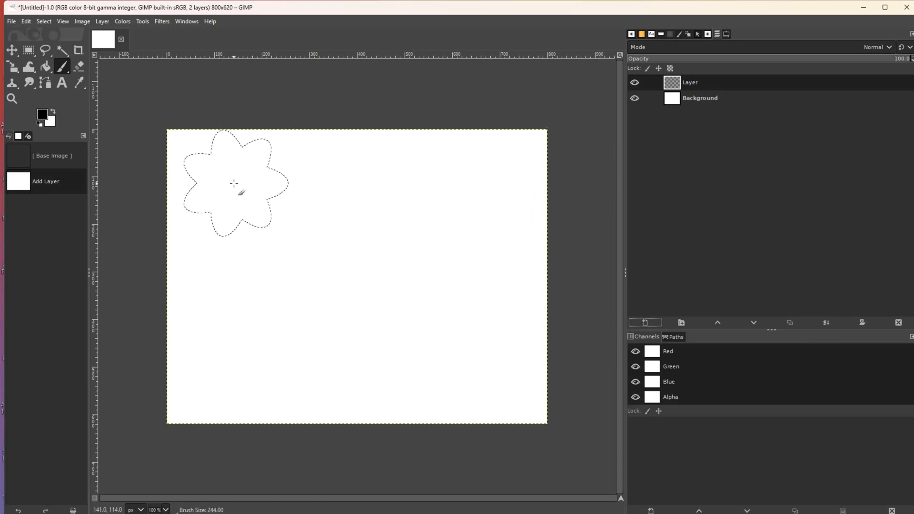
key(bracketleft)
key(bracketleft)
key(bracketleft)
key(bracketleft)
key(bracketleft)
key(bracketleft)
key(bracketleft)
key(bracketleft)
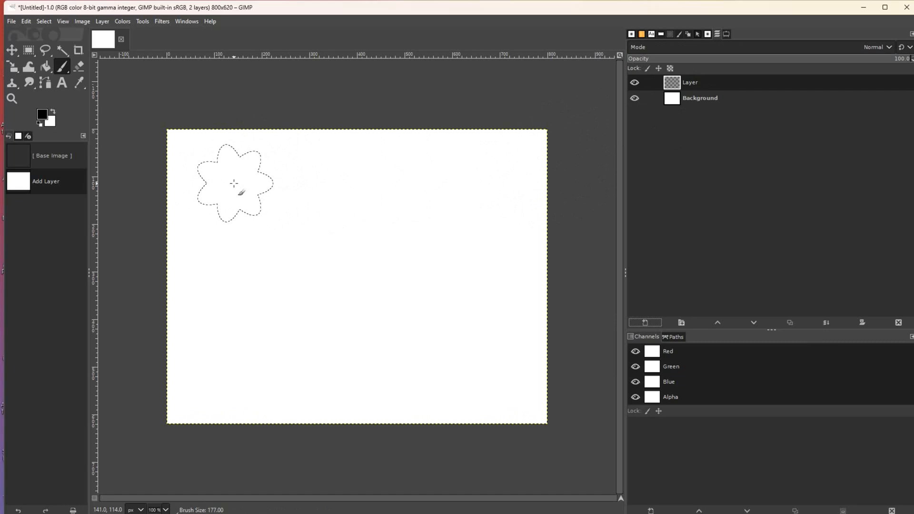
key(bracketleft)
key(bracketleft)
key(bracketleft)
key(bracketleft)
key(bracketleft)
key(bracketleft)
key(bracketleft)
key(bracketleft)
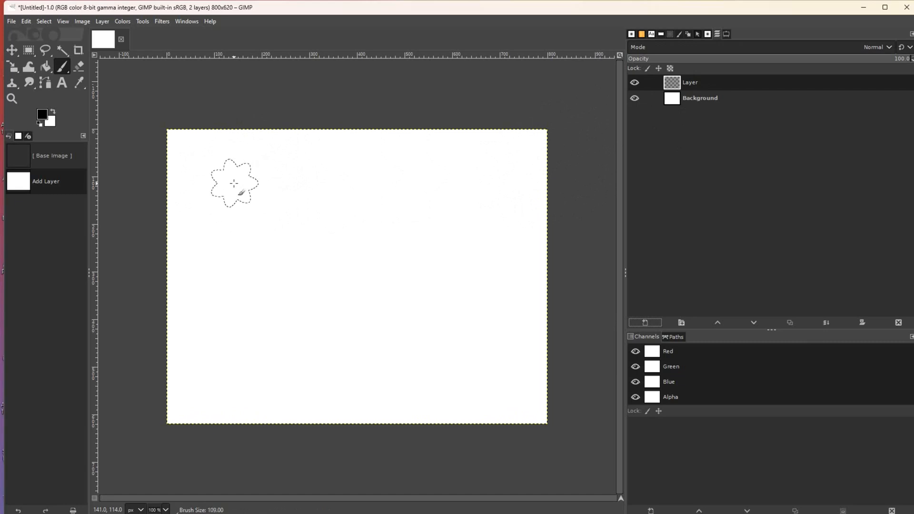
key(bracketleft)
key(bracketleft)
key(bracketleft)
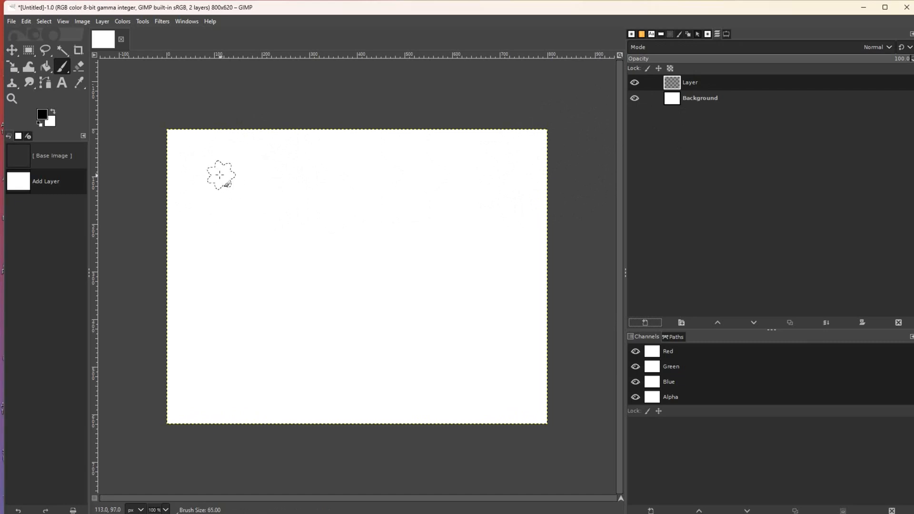
click(194, 166)
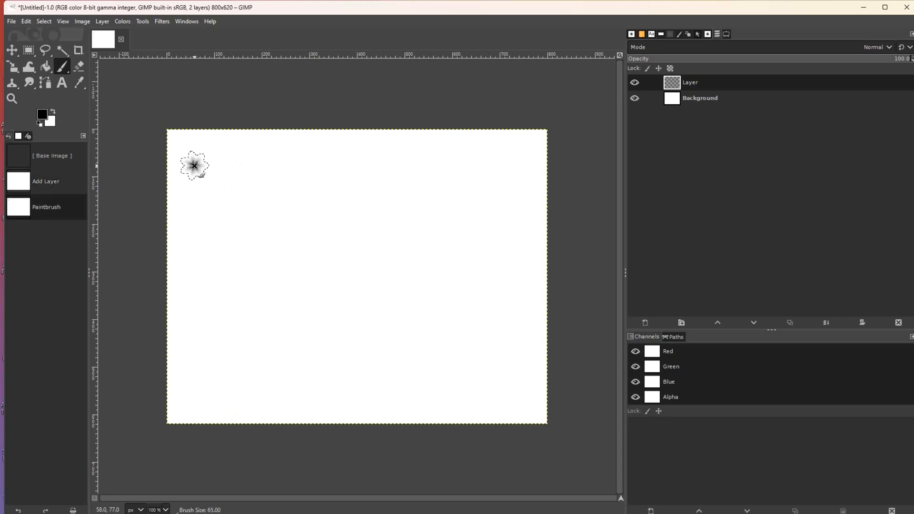
shift+click(524, 165)
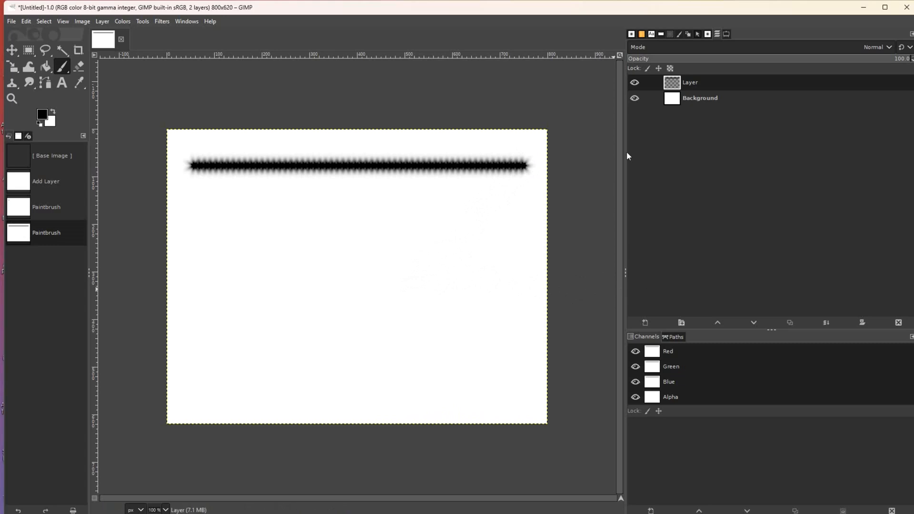
- Rename the painted layer as Glowing Flower
double_click(694, 84)
text(Glowing Flower)
key(Return)
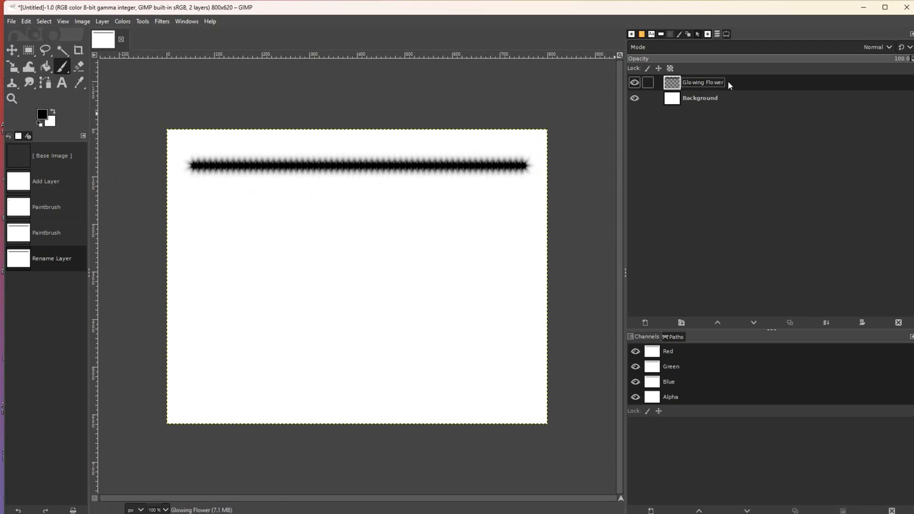
- Create a new square brush with radius 205.1, aspect ratio 1.5 and angle 30.9
click(708, 33)
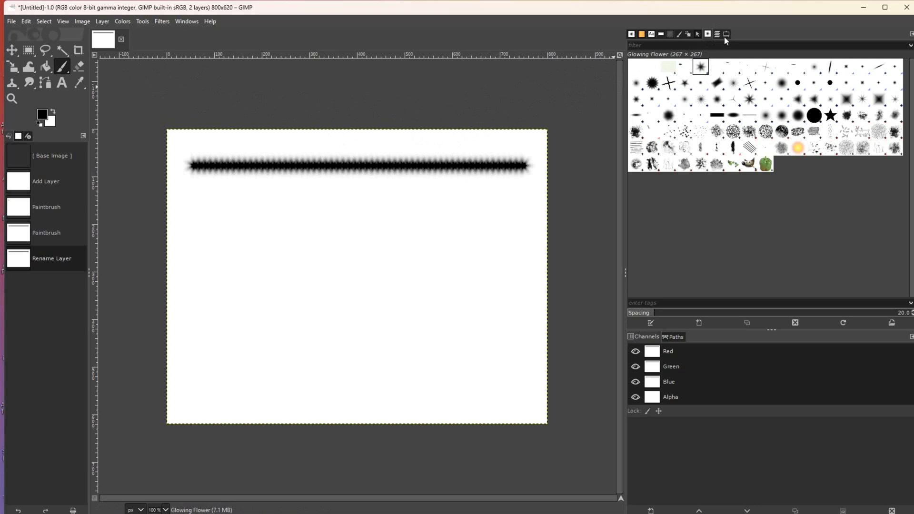
click(698, 322)
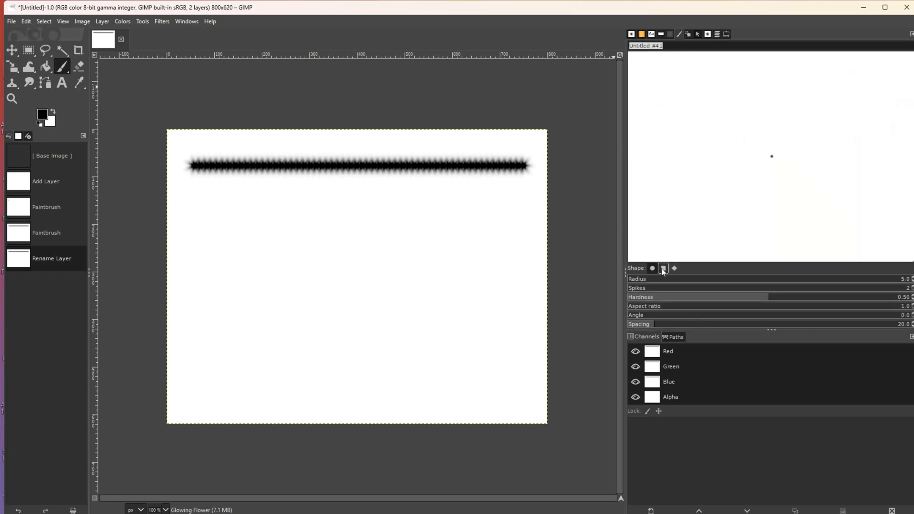
click(663, 270)
drag(637, 280, 687, 282)
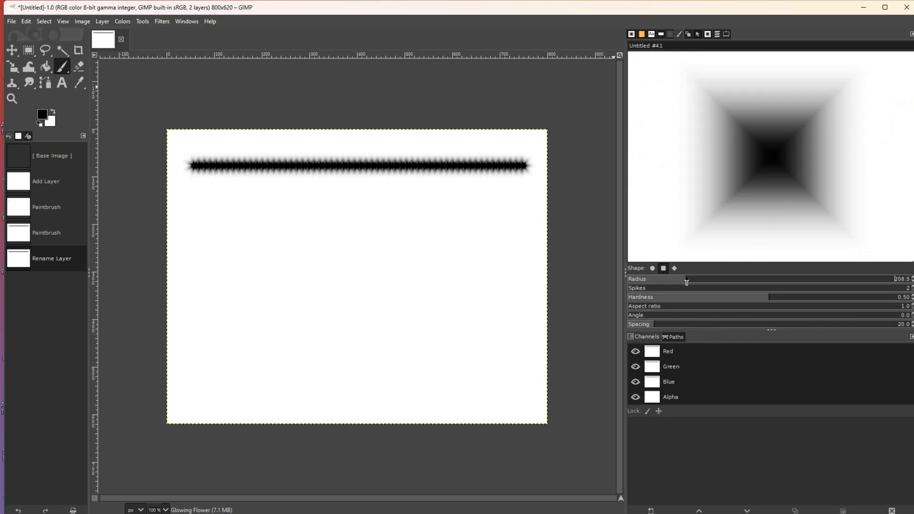
mouse_move(642, 318)
mouse_down()
mouse_move(674, 318)
mouse_move(657, 308)
mouse_move(636, 314)
mouse_up()
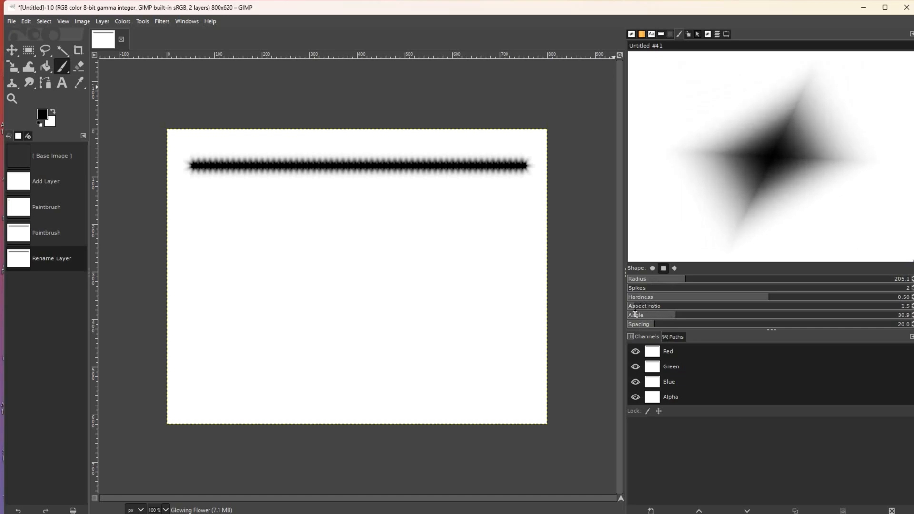
- Test the square brush with one stroke at its default hardness and another at hardness 0.15, undoing both
drag(476, 272, 223, 261)
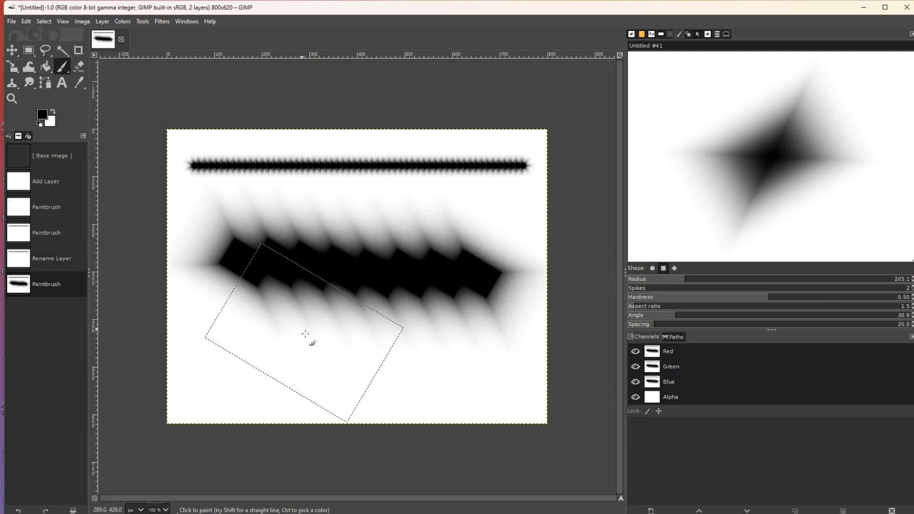
key(ctrl+z)
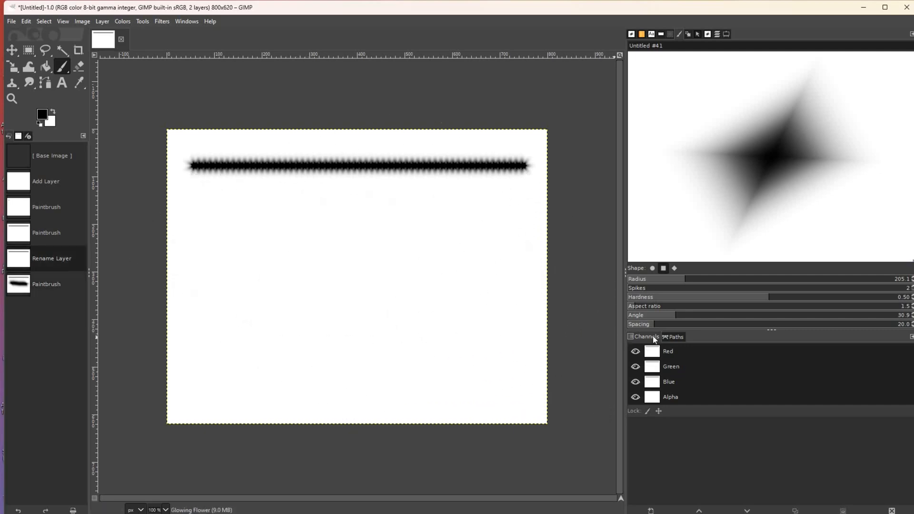
drag(740, 301, 669, 306)
drag(473, 285, 200, 277)
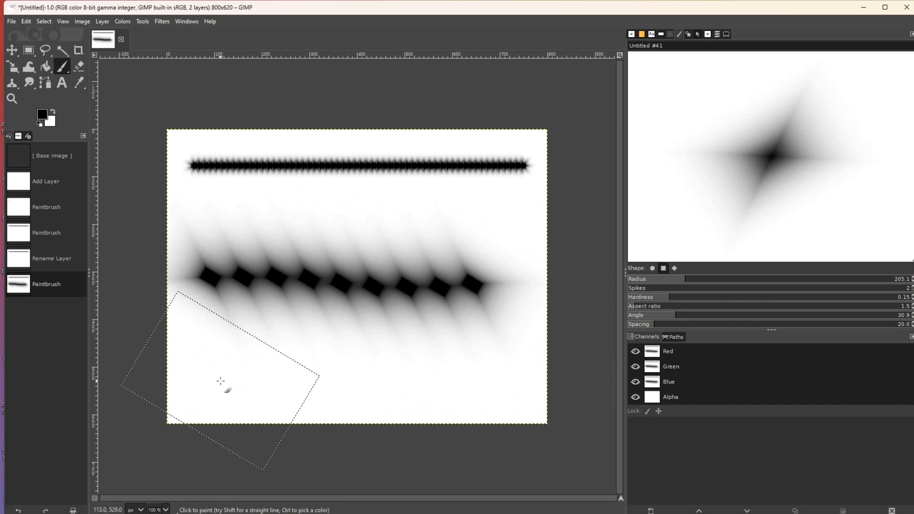
key(ctrl+z)
- Test the square brush with one stroke at hardness 1.00 and another at hardness 0.54, undoing both strokes
drag(668, 302, 909, 302)
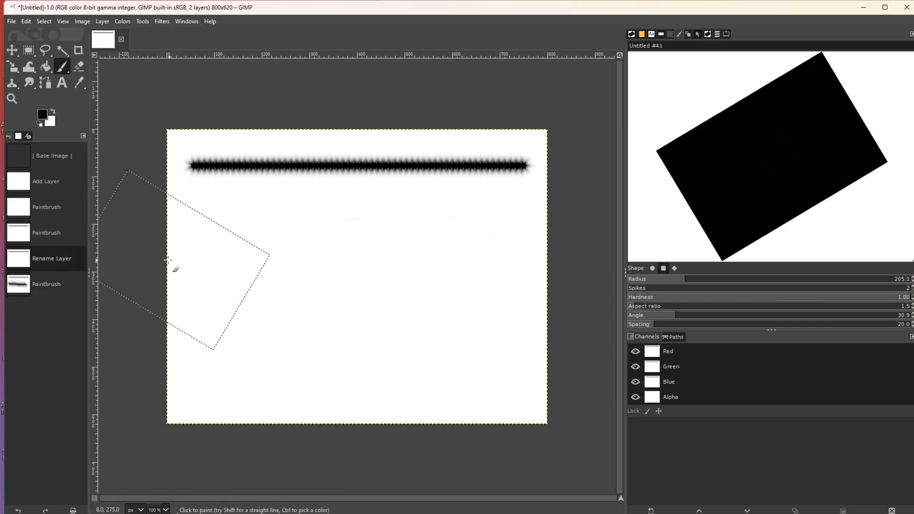
mouse_move(225, 267)
mouse_down()
mouse_move(384, 268)
mouse_move(484, 281)
mouse_up()
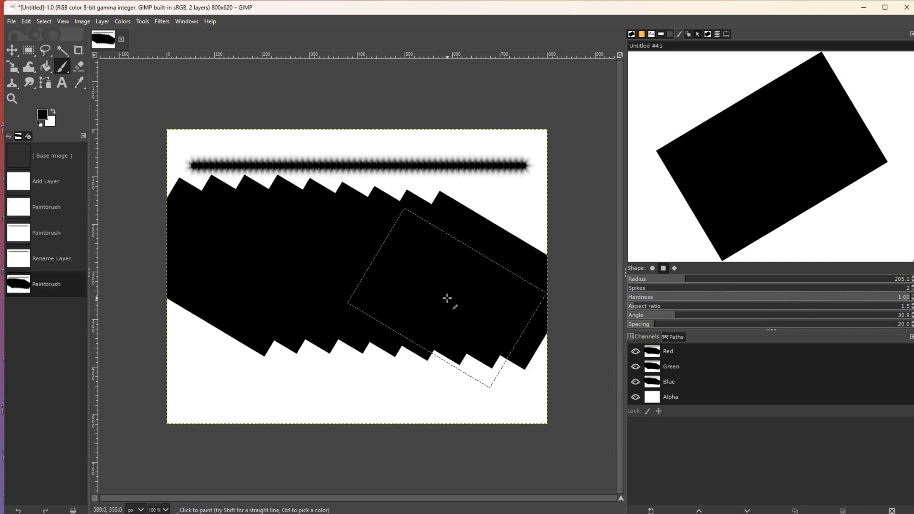
key(ctrl+z)
mouse_move(867, 302)
mouse_down()
mouse_move(758, 302)
mouse_move(780, 302)
mouse_up()
mouse_move(500, 279)
mouse_down()
mouse_move(439, 263)
mouse_move(199, 257)
mouse_up()
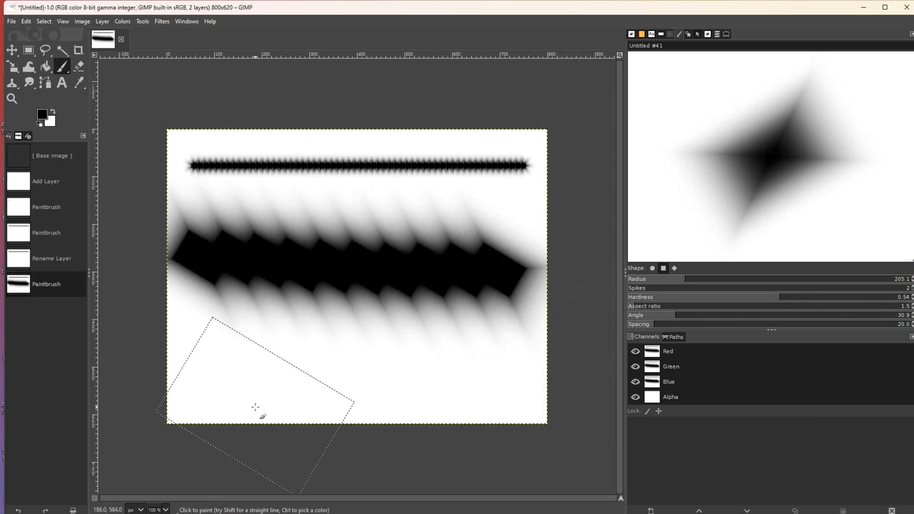
key(ctrl+z)
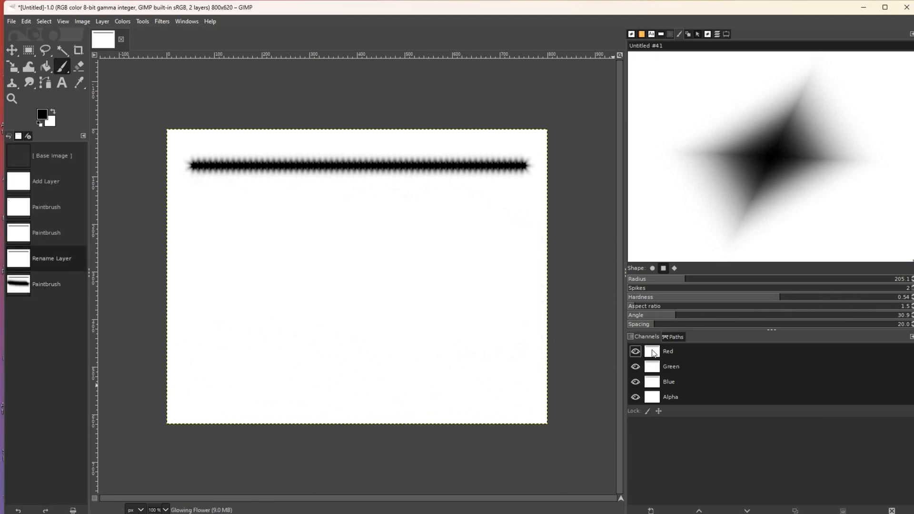
- Raise the square brush's aspect ratio to 4.5 and test it with a horizontal stroke, undoing the stroke
drag(635, 308, 679, 306)
drag(520, 255, 176, 261)
key(ctrl+z)
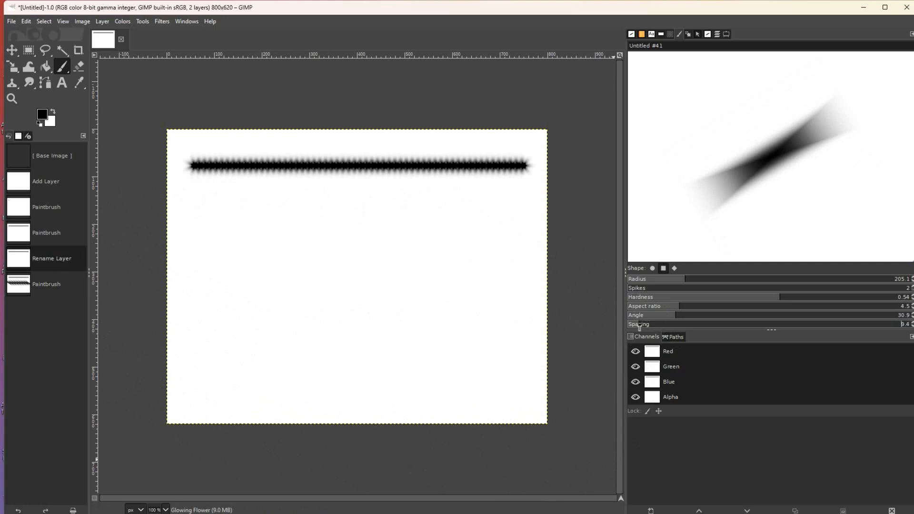
- Test the square brush with one stroke at spacing 9.4 and another at hardness 0.34, undoing both strokes
drag(516, 253, 199, 264)
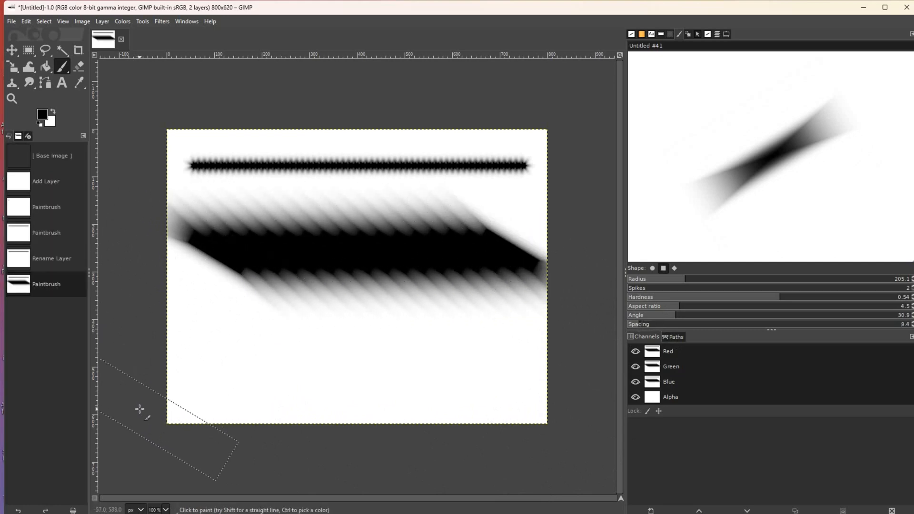
key(ctrl+z)
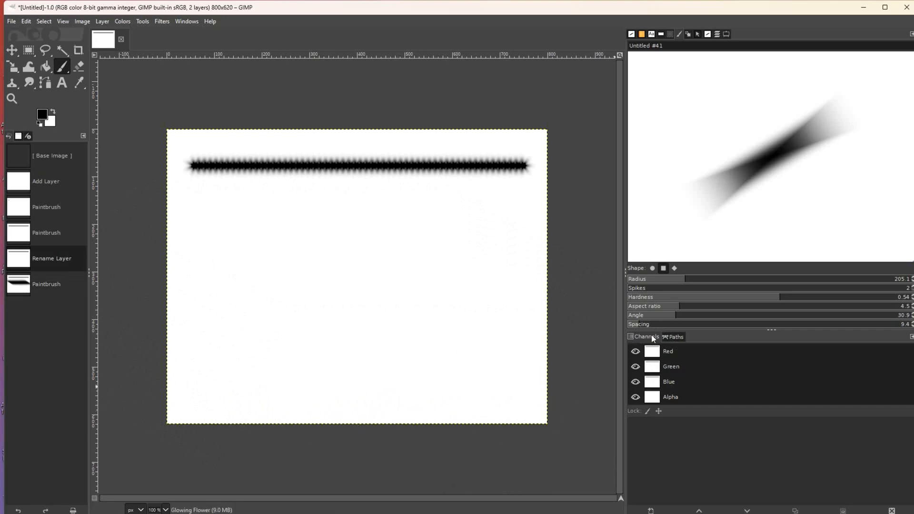
click(724, 300)
mouse_move(521, 267)
mouse_down()
mouse_move(469, 250)
mouse_move(206, 230)
mouse_up()
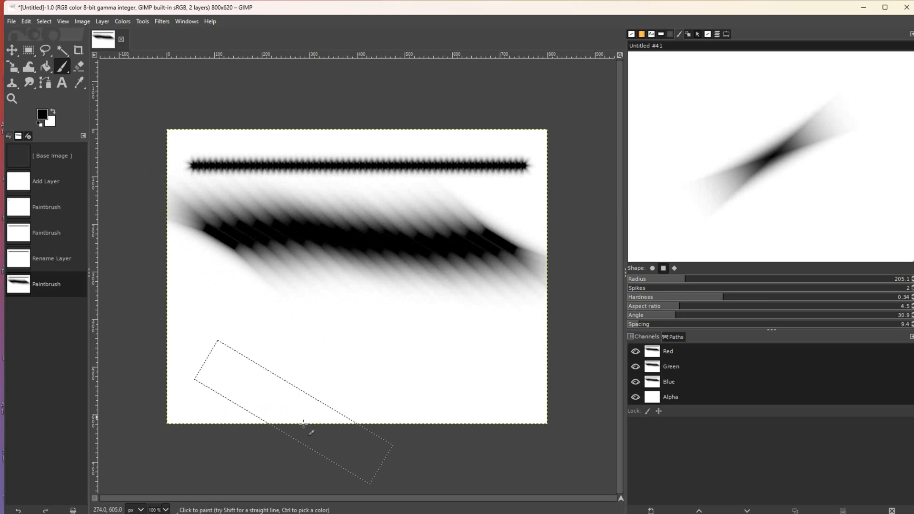
mouse_move(517, 513)
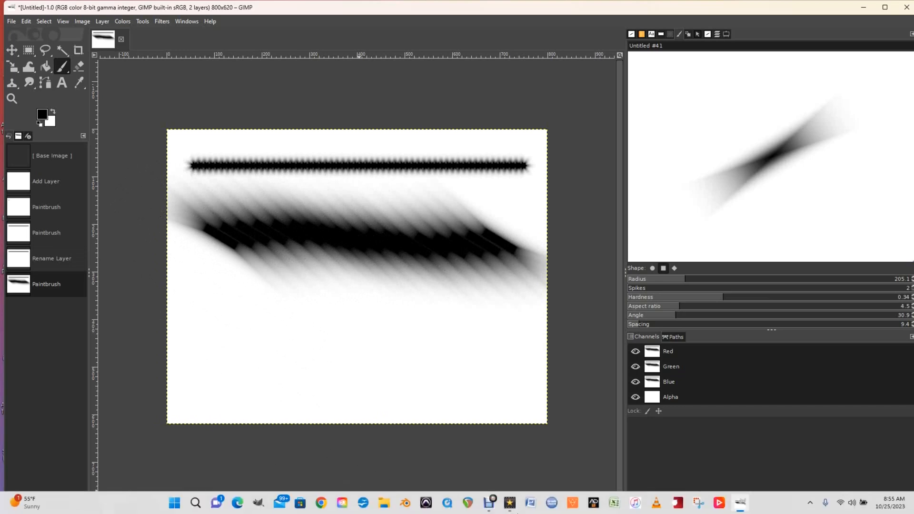
key(ctrl+z)
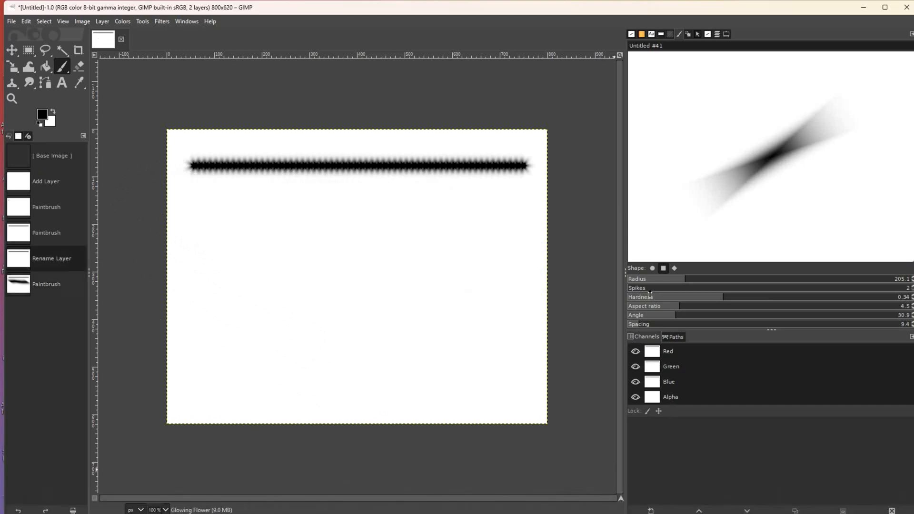
- Raise the square brush's spikes to 11 and test it with a horizontal stroke, undoing the stroke
drag(648, 288, 769, 303)
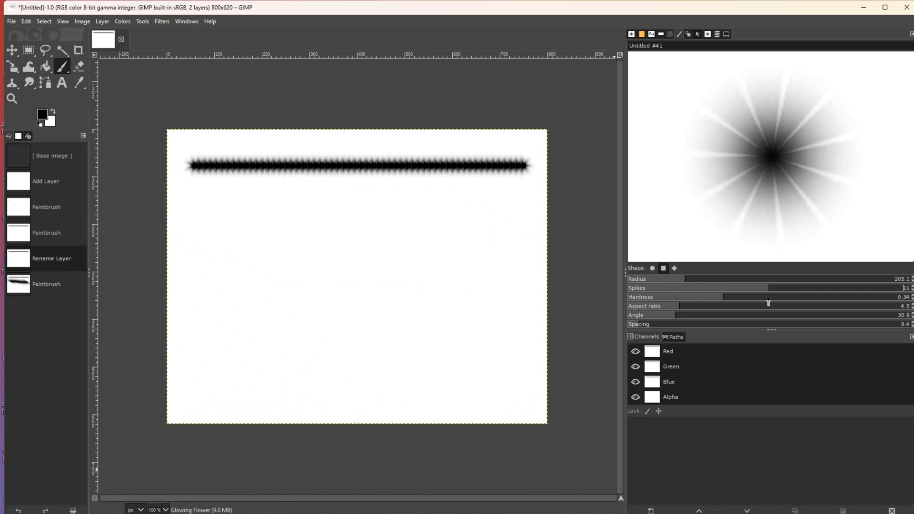
mouse_move(542, 269)
mouse_down()
mouse_move(327, 252)
mouse_move(193, 256)
mouse_up()
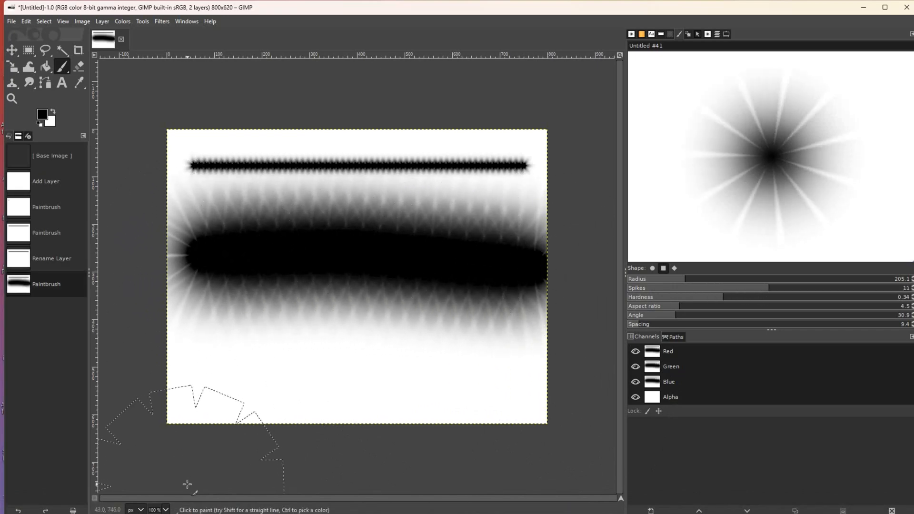
key(ctrl+z)
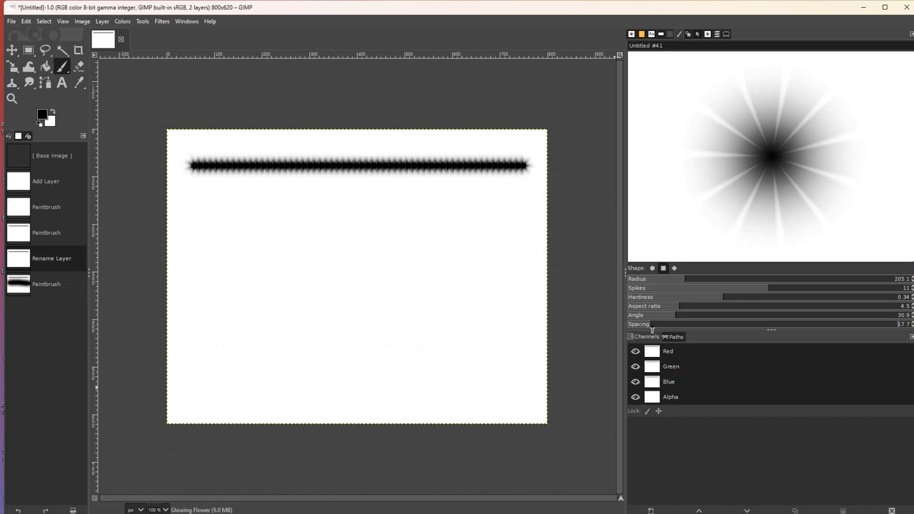
- Test the spiked brush with one stroke at spacing 17.7 and another at spacing 21.1, undoing both strokes
drag(517, 273, 274, 267)
key(ctrl+z)
drag(656, 329, 655, 328)
mouse_move(535, 272)
mouse_down()
mouse_move(383, 263)
mouse_move(198, 263)
mouse_up()
mouse_move(246, 513)
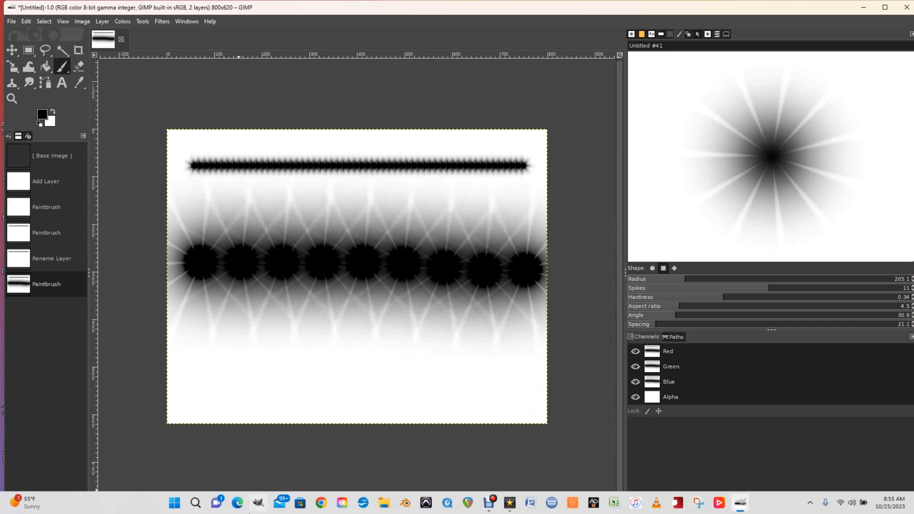
key(ctrl+z)
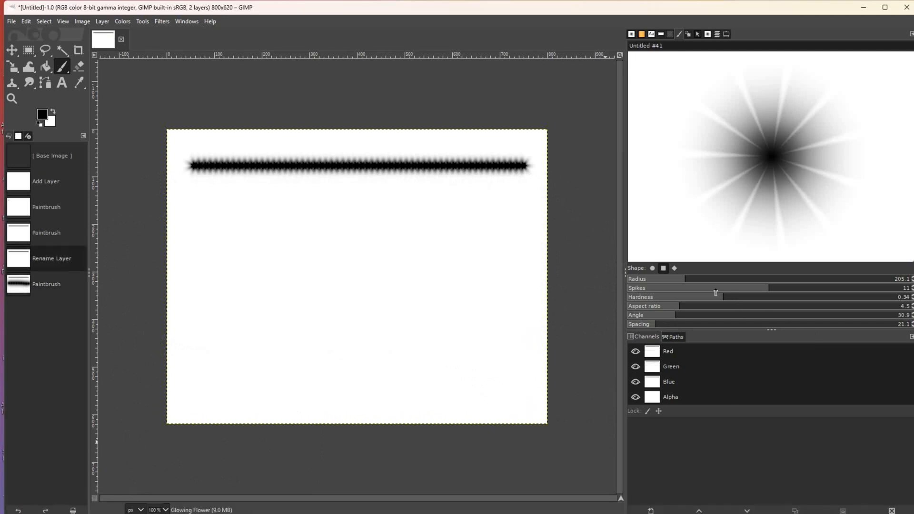
- Lower the spiked brush's hardness to 0.18 and test it with a horizontal stroke, undoing the stroke
drag(718, 301, 679, 301)
drag(498, 269, 211, 270)
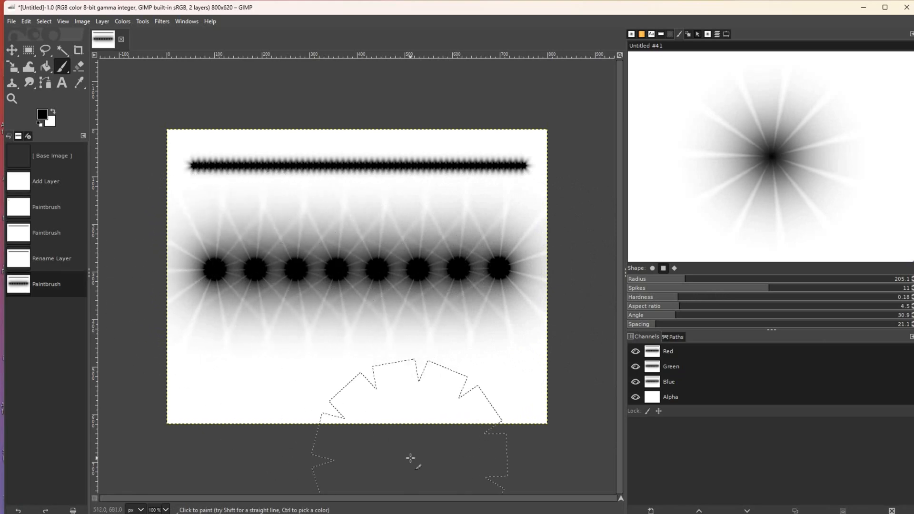
key(ctrl)
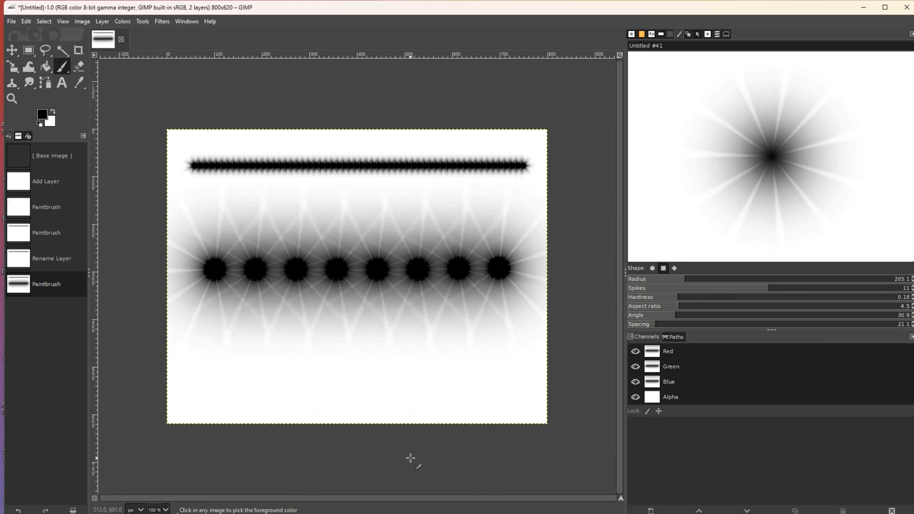
key(ctrl+z)
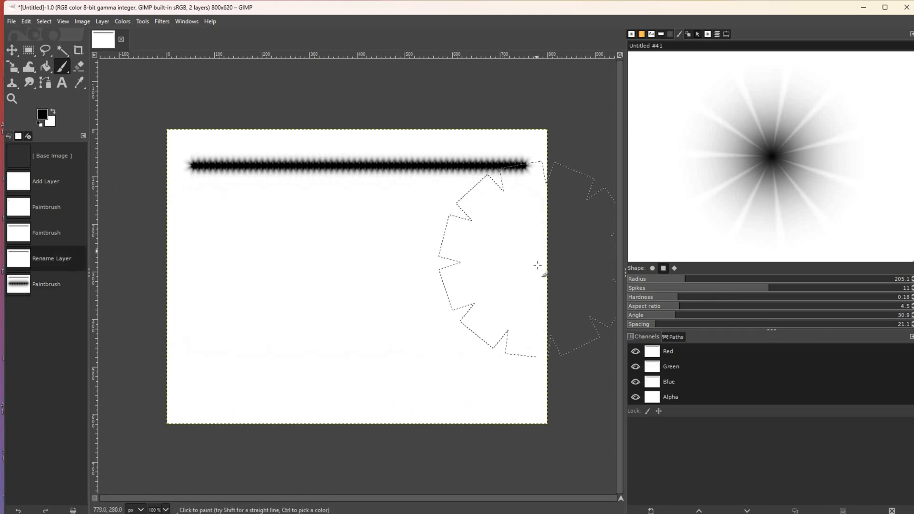
- Reduce the spiked brush's radius to 97.6 and then 74.0, testing each size with a stroke and undoing both strokes
click(664, 284)
drag(664, 283, 656, 284)
drag(219, 239, 452, 253)
key(ctrl+z)
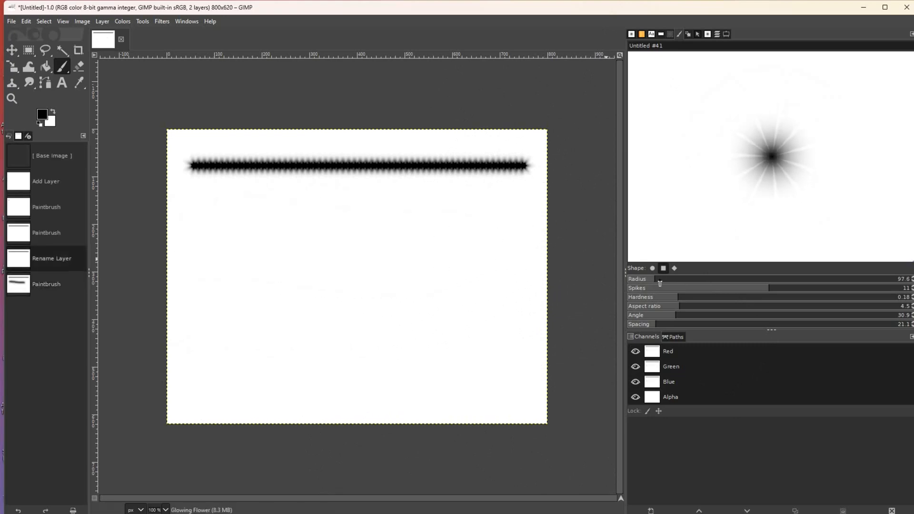
drag(654, 284, 648, 284)
drag(514, 227, 373, 219)
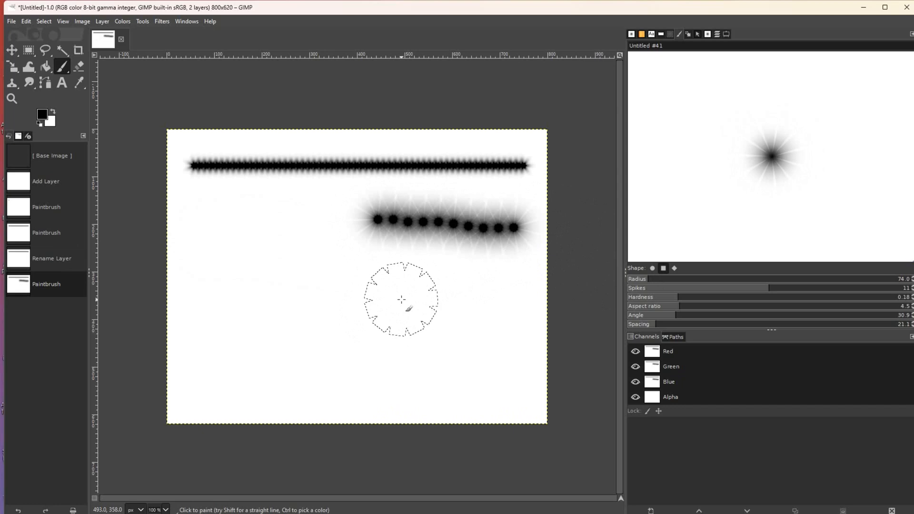
key(ctrl+z)
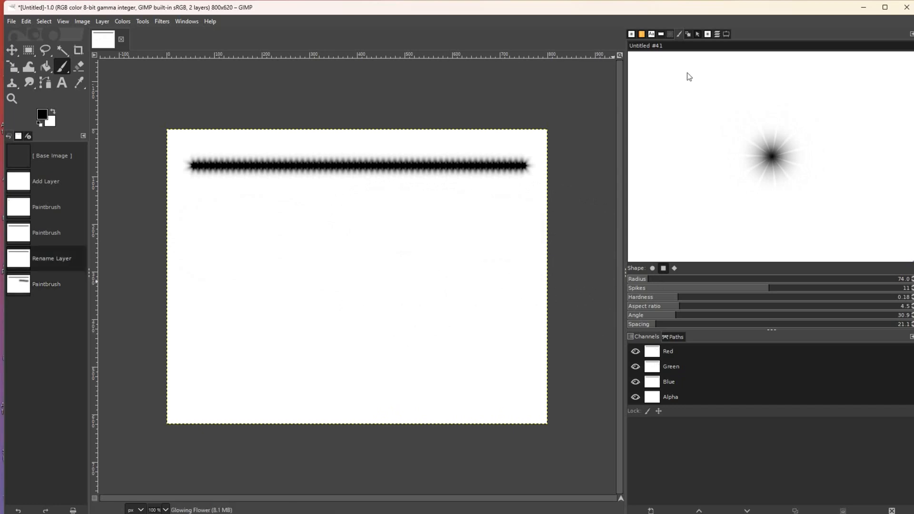
- Name the brush Dizzy Lights and add a new layer named Dizzy Lights above the Glowing Flower layer
triple_click(653, 45)
text(Dizzy Lights)
click(717, 36)
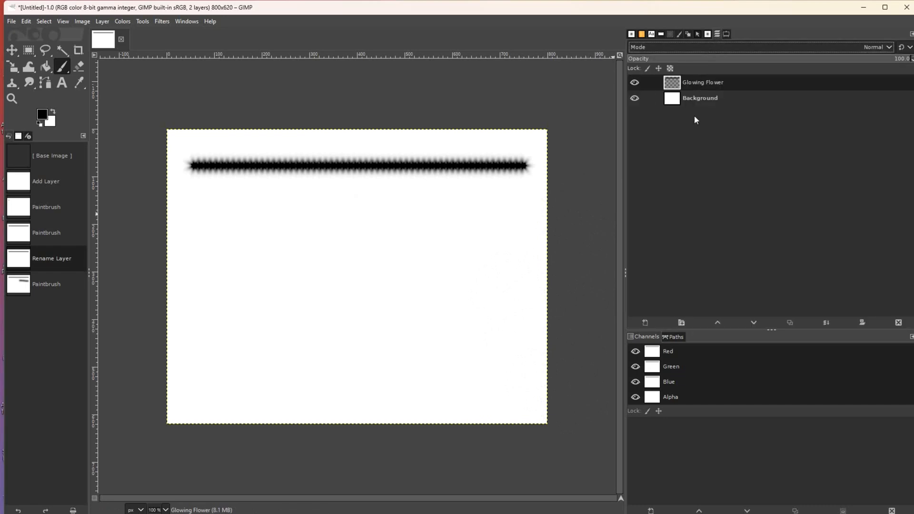
shift+click(646, 323)
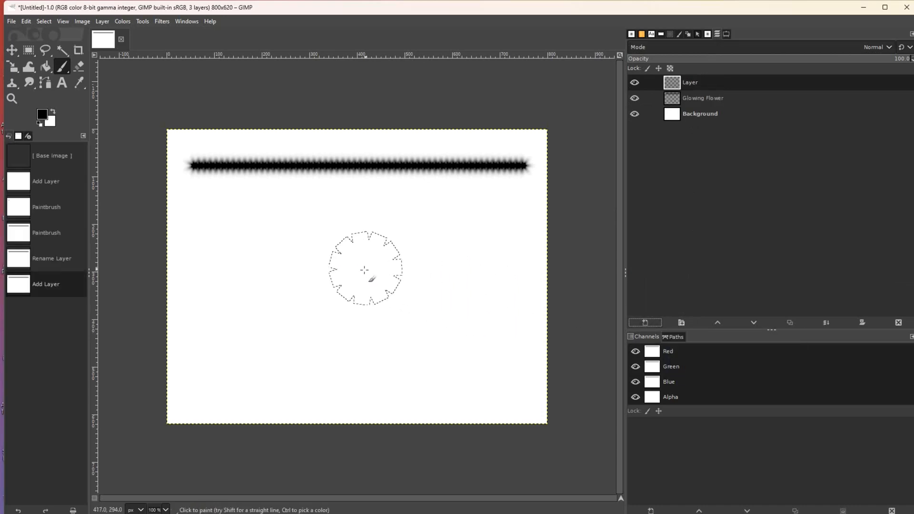
double_click(696, 82)
text(Dizzy Lights)
key(Return)
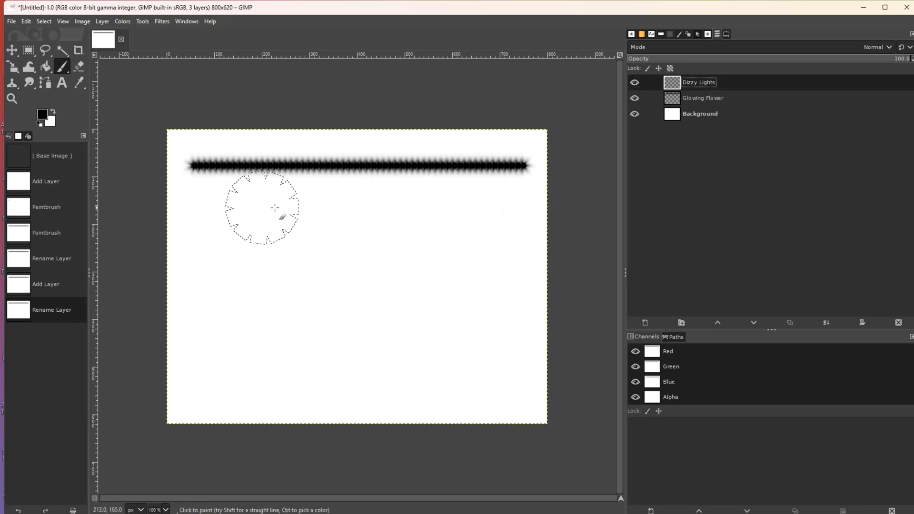
- Paint a straight horizontal line with the brush across the Dizzy Lights layer, just below the Glowing Flower sample
click(707, 99)
click(693, 85)
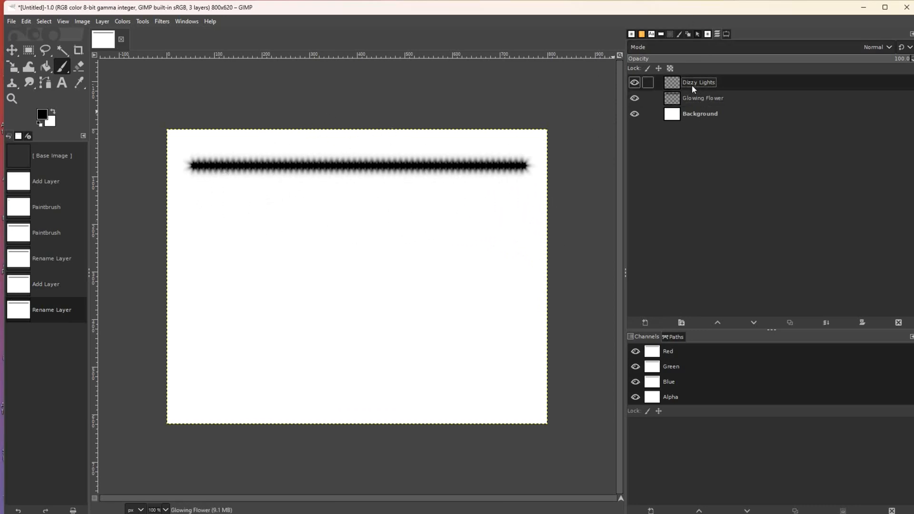
click(194, 215)
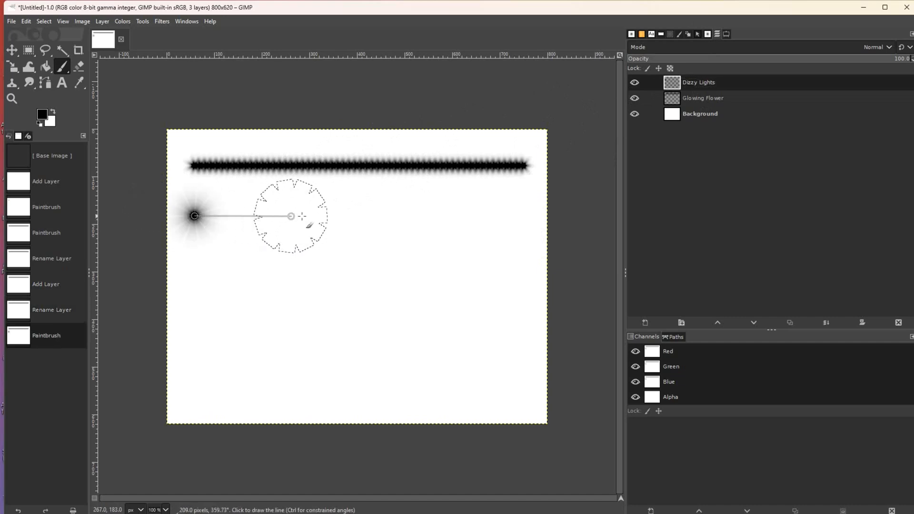
shift+click(522, 215)
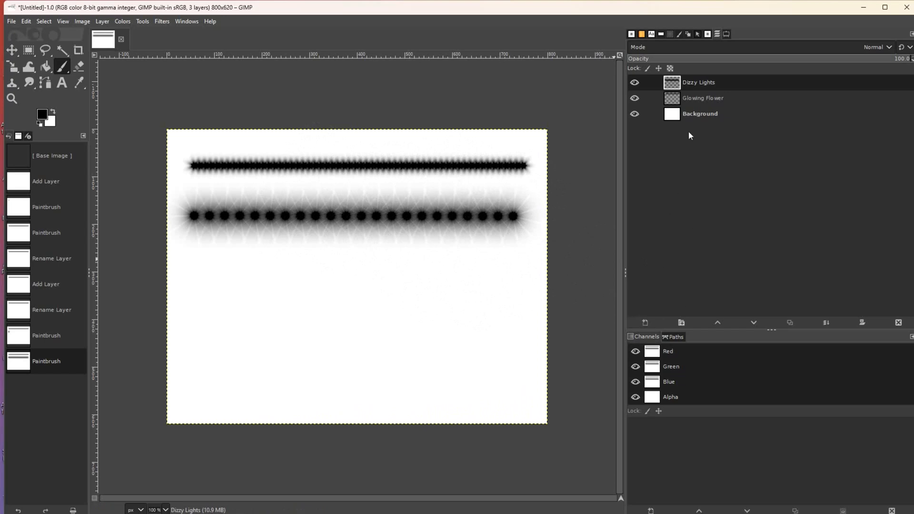
- Create a new diamond brush with radius 178.2, 3 spikes and hardness 0.18
click(707, 36)
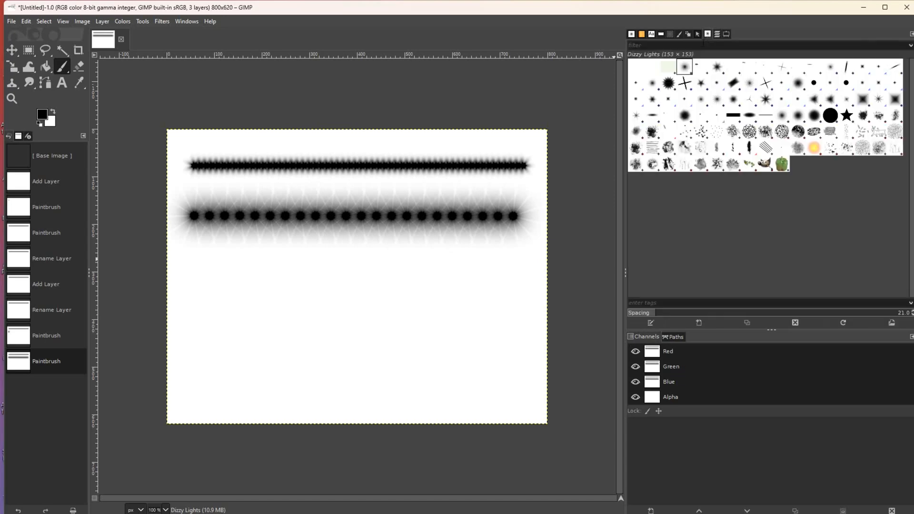
click(700, 323)
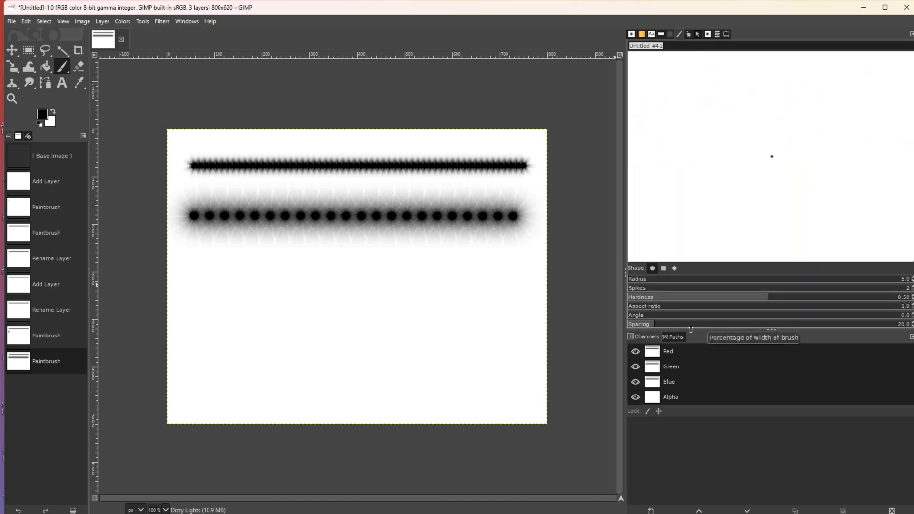
click(674, 269)
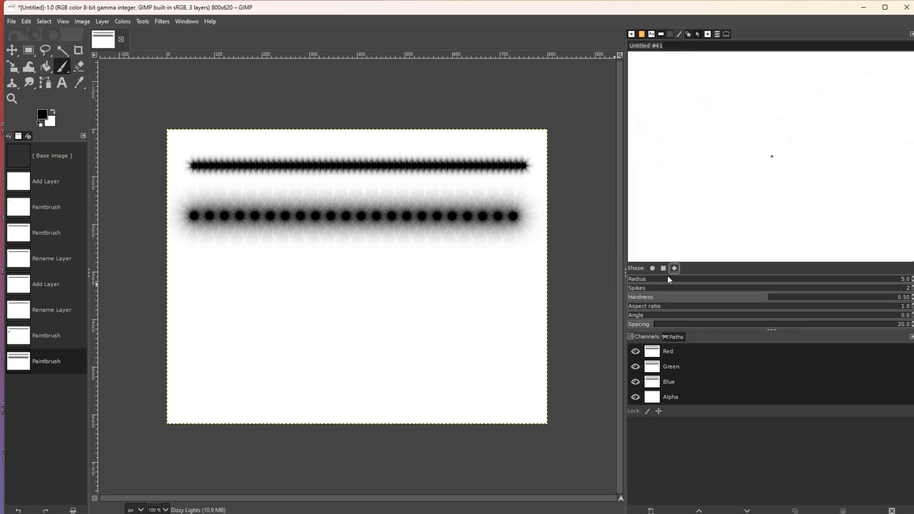
drag(637, 282, 678, 281)
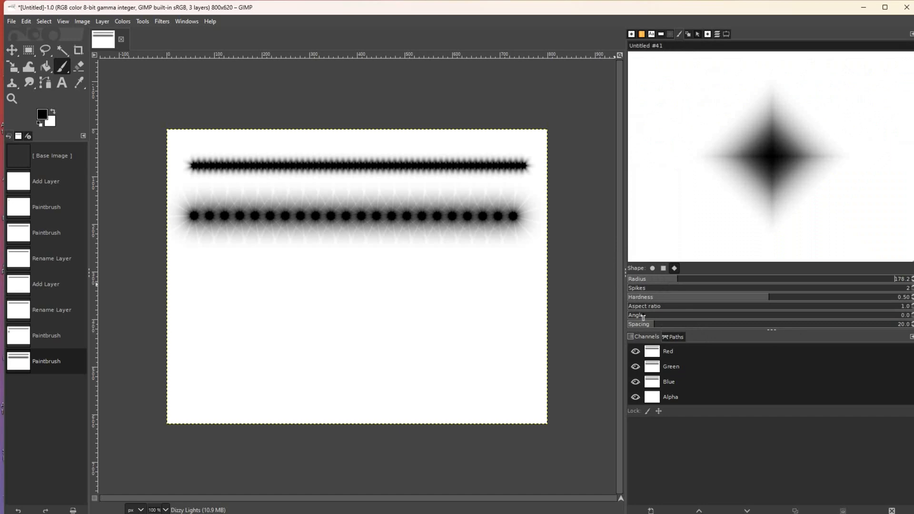
mouse_move(644, 292)
mouse_down()
mouse_move(721, 293)
mouse_move(650, 296)
mouse_up()
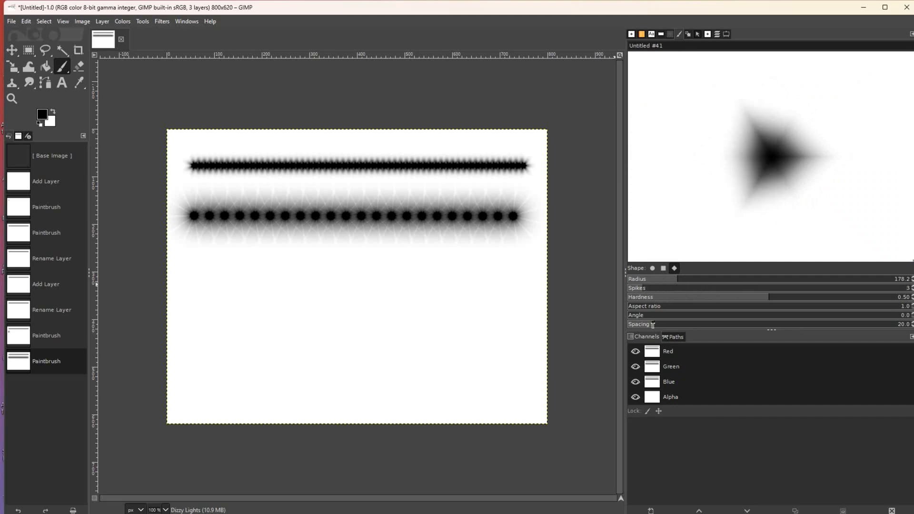
drag(670, 300, 678, 299)
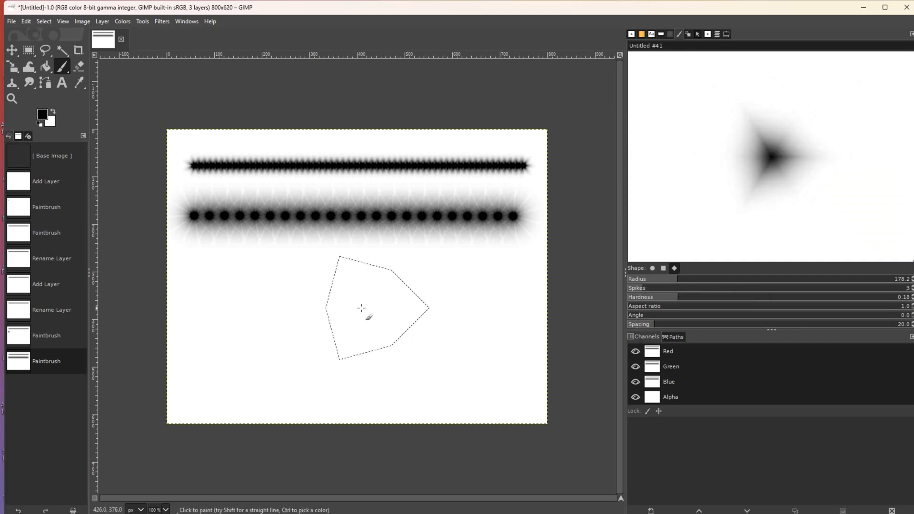
- Set the diamond brush's angle to 45.7, making a test stroke before and after the change and undoing both strokes
drag(224, 300, 474, 314)
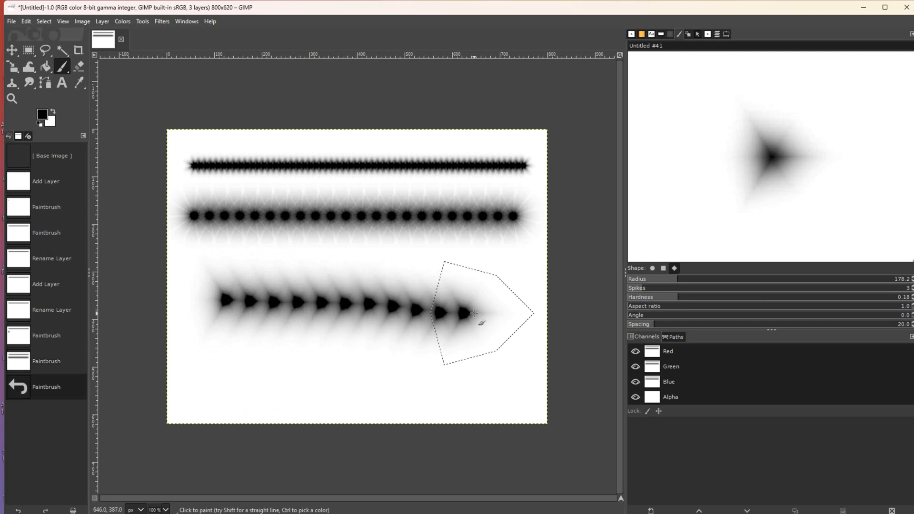
key(ctrl+z)
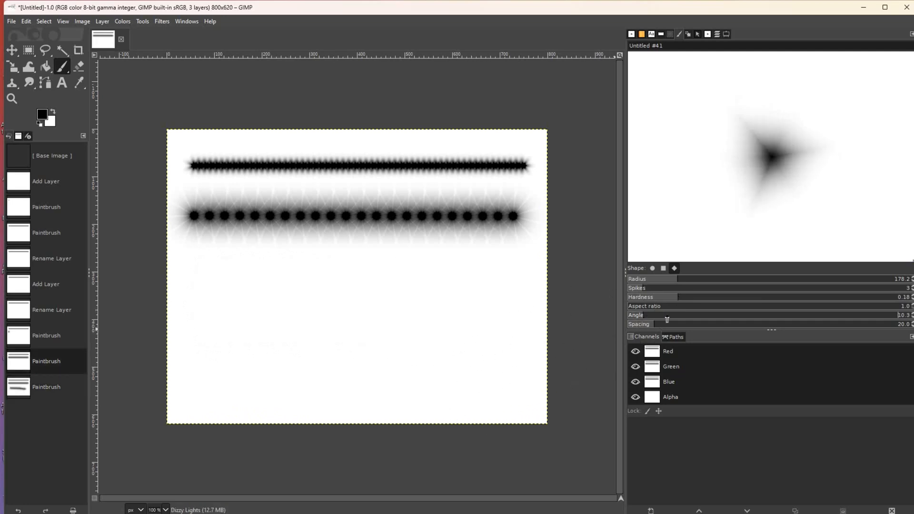
click(700, 316)
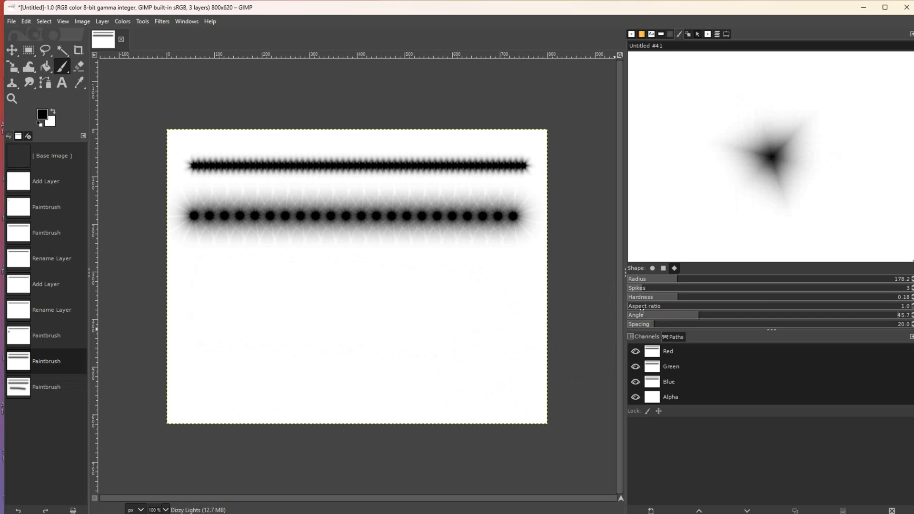
drag(643, 310, 627, 311)
drag(466, 315, 264, 317)
key(ctrl+z)
- Test the diamond brush with one stroke at spacing 10.0 and another at spacing 5.0, undoing both strokes
drag(527, 296, 245, 296)
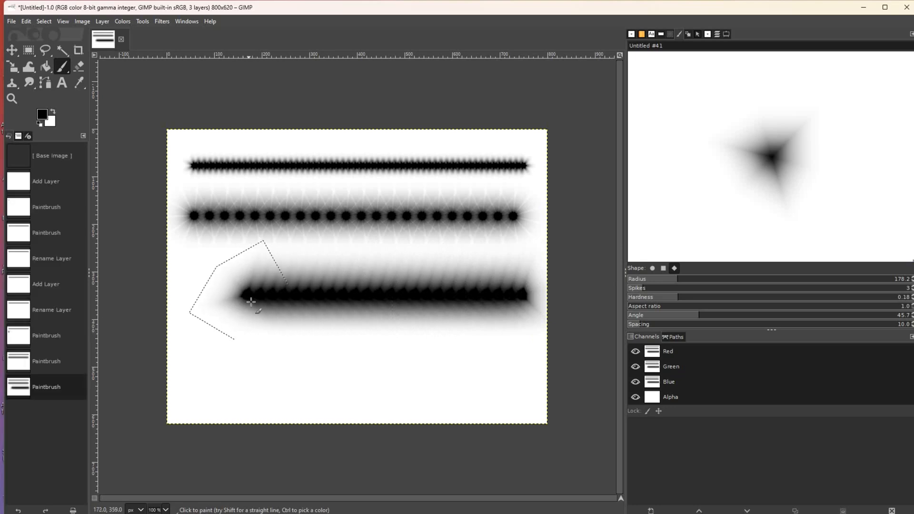
key(ctrl+z)
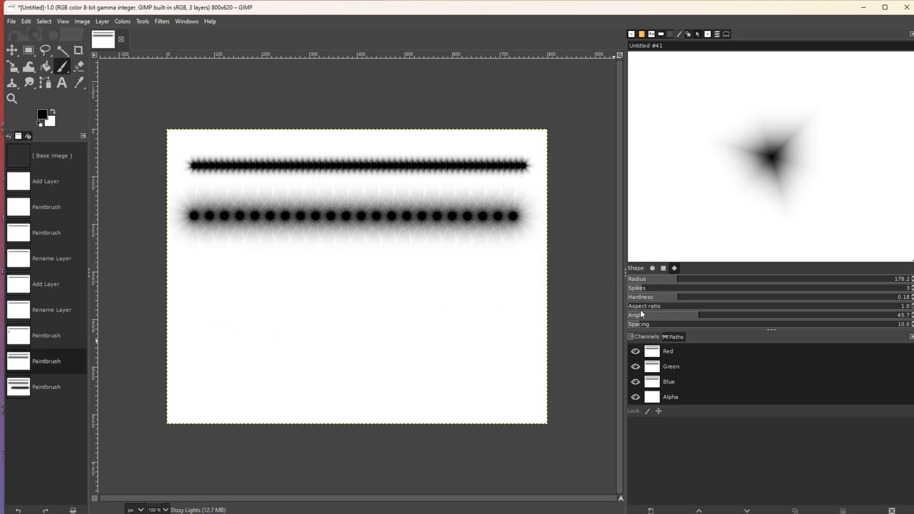
drag(510, 296, 217, 293)
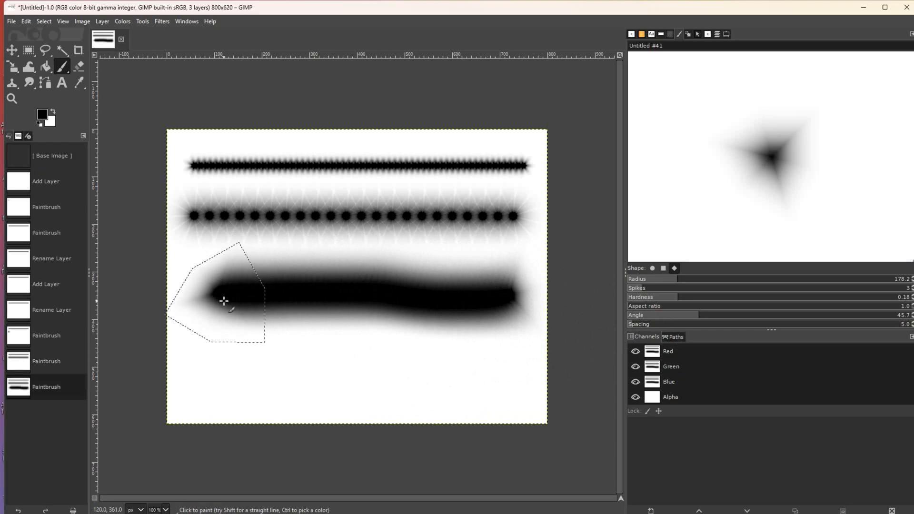
key(ctrl+z)
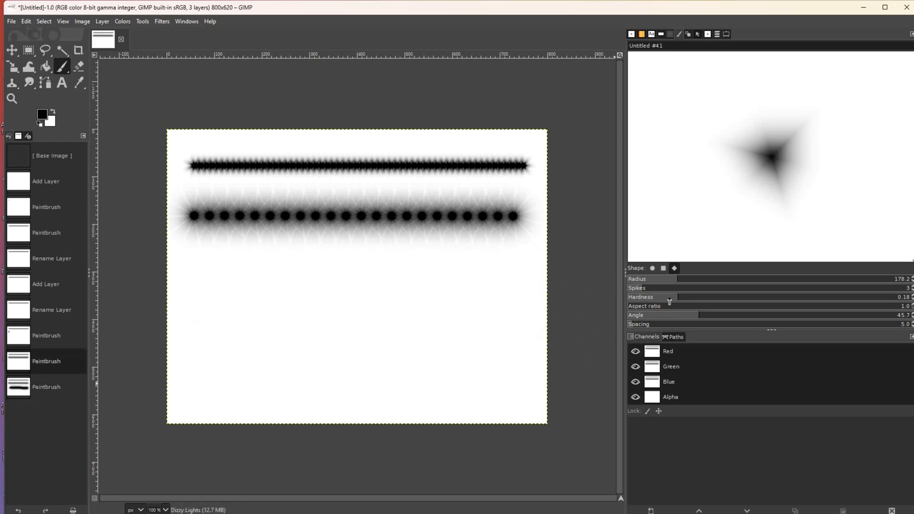
- Lower the diamond brush's hardness to 0.04, test it with a stroke below the two samples and undo the stroke
drag(669, 301, 642, 301)
drag(496, 305, 223, 303)
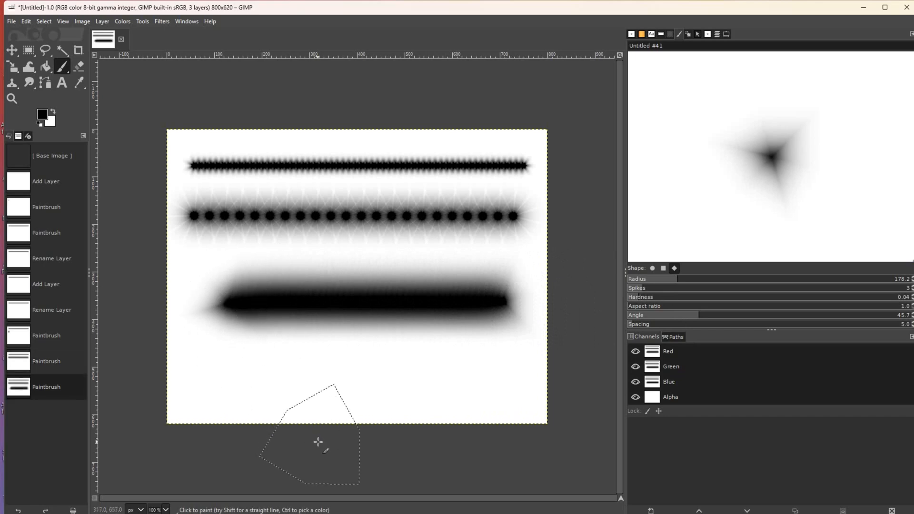
key(ctrl+z)
- Test the diamond brush with one stroke at spacing 9.7 and another at spacing 23.7, undoing both strokes
scroll(638, 327, up, 2)
mouse_move(504, 294)
mouse_down()
mouse_move(333, 275)
mouse_move(246, 292)
mouse_up()
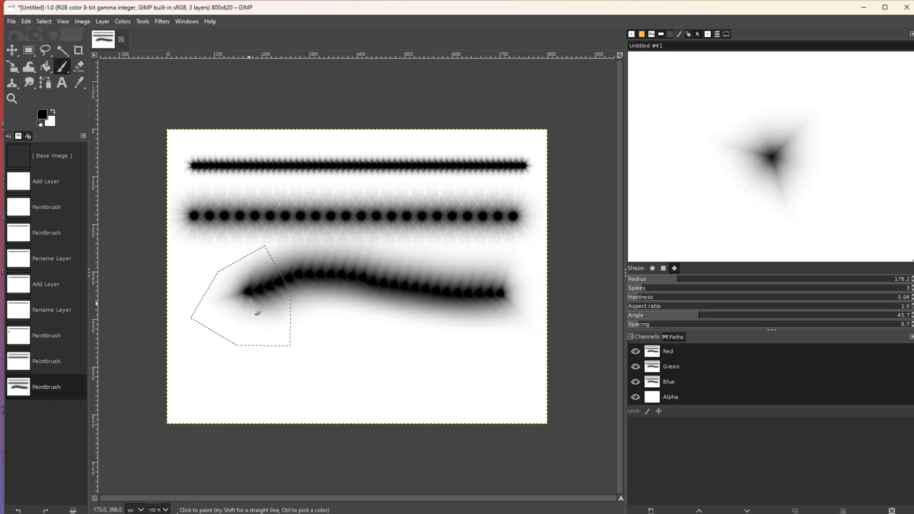
key(ctrl+z)
click(660, 327)
drag(523, 304, 209, 300)
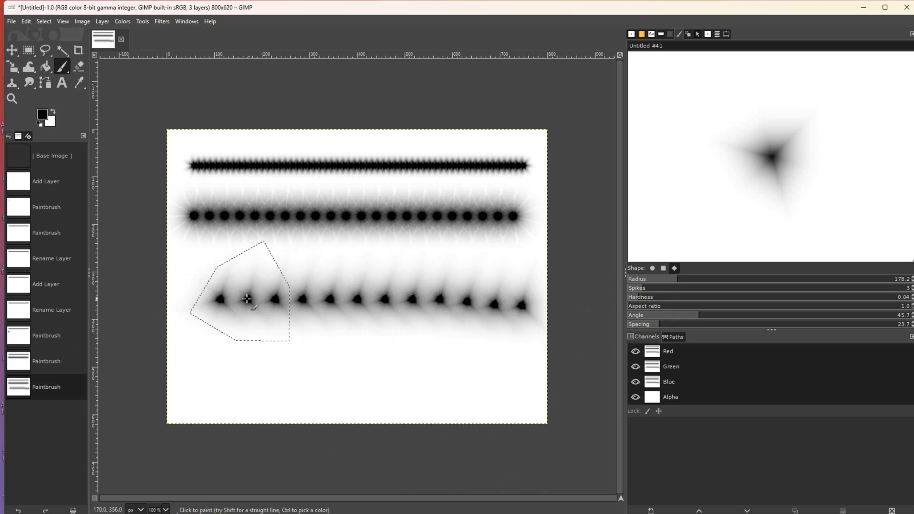
key(ctrl+z)
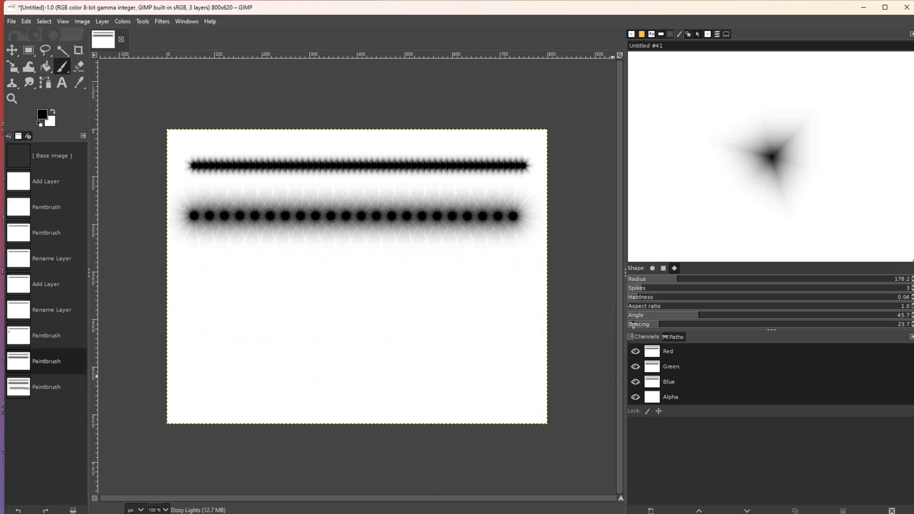
- Test the diamond brush with one stroke at 4 spikes and another at 5 spikes, undoing both strokes
click(651, 289)
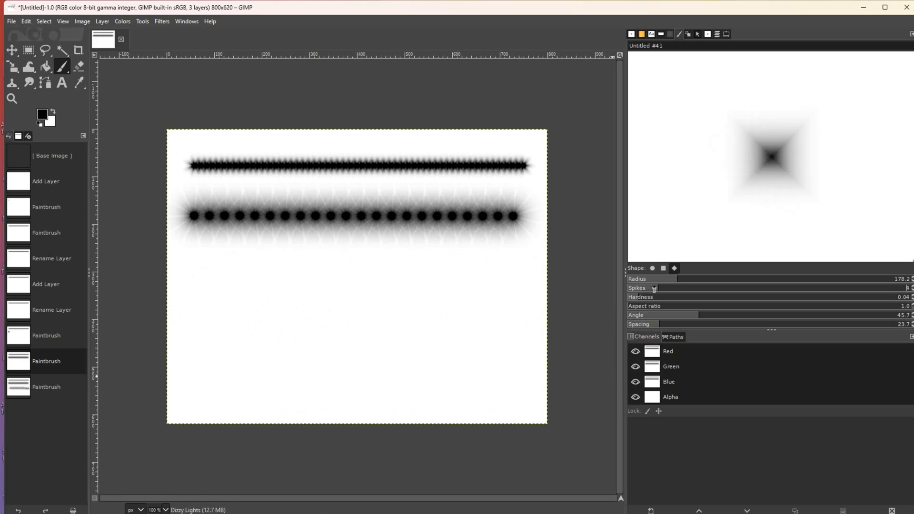
drag(486, 286, 243, 297)
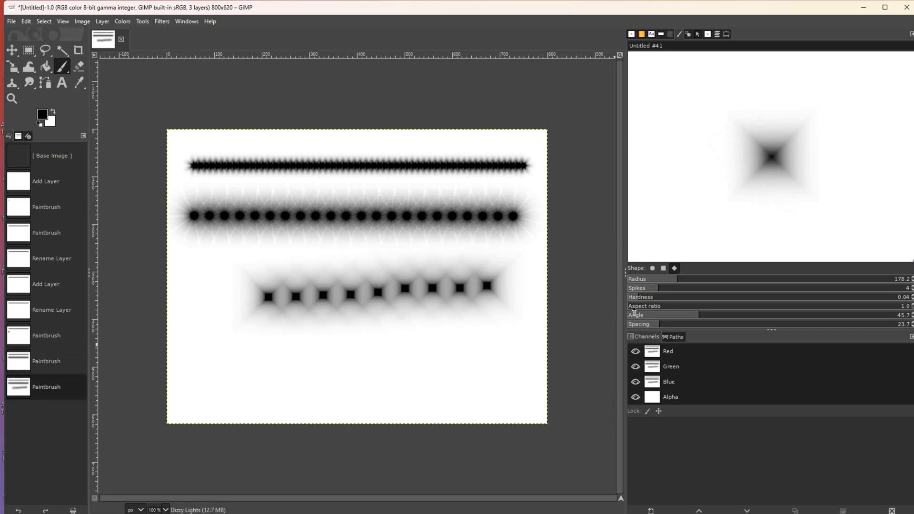
click(662, 292)
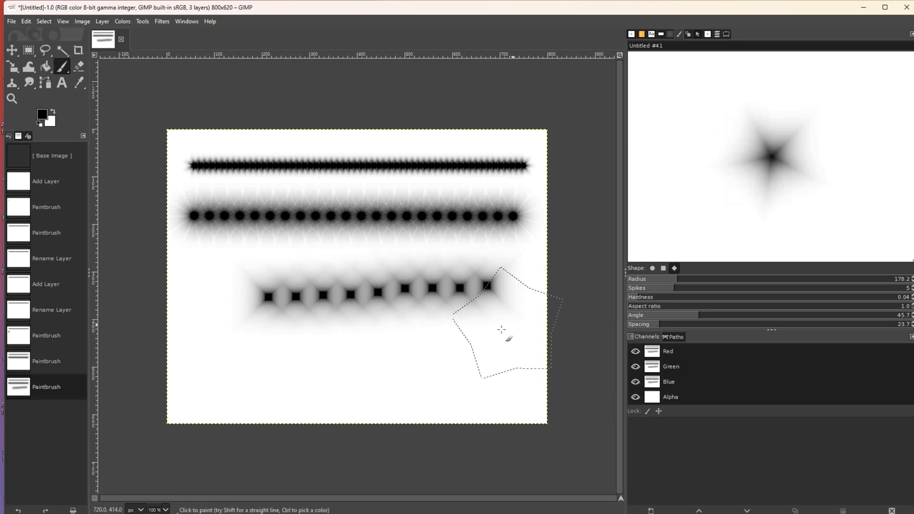
key(ctrl+z)
drag(496, 312, 221, 306)
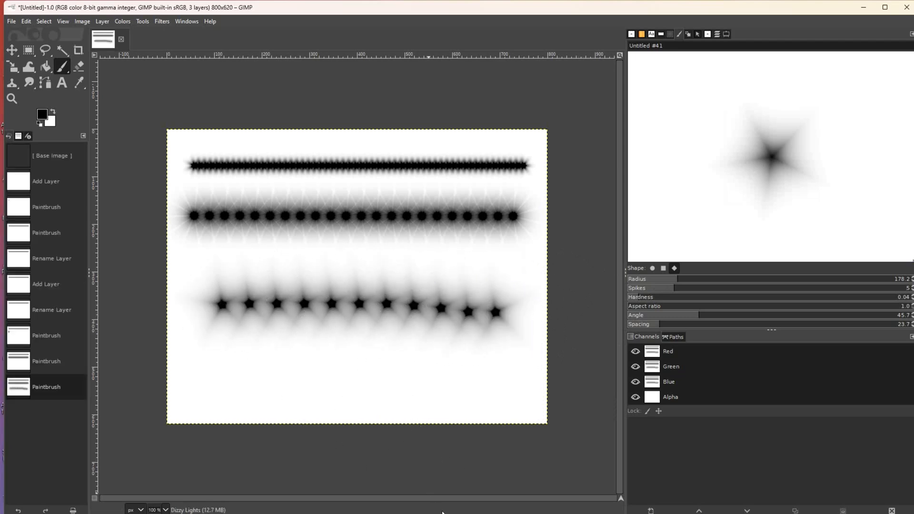
key(ctrl+z)
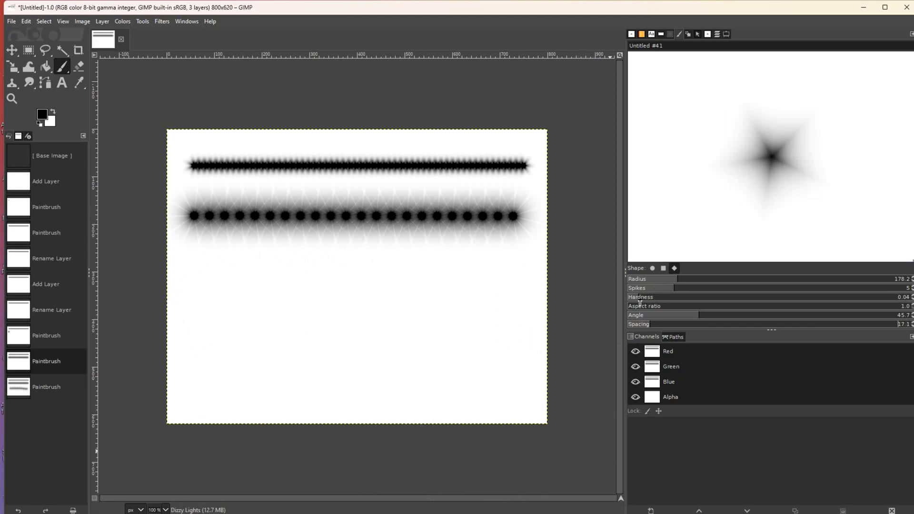
- Set the brush's spacing to 17.1 and make a test stroke, repeat it at hardness 0.00 and 0.43, and undo all strokes
mouse_move(505, 298)
mouse_down()
mouse_move(432, 309)
mouse_move(222, 311)
mouse_up()
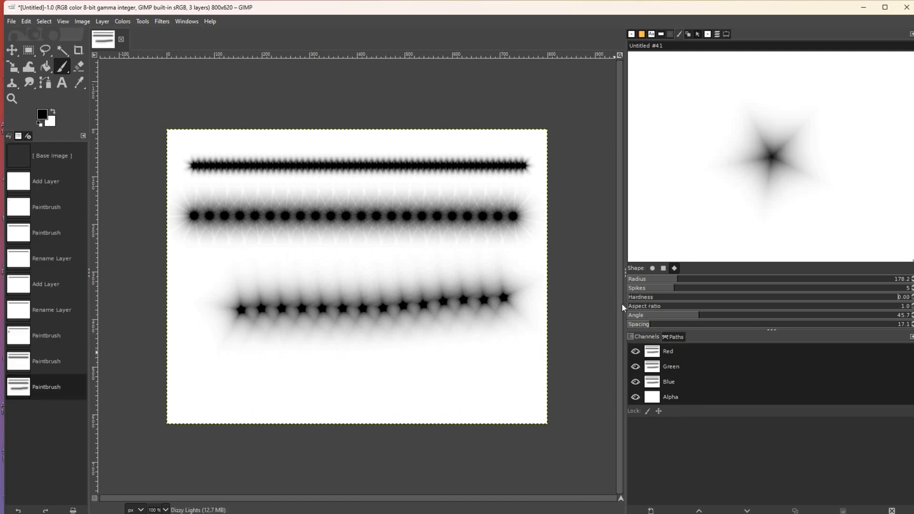
key(ctrl+z)
drag(524, 315, 300, 311)
key(ctrl+z)
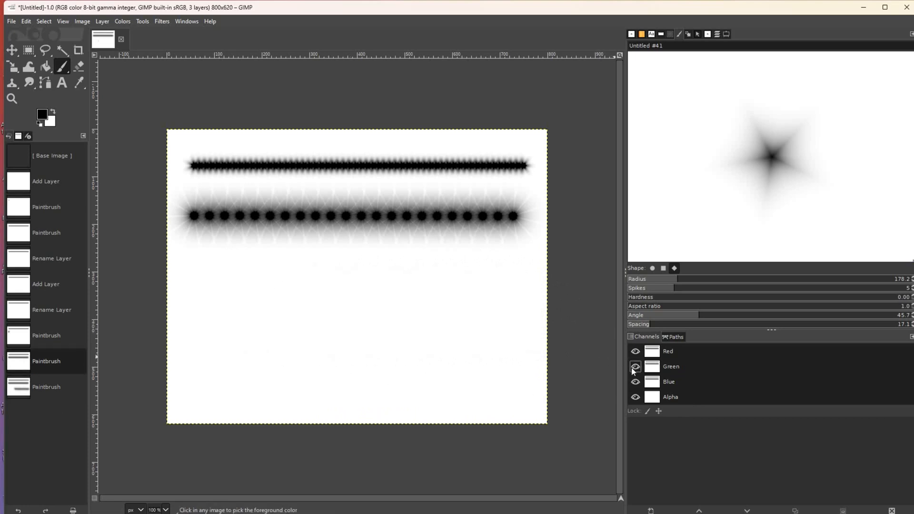
drag(643, 297, 749, 298)
drag(525, 311, 255, 300)
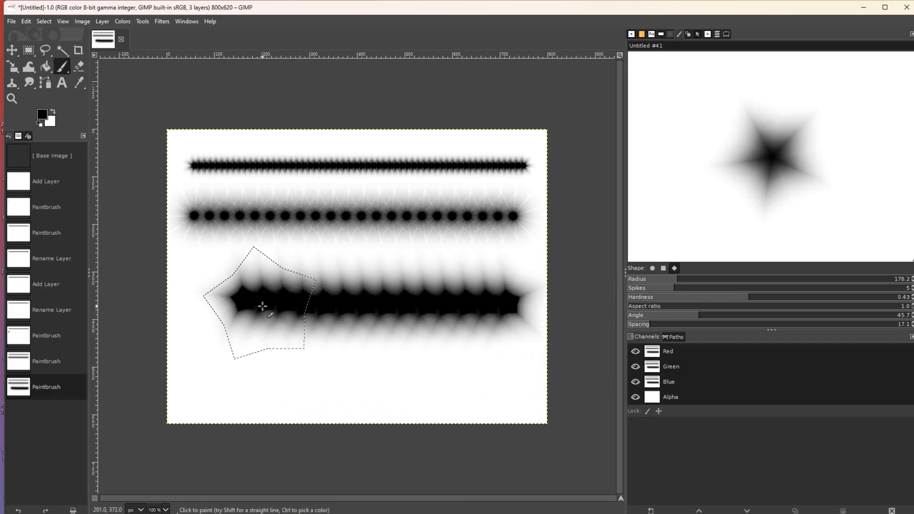
key(ctrl+z)
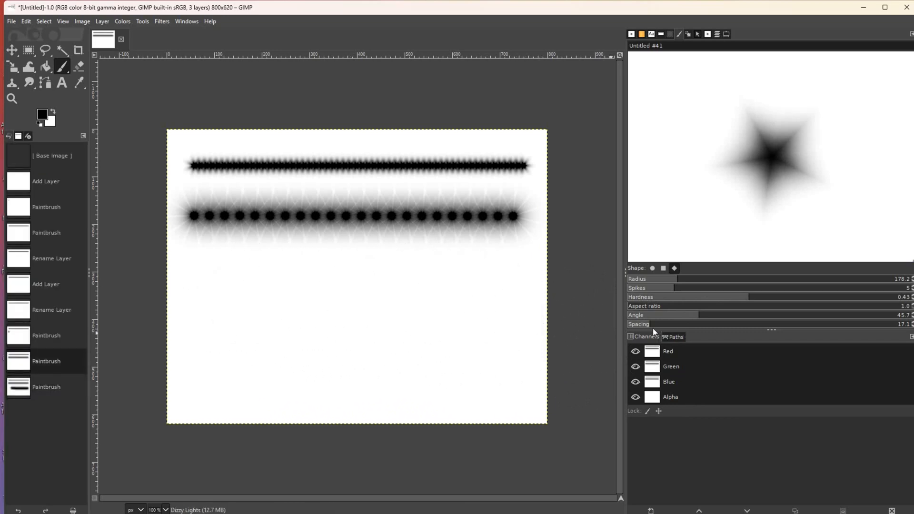
- Test the five-spike brush with one stroke at spacing 20.1 and another at spacing 22.4, undoing both strokes
drag(654, 328, 655, 328)
drag(509, 304, 263, 288)
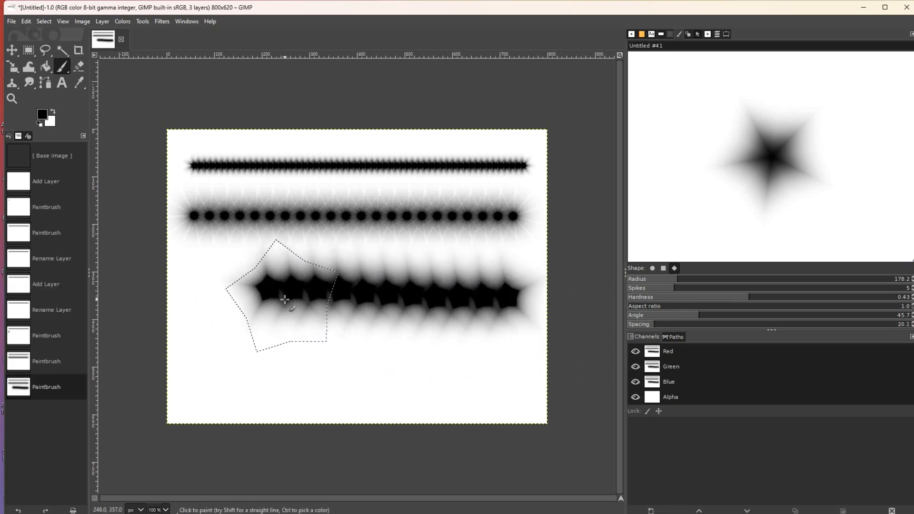
key(ctrl+z)
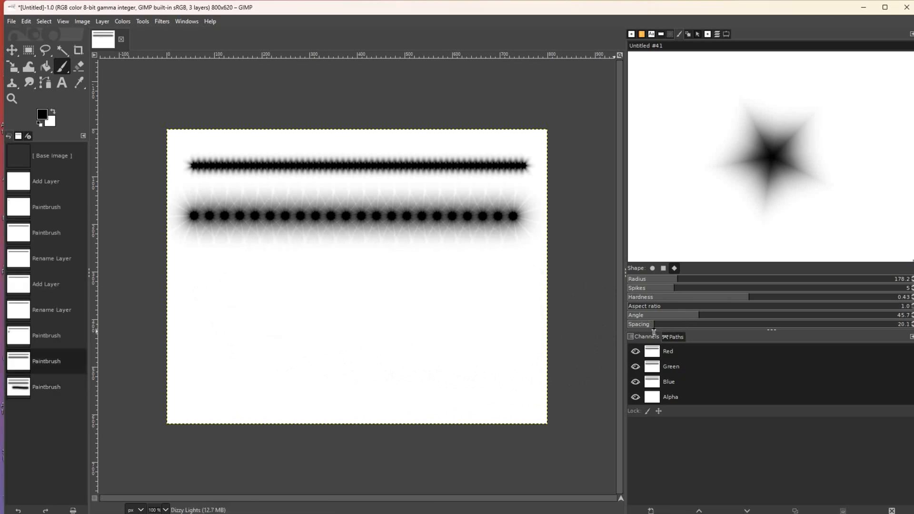
drag(521, 296, 226, 286)
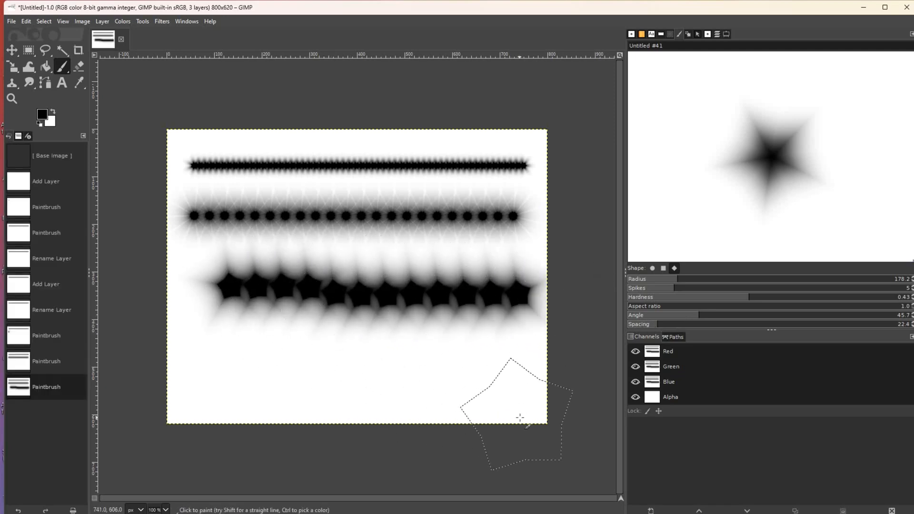
key(ctrl+z)
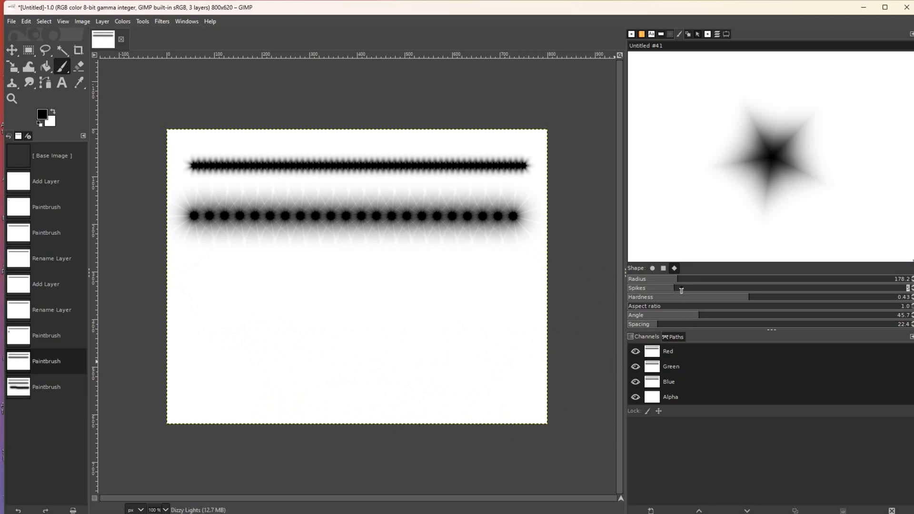
- Set the brush to 6 spikes and make test strokes before and after setting the spacing to 27.8, undoing both strokes
drag(683, 291, 689, 292)
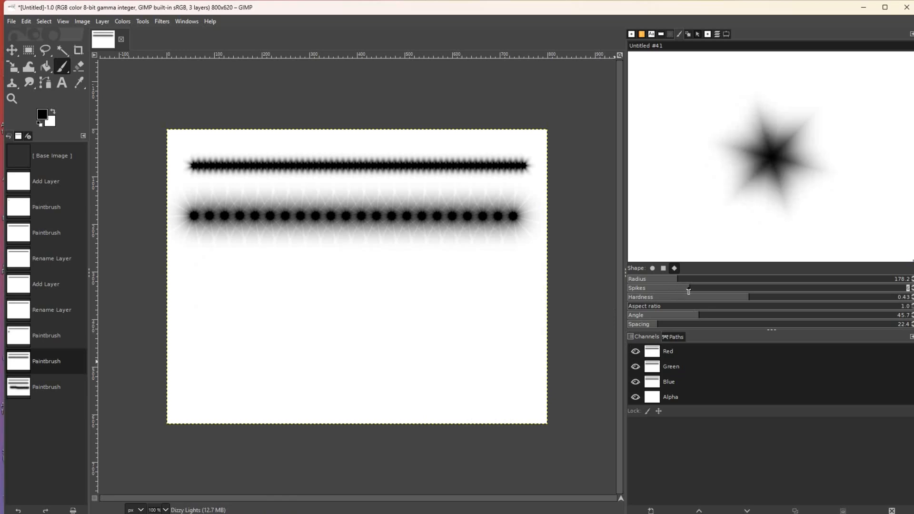
drag(536, 295, 258, 307)
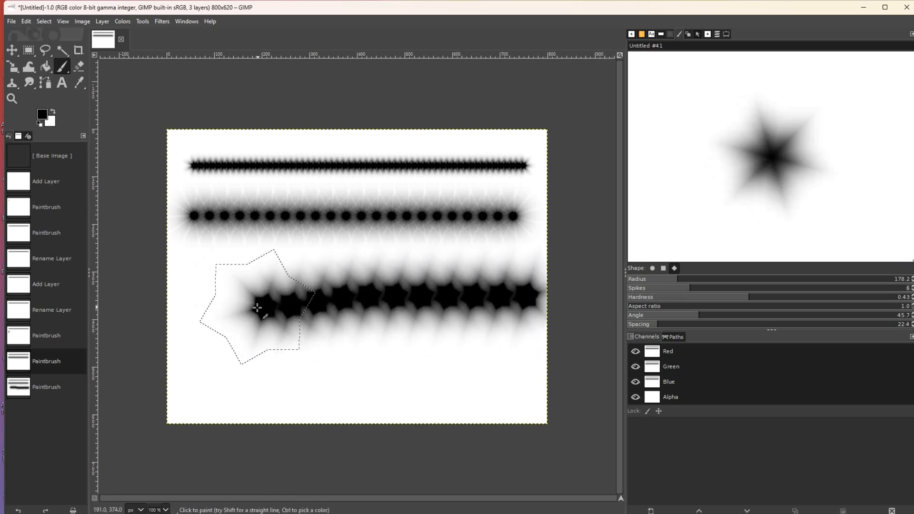
mouse_move(704, 513)
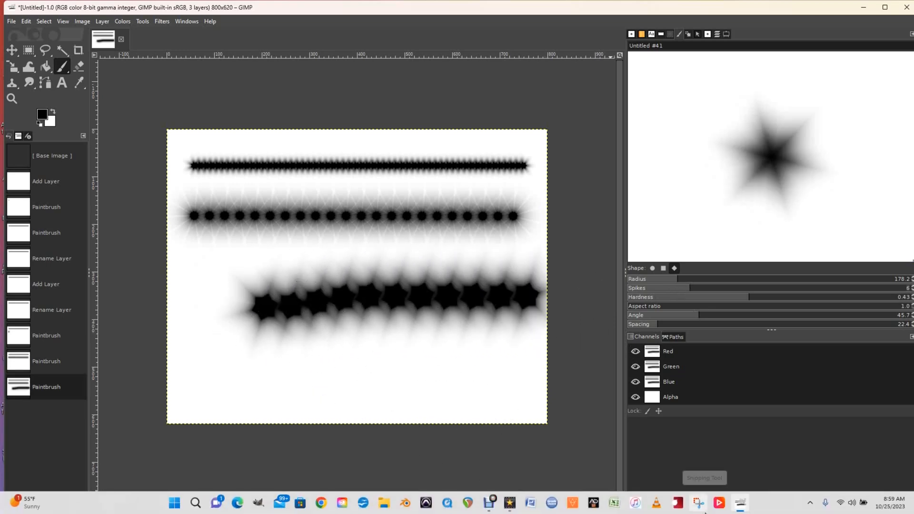
key(ctrl+z)
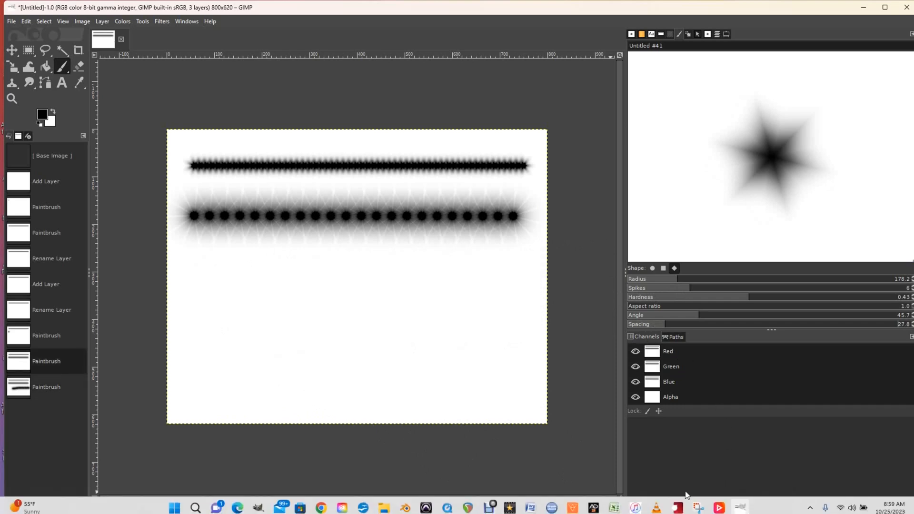
drag(514, 288, 243, 291)
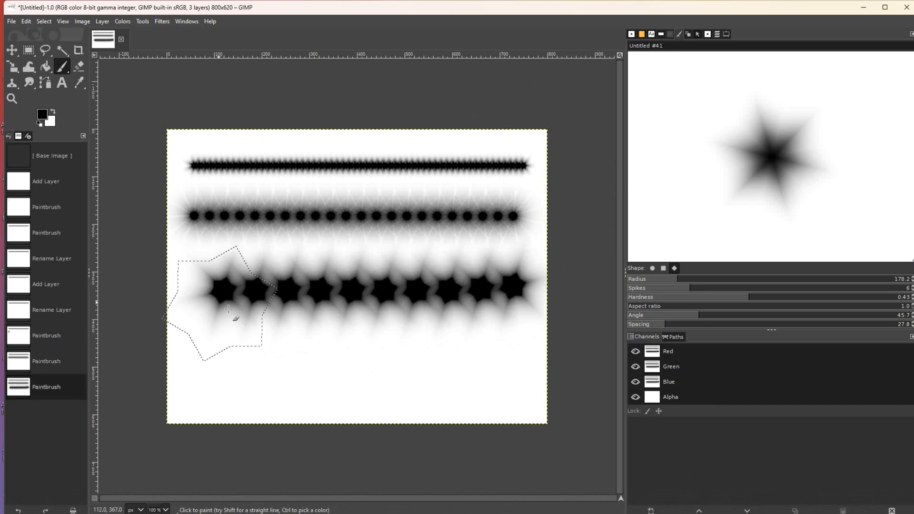
key(ctrl+z)
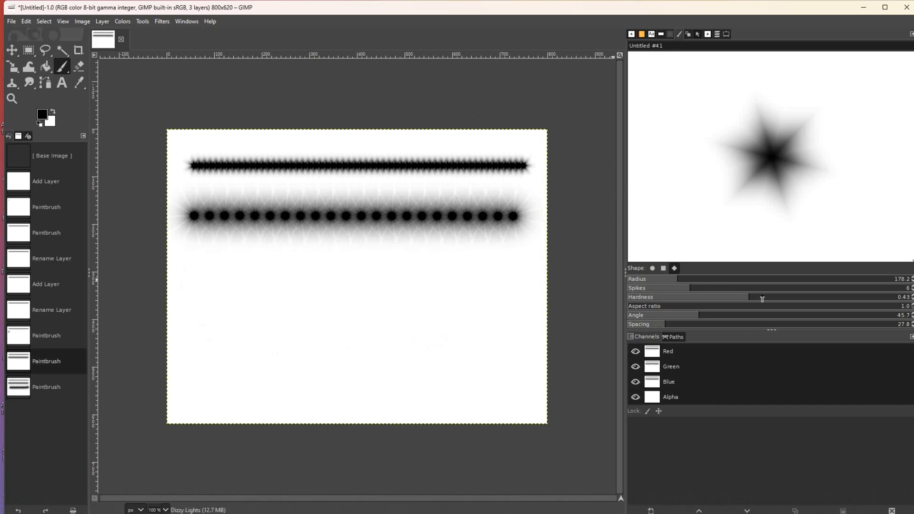
- Set the brush's hardness to 0.55 and make test strokes before and after setting the spacing to 32.8, undoing both strokes
drag(746, 302, 783, 303)
drag(500, 304, 200, 311)
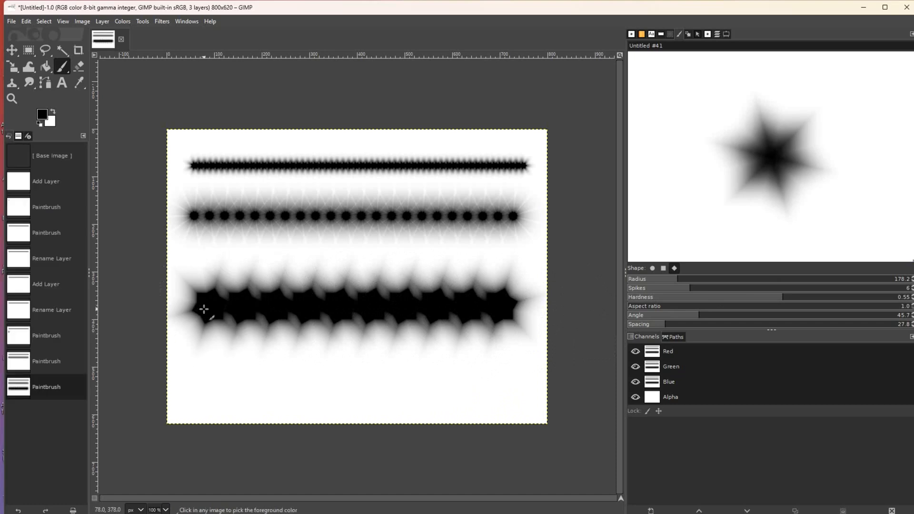
key(ctrl+z)
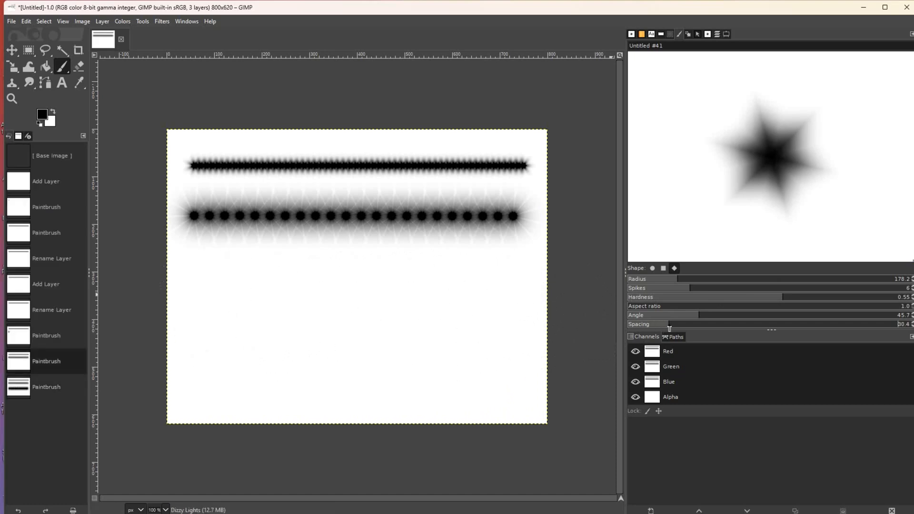
drag(490, 294, 184, 294)
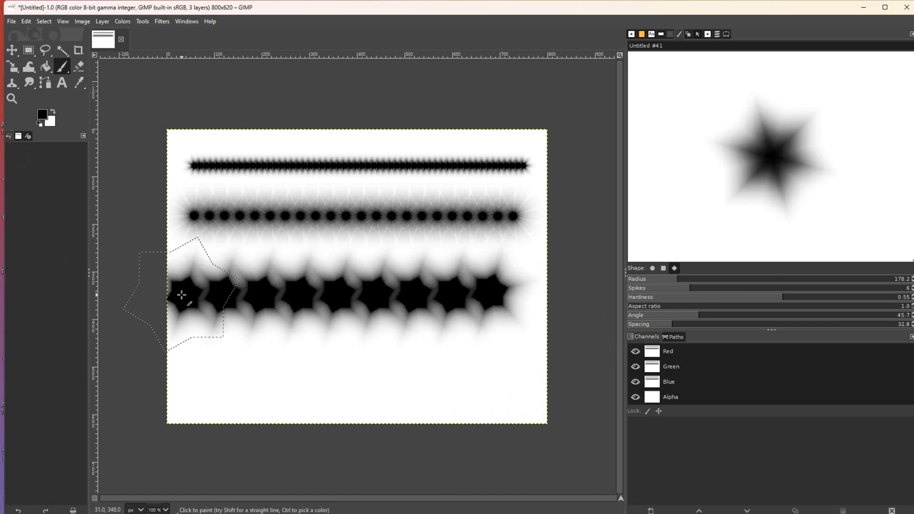
key(ctrl+z)
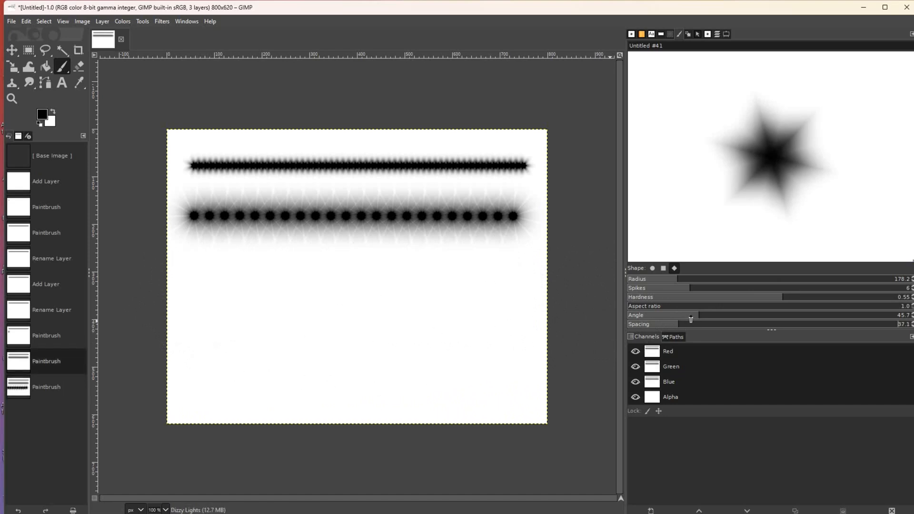
- Set the brush's spacing to 37.1 and its angle to 69.6, then make one test stroke and undo it
drag(707, 319, 737, 319)
drag(517, 302, 243, 299)
key(ctrl+z)
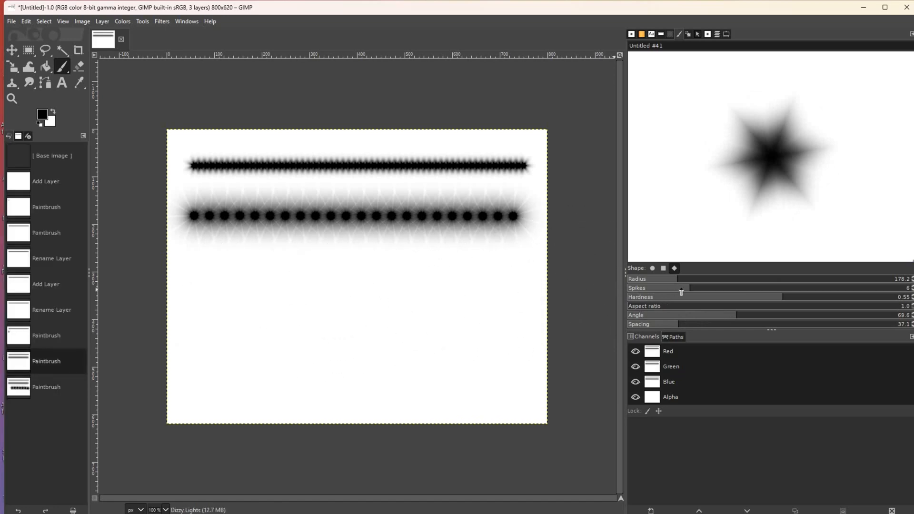
- Test the brush with one stroke at 8 spikes and another at 3 spikes, undoing both and leaving it at 3 spikes
drag(693, 291, 722, 289)
drag(524, 280, 249, 292)
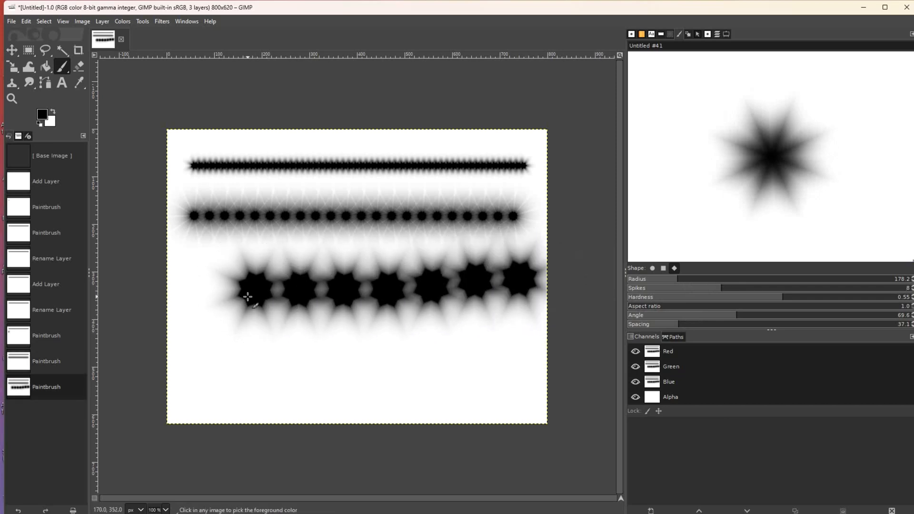
key(ctrl+z)
drag(722, 291, 642, 289)
drag(514, 307, 274, 303)
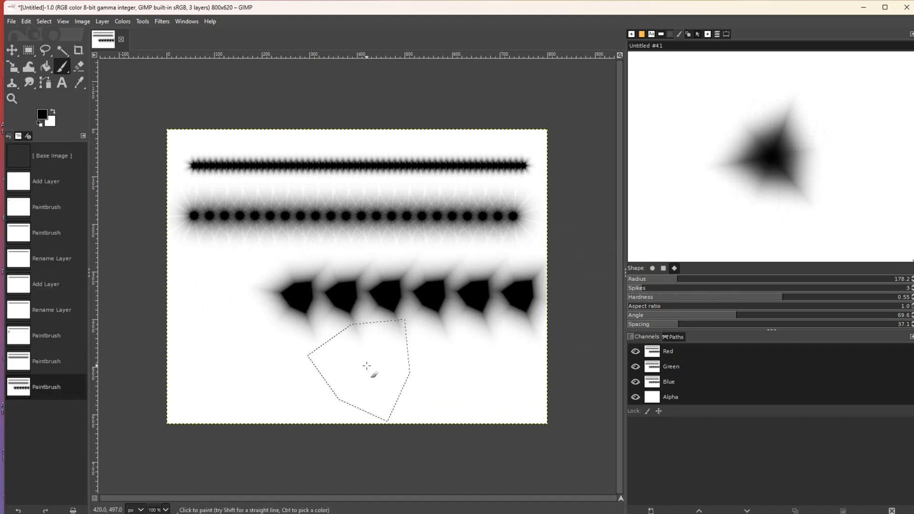
key(ctrl+z)
- Set the brush's hardness to 0.39 and its spacing to 27.8, make a test stroke and undo it
click(740, 299)
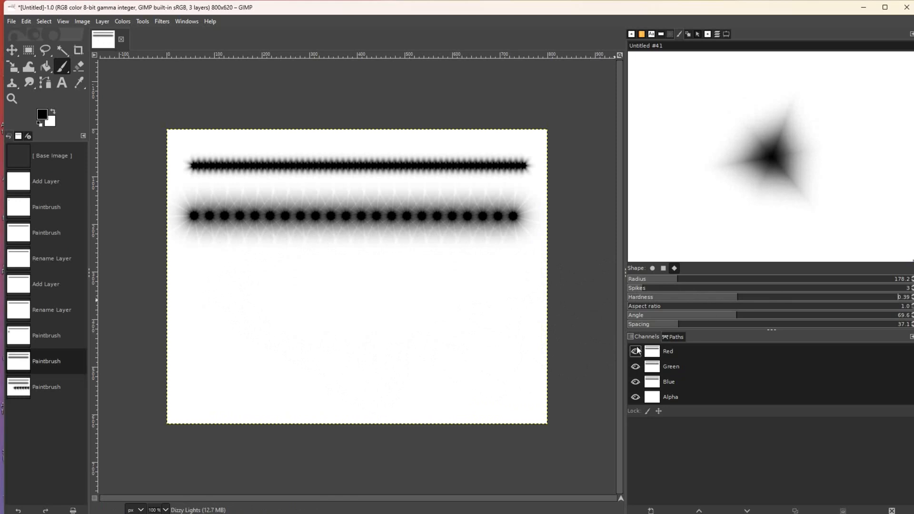
drag(524, 300, 286, 296)
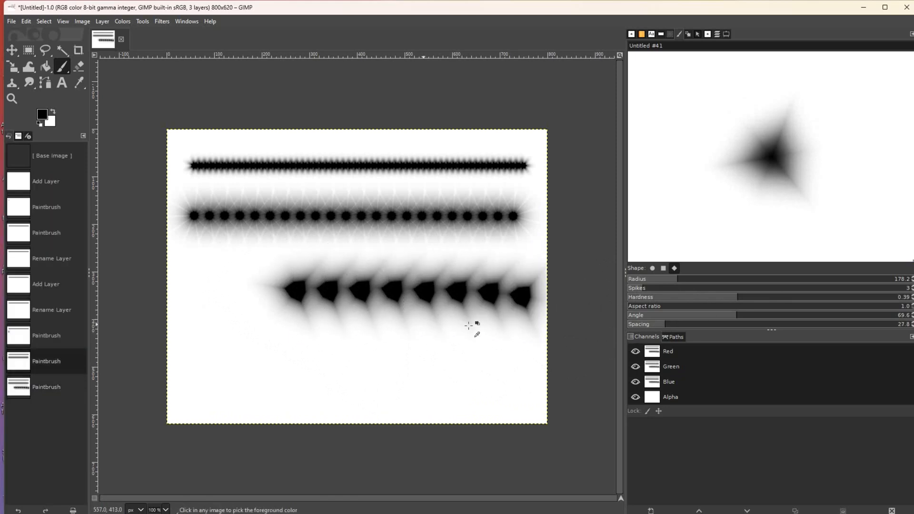
key(ctrl+z)
- Set the brush's spacing to 13.4, undo its test stroke, and paint another horizontal stroke below the samples at hardness 0.34
drag(524, 293, 260, 288)
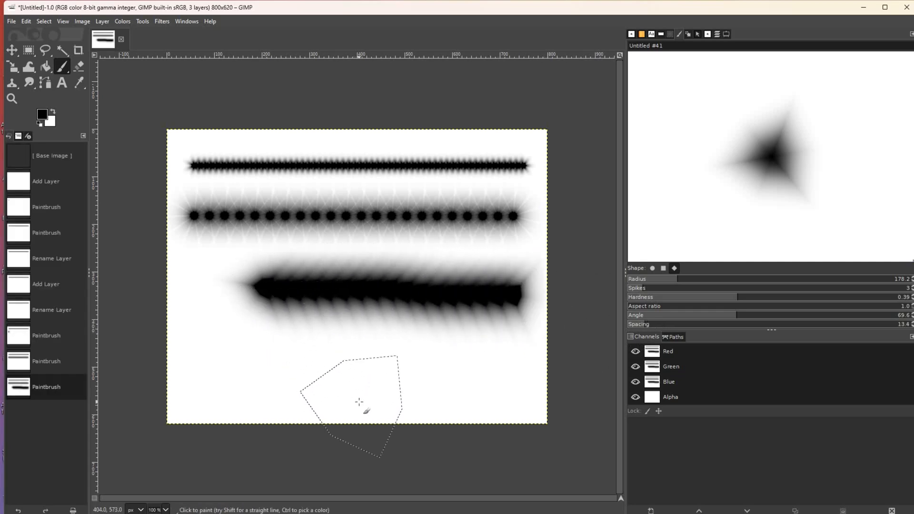
key(ctrl+z)
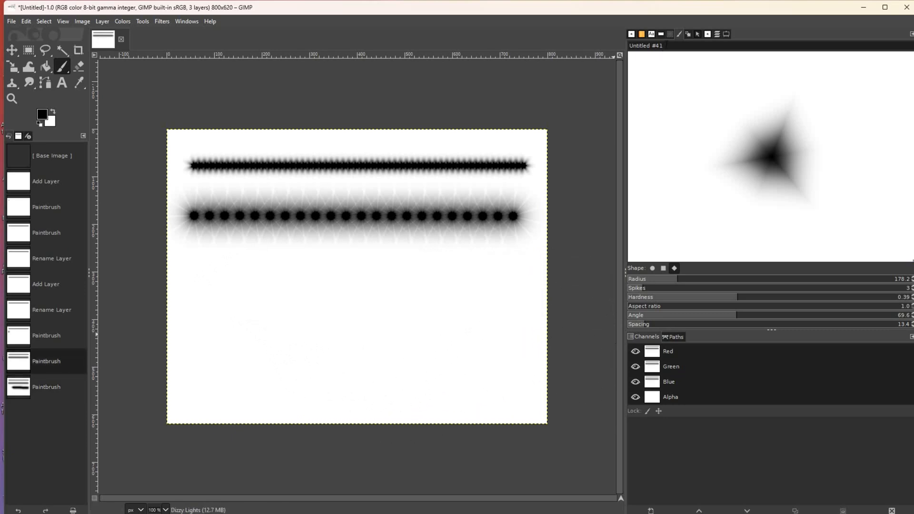
click(724, 301)
drag(536, 301, 244, 301)
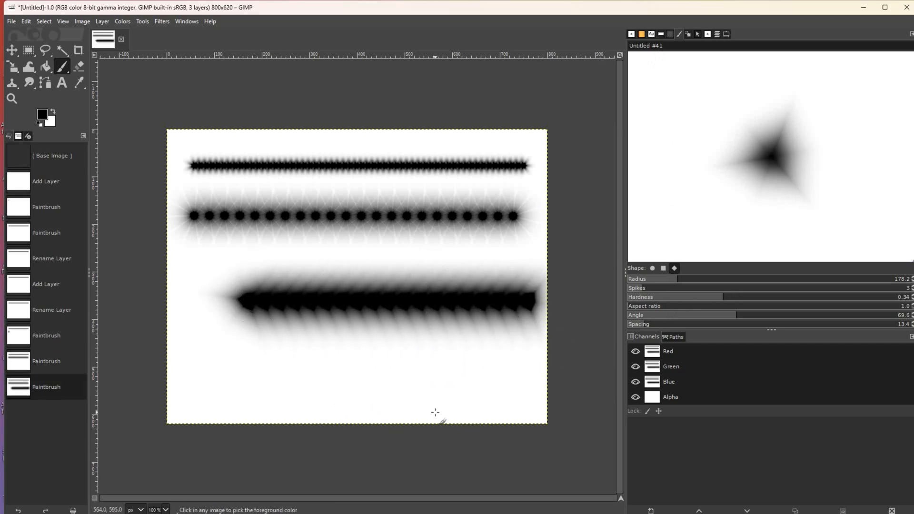
- Undo the last stroke, then test the brush with strokes at hardness 0.10 and 0.02, undoing each one
key(ctrl+z)
click(656, 301)
drag(541, 296, 253, 292)
key(ctrl+z)
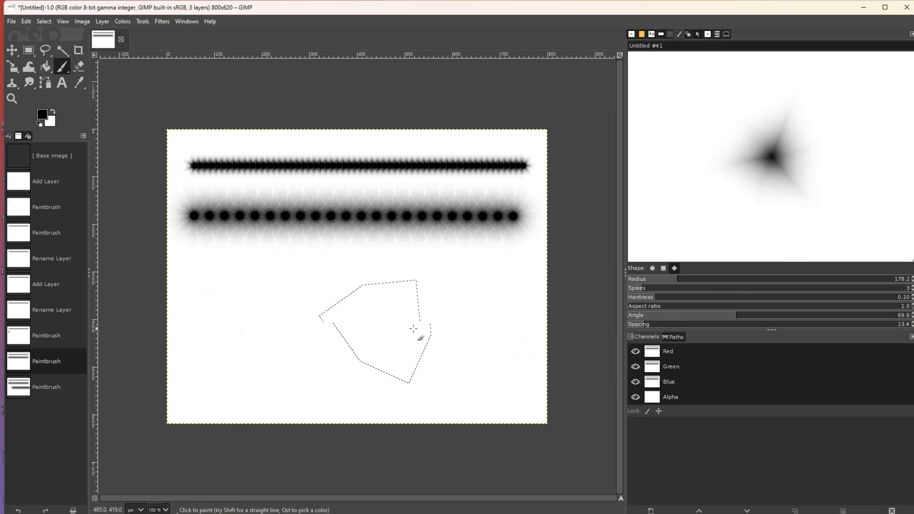
drag(519, 298, 251, 290)
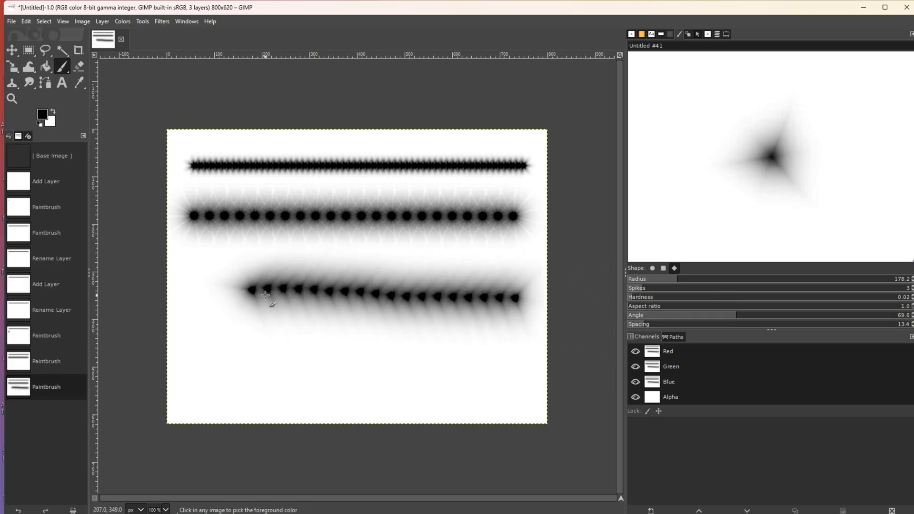
key(ctrl+z)
- Set the brush's hardness to 0.42, paint a test stroke below the samples and undo it
click(743, 300)
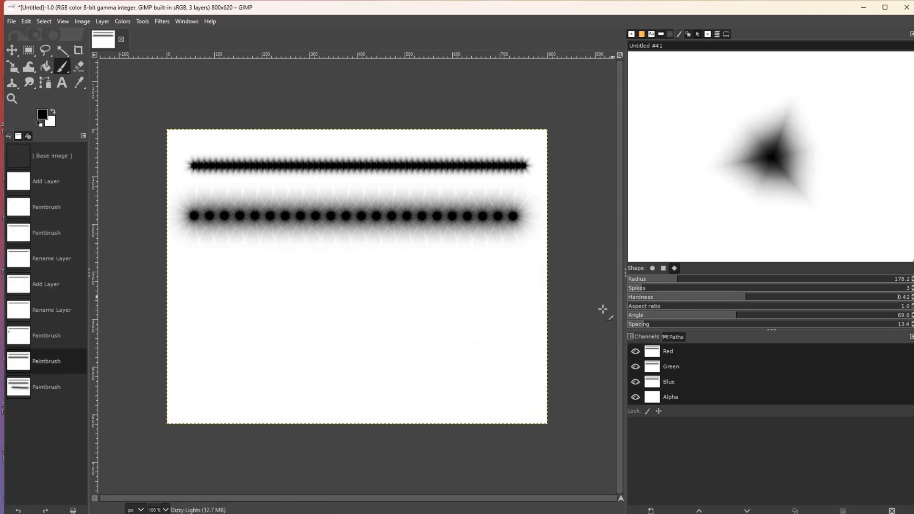
mouse_move(530, 296)
mouse_down()
mouse_move(367, 278)
mouse_move(228, 280)
mouse_up()
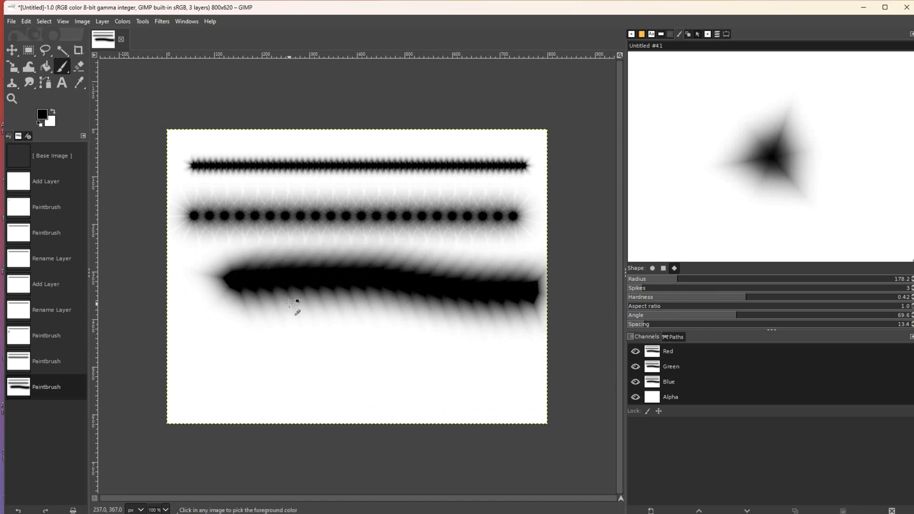
key(ctrl+z)
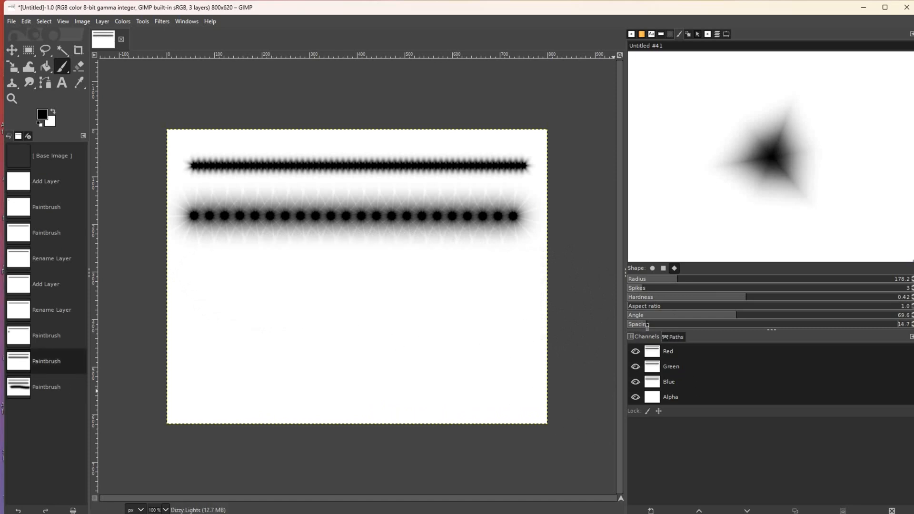
- Test the brush with horizontal strokes while increasing its spacing to 20.7, undoing each stroke
drag(527, 288, 303, 281)
key(ctrl+z)
drag(500, 292, 229, 288)
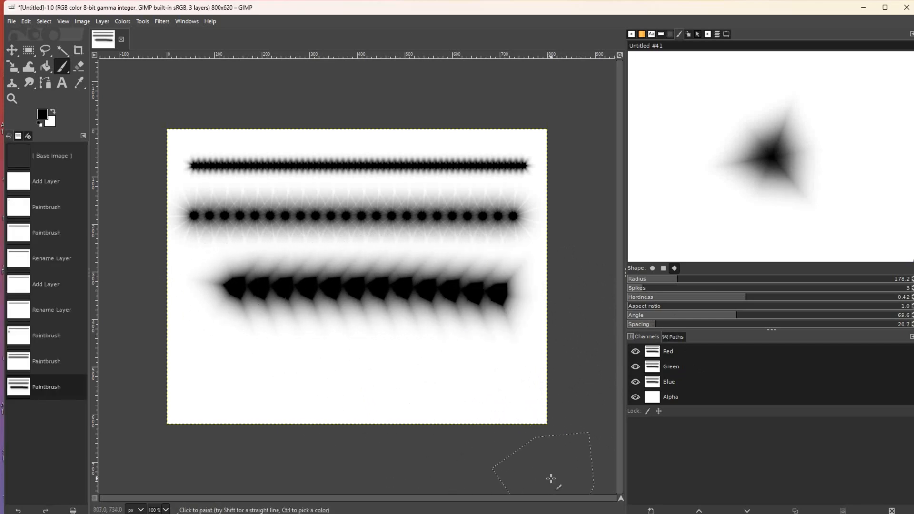
key(ctrl+z)
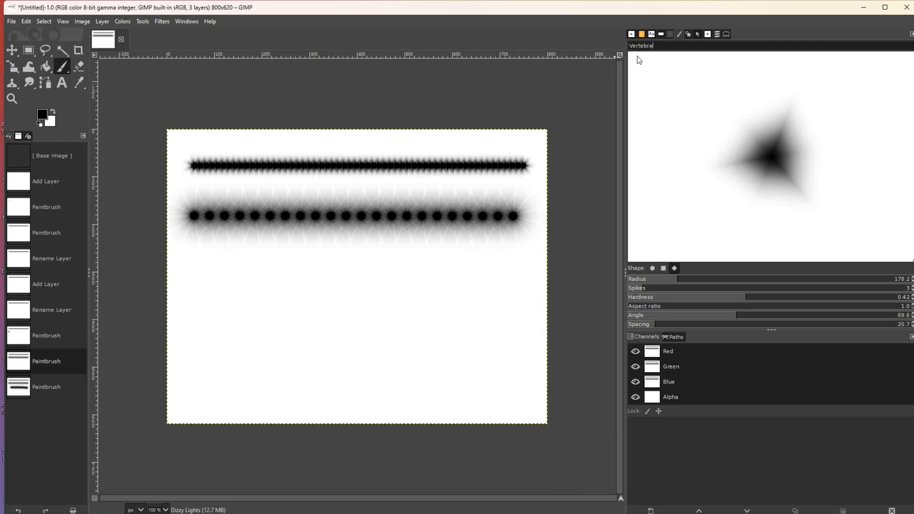
- Name the brush Vertebrae and add a transparent 800 × 620 px layer above Dizzy Lights
text(e)
click(718, 36)
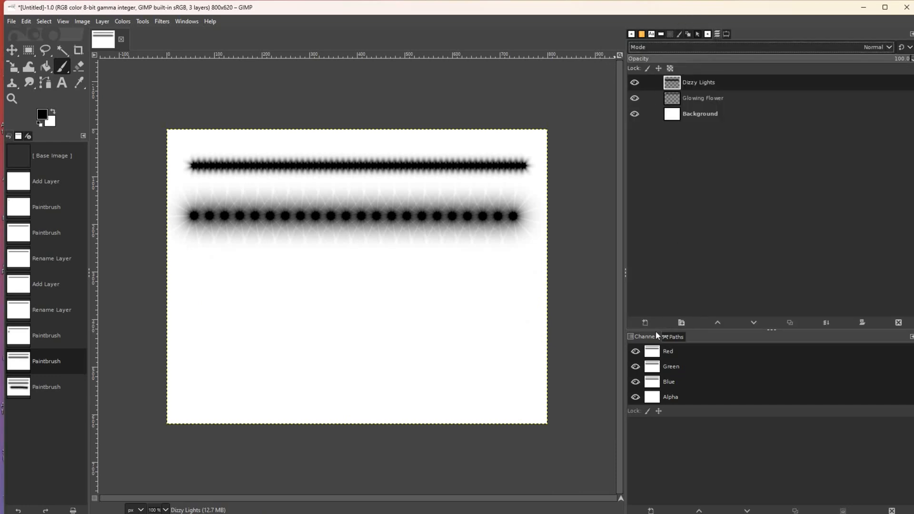
click(645, 323)
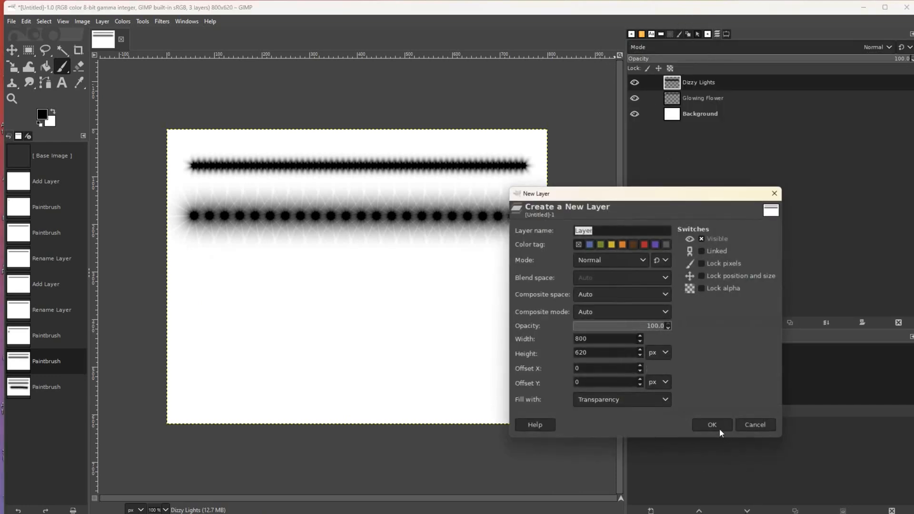
click(719, 427)
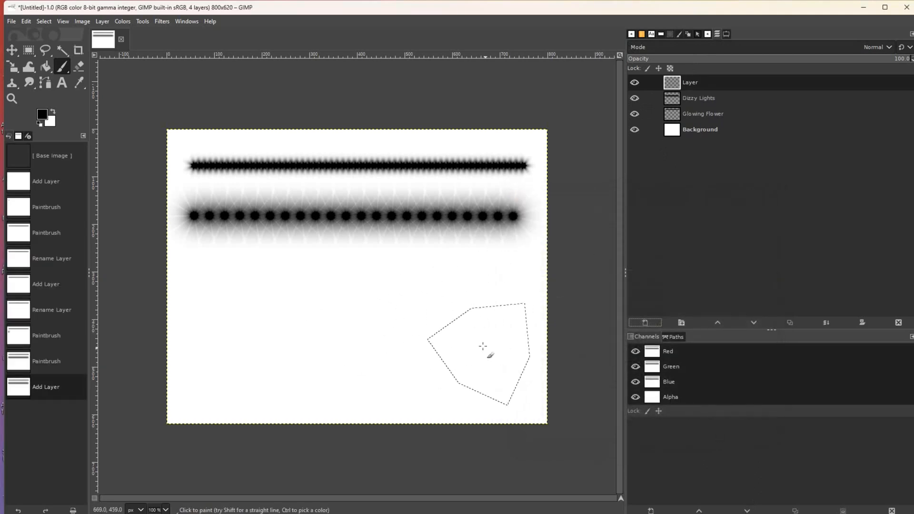
- Make a short test stroke on the new layer, undo it and reduce the brush size to 264
drag(194, 301, 241, 292)
key(ctrl+z)
key([)
key([)
key([)
key([)
key([)
key([)
key([)
key([)
key([)
key([)
key([)
key([)
key([)
key([)
key([)
key([)
key([)
key([)
key([)
key([)
key([)
key([)
key([)
key([)
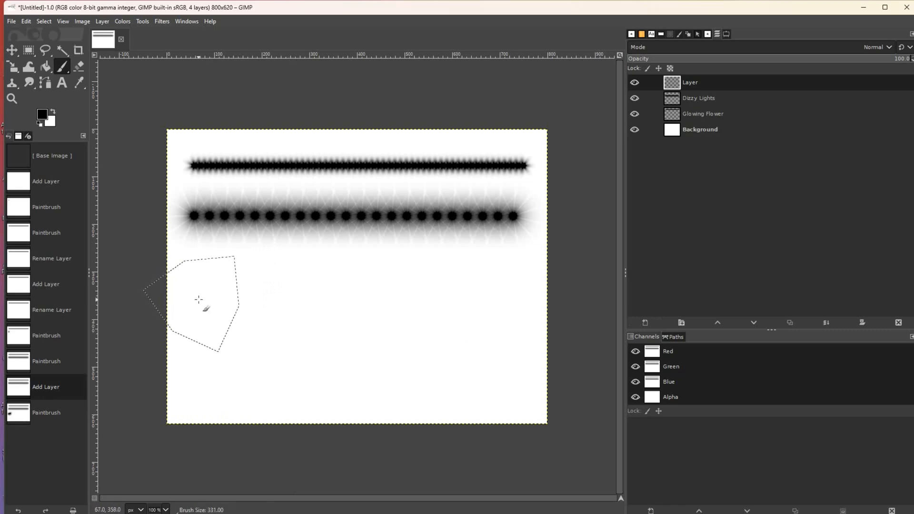
key([)
key([)
key([)
key([)
key([)
key([)
key([)
key([)
key([)
key([)
key([)
key([)
key([)
key([)
key([)
key([)
key([)
key([)
key([)
key([)
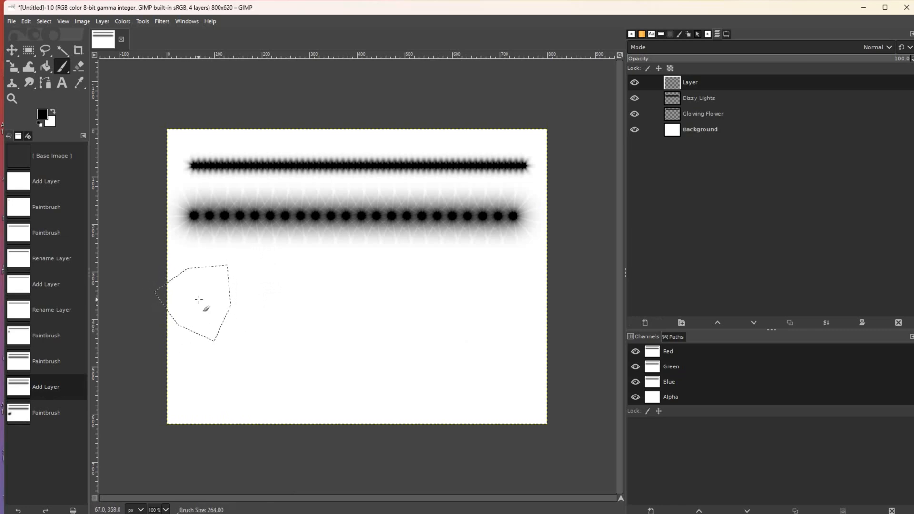
- Paint another short test stroke, undo it and reduce the brush size to 185
drag(202, 282, 272, 282)
key(ctrl+z)
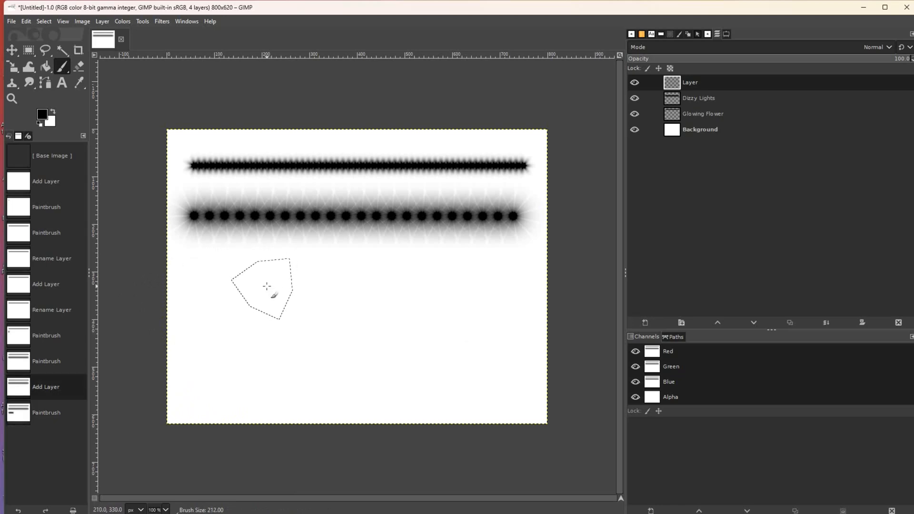
key([)
key([)
key([)
key([)
key([)
key([)
key([)
key([)
key([)
key([)
key([)
- Make and undo one short test stroke, then paint a straight horizontal stroke about 655 px long below the Dizzy Lights sample
drag(206, 284, 284, 284)
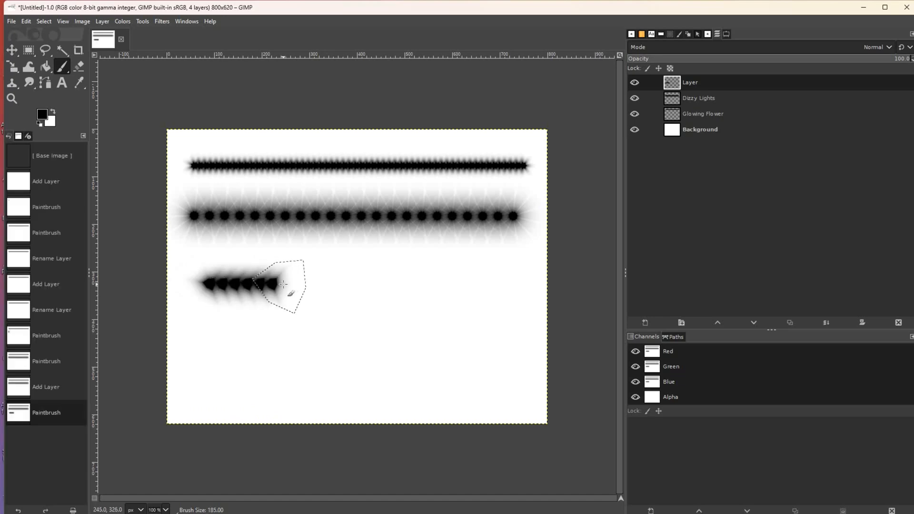
key(ctrl+z)
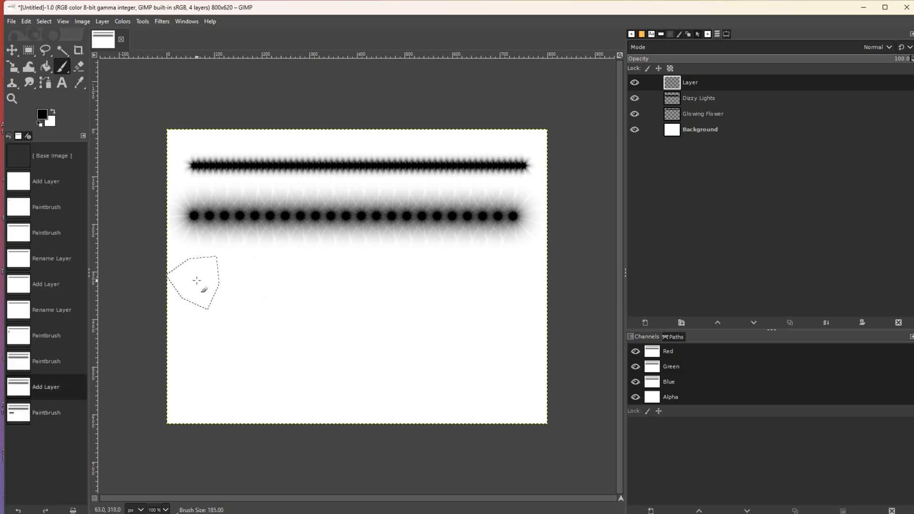
click(197, 281)
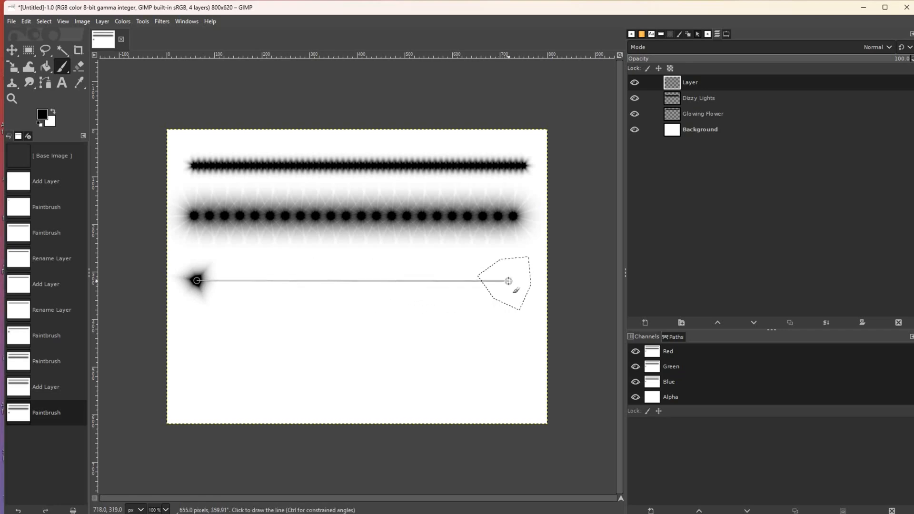
shift+click(509, 281)
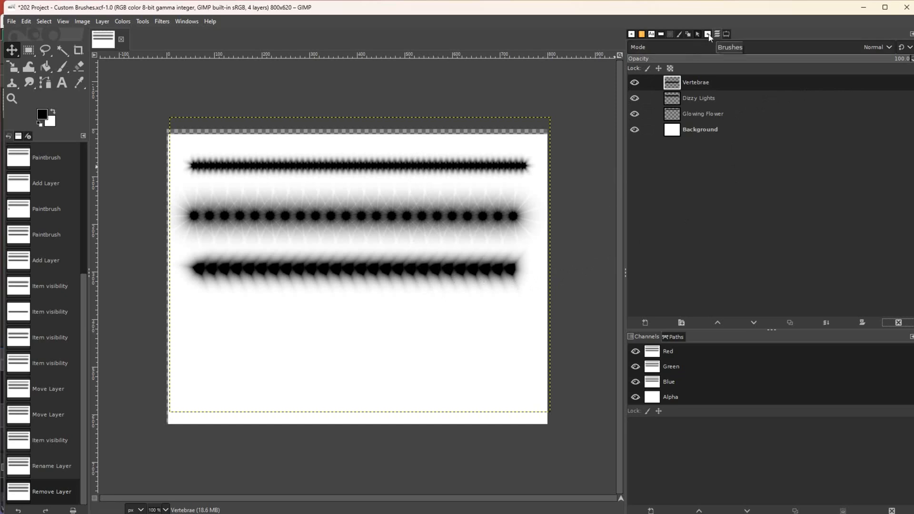
- Add a transparent 800 × 620 px layer above Vertebrae and hide the Vertebrae, Dizzy Lights and Glowing Flower layers
click(645, 324)
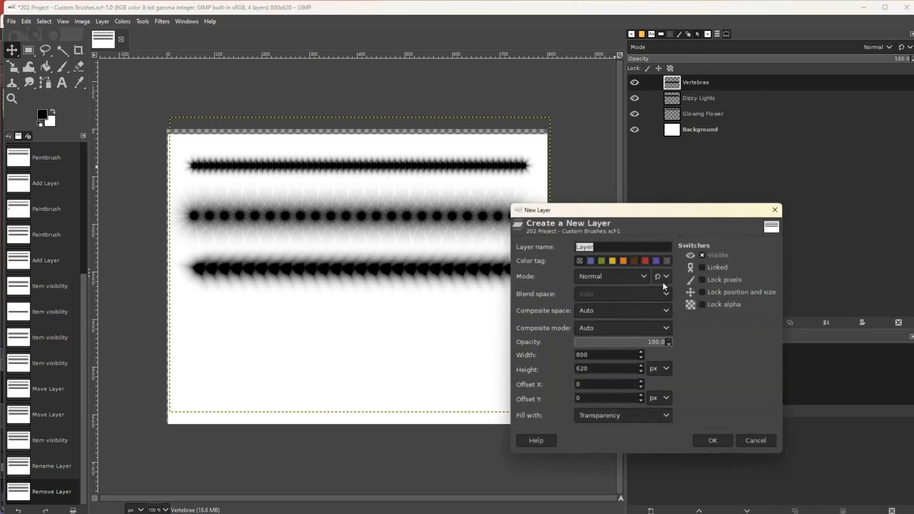
click(712, 441)
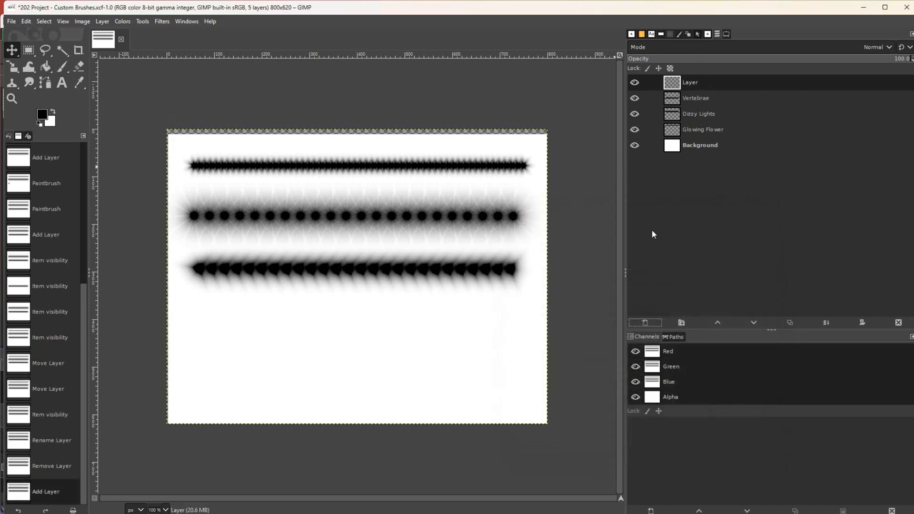
click(635, 98)
click(635, 113)
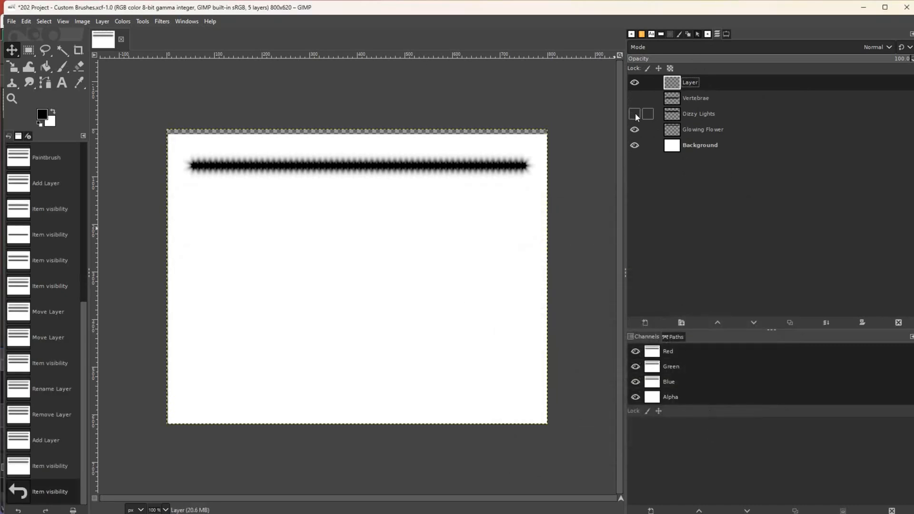
click(634, 130)
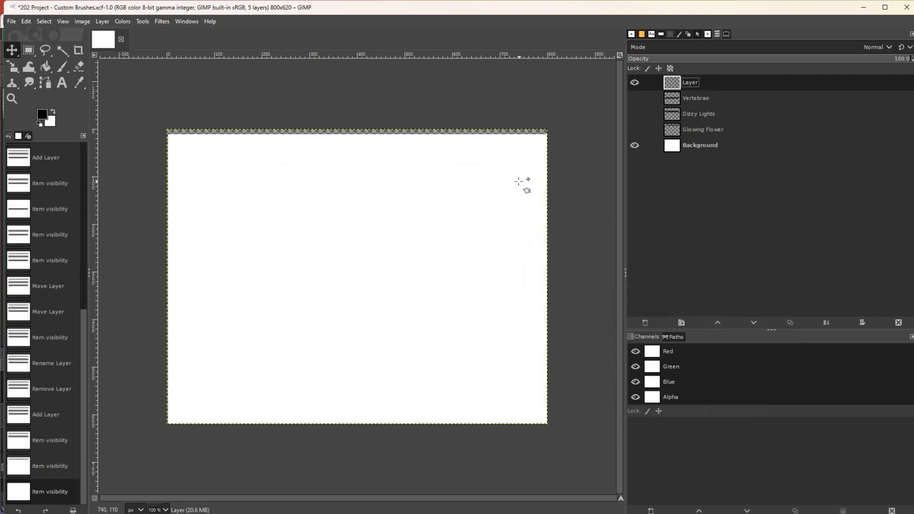
- Move the Background layer slightly upward so that it lines up with the canvas edges
click(708, 147)
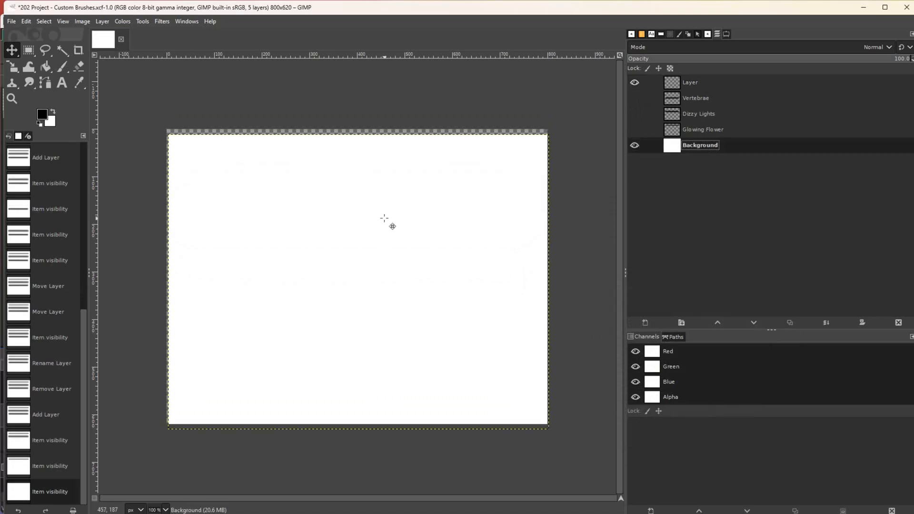
drag(291, 201, 290, 197)
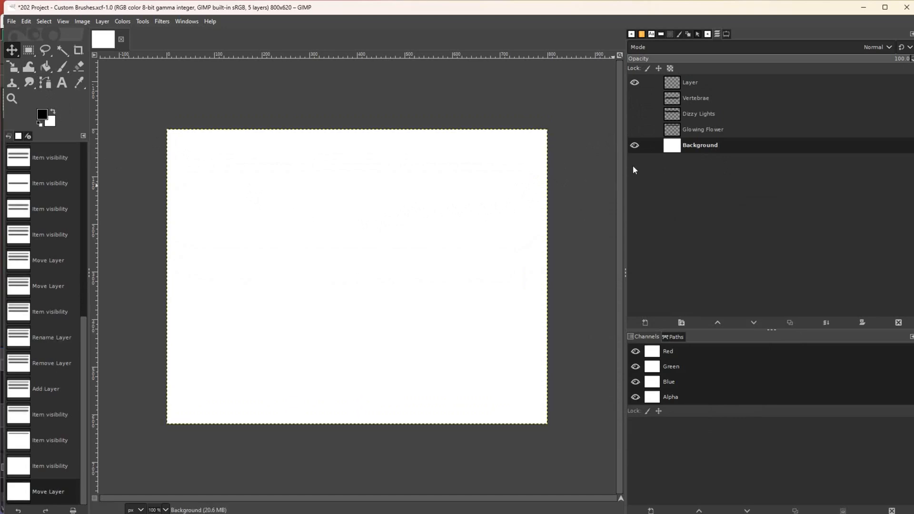
- Make the new empty layer active and choose the Dizzy Lights brush
click(690, 84)
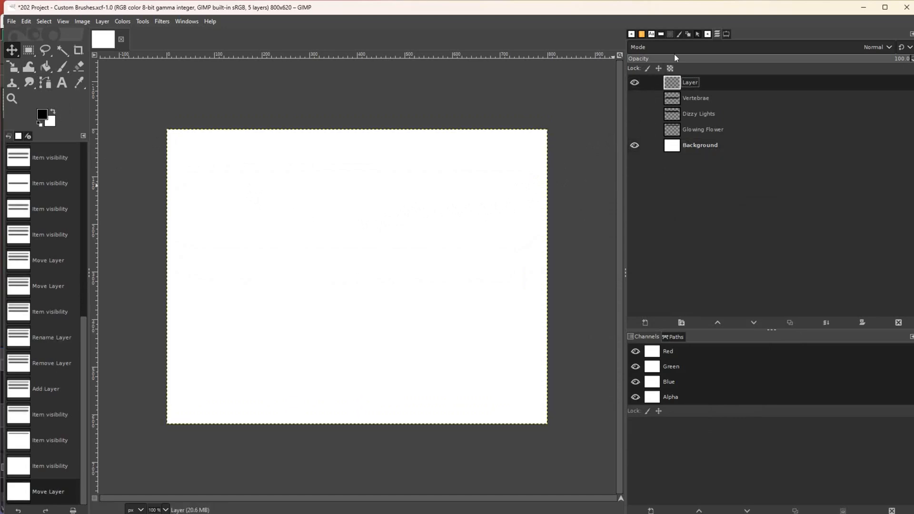
click(708, 34)
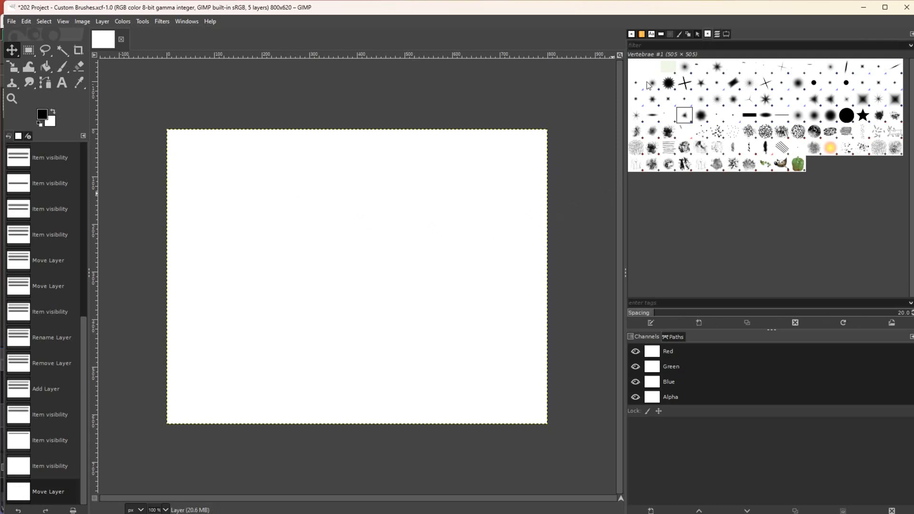
click(686, 68)
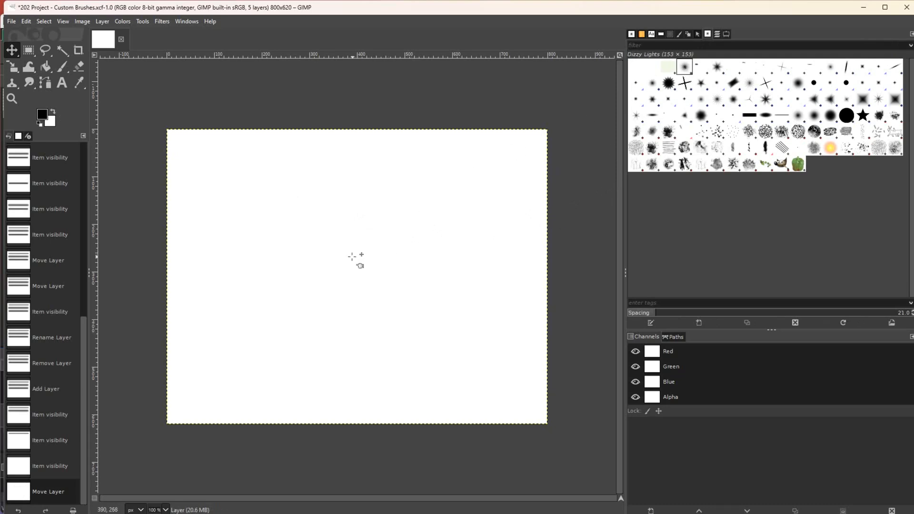
click(385, 281)
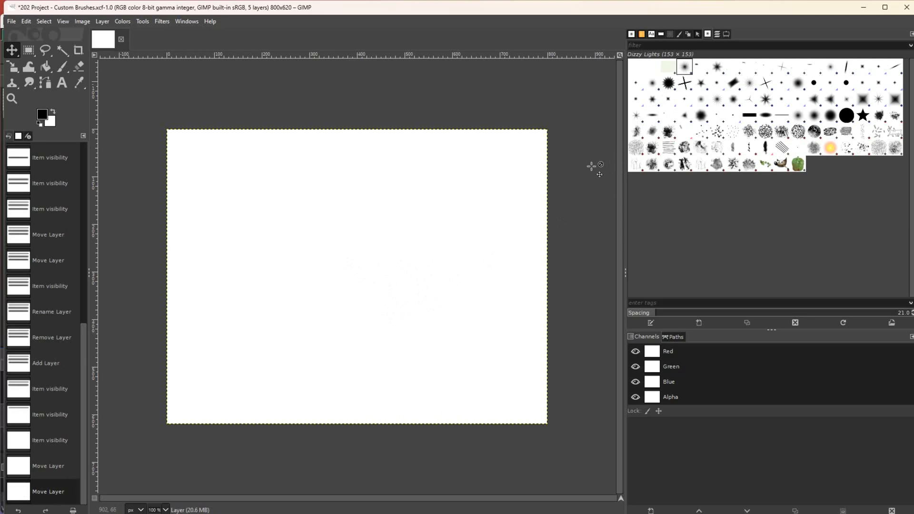
click(413, 268)
drag(413, 268, 413, 270)
drag(414, 270, 413, 271)
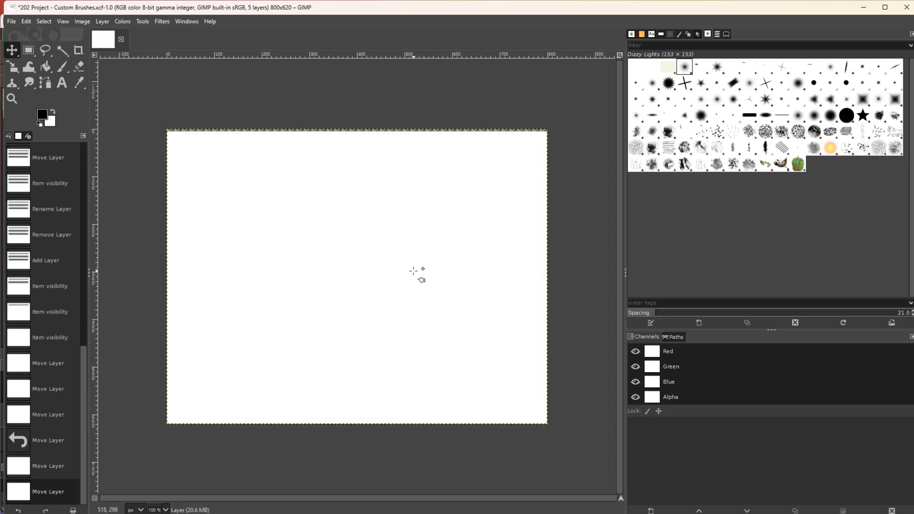
mouse_move(475, 362)
mouse_down()
mouse_move(521, 414)
mouse_move(467, 368)
mouse_move(482, 367)
mouse_up()
drag(488, 295, 480, 291)
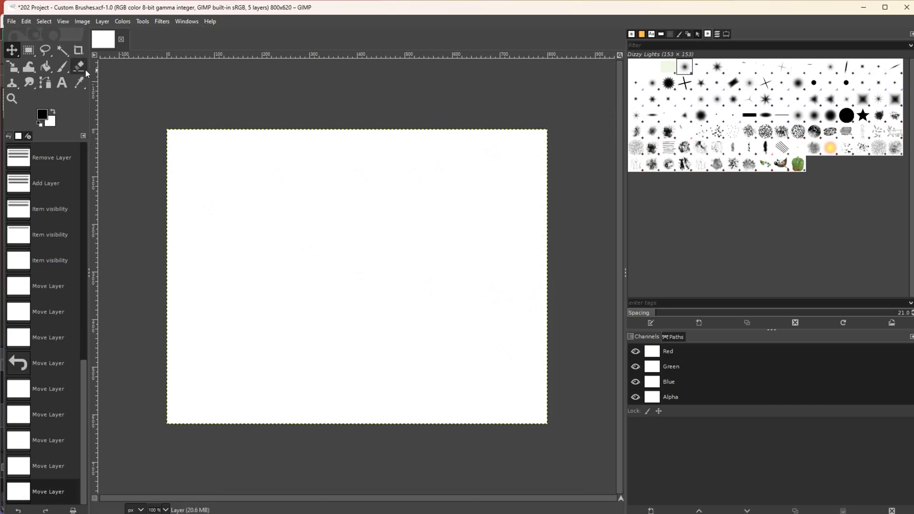
- Switch to the Paintbrush, stamp a single Dizzy Lights dab near the canvas centre and undo it
click(70, 67)
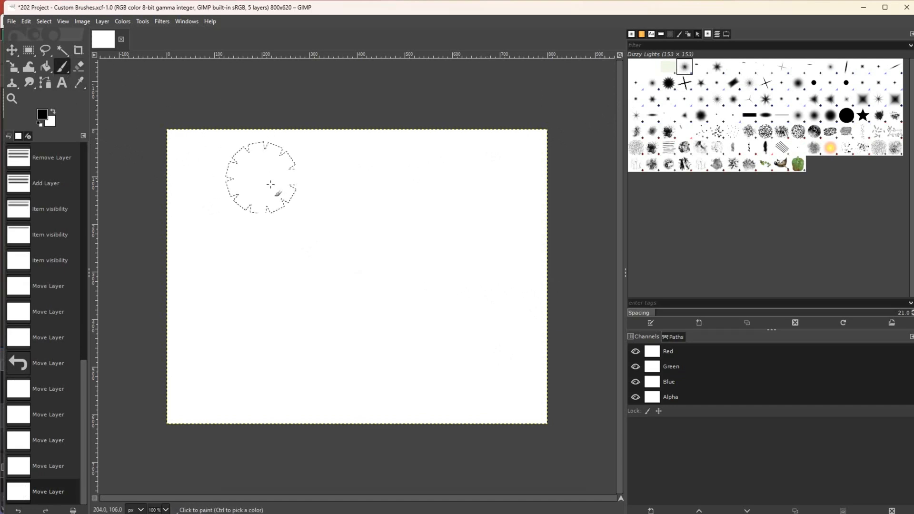
click(355, 257)
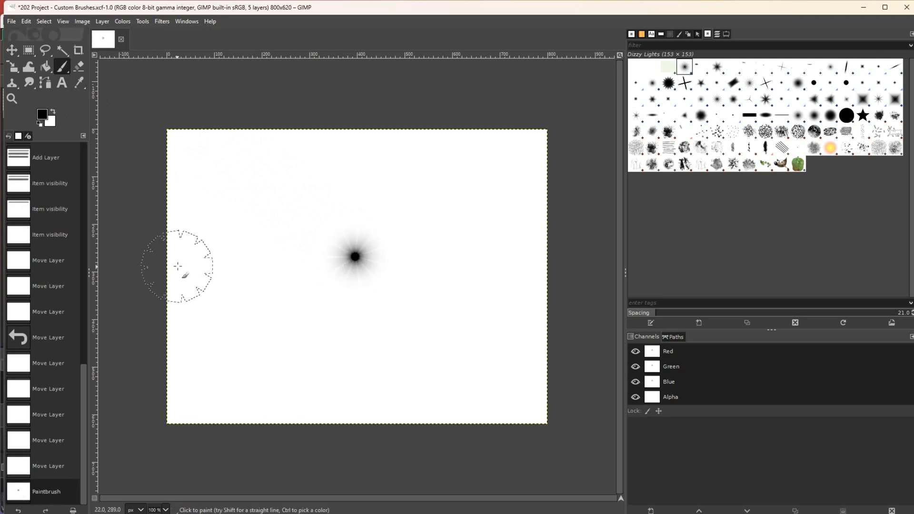
key(ctrl+z)
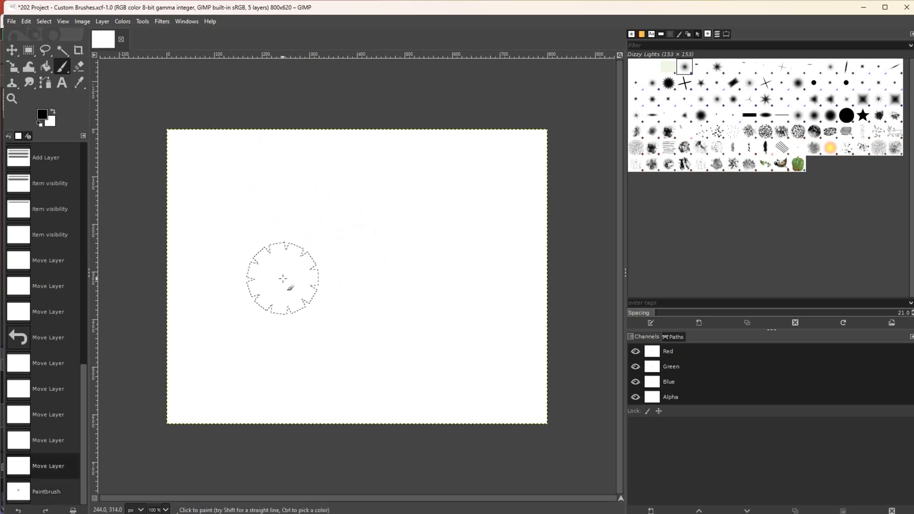
- Enlarge the brush size to 264 and open the Paintbrush's tool options
key(bracketright)
key(bracketright)
key(bracketright)
key(bracketright)
key(bracketright)
key(bracketright)
key(bracketright)
key(bracketright)
key(bracketright)
key(bracketright)
key(bracketright)
key(bracketright)
key(bracketright)
key(bracketright)
key(bracketright)
key(bracketright)
key(bracketright)
key(bracketright)
key(bracketright)
key(bracketright)
key(bracketright)
key(bracketright)
key(bracketright)
key(bracketright)
key(bracketright)
key(bracketright)
key(bracketright)
key(bracketright)
key(bracketright)
key(bracketright)
key(bracketright)
key(bracketright)
key(bracketright)
key(bracketright)
key(bracketright)
key(bracketright)
key(bracketright)
key(bracketright)
key(bracketright)
key(bracketright)
key(bracketright)
key(bracketright)
key(bracketright)
key(bracketright)
key(bracketright)
key(bracketright)
key(bracketright)
key(bracketright)
key(bracketright)
key(bracketright)
key(bracketright)
key(bracketright)
key(bracketright)
key(bracketright)
key(bracketright)
key(bracketright)
key(bracketright)
key(bracketright)
key(bracketright)
key(bracketright)
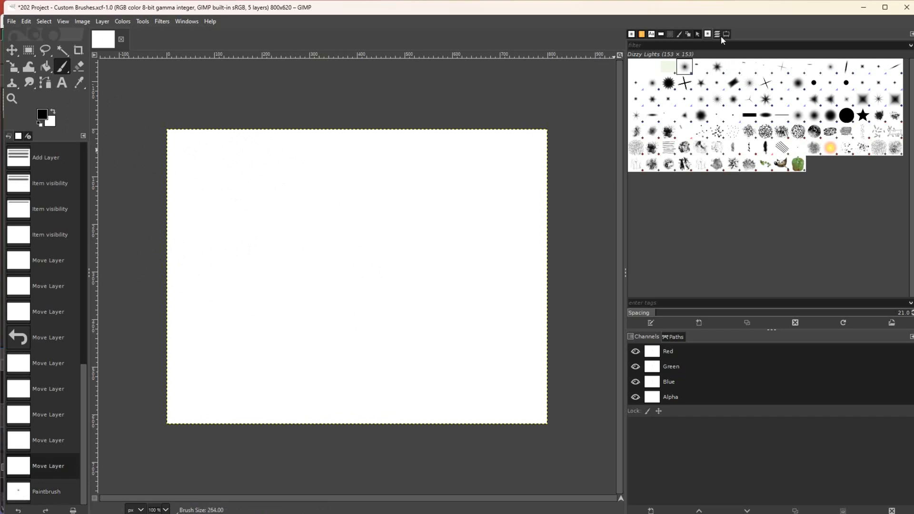
click(725, 34)
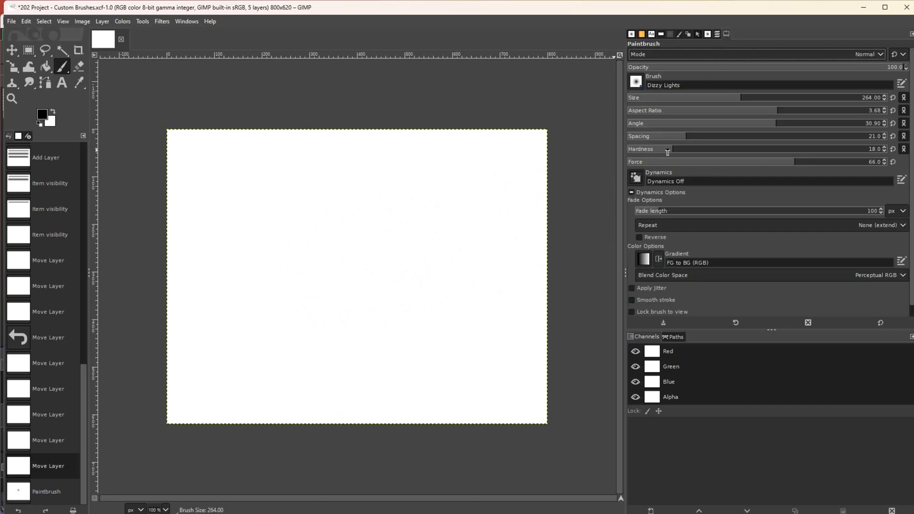
- Try a single Dizzy Lights dab near the canvas centre with hardness 37, and undo it
drag(669, 149, 722, 149)
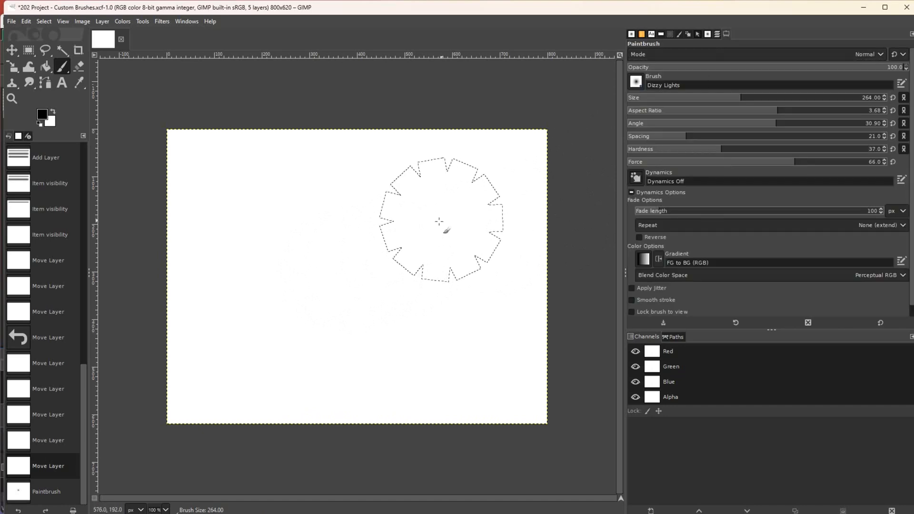
click(360, 254)
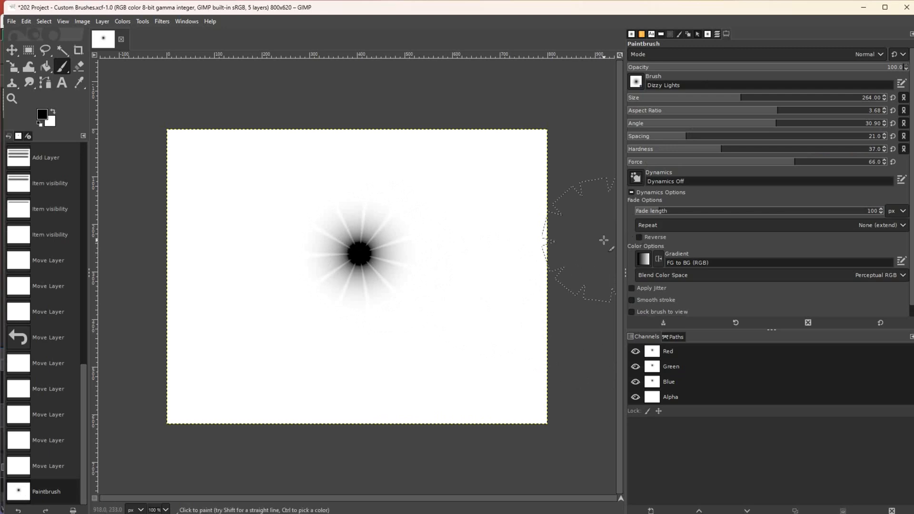
key(ctrl+z)
- Set the brush hardness to 51 and stamp one Dizzy Lights dab near the canvas centre
drag(701, 152, 706, 158)
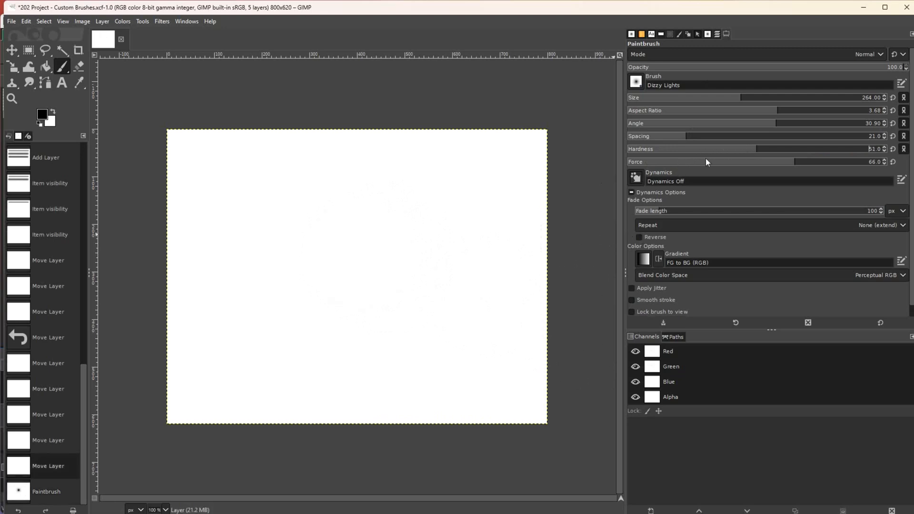
click(351, 263)
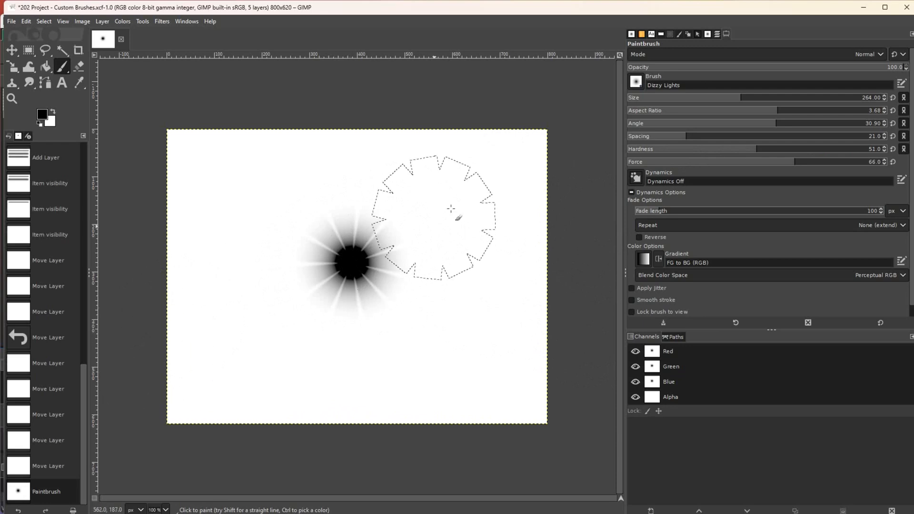
- Choose the Glowing Flower brush and reduce its size to 81
click(708, 35)
click(717, 68)
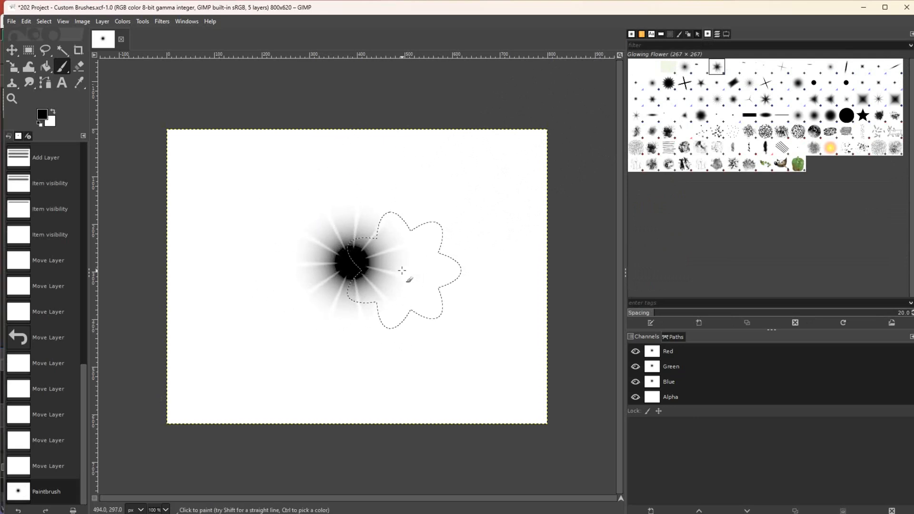
key(bracketleft)
key(bracketleft)
key(bracketleft)
key(bracketleft)
key(bracketleft)
key(bracketleft)
key(bracketleft)
key(bracketleft)
key(bracketleft)
key(bracketleft)
key(bracketleft)
key(bracketleft)
key(bracketleft)
key(bracketleft)
key(bracketleft)
key(bracketleft)
key(bracketleft)
key(bracketleft)
key(bracketleft)
key(bracketleft)
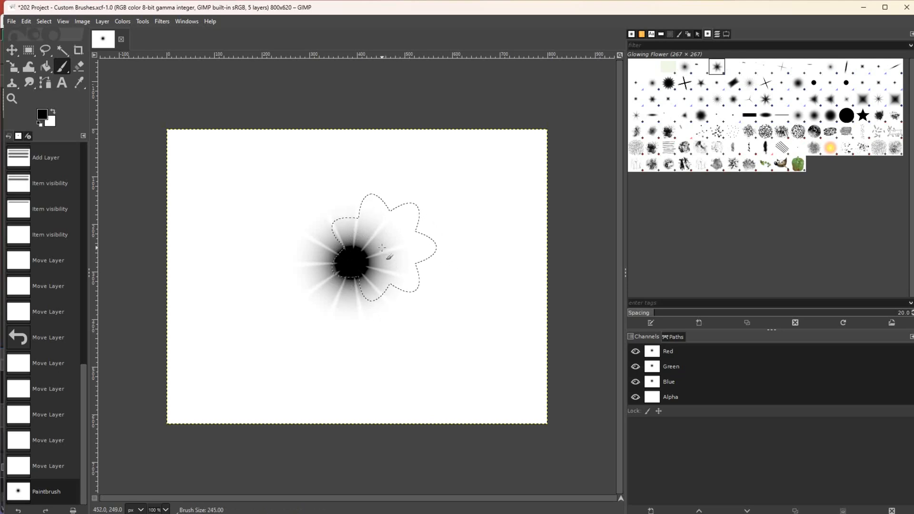
key(bracketleft)
key(bracketleft)
key(bracketleft)
key(bracketleft)
key(bracketleft)
key(bracketleft)
key(bracketleft)
key(bracketleft)
key(bracketleft)
key(bracketleft)
key(bracketleft)
key(bracketleft)
key(bracketleft)
key(bracketleft)
key(bracketleft)
key(bracketleft)
key(bracketleft)
key(bracketleft)
key(bracketleft)
key(bracketleft)
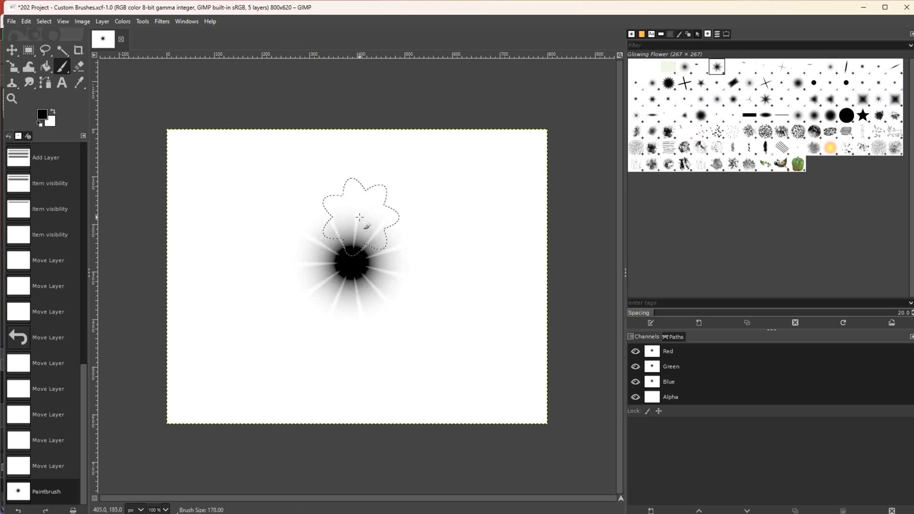
key(bracketleft)
key(bracketleft)
key(bracketleft)
key(bracketleft)
key(bracketleft)
key(bracketleft)
key(bracketleft)
key(bracketleft)
key(bracketleft)
key(bracketleft)
key(bracketleft)
key(bracketleft)
key(bracketleft)
key(bracketleft)
key(bracketleft)
key(bracketleft)
key(bracketleft)
key(bracketleft)
key(bracketleft)
key(bracketleft)
key(bracketleft)
key(bracketleft)
key(bracketleft)
key(bracketleft)
key(bracketleft)
key(bracketleft)
key(bracketleft)
key(bracketleft)
key(bracketleft)
key(bracketleft)
key(bracketleft)
key(bracketleft)
key(bracketleft)
key(bracketleft)
- Stamp eleven Glowing Flower dabs in a ring around the Dizzy Lights dab, spaced evenly along its outer edge
click(358, 212)
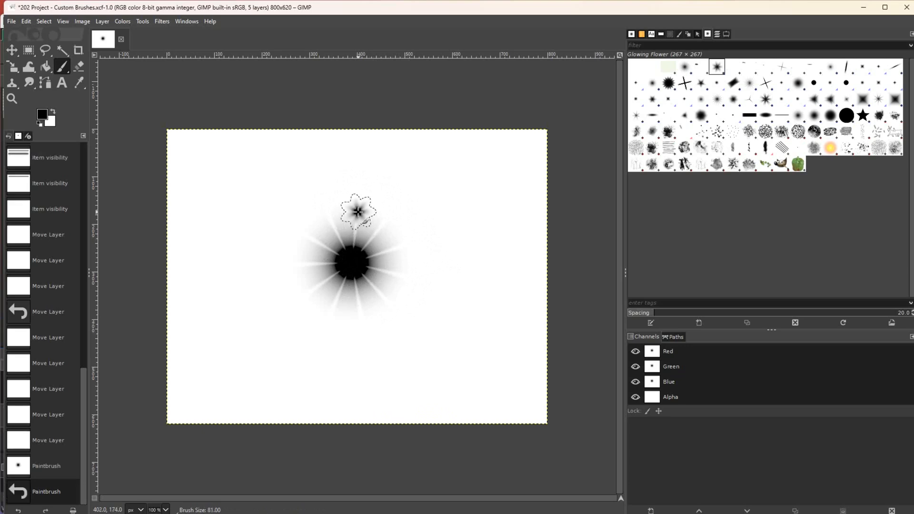
click(333, 220)
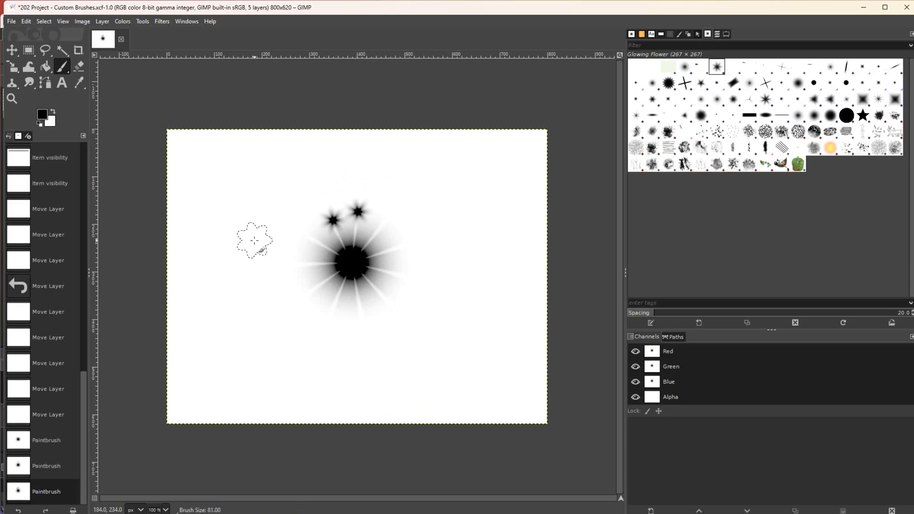
click(313, 239)
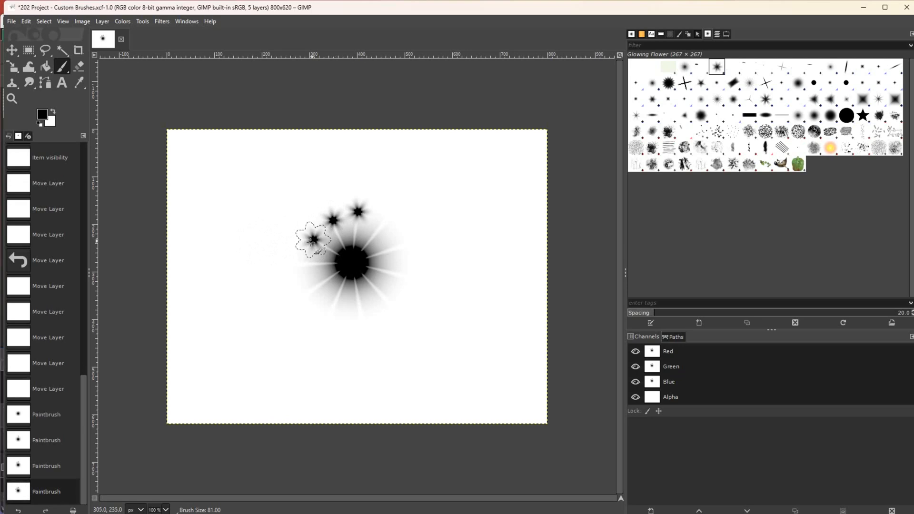
click(308, 264)
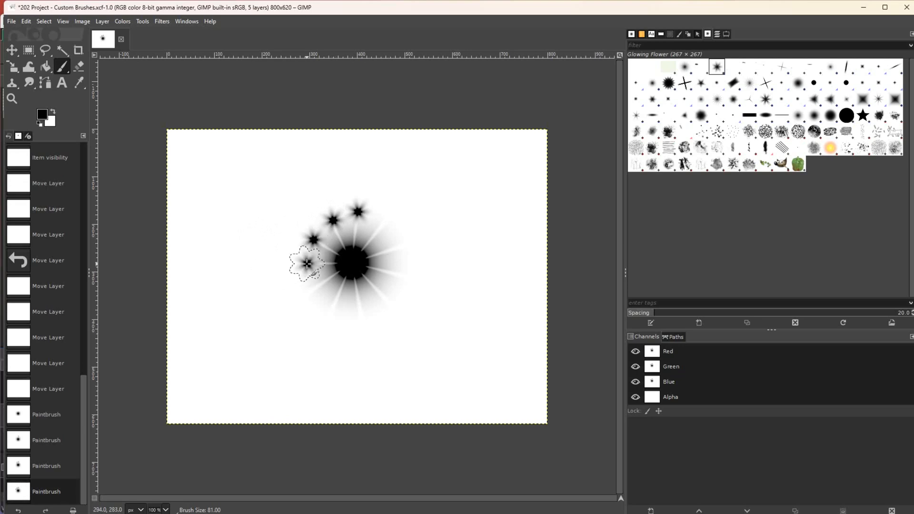
click(315, 288)
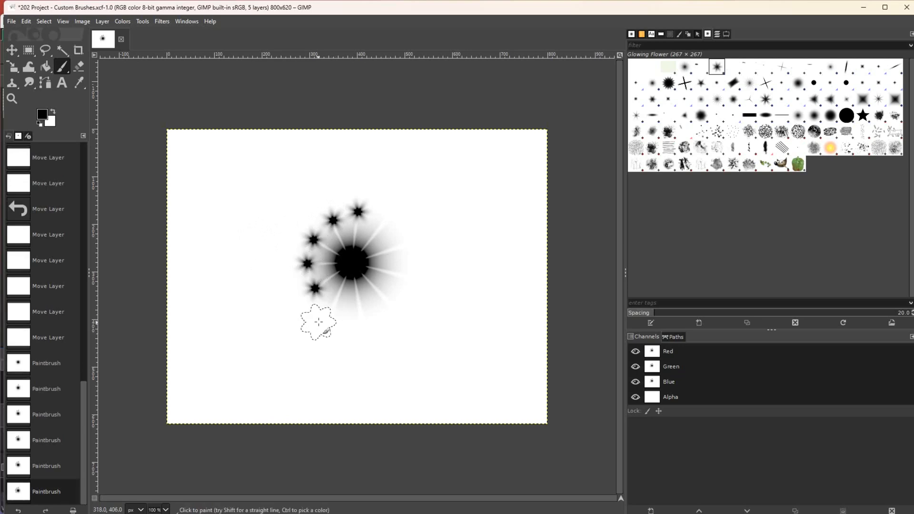
click(334, 305)
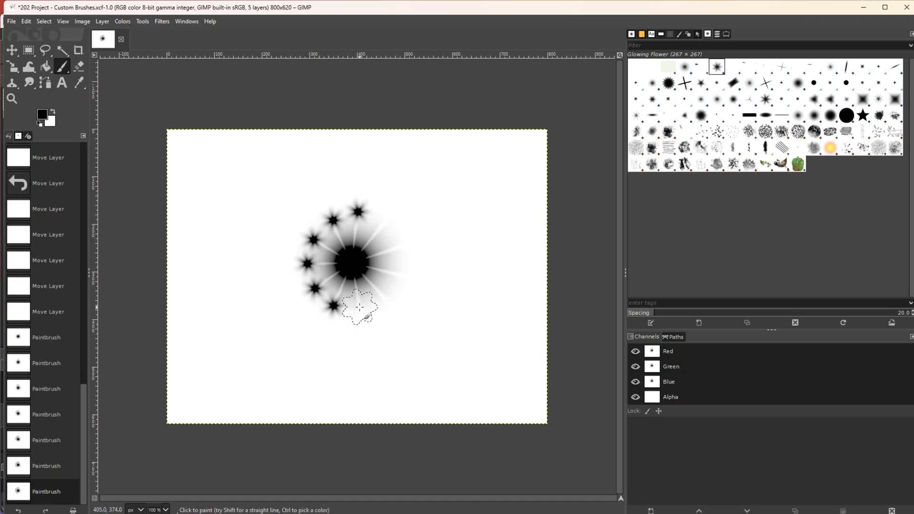
click(360, 307)
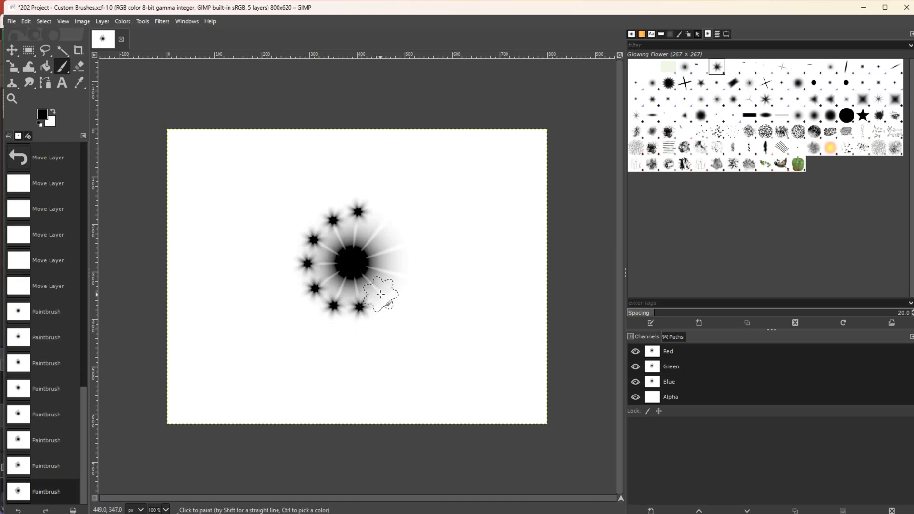
click(381, 294)
click(393, 273)
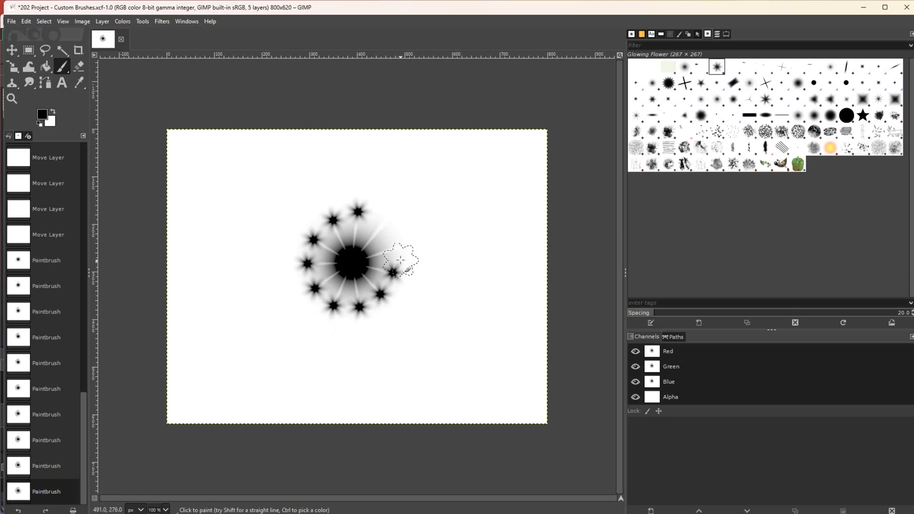
click(395, 250)
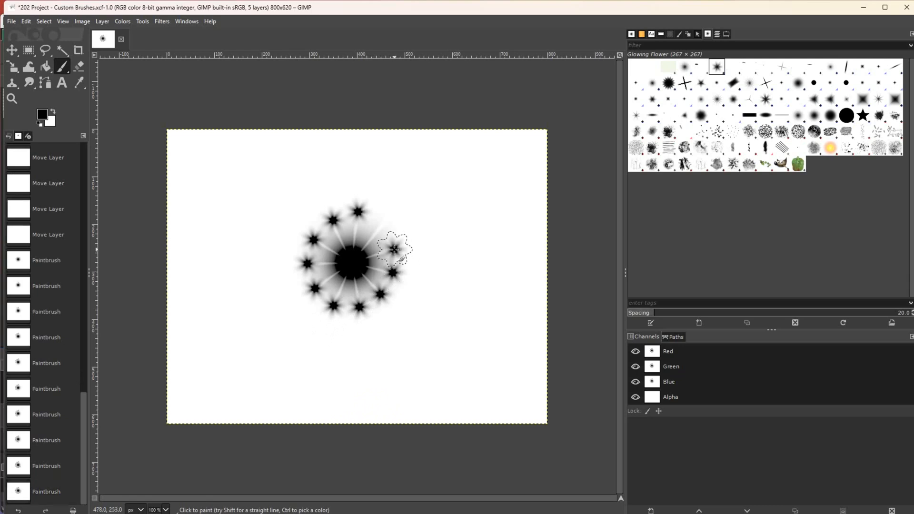
click(381, 227)
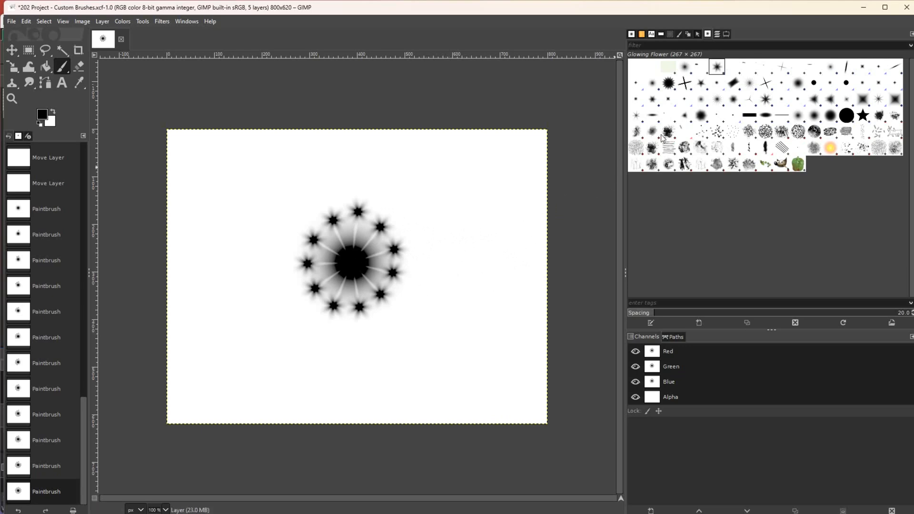
- Choose the Vertebrae #1 brush, stamp one dab to the upper right of the flower ring and undo it
click(686, 117)
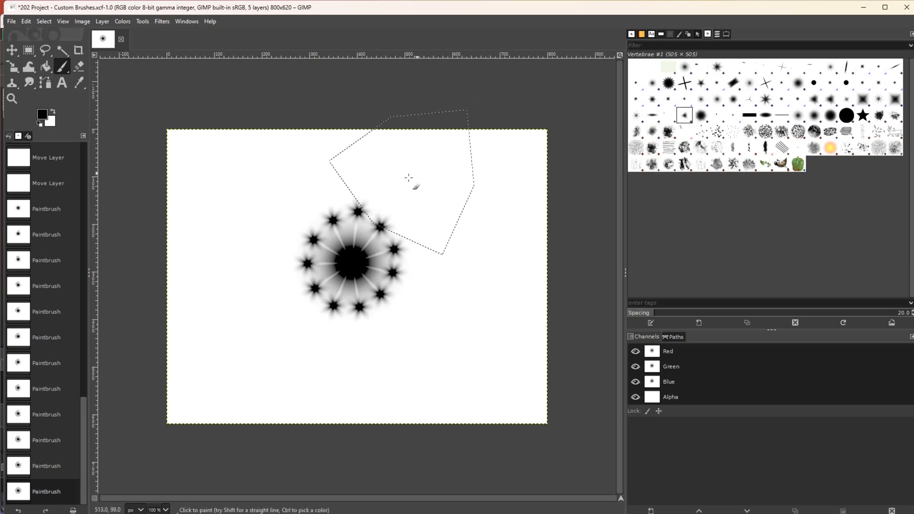
click(429, 216)
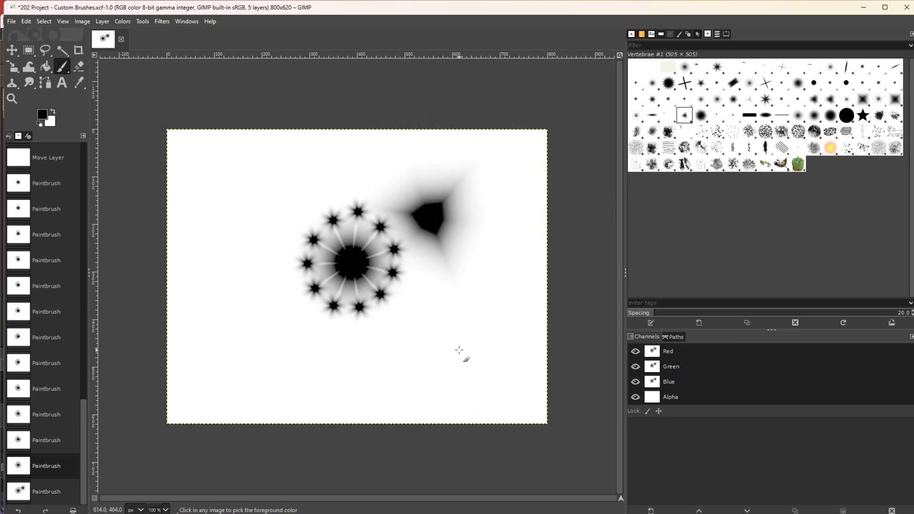
key(ctrl+z)
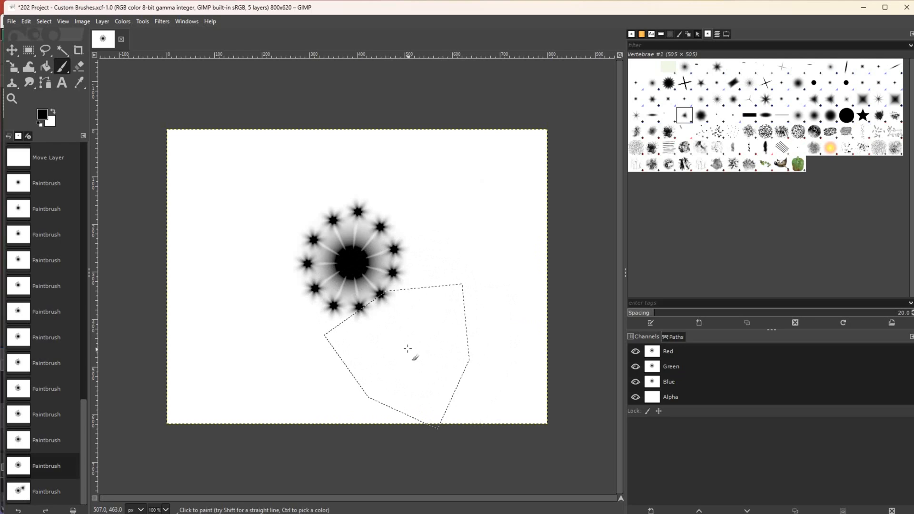
- Reduce the Vertebrae #1 brush size to 71, undoing one trial dab inside the flower ring
key(bracketleft)
key(bracketleft)
key(bracketleft)
key(bracketleft)
key(bracketleft)
key(bracketleft)
key(bracketleft)
key(bracketleft)
key(bracketleft)
key(bracketleft)
key(bracketleft)
key(bracketleft)
key(bracketleft)
key(bracketleft)
key(bracketleft)
key(bracketleft)
key(bracketleft)
key(bracketleft)
key(bracketleft)
key(bracketleft)
key(bracketleft)
key(bracketleft)
key(bracketleft)
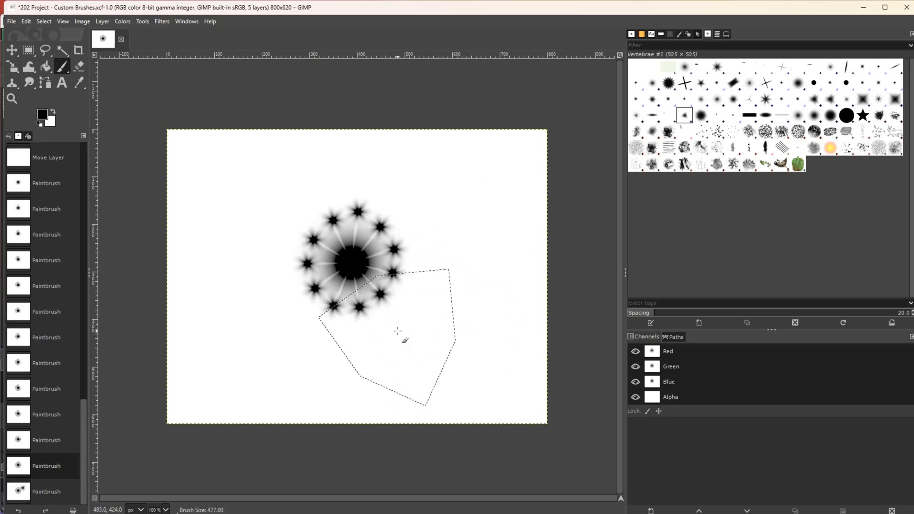
key(bracketleft)
key(bracketleft)
key(bracketleft)
key(bracketleft)
key(bracketleft)
key(bracketleft)
key(bracketleft)
key(bracketleft)
key(bracketleft)
key(bracketleft)
key(bracketleft)
key(bracketleft)
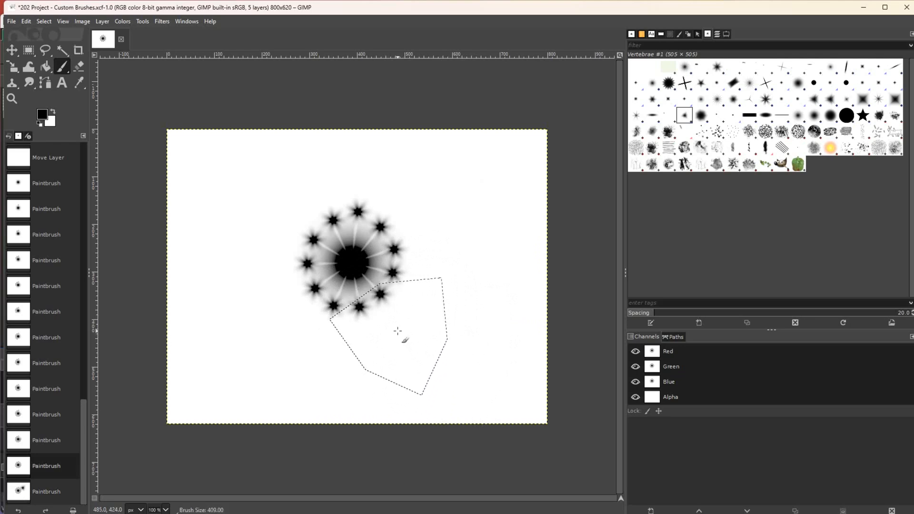
key(bracketleft)
key(bracketleft)
key(bracketleft)
key(bracketleft)
key(bracketleft)
key(bracketleft)
key(bracketleft)
key(bracketleft)
key(bracketleft)
key(bracketleft)
key(bracketleft)
key(bracketleft)
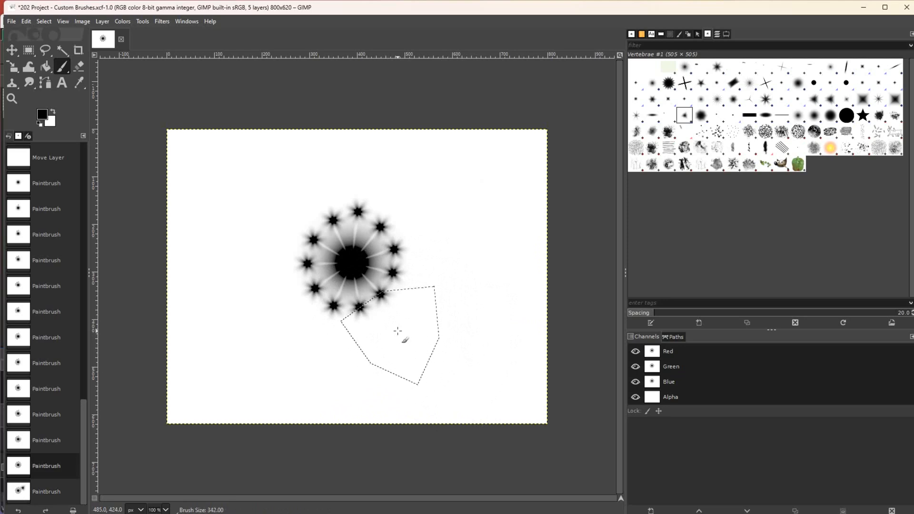
key(bracketleft)
key(bracketleft)
key(bracketleft)
key(bracketleft)
key(bracketleft)
key(bracketleft)
key(bracketleft)
key(bracketleft)
key(bracketleft)
key(bracketleft)
key(bracketleft)
key(bracketleft)
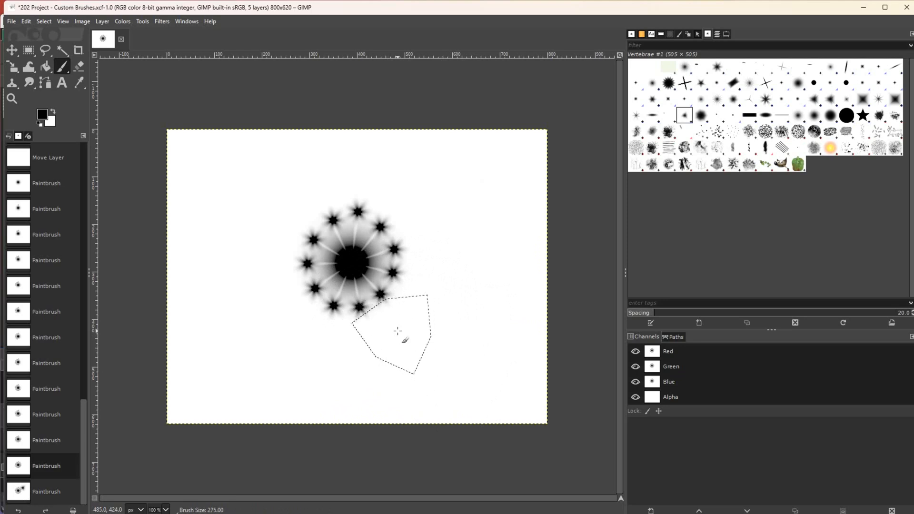
key(bracketleft)
key(bracketleft)
key(bracketleft)
key(bracketleft)
key(bracketleft)
key(bracketleft)
key(bracketleft)
key(bracketleft)
key(bracketleft)
key(bracketleft)
key(bracketleft)
key(bracketleft)
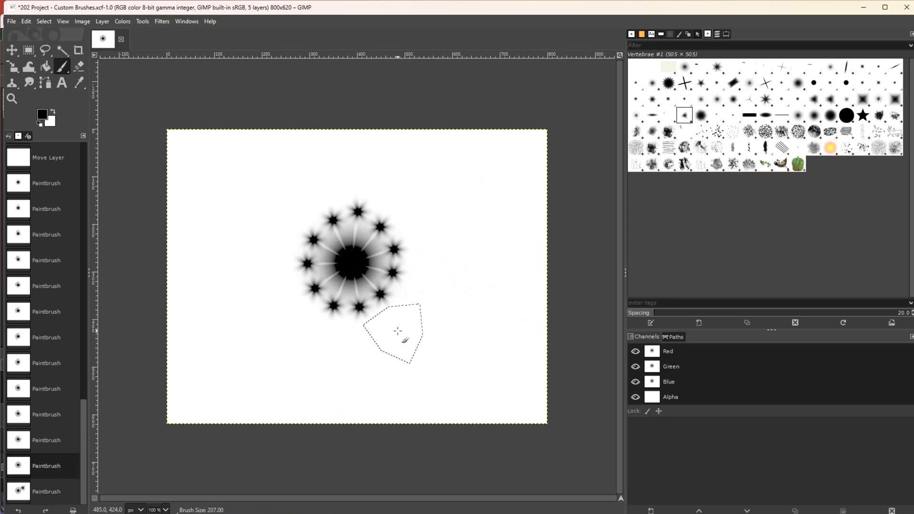
key(bracketleft)
key(bracketleft)
key(bracketleft)
key(bracketleft)
key(bracketleft)
key(bracketleft)
key(bracketleft)
key(bracketleft)
key(bracketleft)
key(bracketleft)
key(bracketleft)
key(bracketleft)
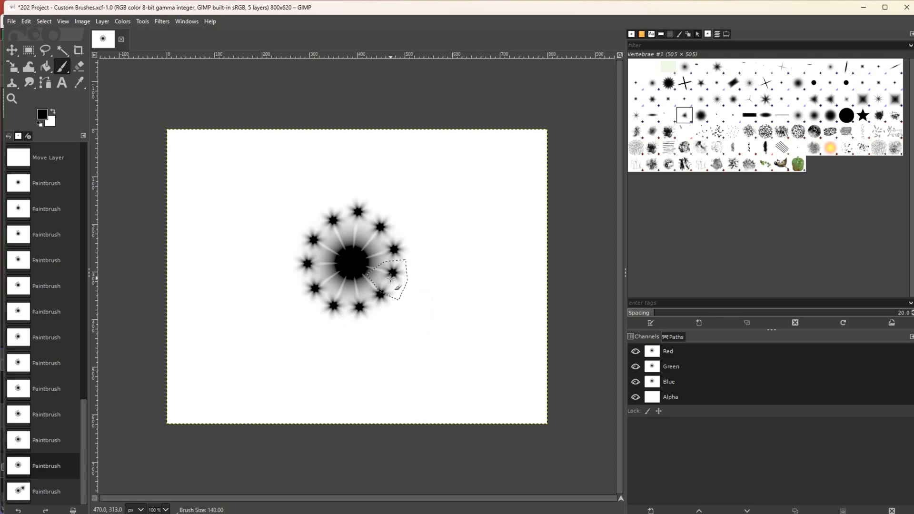
key(bracketleft)
key(bracketleft)
key(bracketleft)
key(bracketleft)
key(bracketleft)
click(380, 262)
key(ctrl+z)
key(bracketright)
- Stamp eleven Vertebrae #1 dabs in an inner ring around the dark flower centre, undoing and restamping the tenth one slightly lower
click(380, 263)
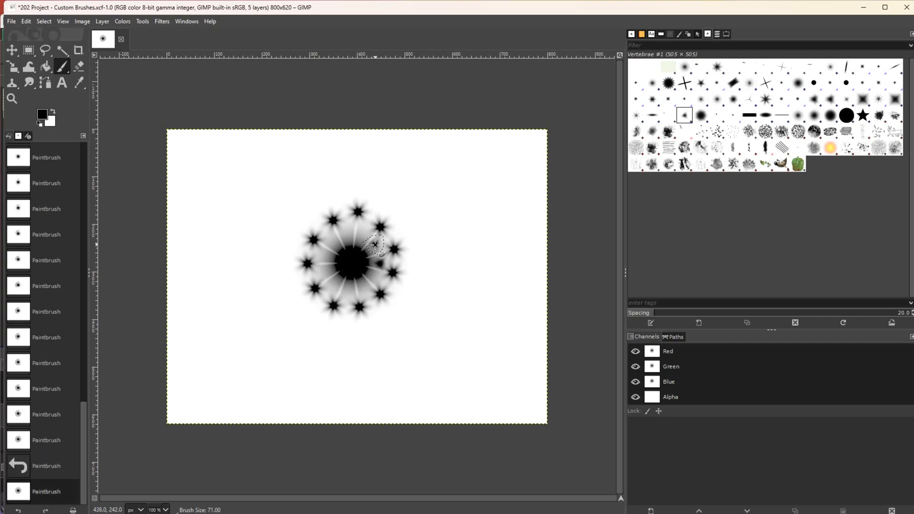
click(374, 244)
click(364, 235)
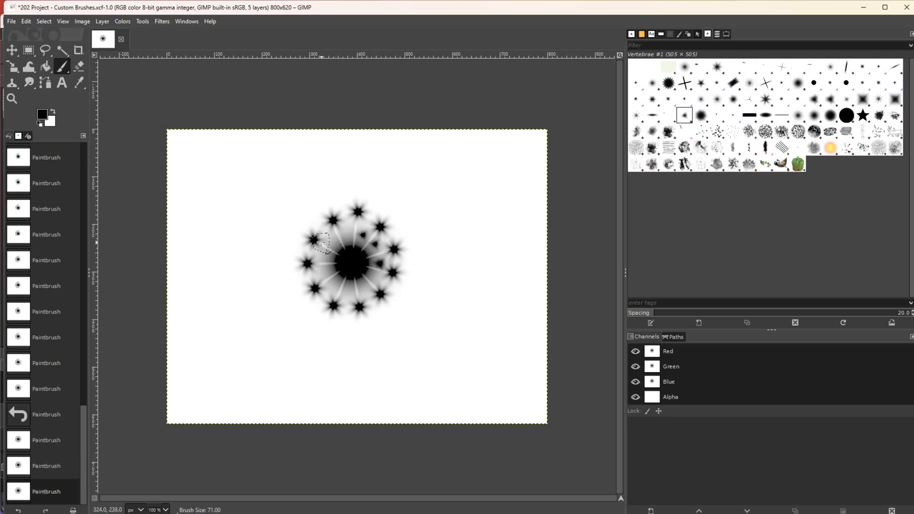
click(346, 235)
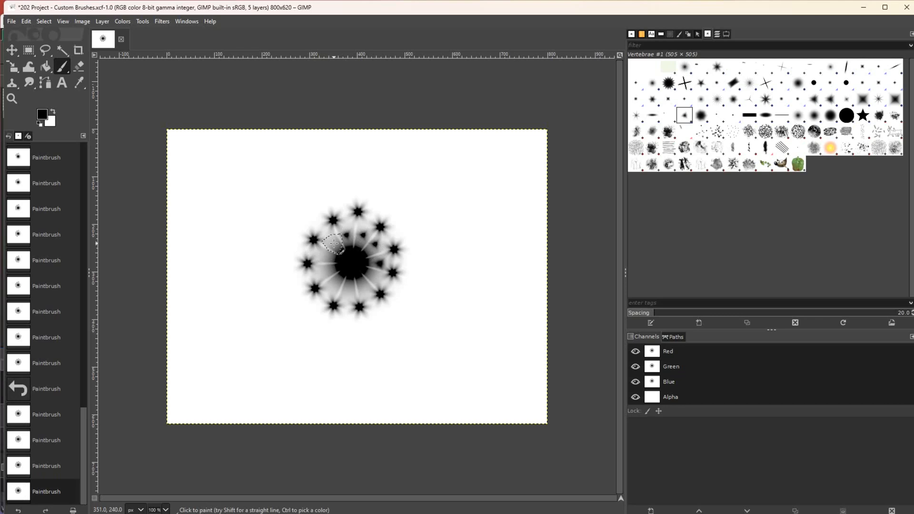
click(334, 244)
click(326, 257)
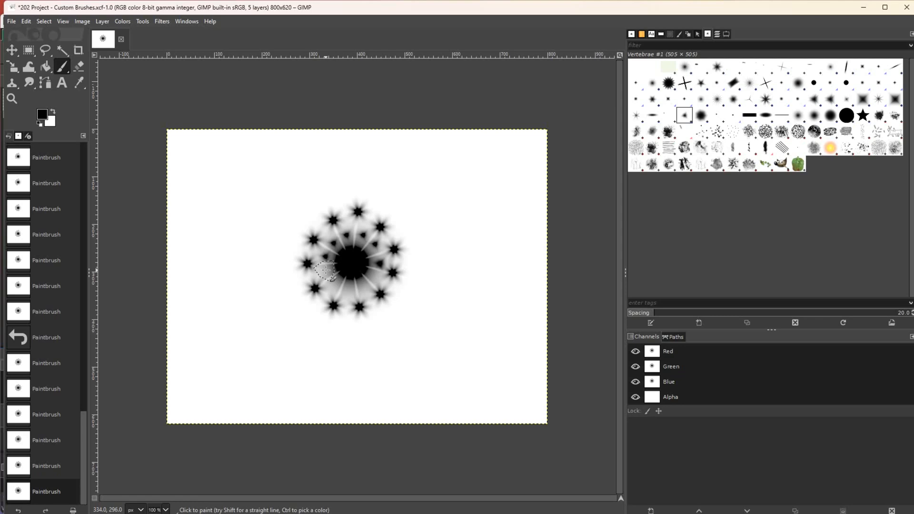
click(326, 270)
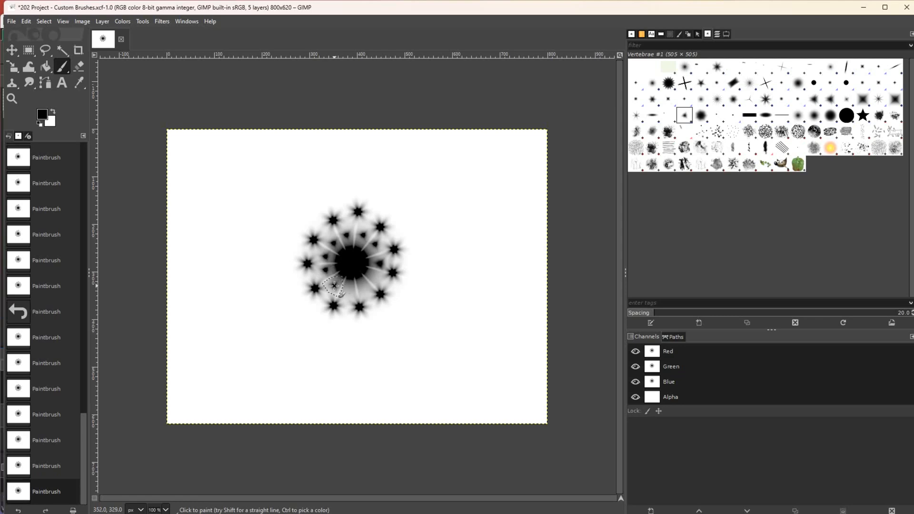
click(333, 285)
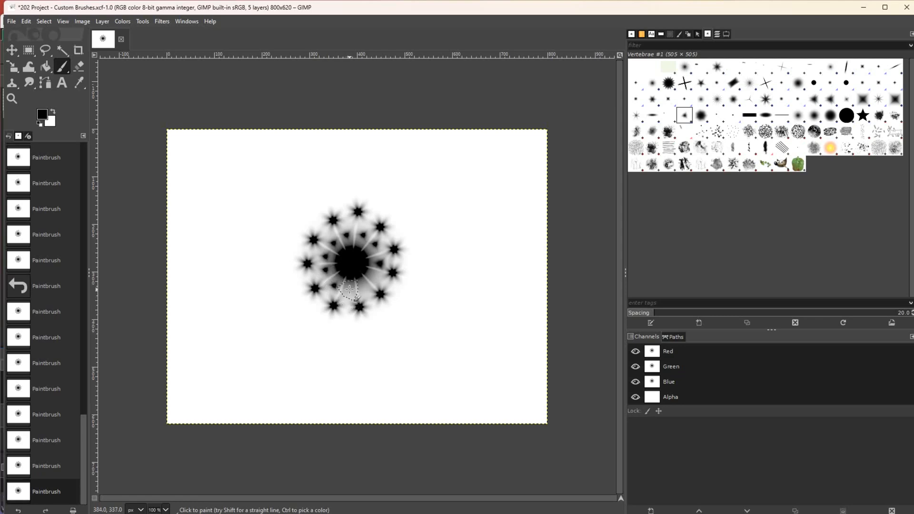
click(349, 289)
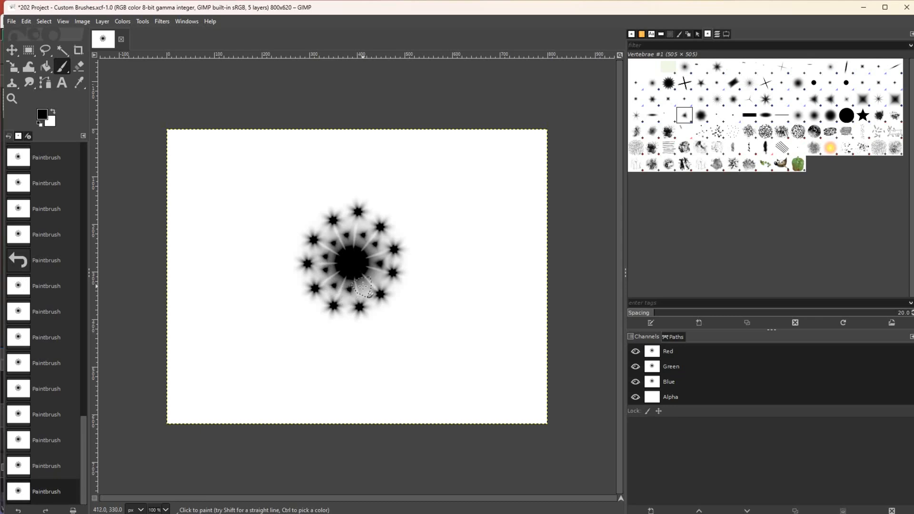
click(362, 286)
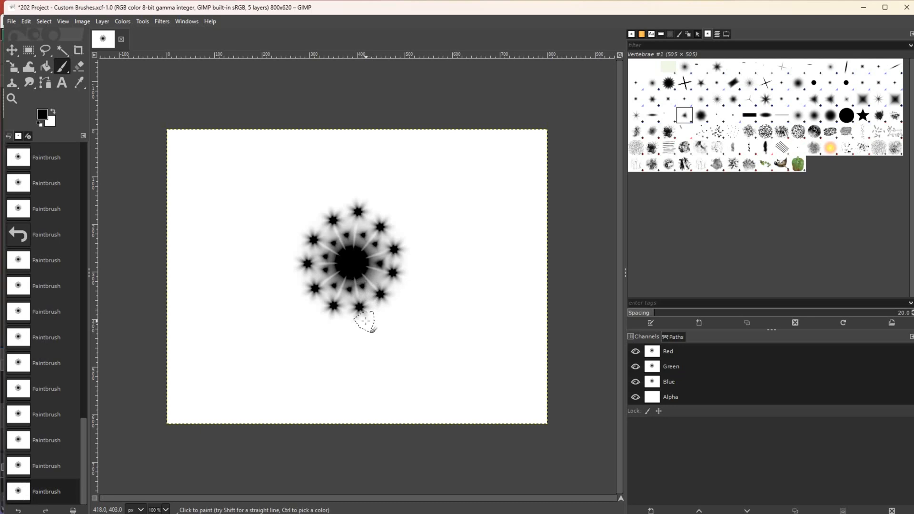
key(ctrl+z)
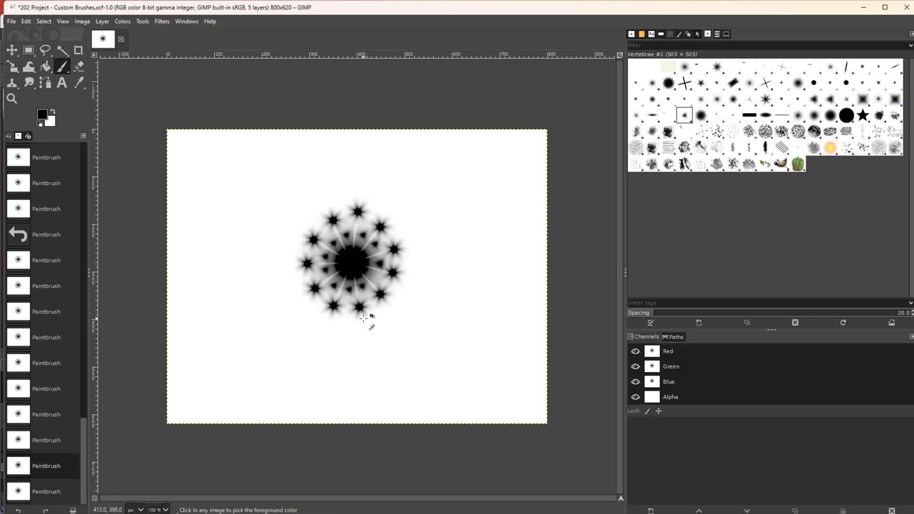
click(363, 288)
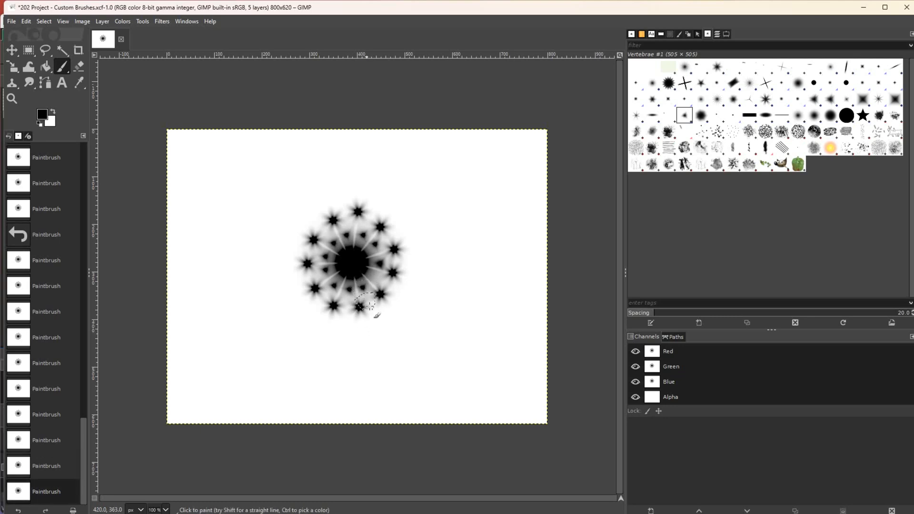
click(372, 276)
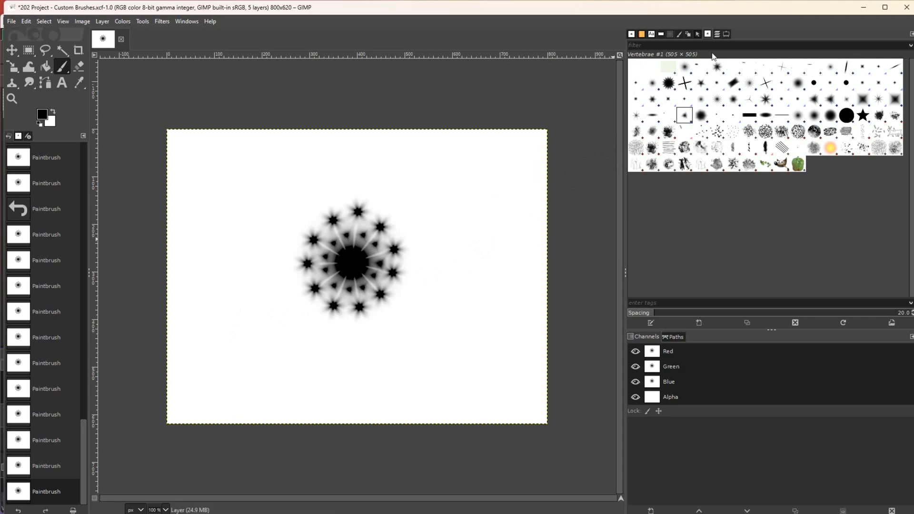
- Hide the Background layer and set up an image export named Kaliedoscope.gbr with the GIMP brush file type
click(717, 35)
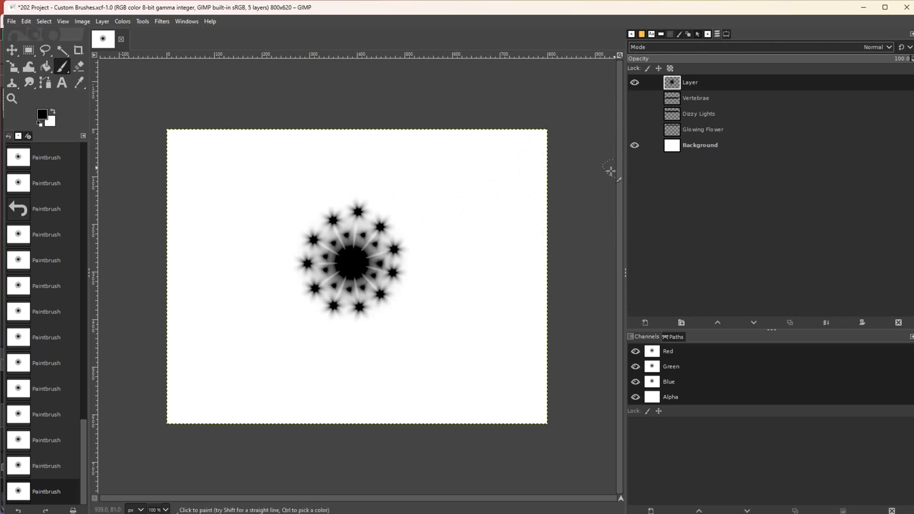
click(634, 147)
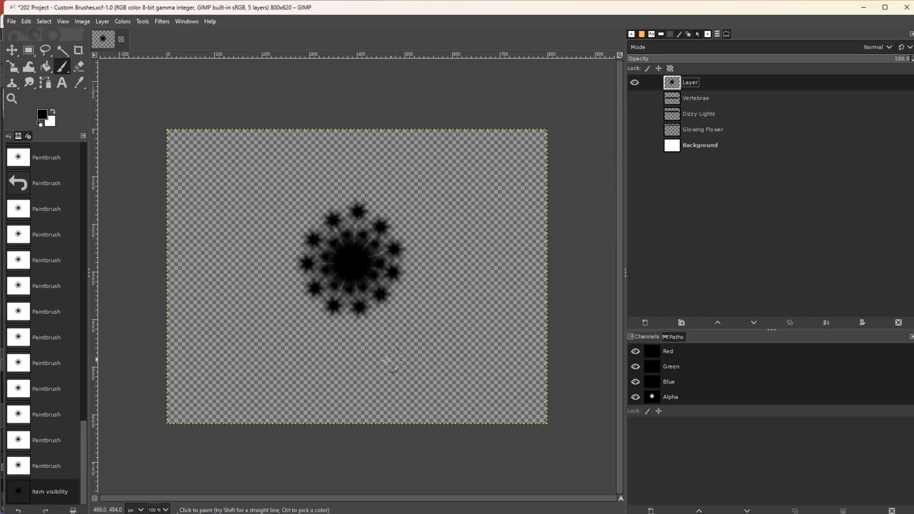
click(12, 22)
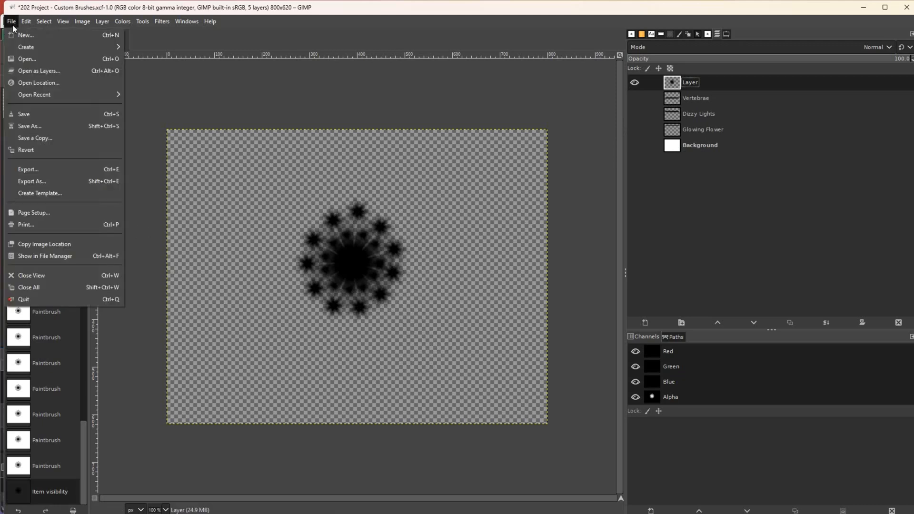
click(46, 169)
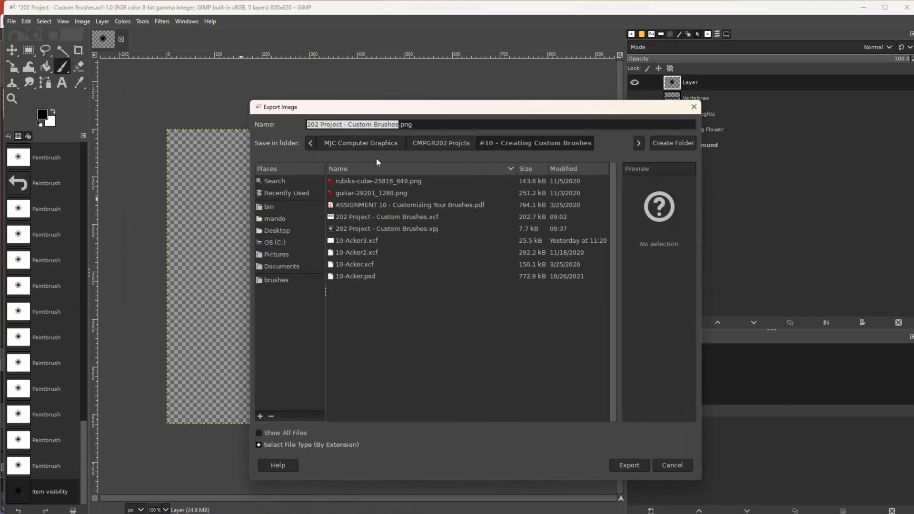
text(Kaliedo)
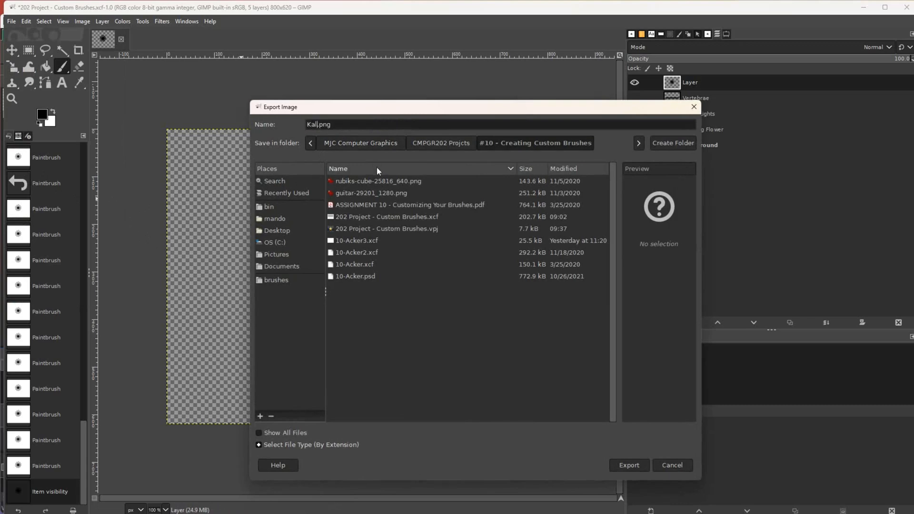
text(scope)
click(260, 445)
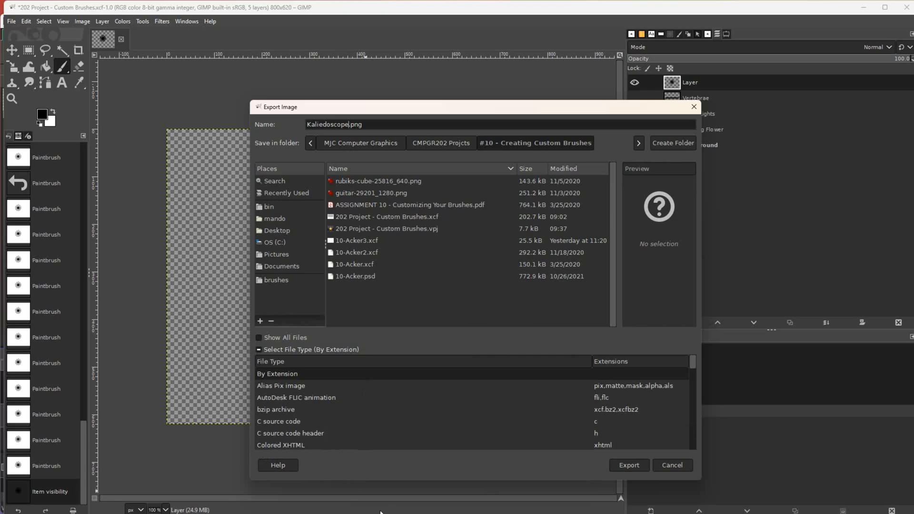
scroll(350, 432, down, 4)
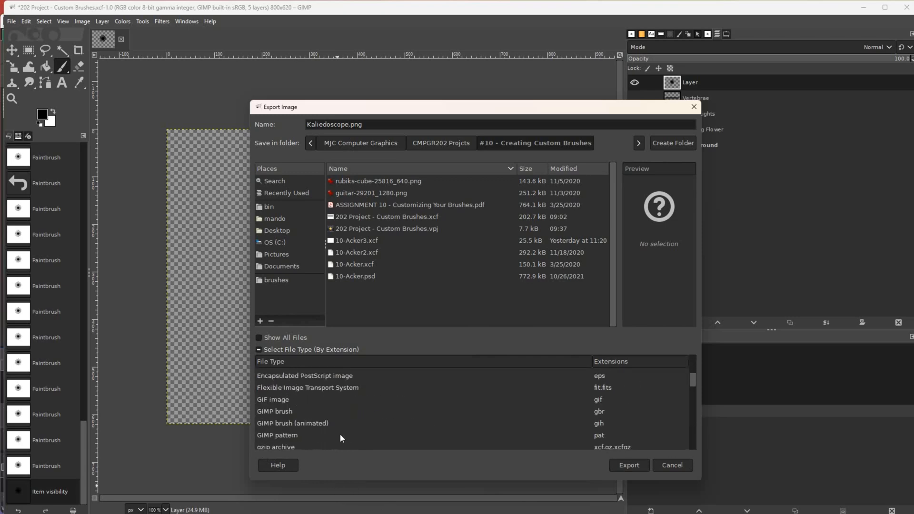
click(289, 413)
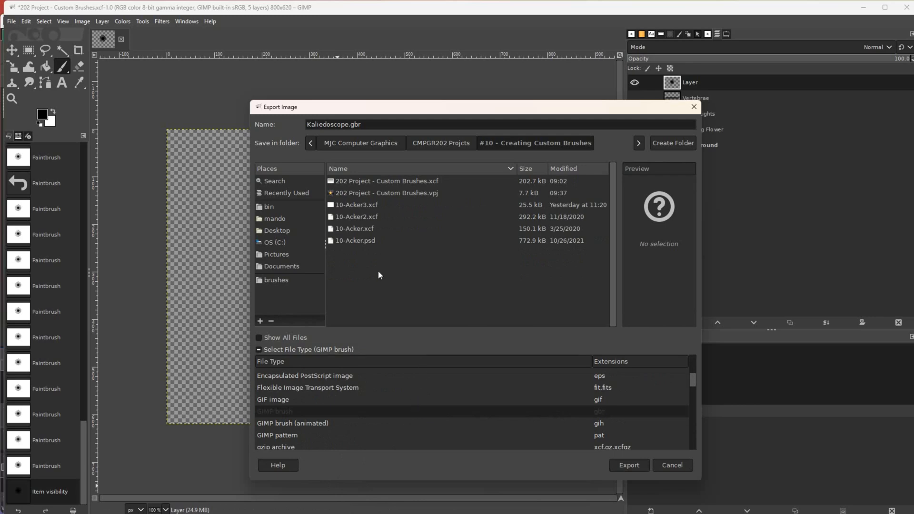
- Browse the export location to the AppData\Roaming folder inside the user's home folder
click(357, 144)
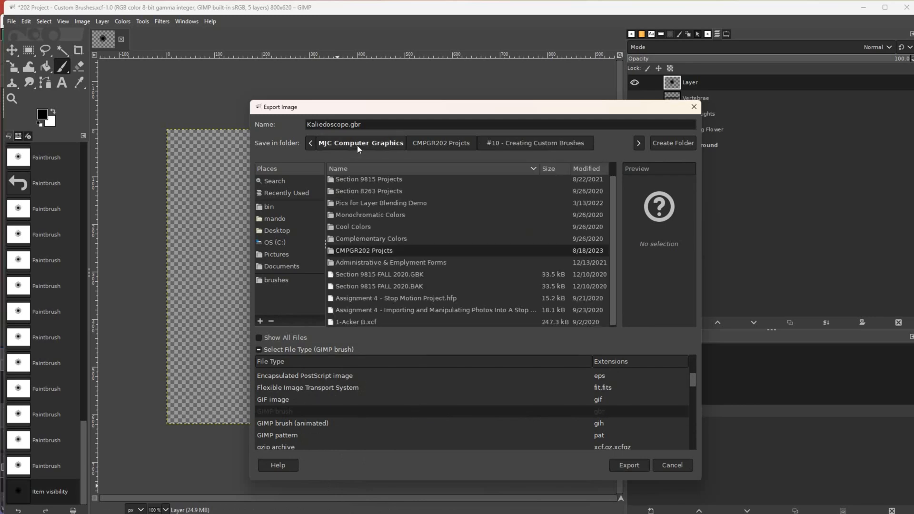
click(279, 242)
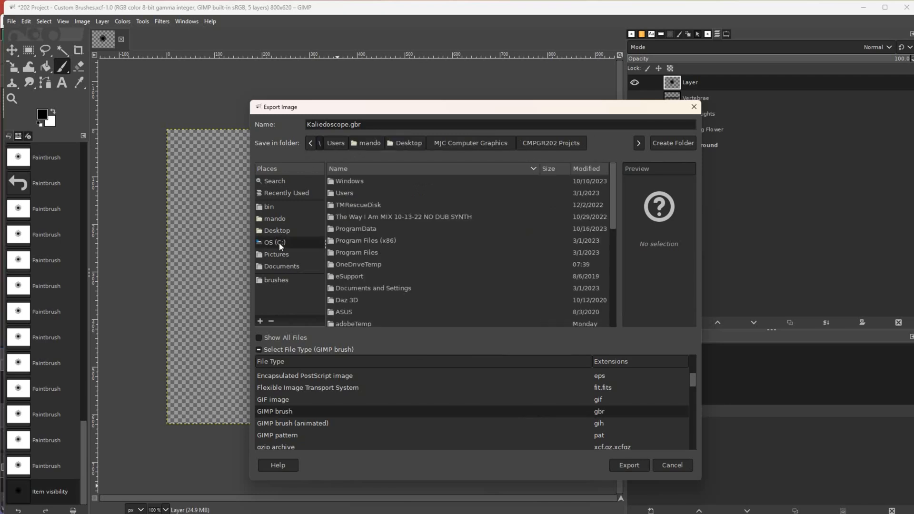
click(276, 218)
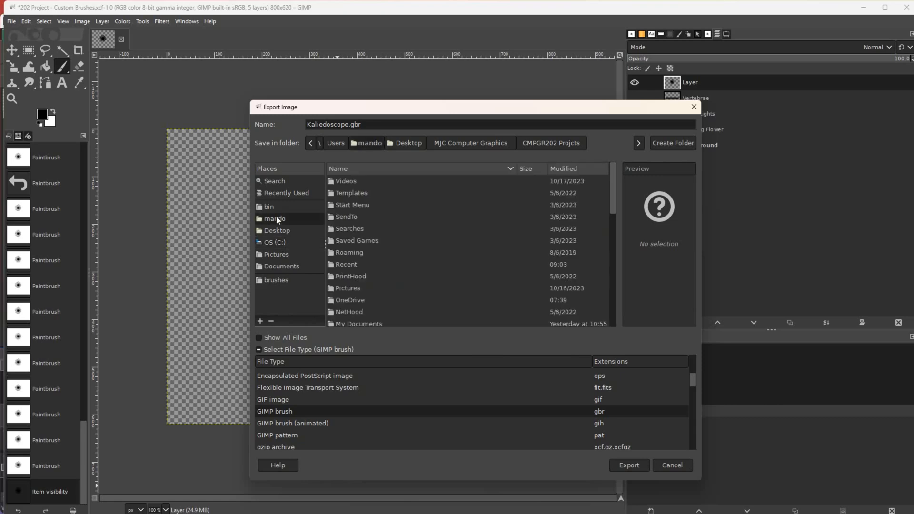
scroll(354, 290, down, 5)
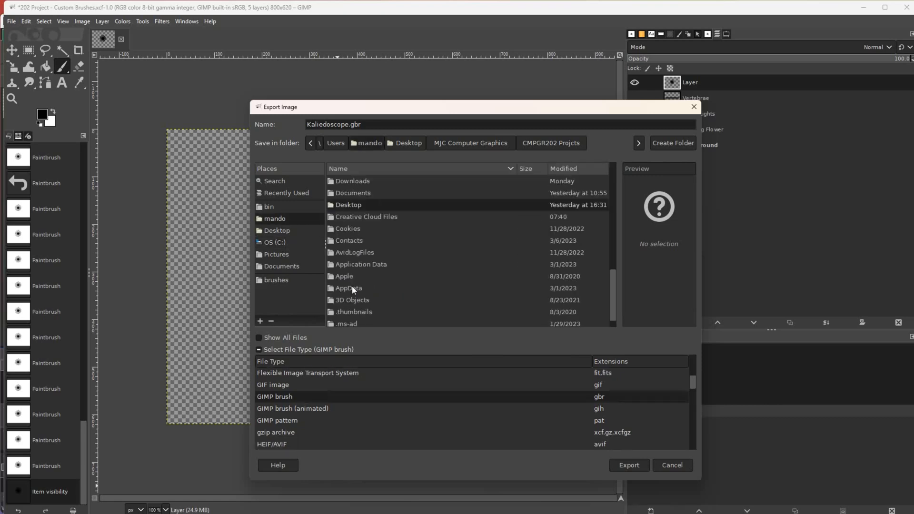
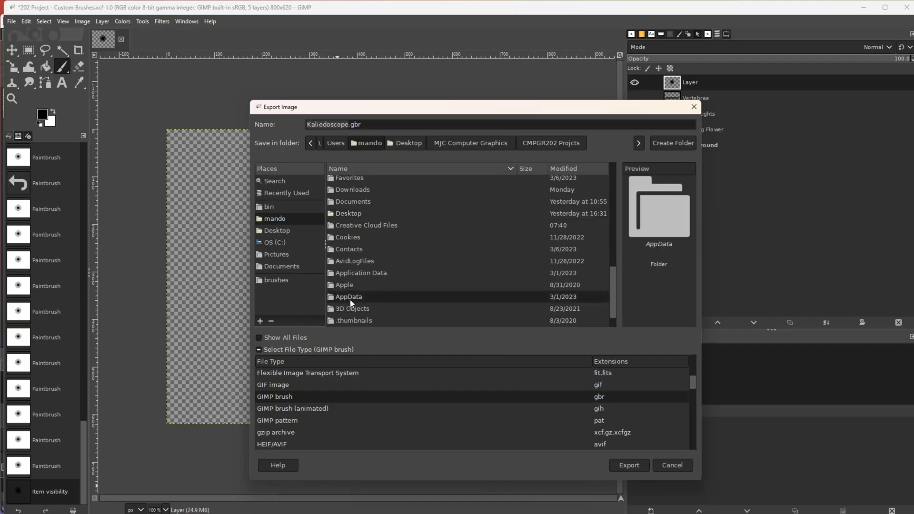
double_click(349, 299)
double_click(356, 182)
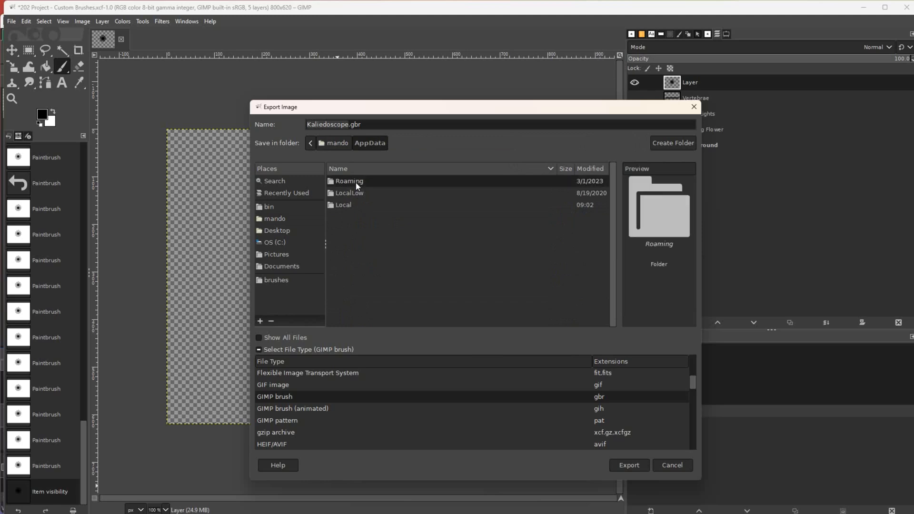
- Choose the GIMP\2.10\brushes folder within Roaming as the export destination
scroll(426, 240, down, 10)
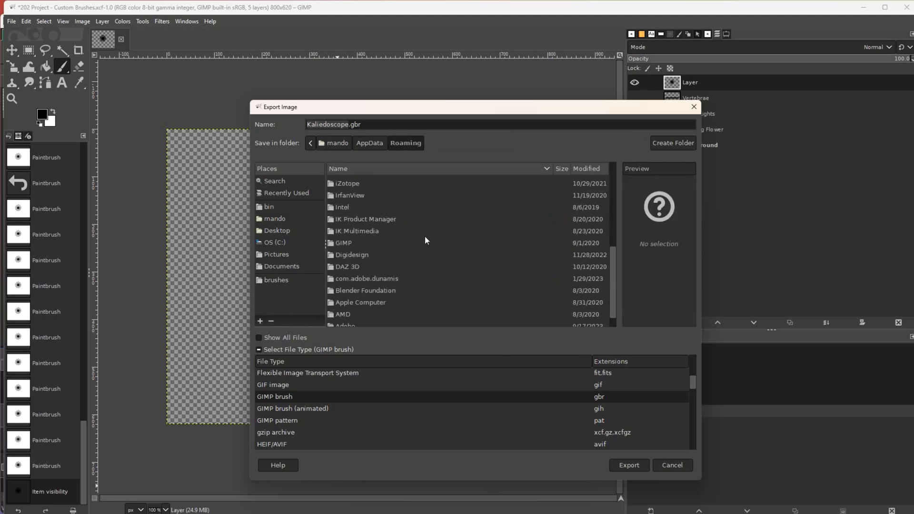
double_click(352, 243)
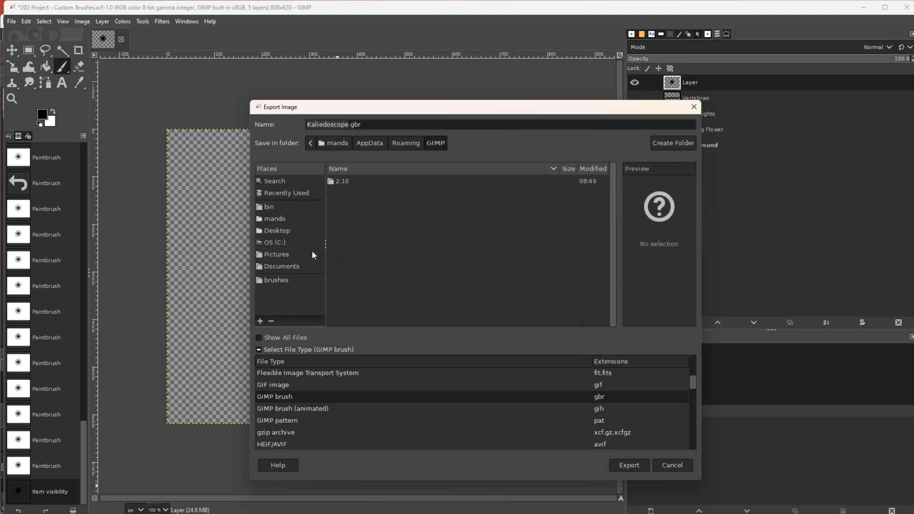
double_click(345, 183)
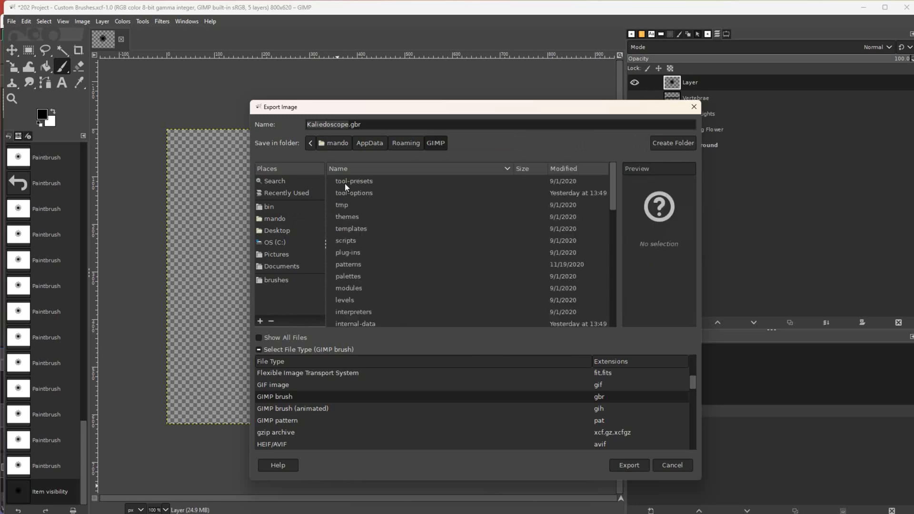
scroll(345, 184, down, 5)
scroll(345, 186, down, 2)
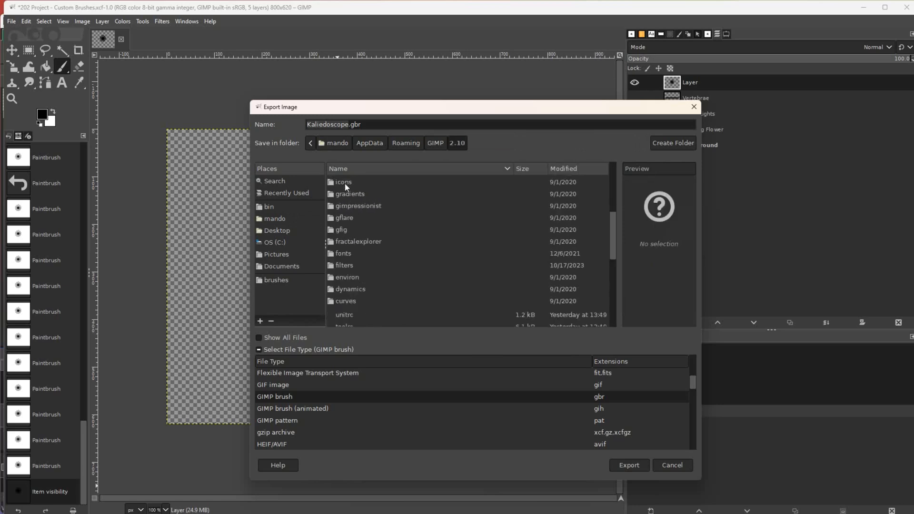
double_click(351, 293)
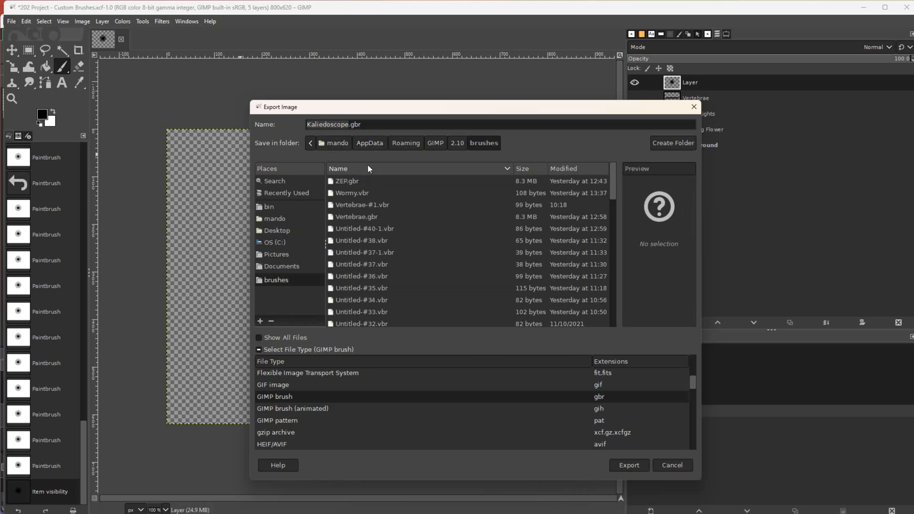
- Export the brush with the description Kaliedoscope and spacing 1, and save the project file
click(625, 467)
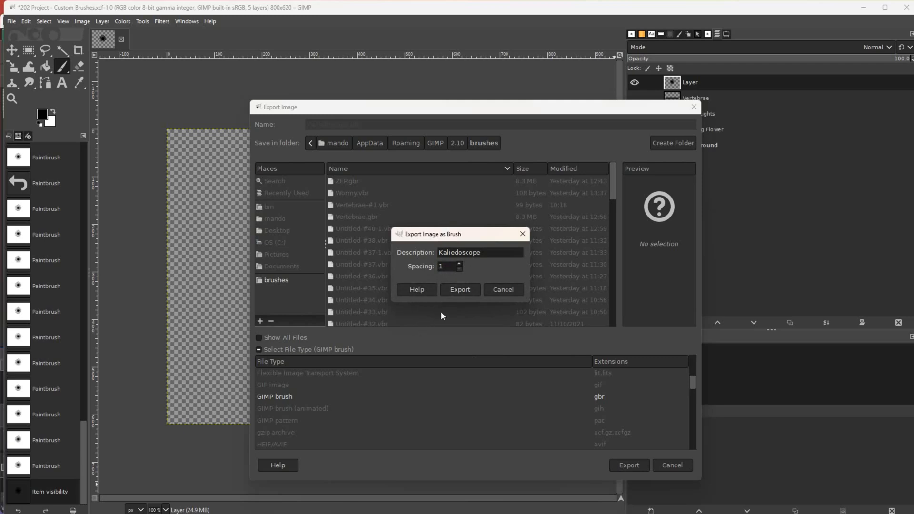
click(460, 290)
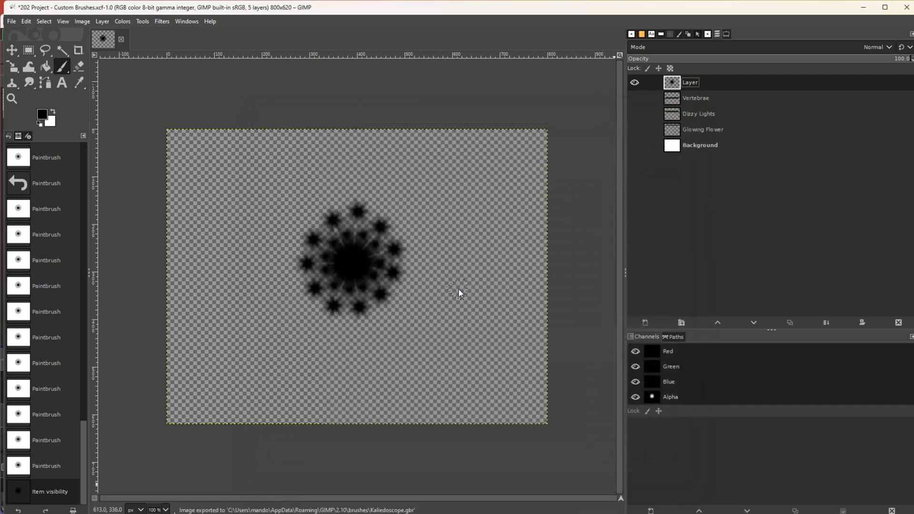
click(11, 21)
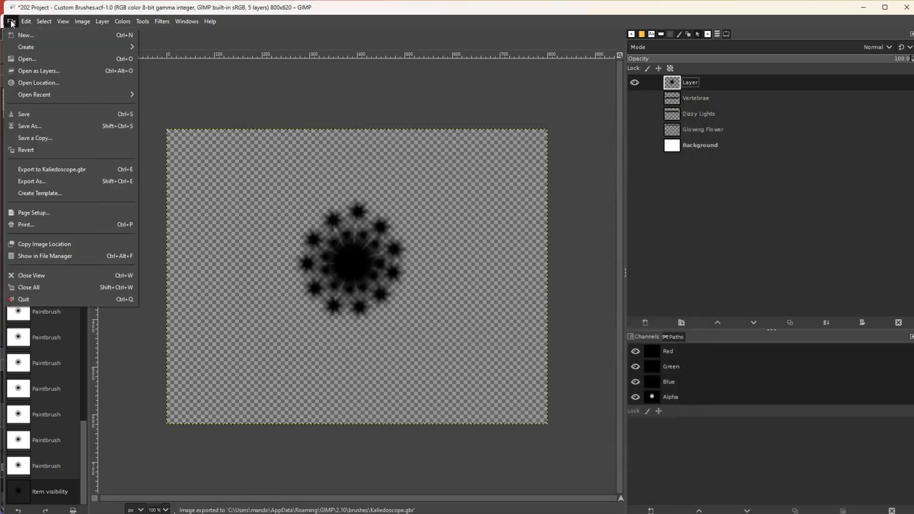
click(24, 114)
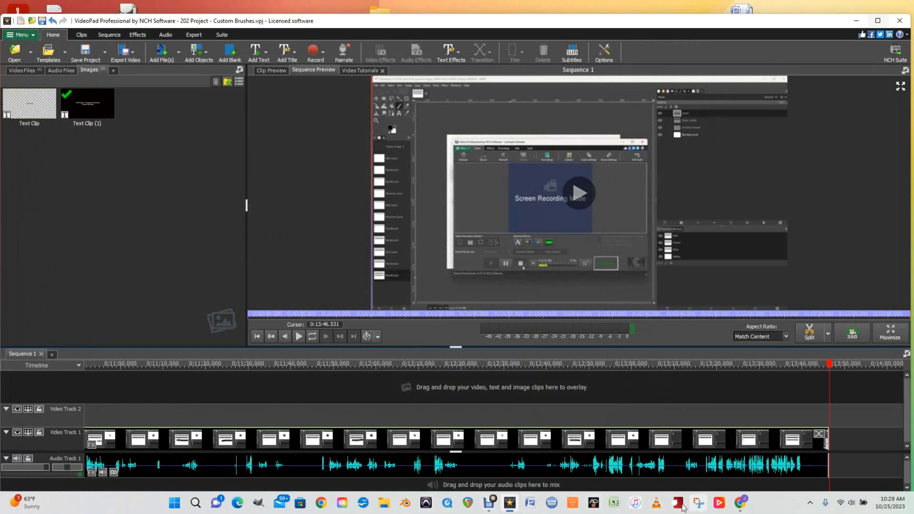
- Relaunch GIMP, minimize VideoPad and reopen the recent file 202 Project - Custom Brushes.xcf
click(258, 503)
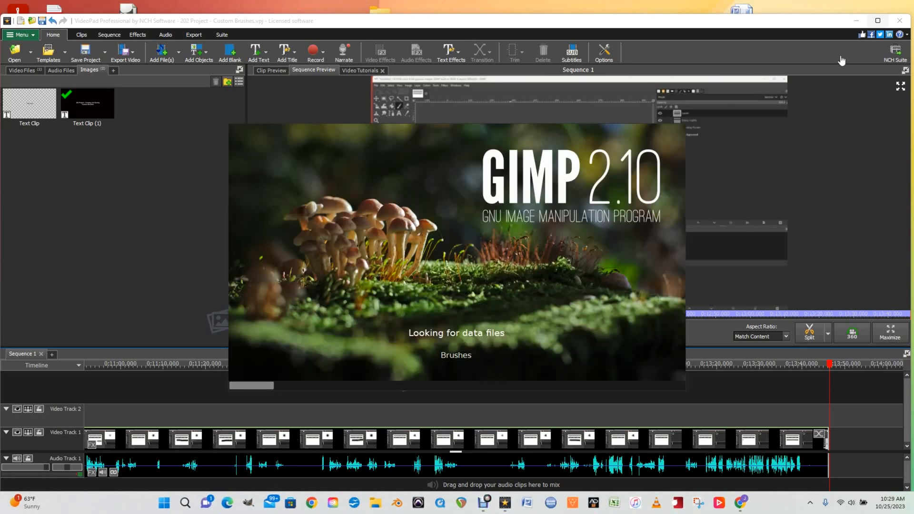
click(856, 23)
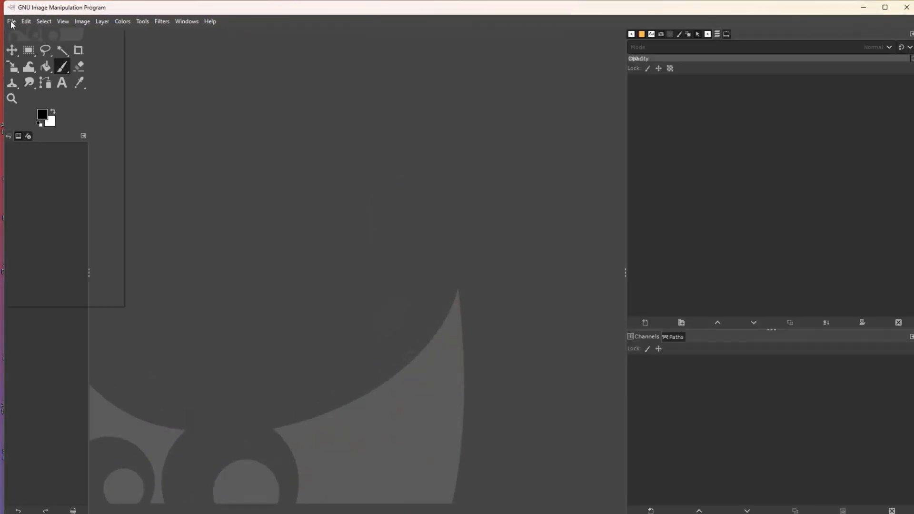
click(11, 22)
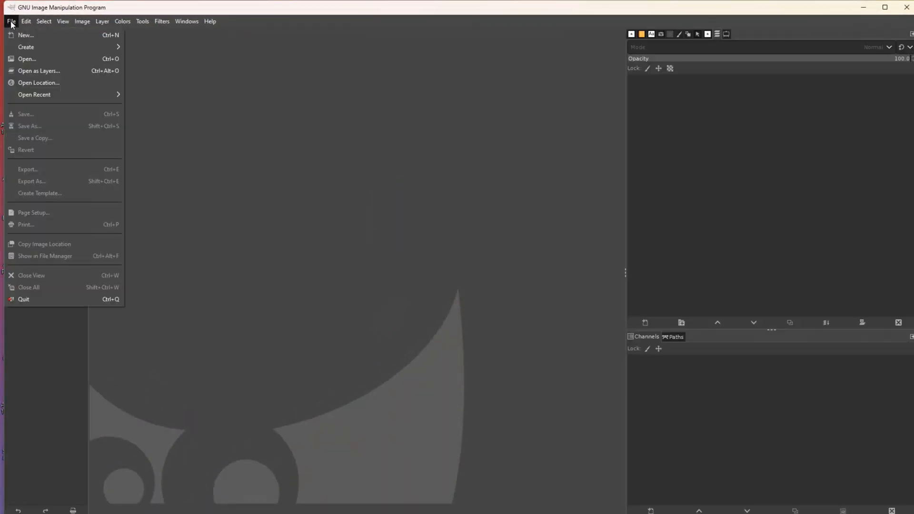
mouse_move(114, 94)
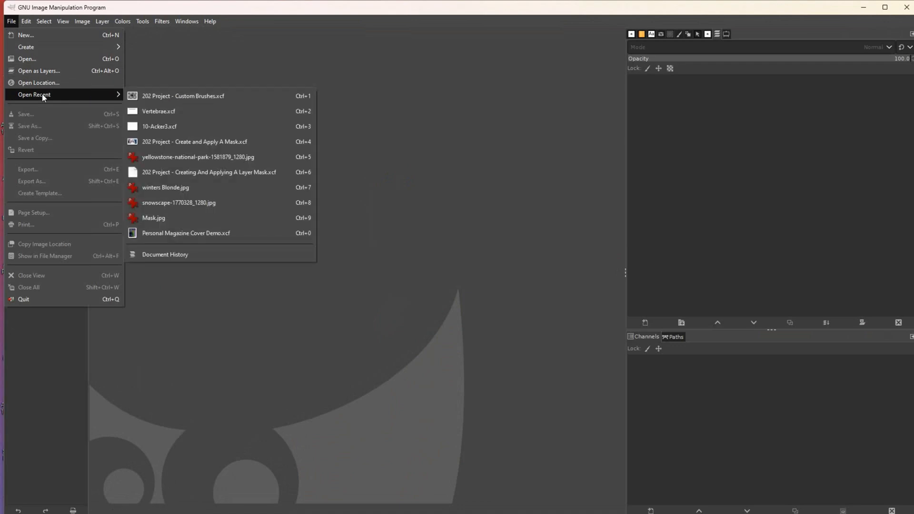
click(165, 101)
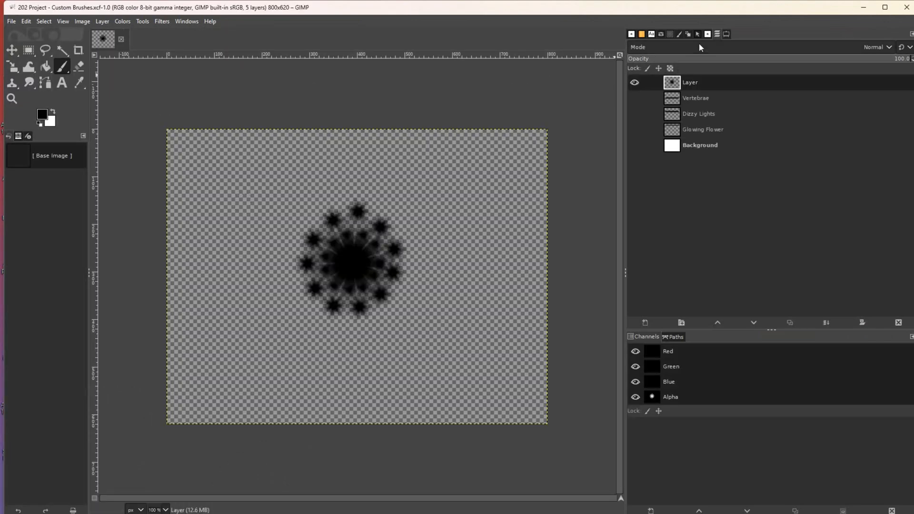
- Look through the first brushes in the brush collection and select the Kaliedoscope brush
click(708, 34)
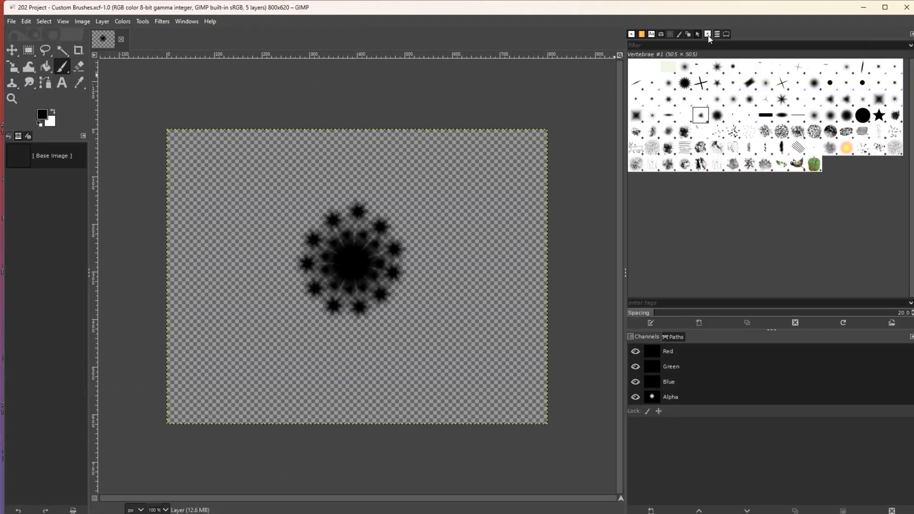
click(653, 68)
click(638, 72)
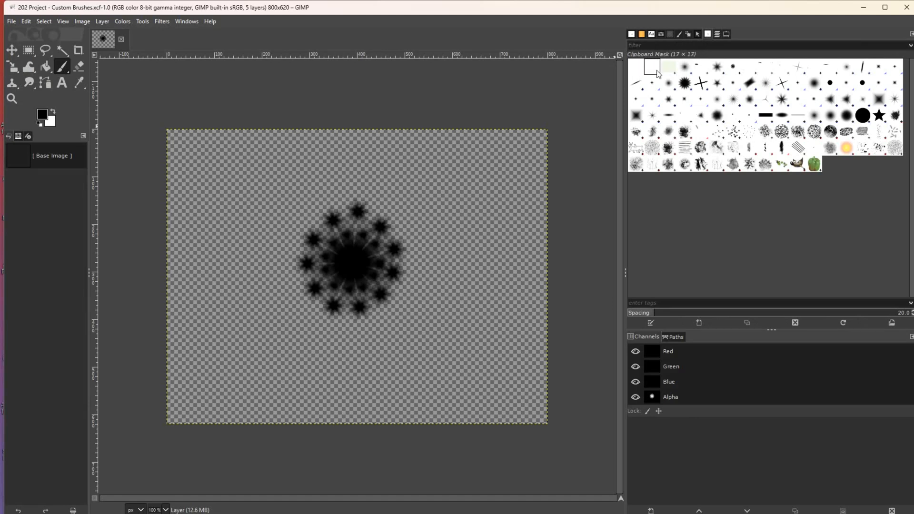
click(669, 70)
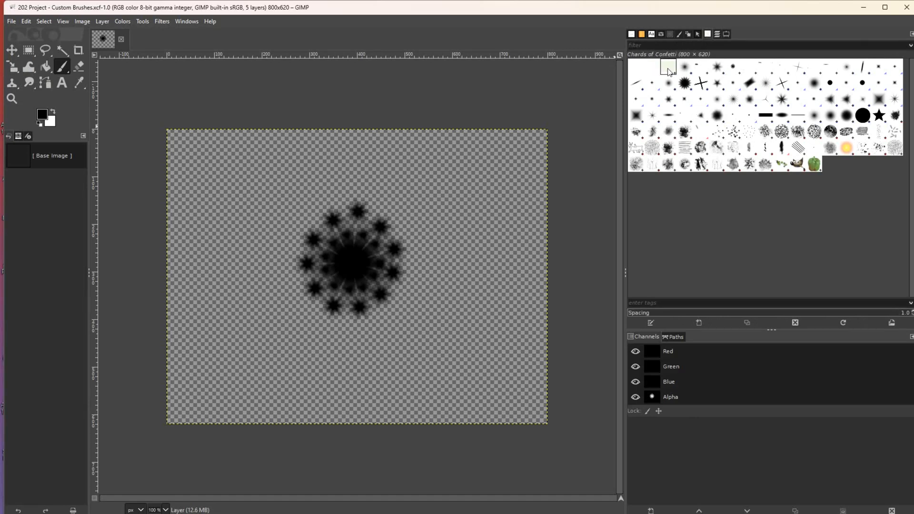
click(685, 70)
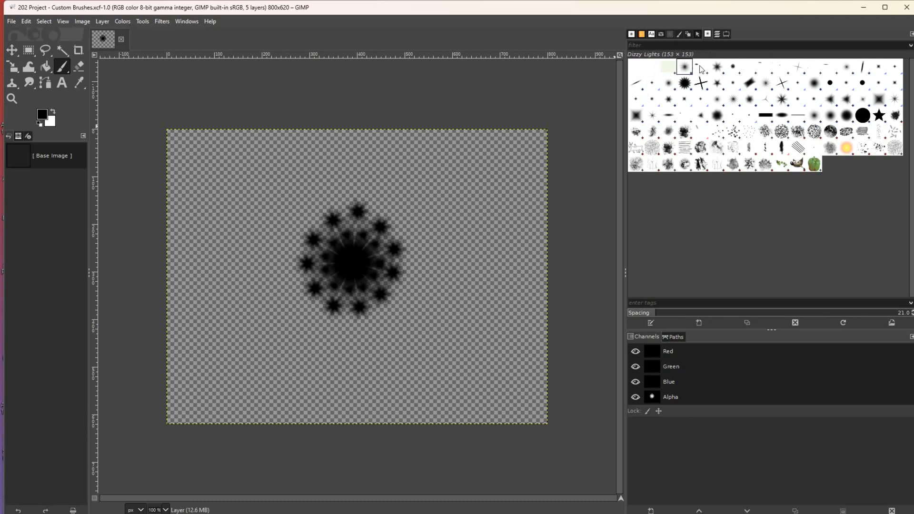
click(702, 69)
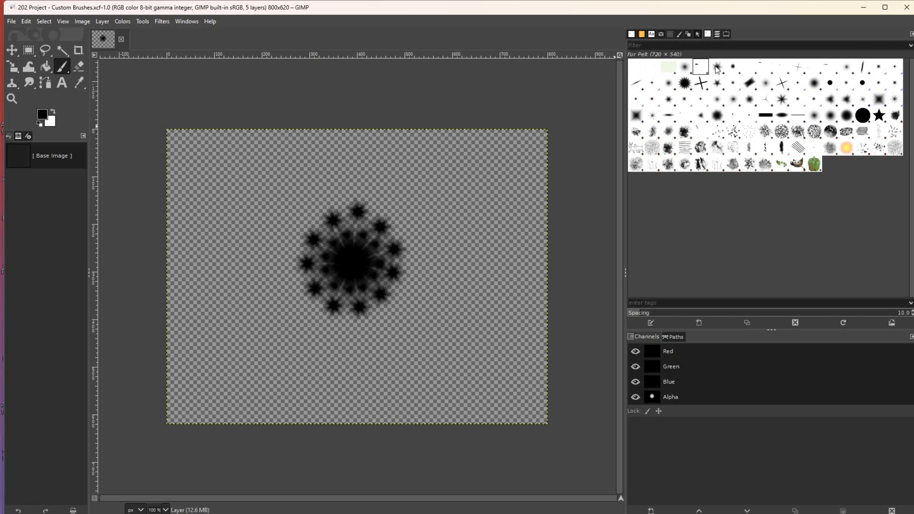
click(717, 70)
click(735, 70)
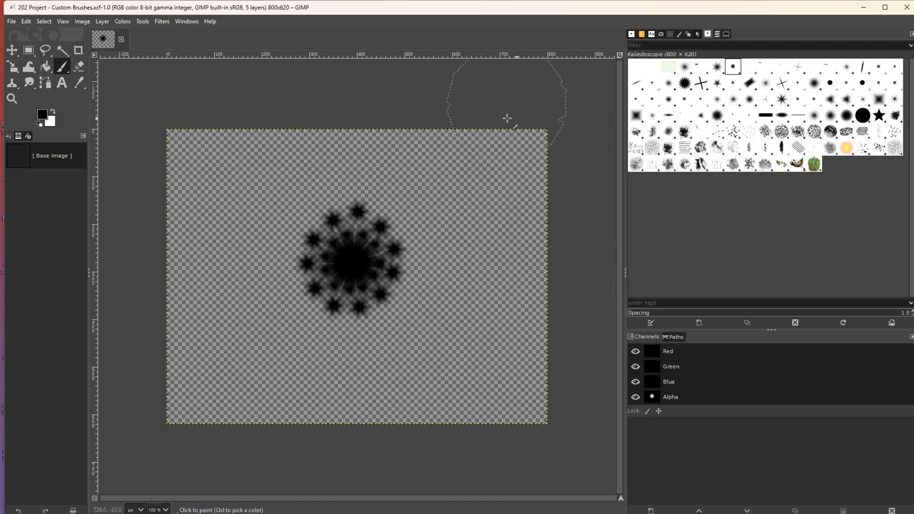
- Show the Vertebrae, Dizzy Lights, Glowing Flower and Background layers again
click(717, 34)
drag(637, 98, 634, 135)
click(636, 146)
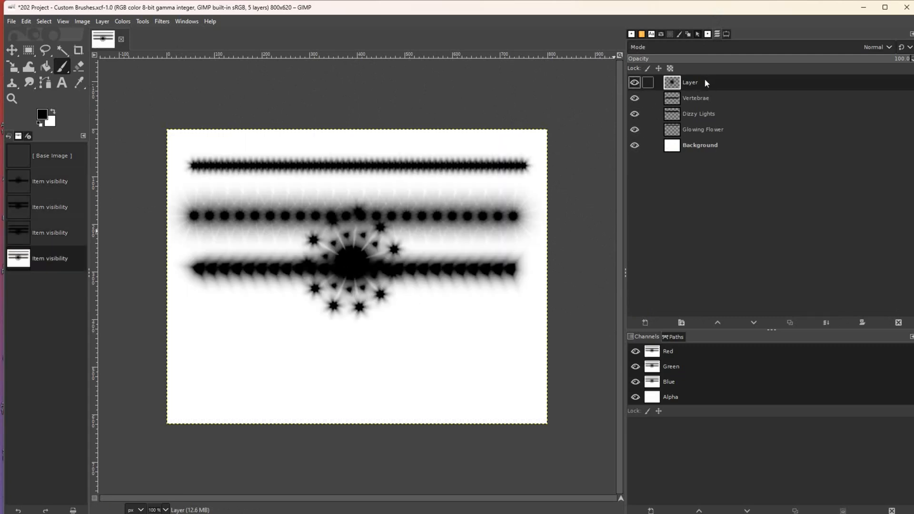
- Delete the layer holding the flower design and add a new empty layer above Vertebrae
click(898, 323)
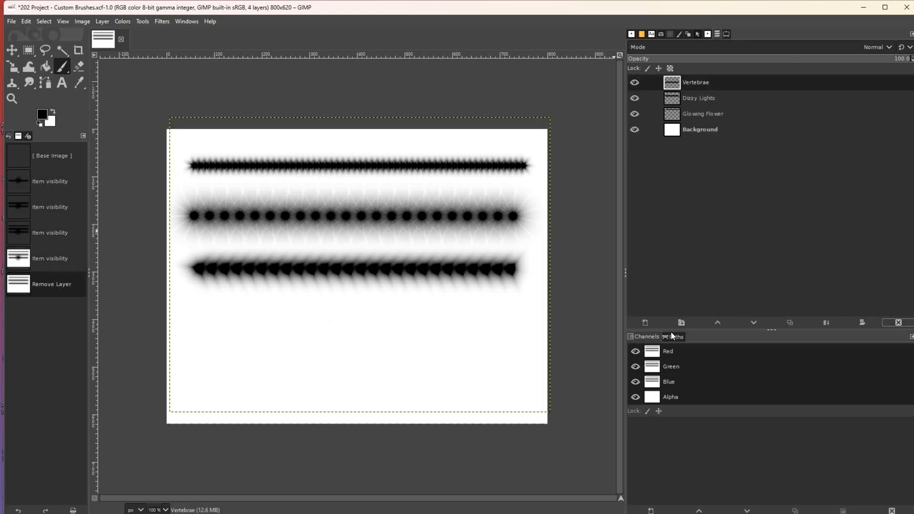
click(646, 323)
click(708, 444)
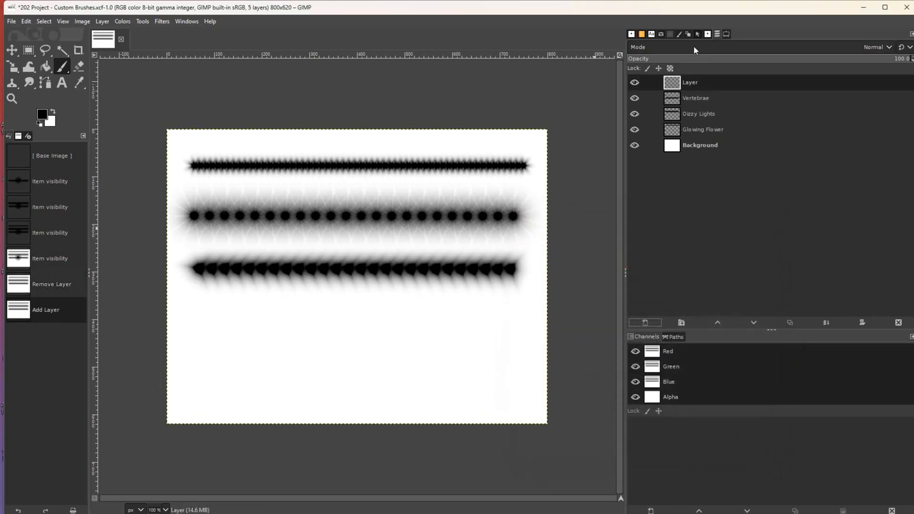
- Test the Kaliedoscope brush with a horizontal stroke and a single dab below the three painted lines, undoing each
click(707, 34)
click(734, 68)
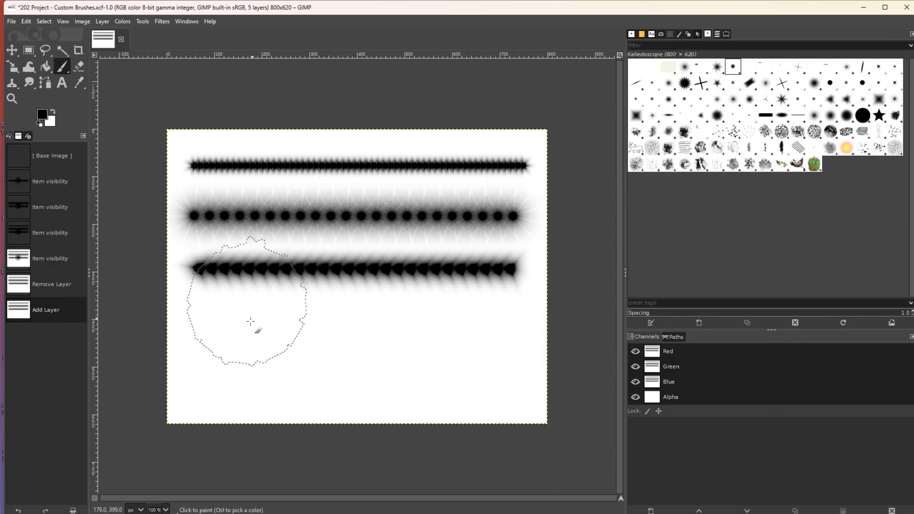
mouse_move(231, 363)
mouse_down()
mouse_move(333, 363)
mouse_move(314, 370)
mouse_up()
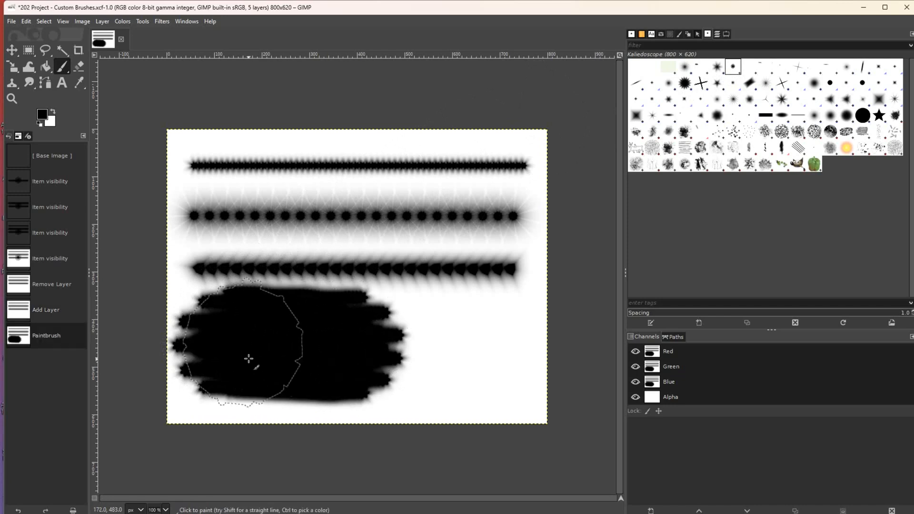
key(ctrl+z)
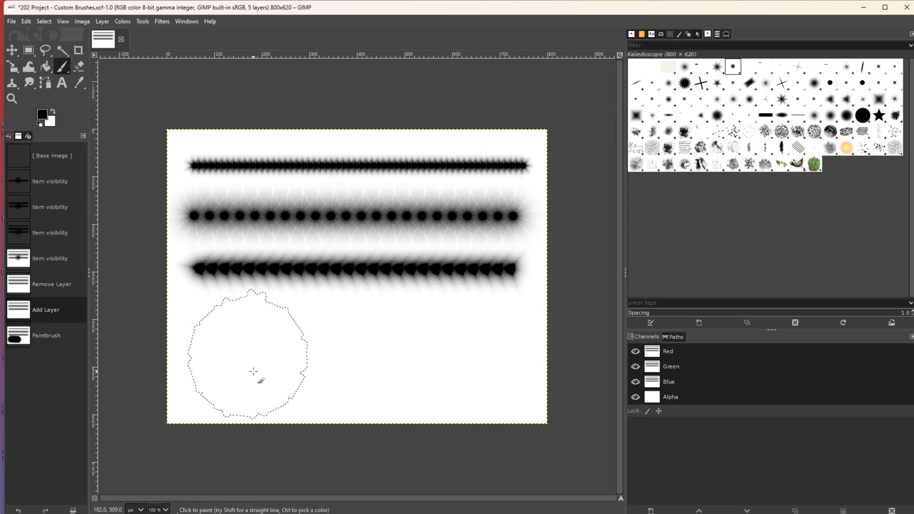
click(248, 355)
key(ctrl+z)
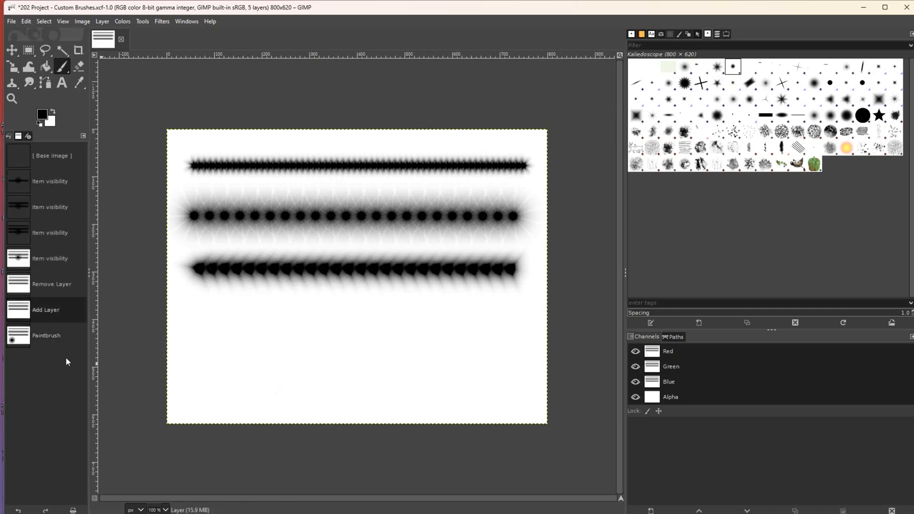
- Reduce the Kaliedoscope brush size to 32, then paint and undo a short trial stroke below the third line
click(727, 34)
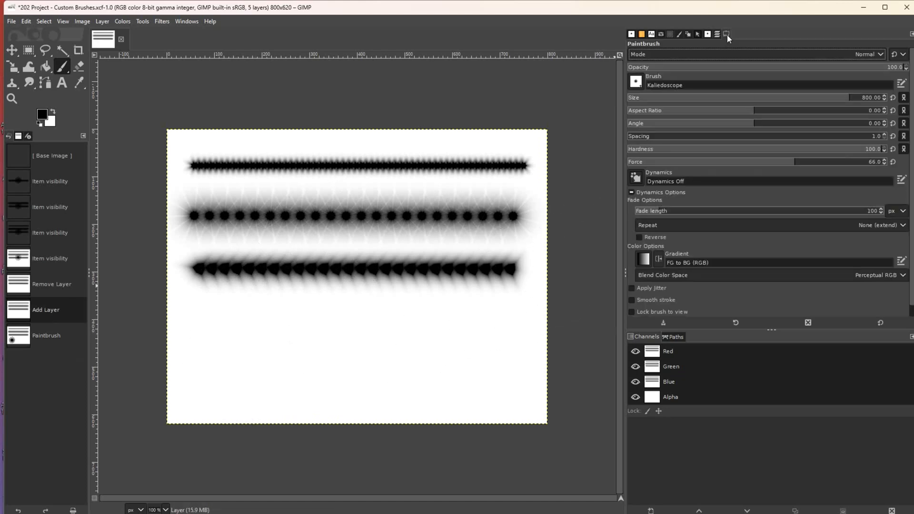
click(662, 100)
drag(221, 336, 284, 336)
key(ctrl+z)
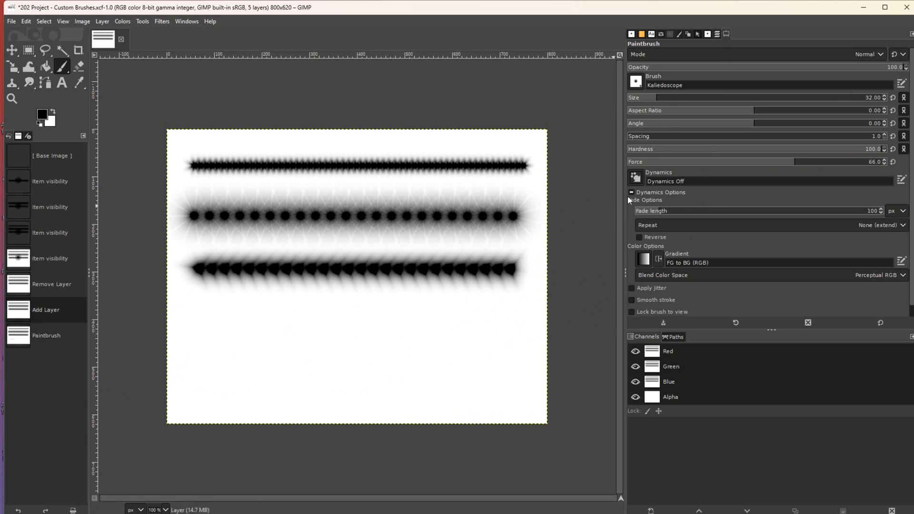
- Set the Kaliedoscope brush size to 126, then paint and undo a horizontal trial stroke below the third line
drag(672, 101, 699, 99)
drag(217, 327, 410, 327)
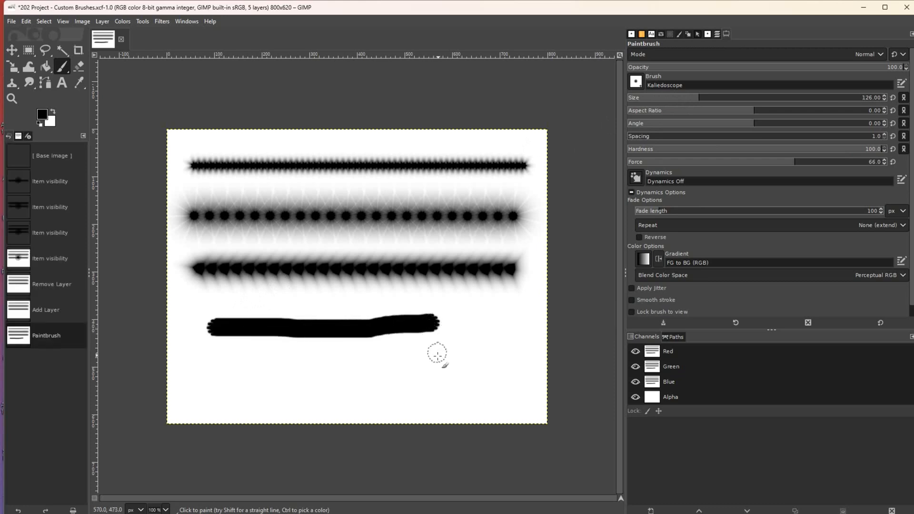
key(ctrl+z)
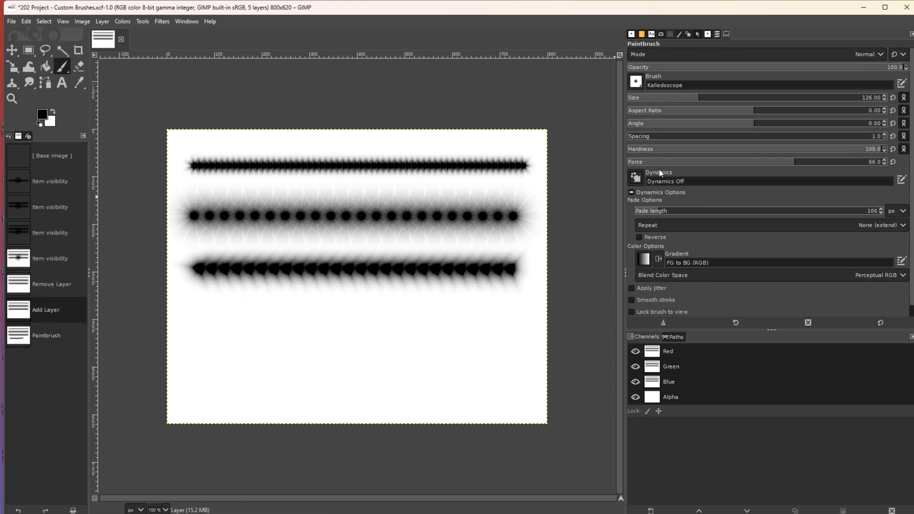
- Set the brush spacing to 13, then paint and undo another trial stroke across the empty area below the third line
drag(651, 138, 669, 137)
mouse_move(504, 330)
mouse_down()
mouse_move(321, 345)
mouse_move(224, 339)
mouse_up()
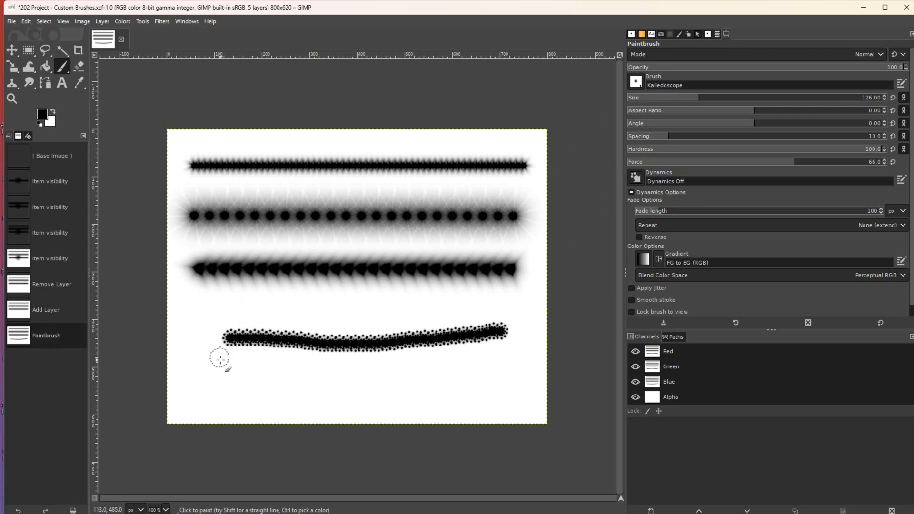
key(ctrl+z)
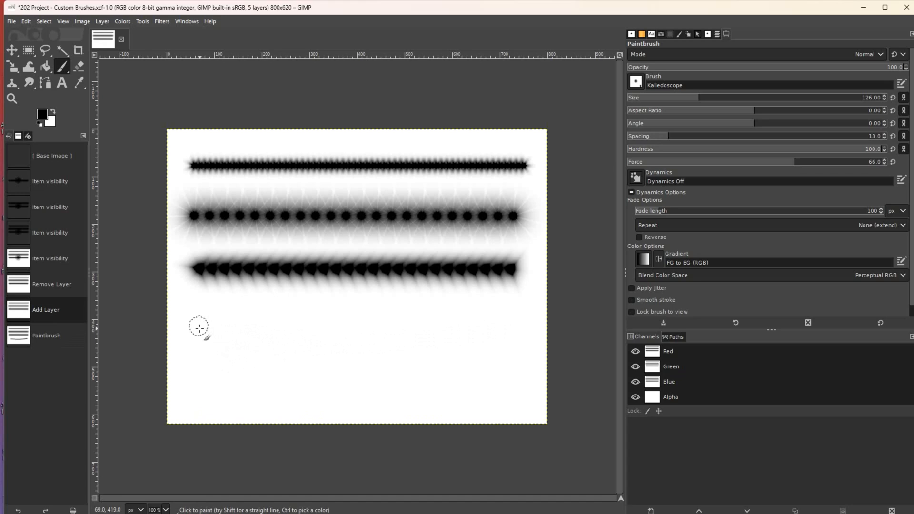
click(199, 323)
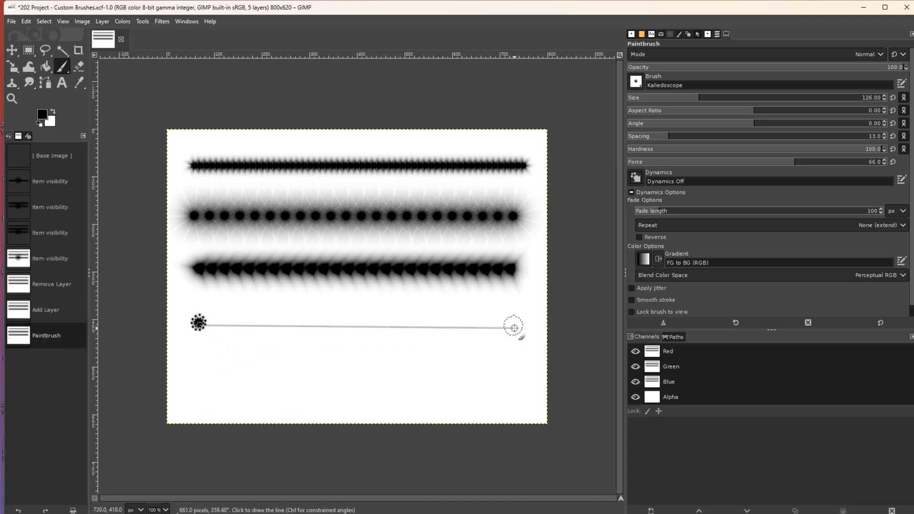
shift+click(514, 328)
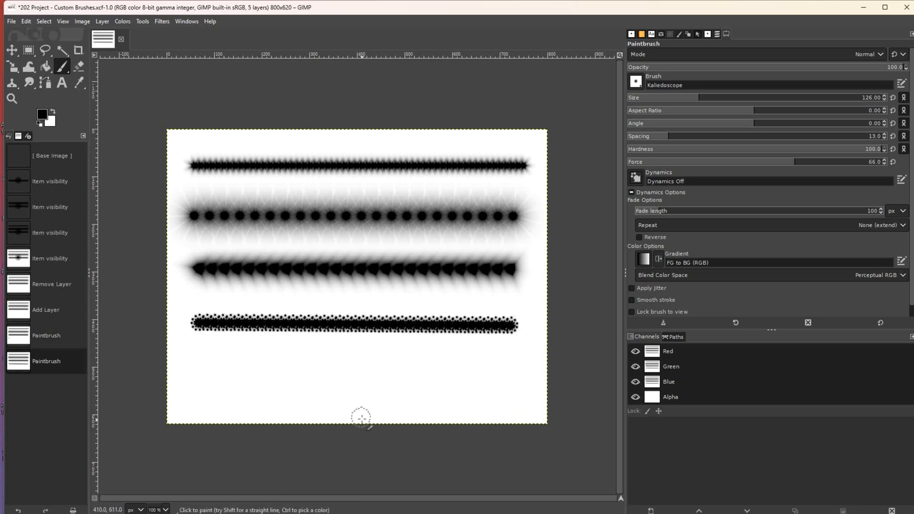
key(ctrl+z)
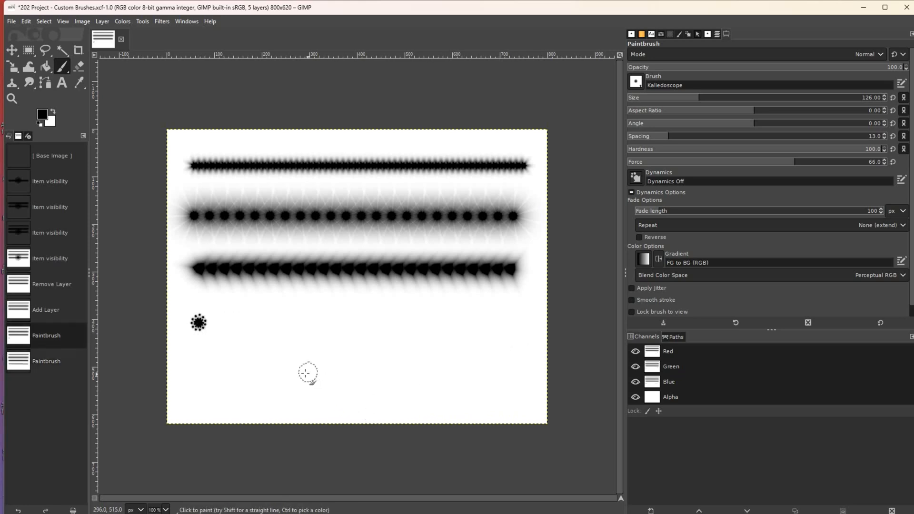
key(ctrl+z)
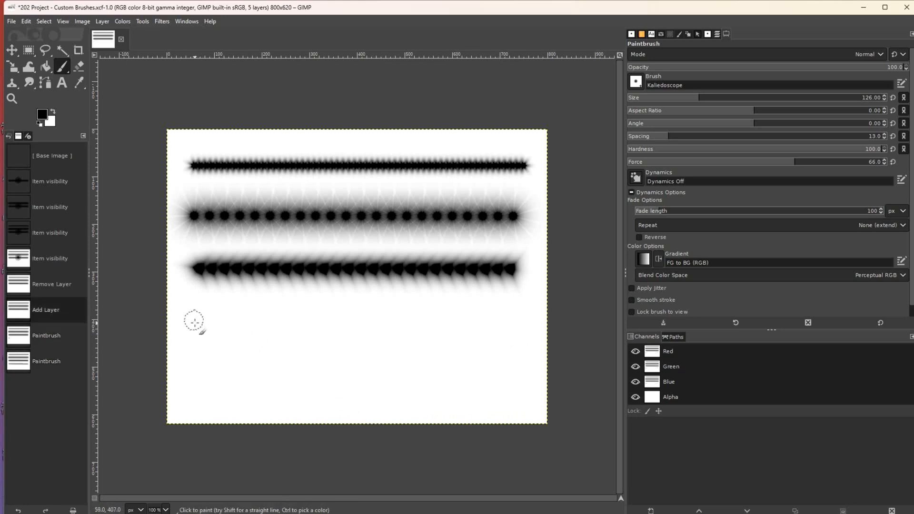
- Paint a straight Kaliedoscope brush line below the third line, matching its width, and rename its layer Kaliedoscope
click(196, 325)
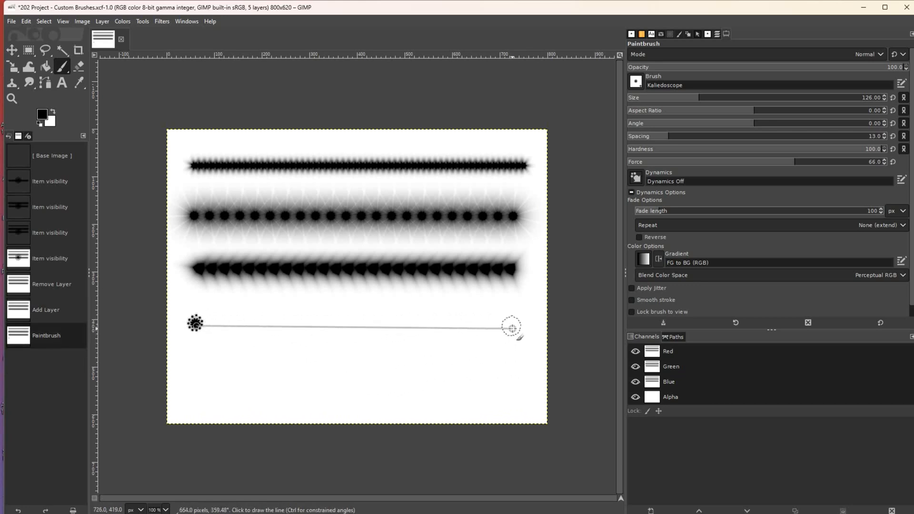
shift+click(512, 328)
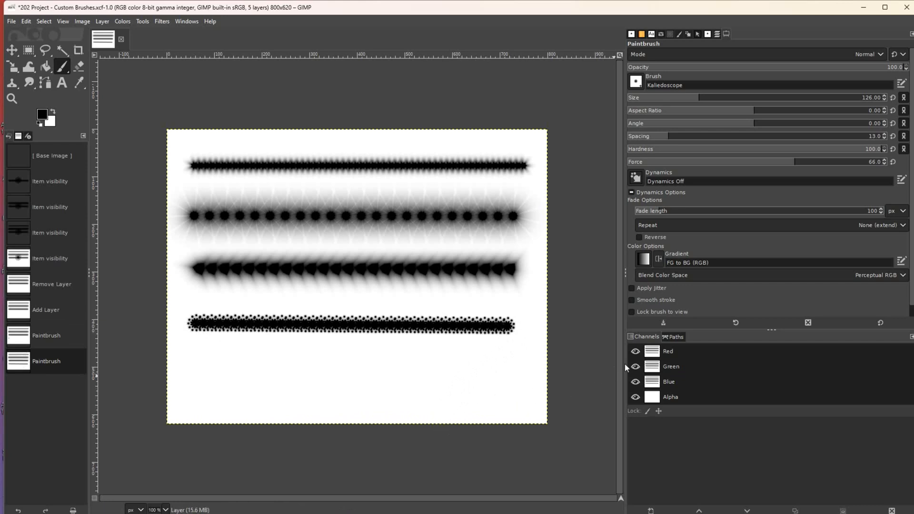
click(718, 34)
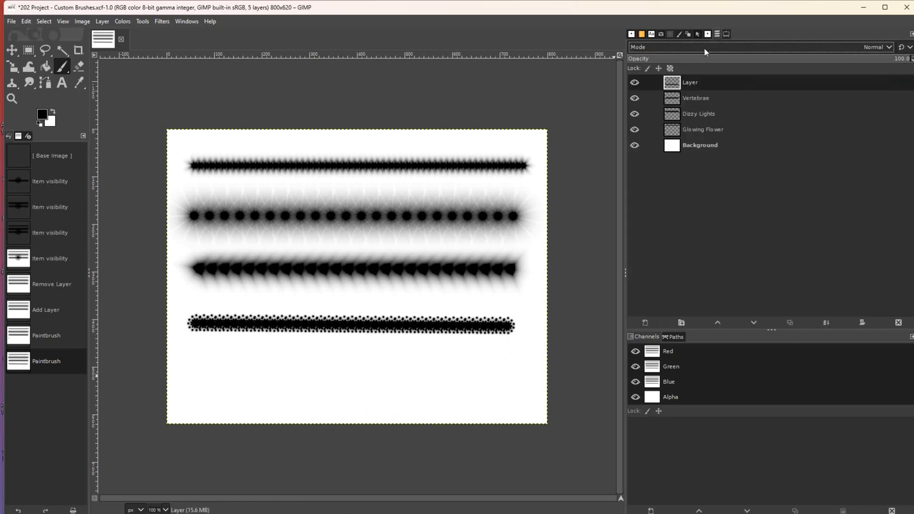
double_click(691, 83)
text(Kaleidoscope)
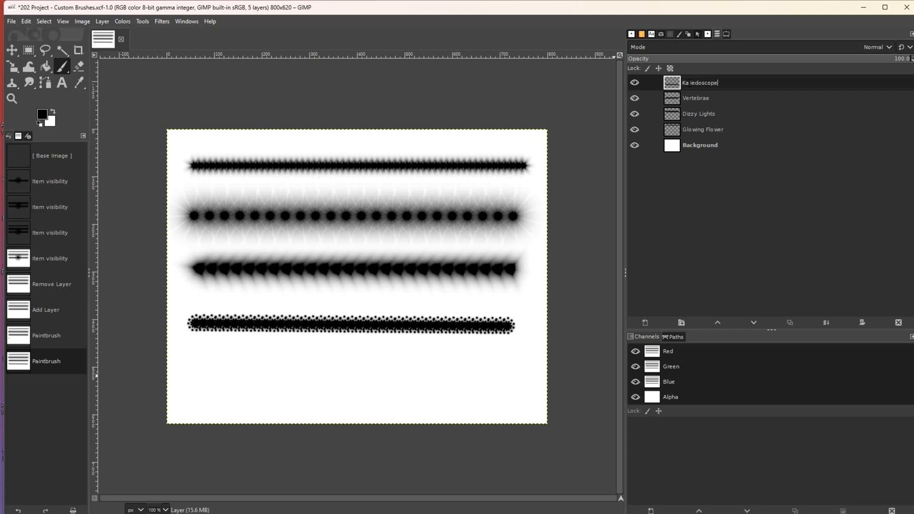
key(Return)
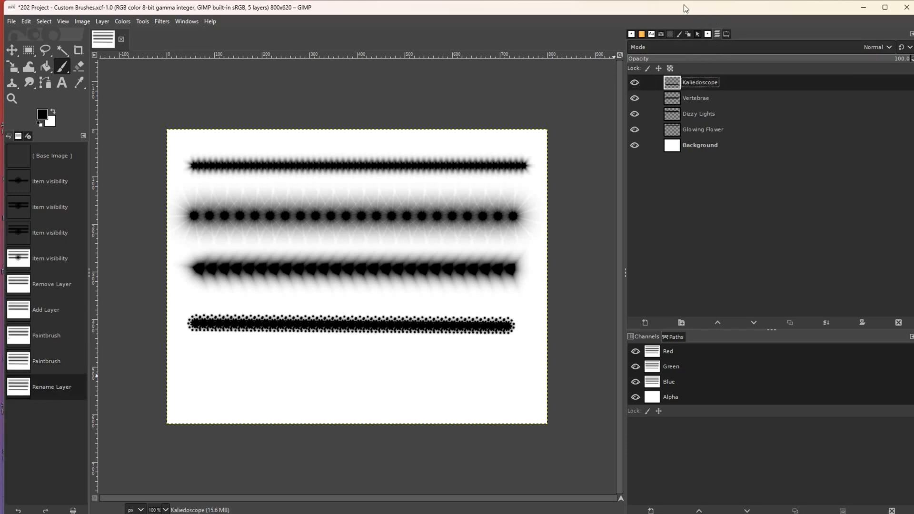
click(725, 34)
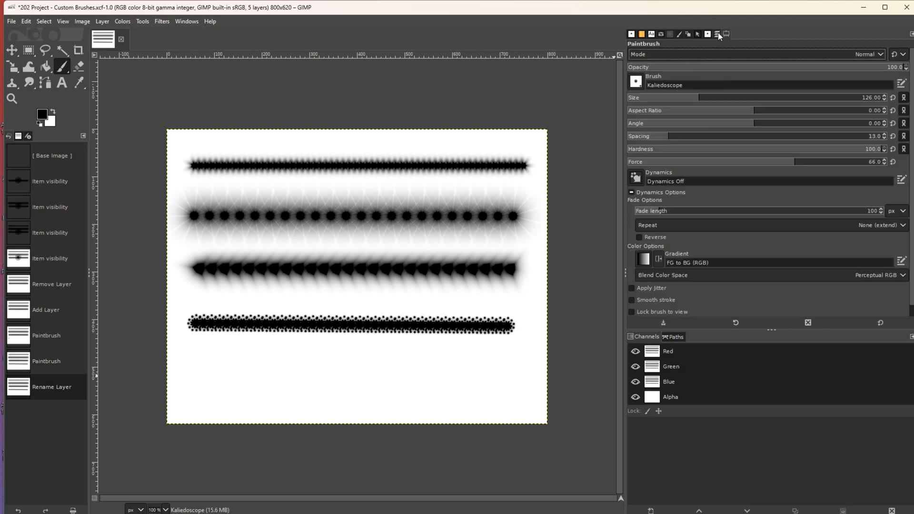
click(708, 34)
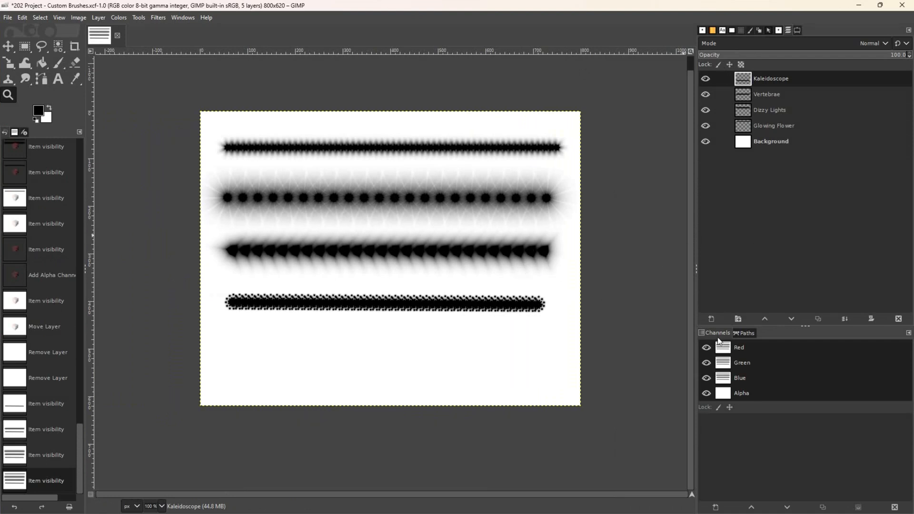
- Add a new transparent 800 x 620 px layer above Kaleidoscope and name it Dice
click(713, 321)
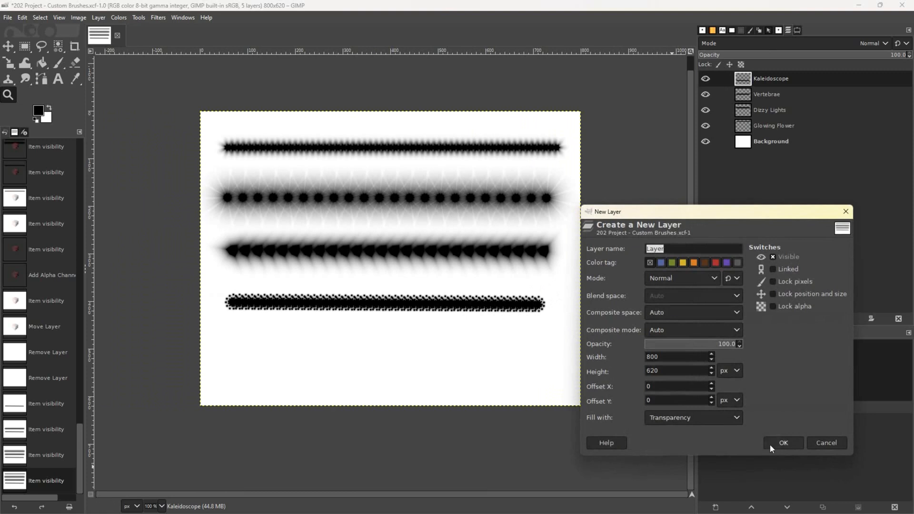
click(772, 445)
double_click(759, 81)
text(Dice)
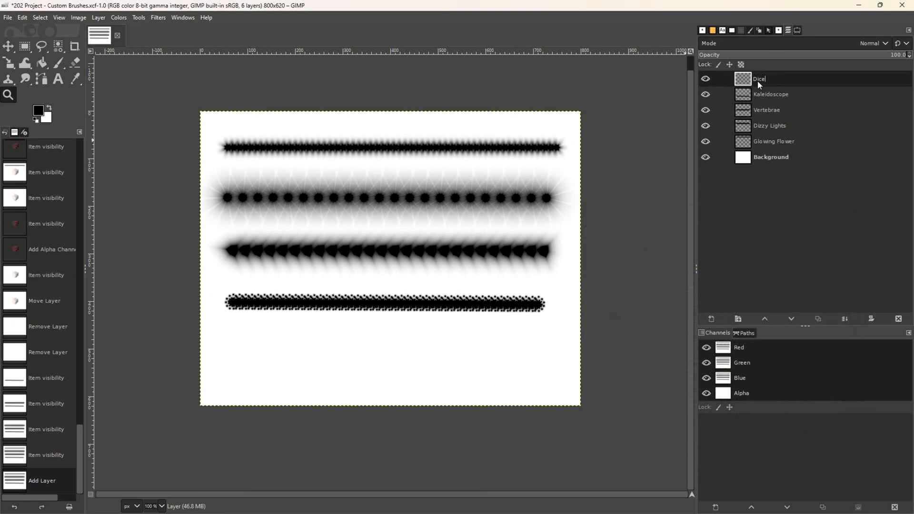
key(Return)
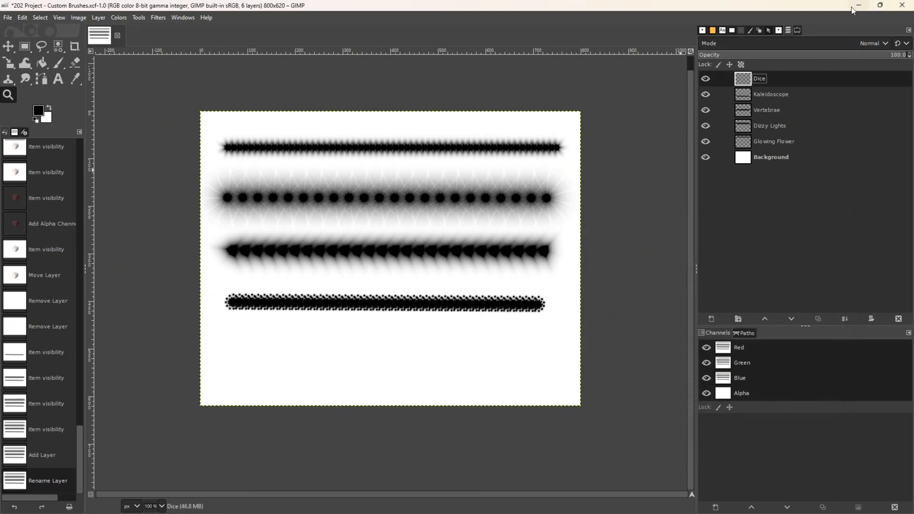
- Shrink the window to uncover the desktop and bring in dice-1963036_640.jpg as a new layer above Dice
double_click(832, 13)
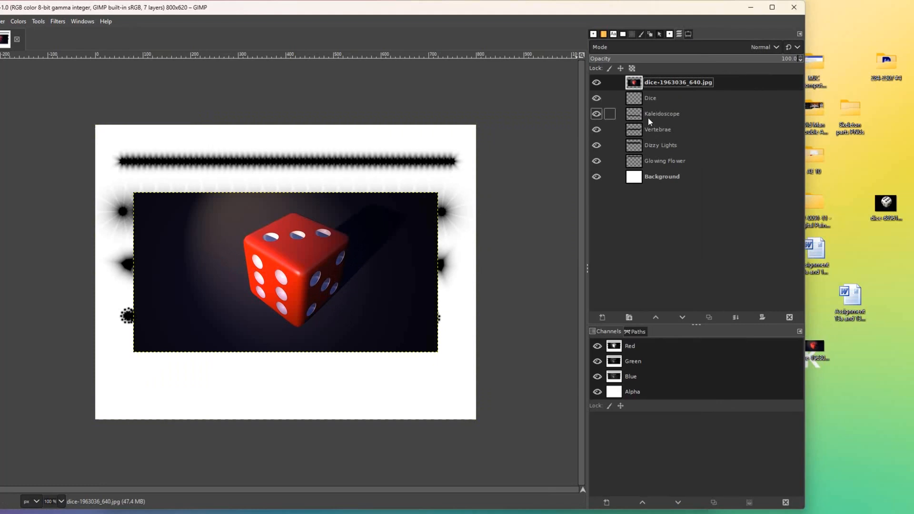
- Rename the Dice layer Dice Background and add an alpha channel to the dice-1963036_640.jpg layer
click(652, 99)
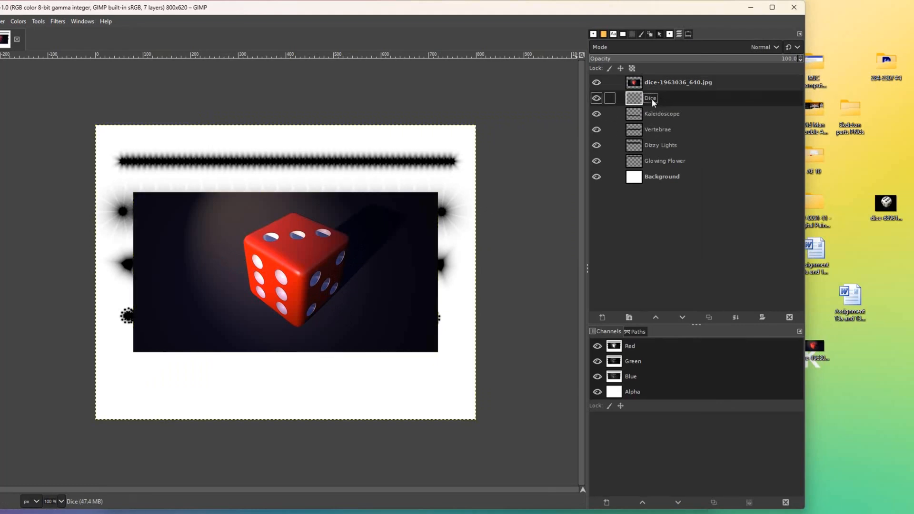
click(652, 99)
key(Return)
click(659, 80)
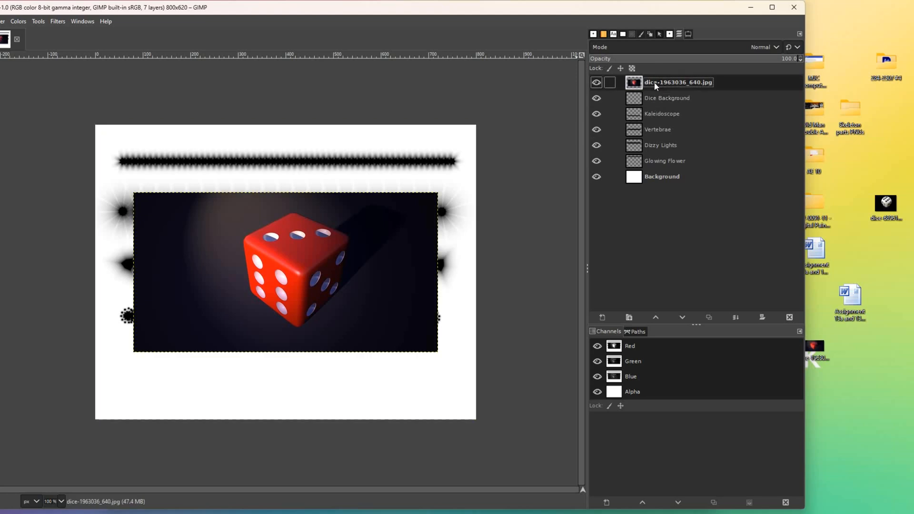
right_click(654, 82)
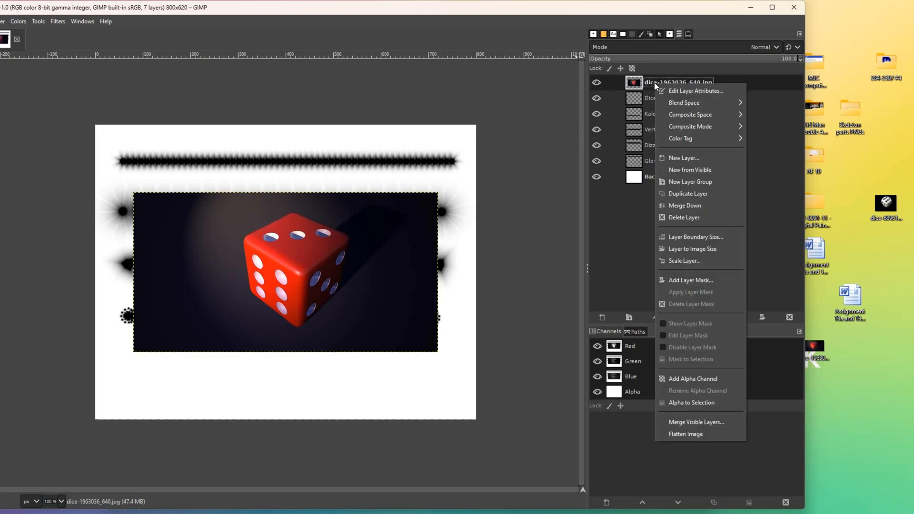
click(685, 381)
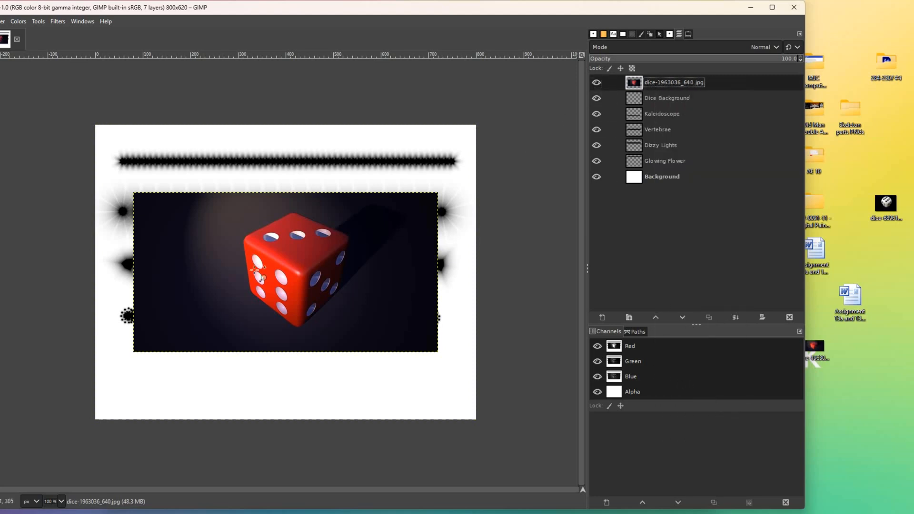
- Maximize the window and trace the die with Free Select from its left edge around the upper-left corner to the top corner
drag(101, 7, 210, 1)
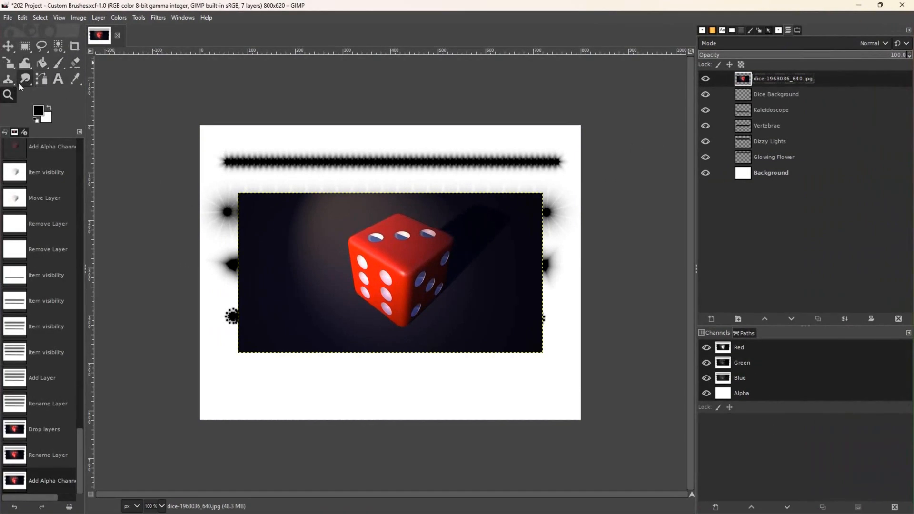
scroll(305, 206, up, 1)
scroll(302, 212, up, 1)
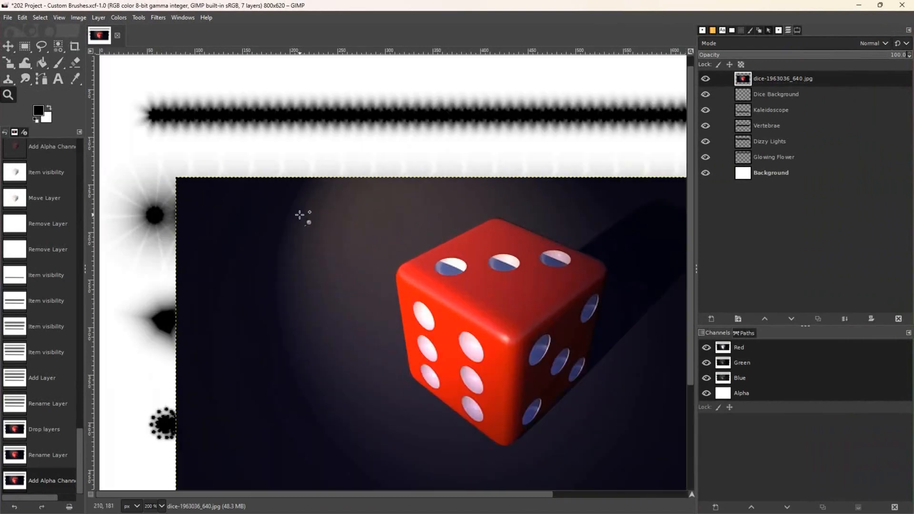
drag(692, 361, 689, 428)
click(572, 395)
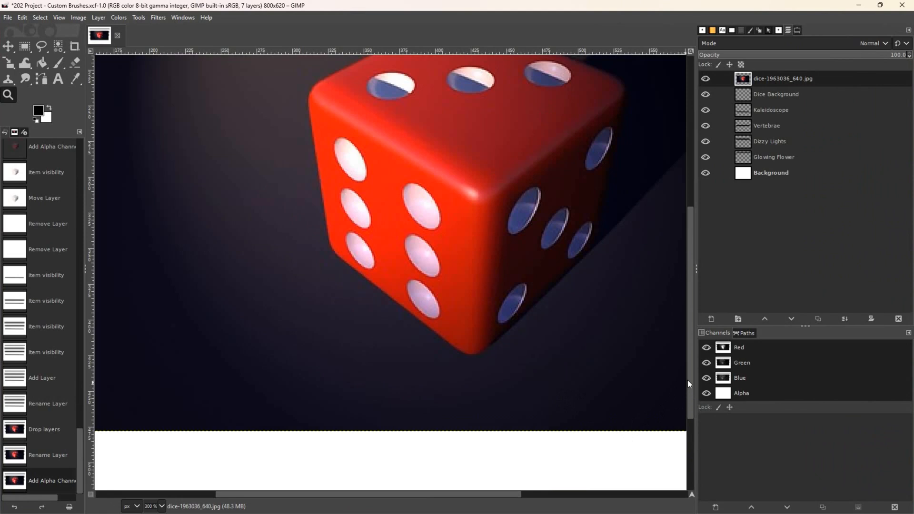
scroll(562, 329, up, 4)
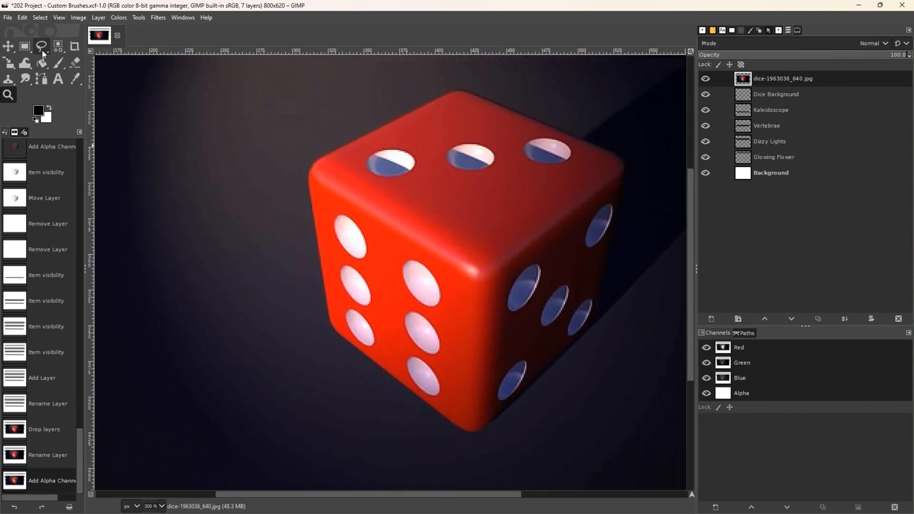
click(42, 50)
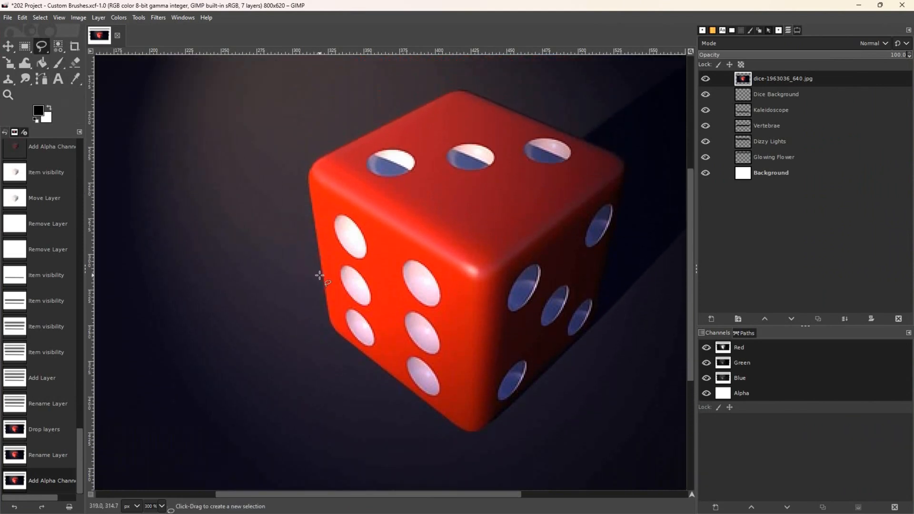
drag(322, 274, 309, 189)
click(308, 181)
click(309, 169)
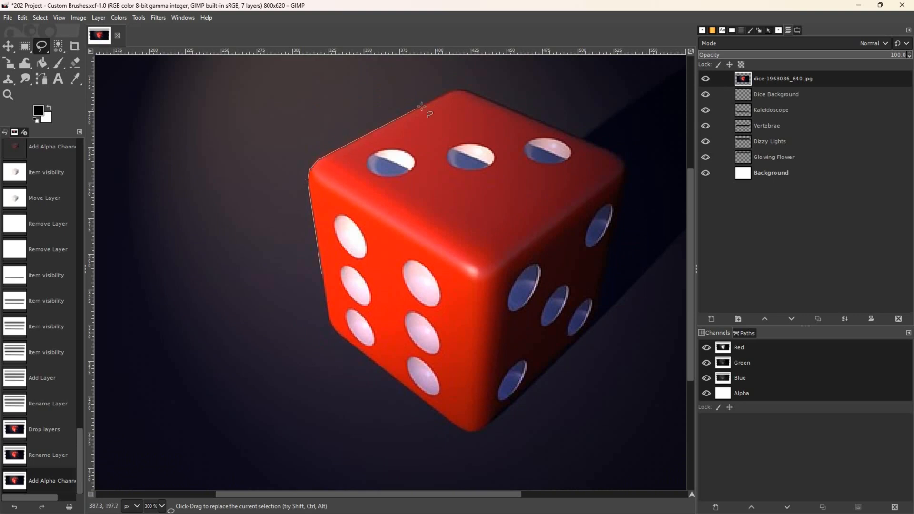
click(448, 92)
click(461, 88)
click(471, 90)
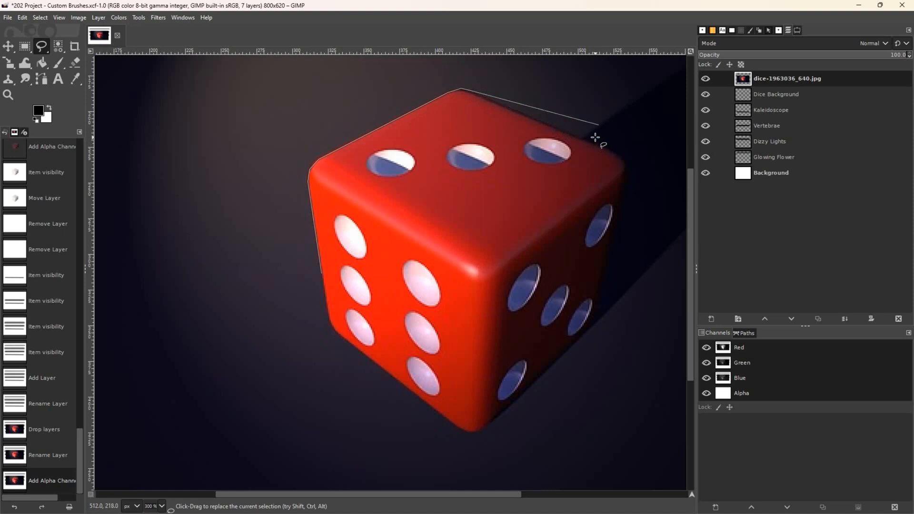
- Undo the last two actions and close the Free Select outline at the die's top corner into a selection
key(ctrl+z)
key(ctrl+z)
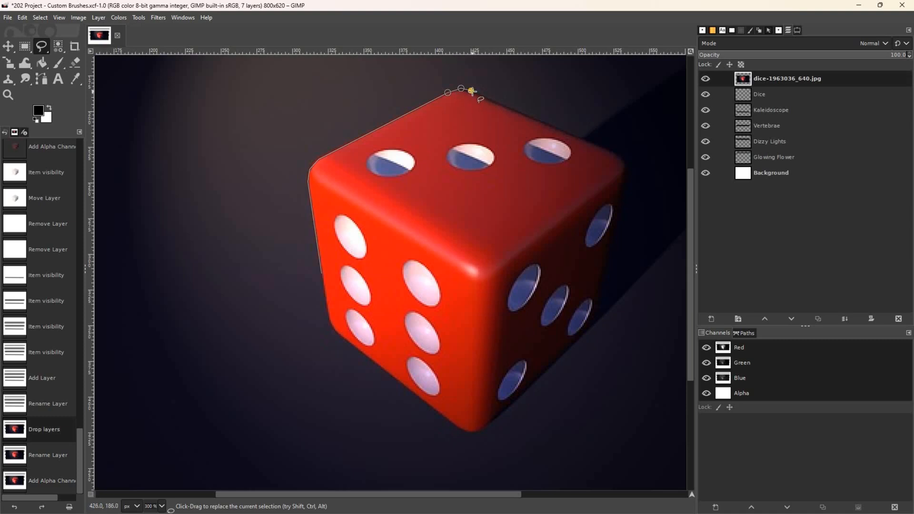
double_click(470, 93)
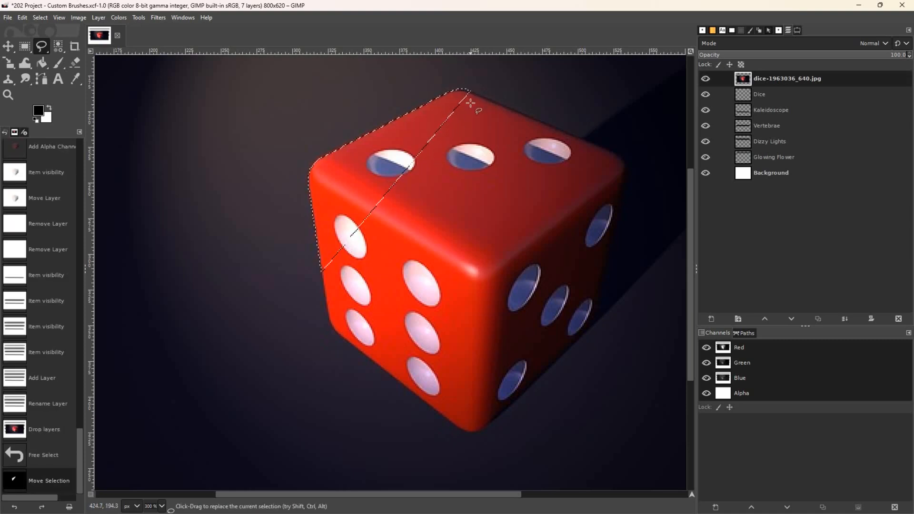
- Trace the die with Free Select from the top corner around its right side and bottom corner to its left edge, closing the outline into a selection
click(469, 92)
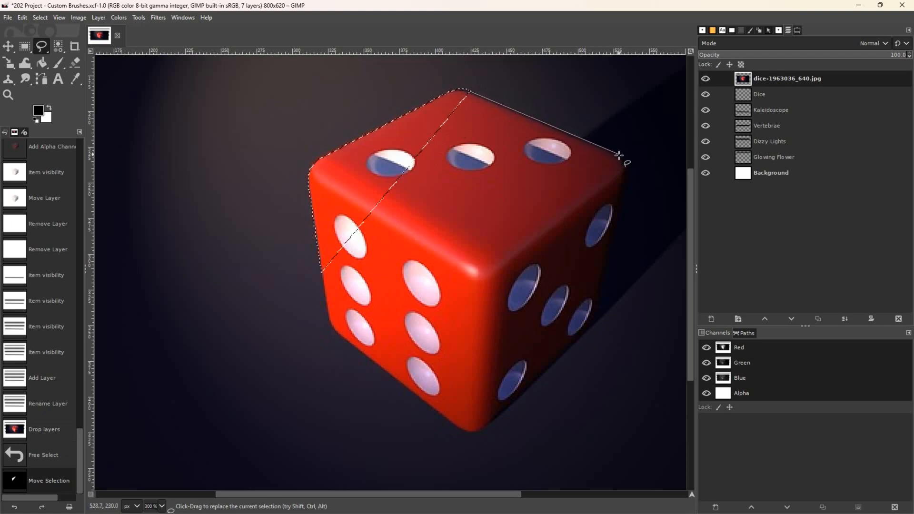
click(618, 156)
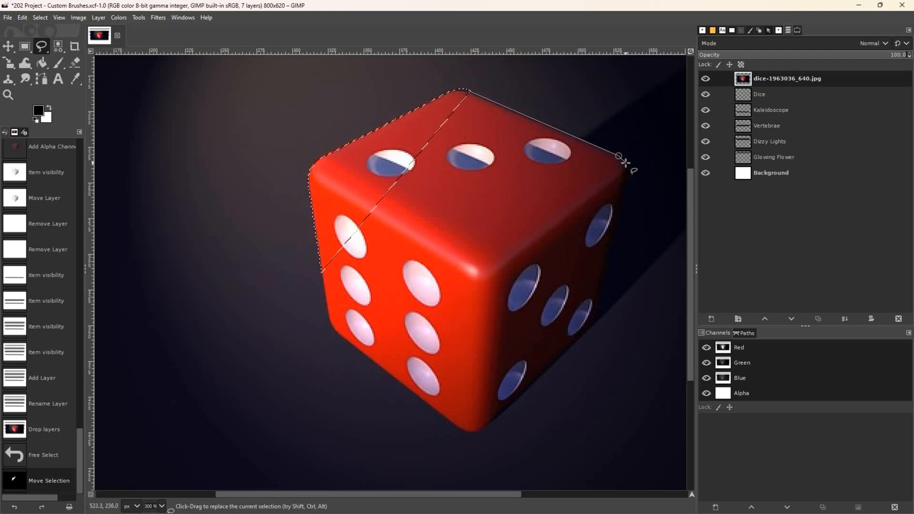
click(625, 169)
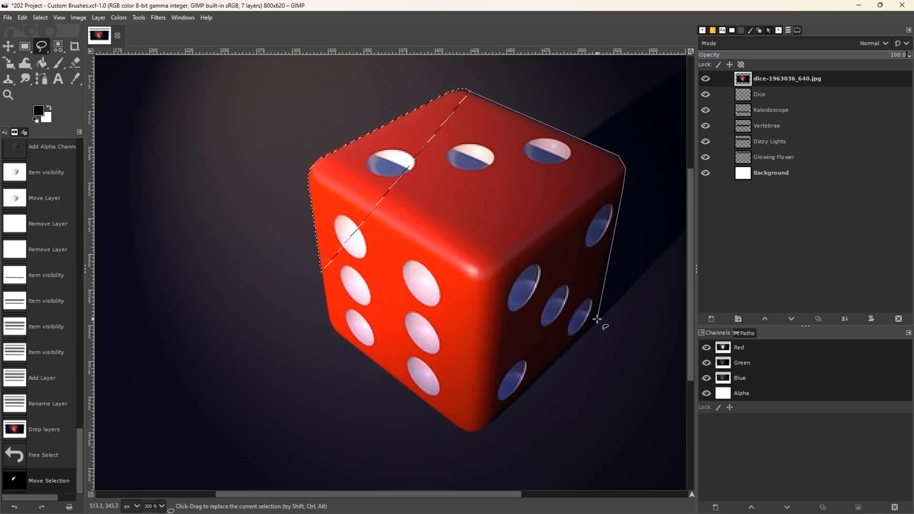
click(596, 319)
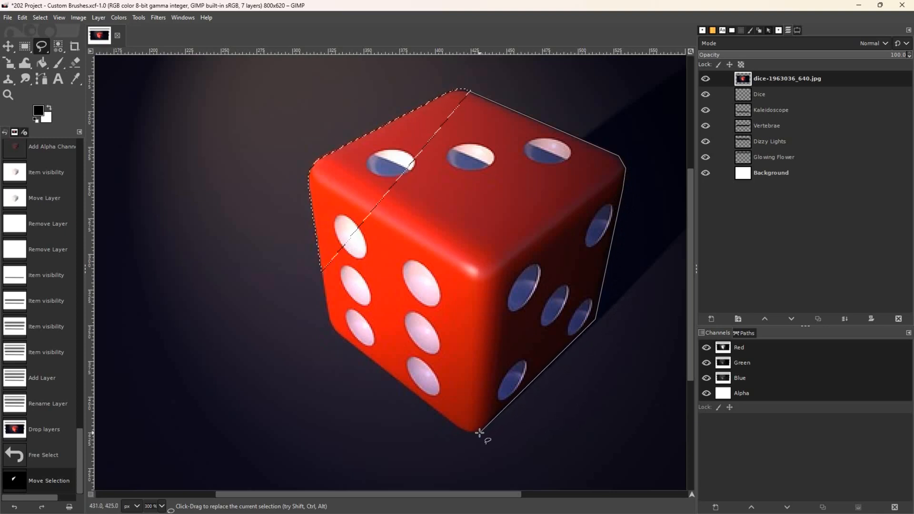
click(480, 431)
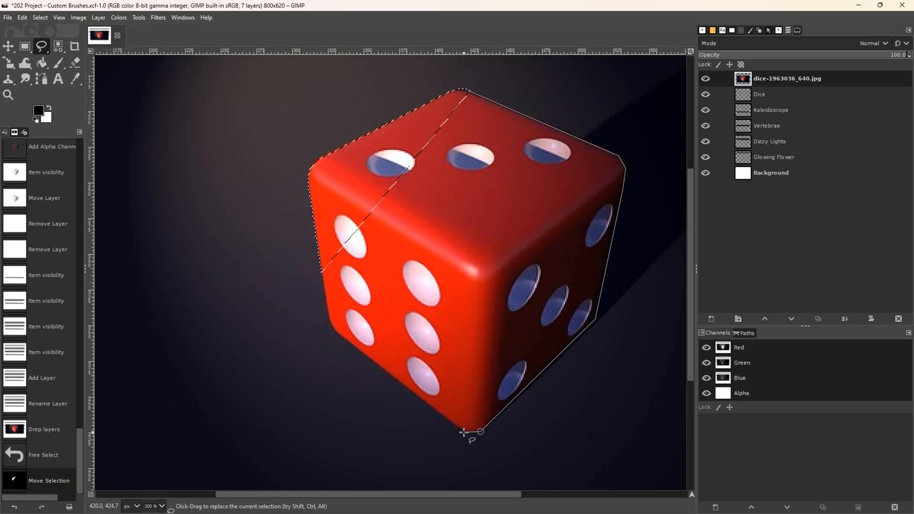
click(464, 432)
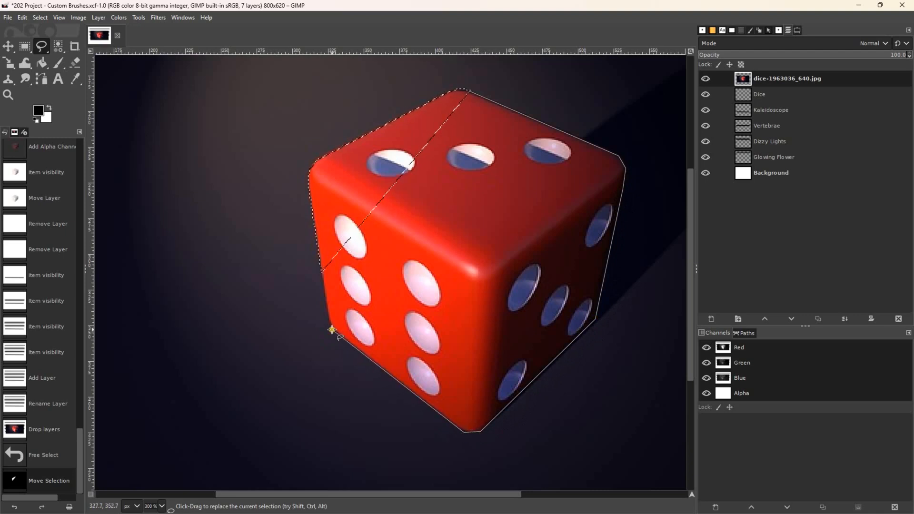
click(332, 327)
double_click(321, 270)
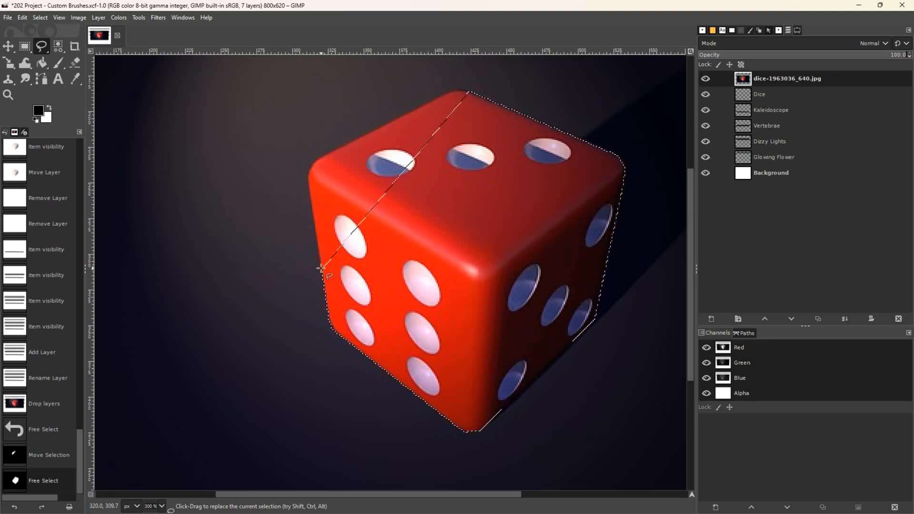
- Add the die's upper-left part and the leftover diagonal sliver to the existing selection with Free Select
shift+click(321, 268)
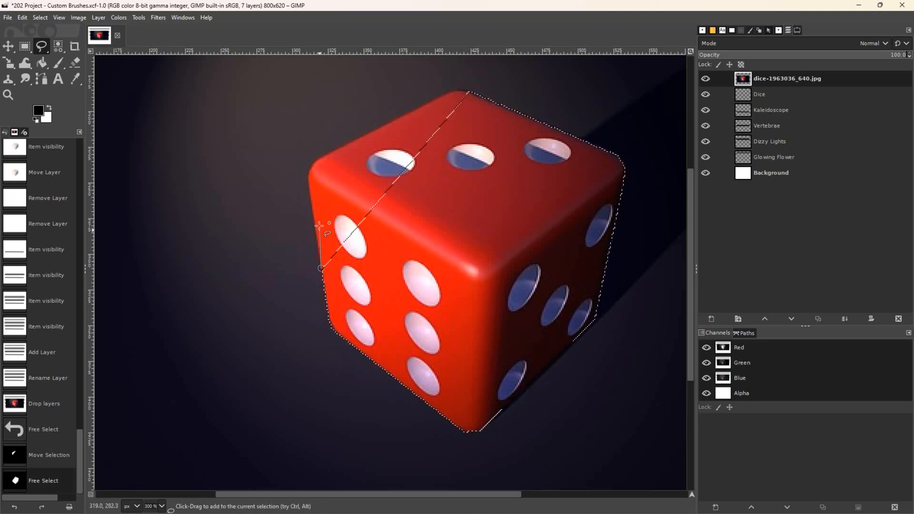
click(308, 179)
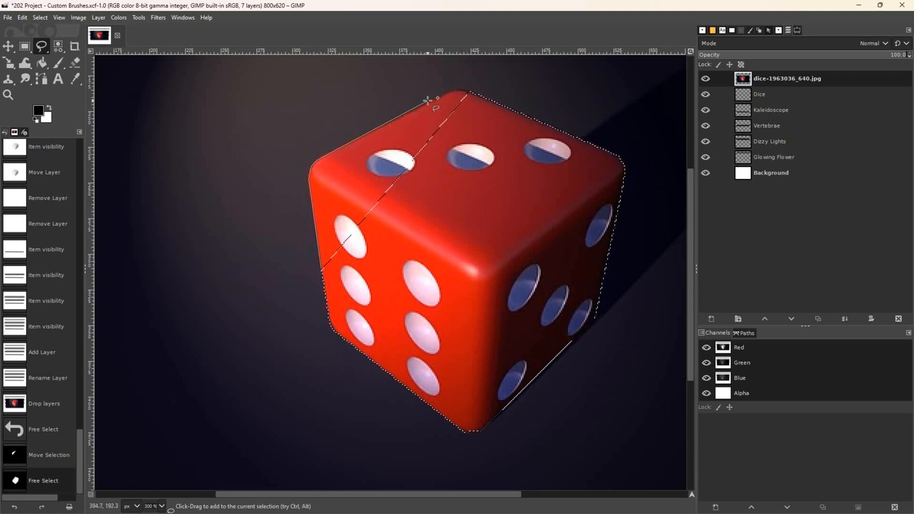
click(450, 91)
click(461, 90)
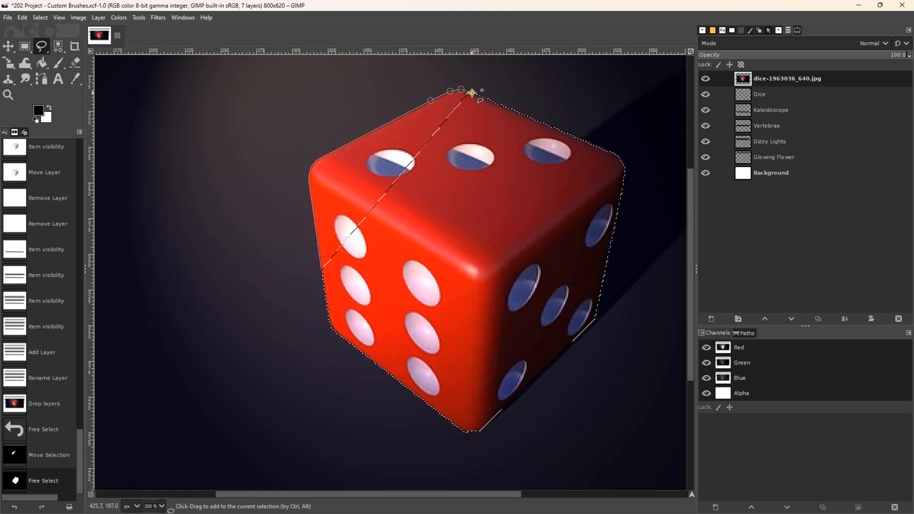
click(472, 92)
key(Return)
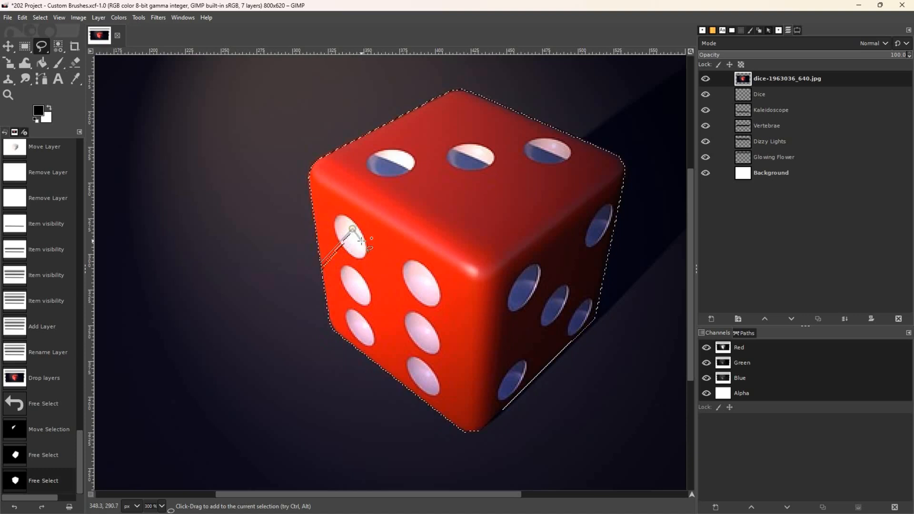
shift+click(322, 273)
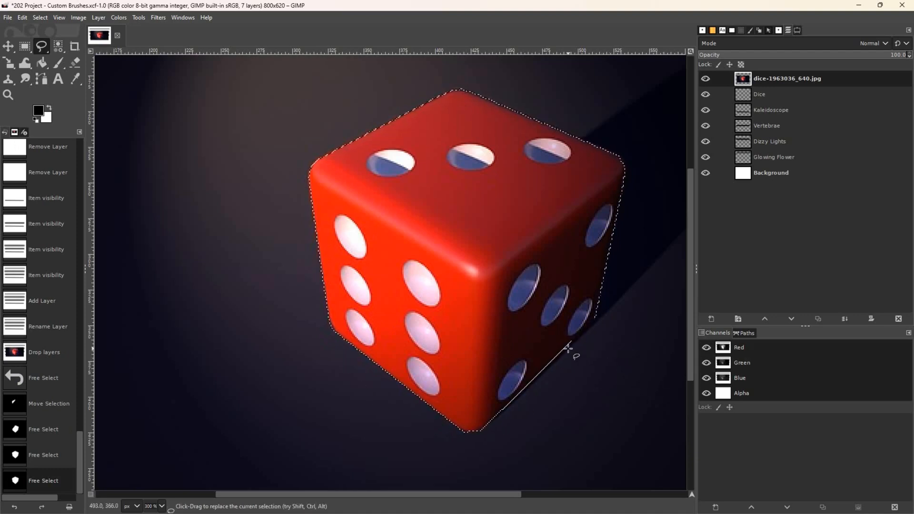
- Try clearing the selected die, undo that, and invert the selection to clear the photo background around the die instead
key(Delete)
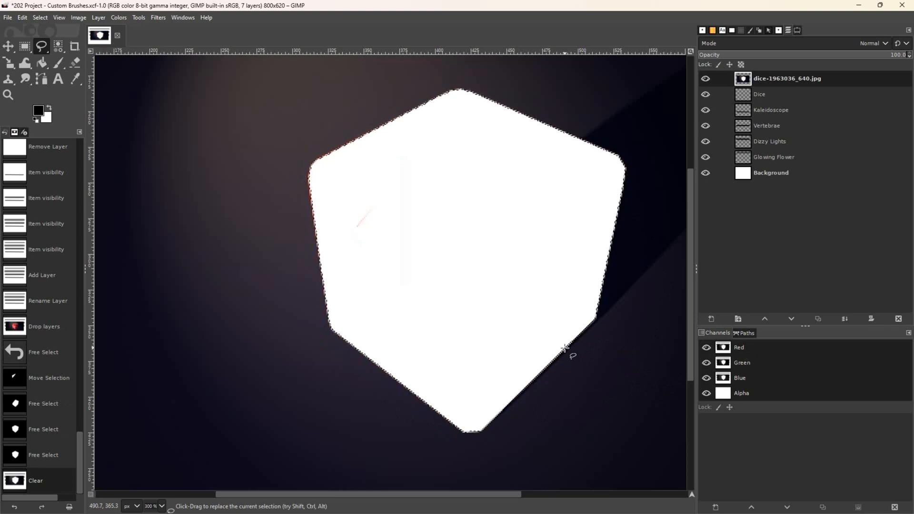
key(ctrl+z)
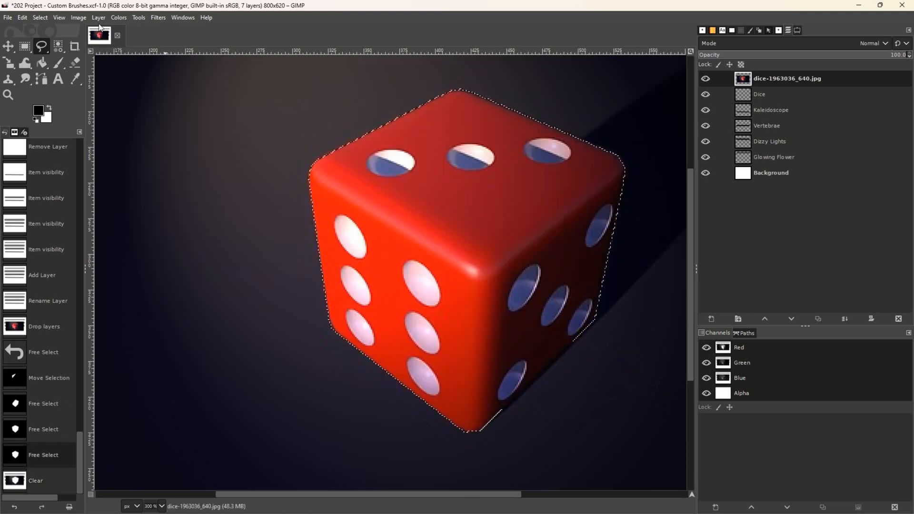
click(47, 17)
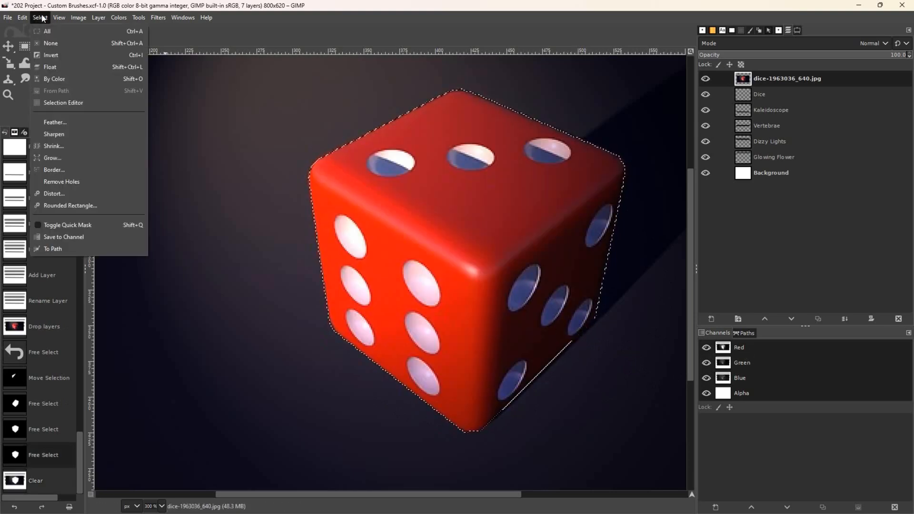
click(49, 55)
key(Delete)
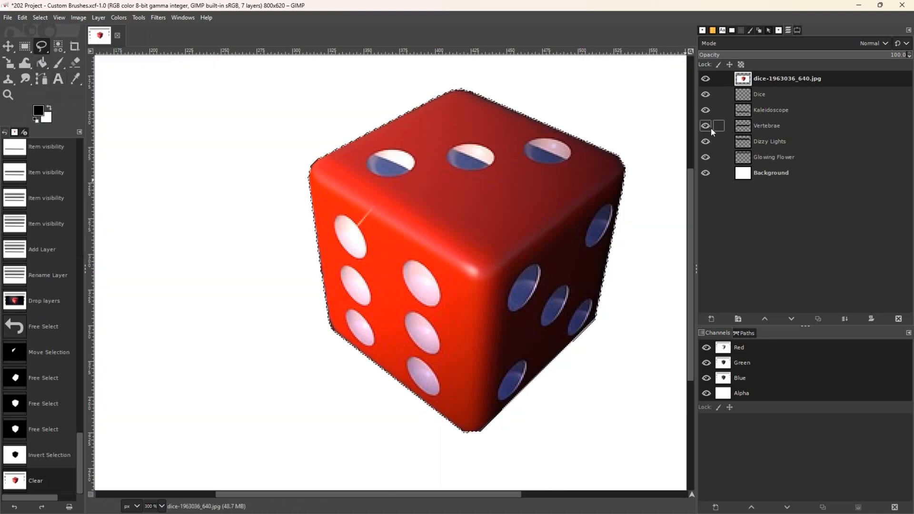
- Hide and show the Background layer to check whether the cleared area around the die is transparent
click(705, 173)
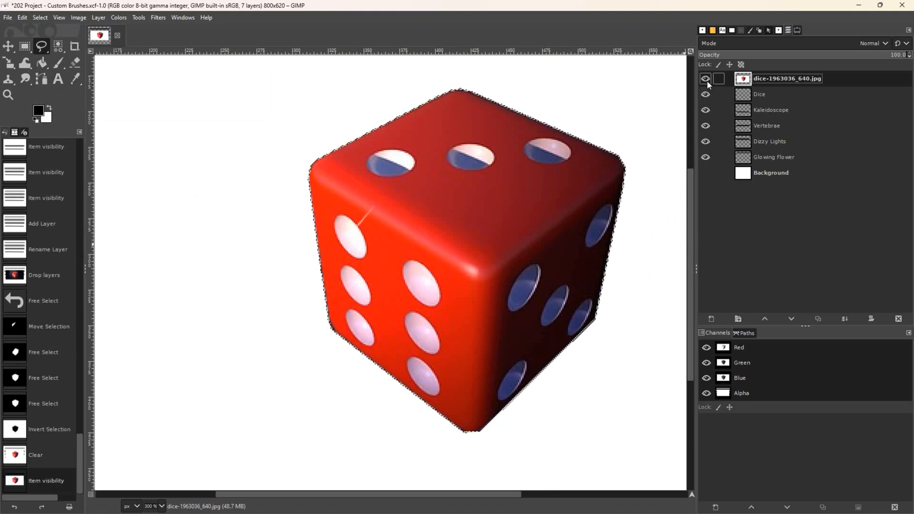
click(705, 173)
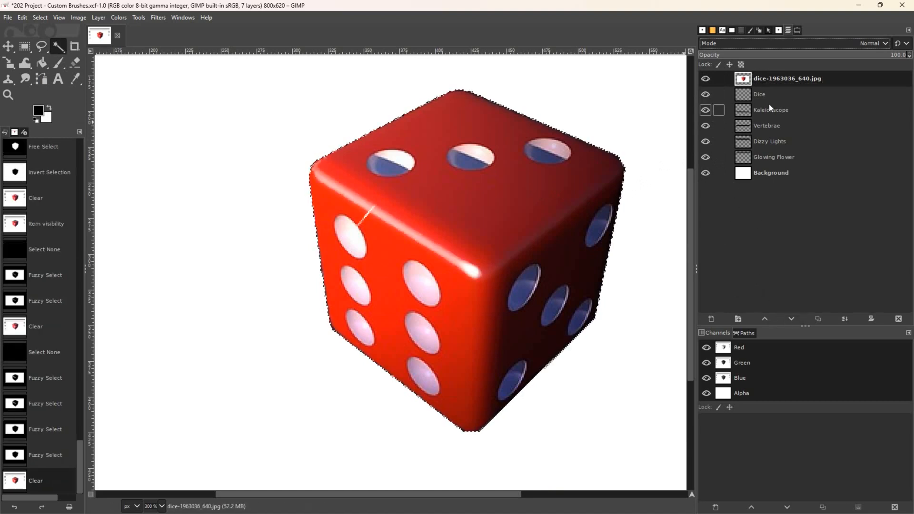
- Open the layer options of dice-1963036_640.jpg
right_click(778, 80)
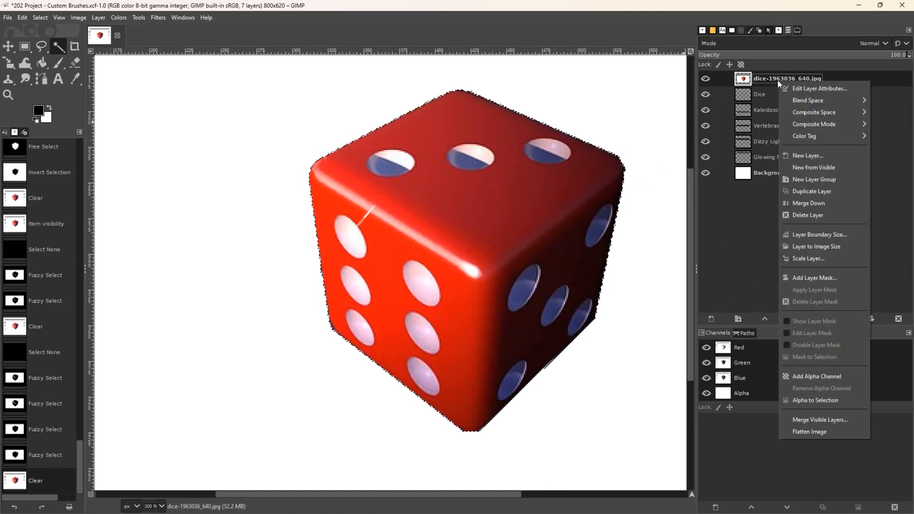
- Add an alpha channel to the dice-1963036_640.jpg layer, clear the selected area around the die, and remove the selection
click(798, 376)
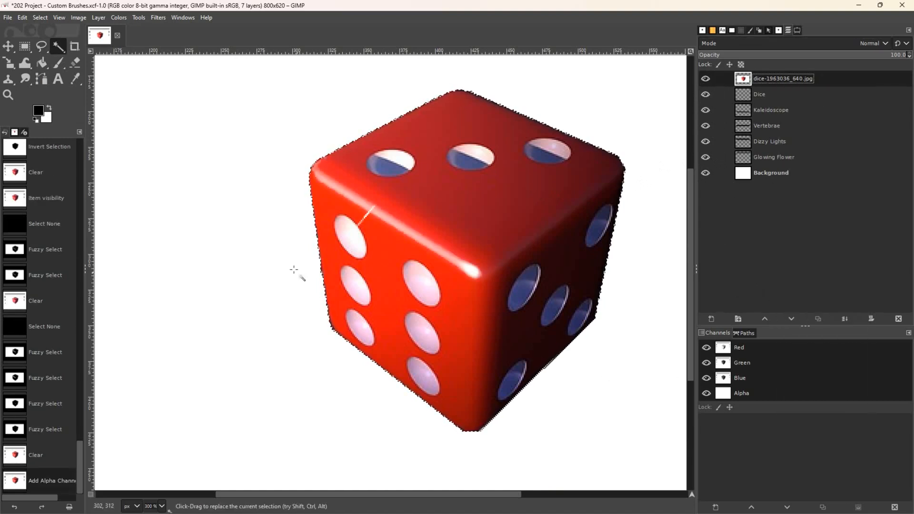
key(Delete)
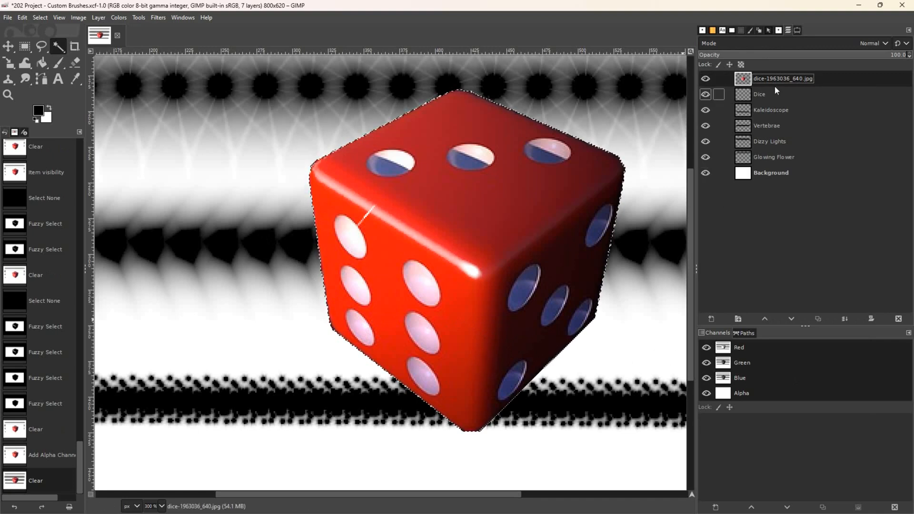
key(ctrl+shift+a)
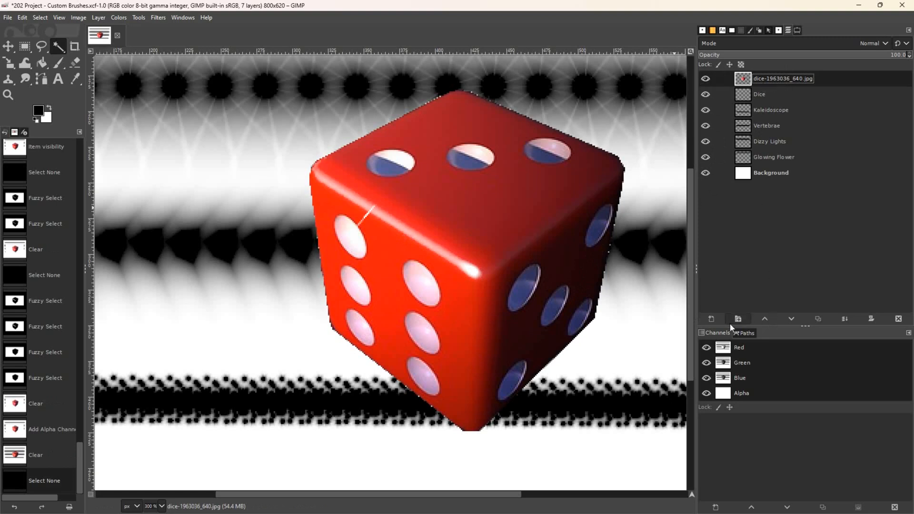
- Hide the Dice, Kaleidoscope, Vertebrae, Dizzy Lights and Glowing Flower layers
click(706, 95)
click(707, 112)
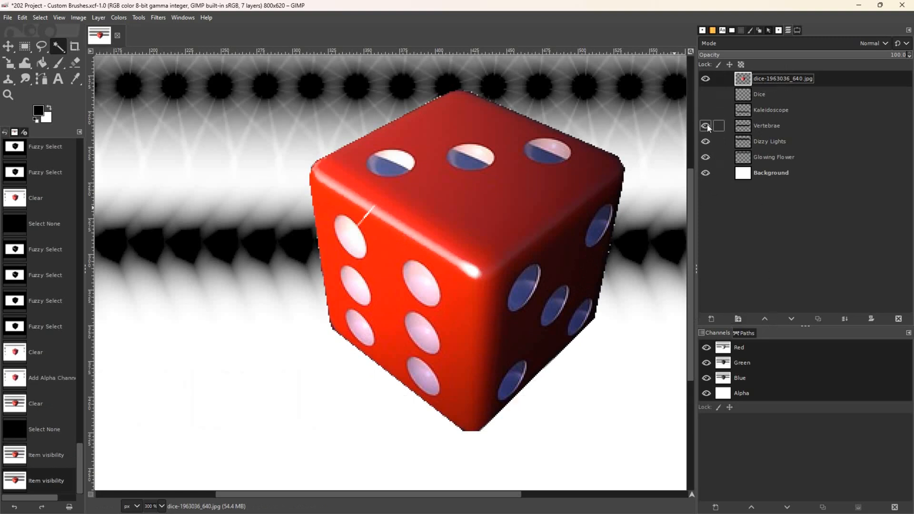
click(706, 126)
click(706, 142)
click(706, 157)
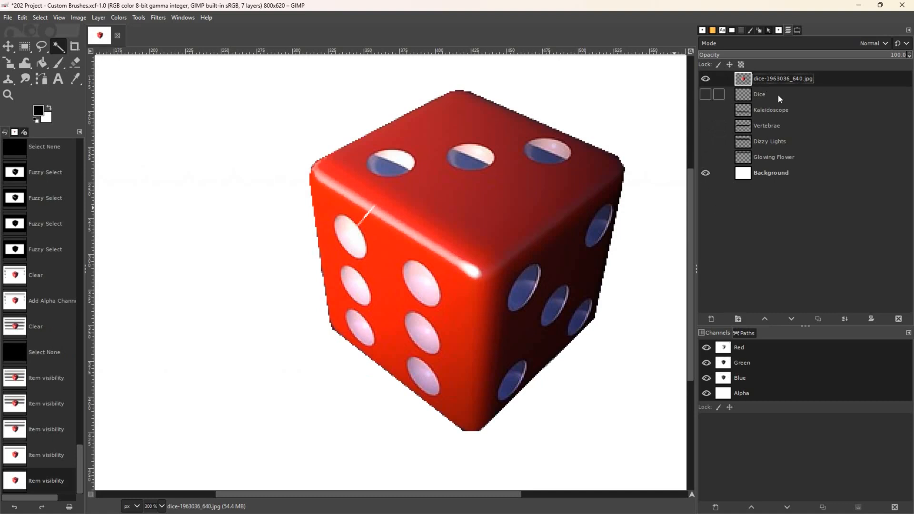
- Duplicate the dice-1963036_640.jpg layer and move the copy horizontally leftward so it partly overlaps the original die
click(814, 318)
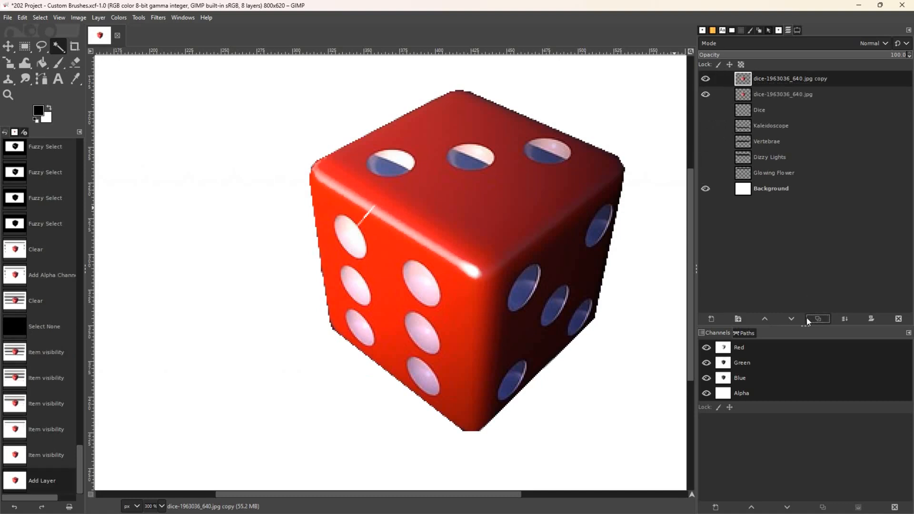
click(10, 46)
drag(374, 199, 312, 199)
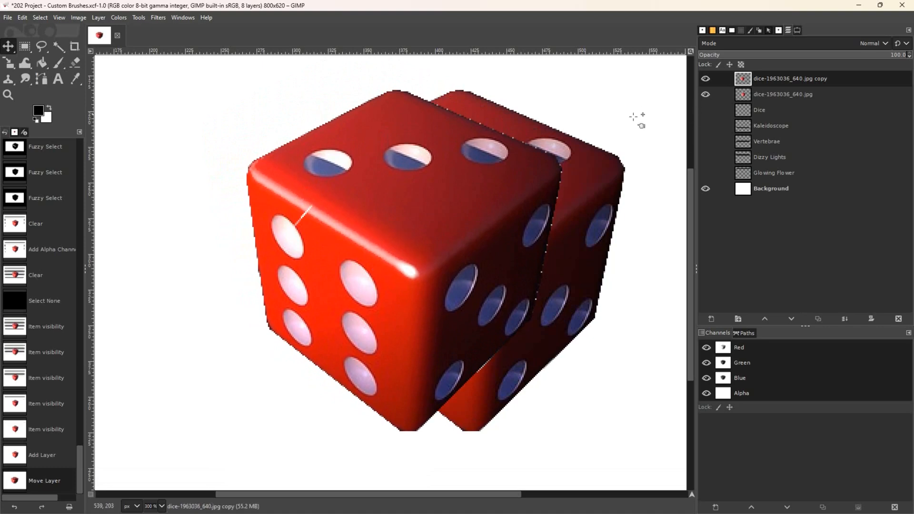
- Hide the Background layer and create a new layer from the visible pair of dice
click(705, 189)
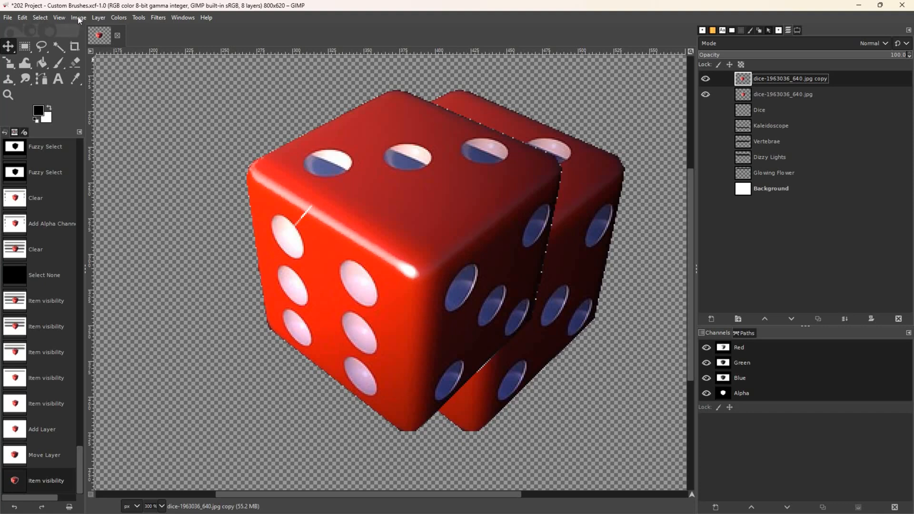
click(94, 19)
click(110, 43)
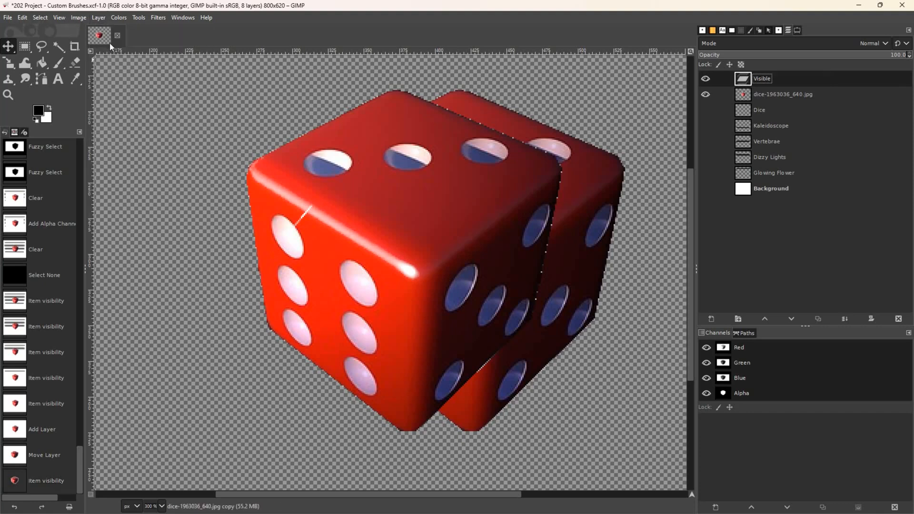
- Delete the two dice-1963036_640.jpg source layers and the old Dice layer, keeping the combined Visible layer
click(767, 96)
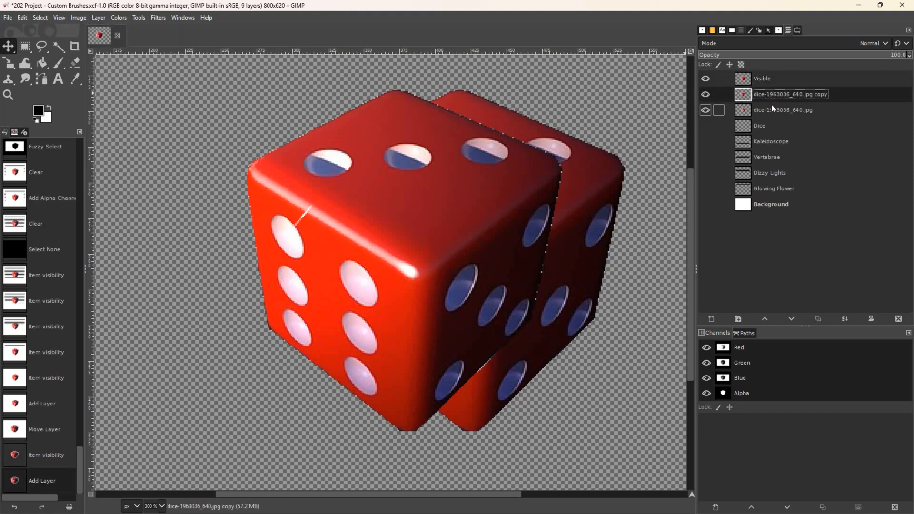
click(899, 321)
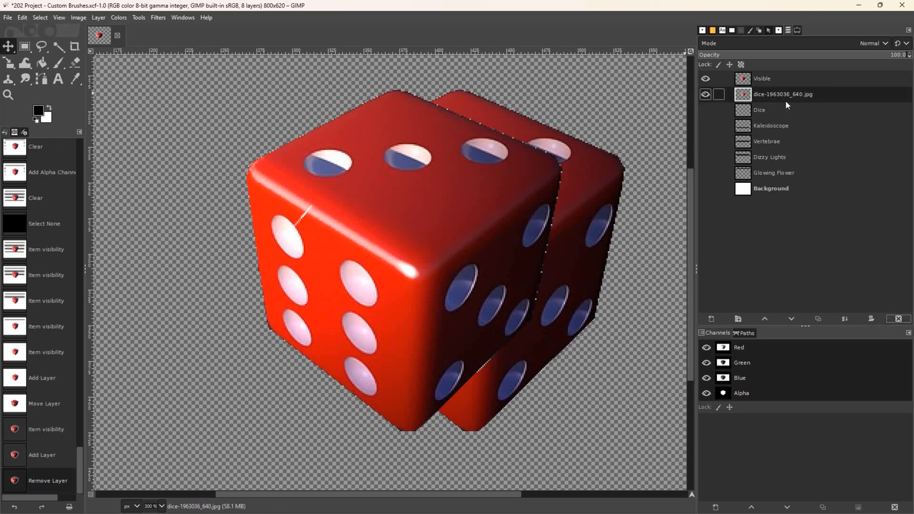
click(898, 318)
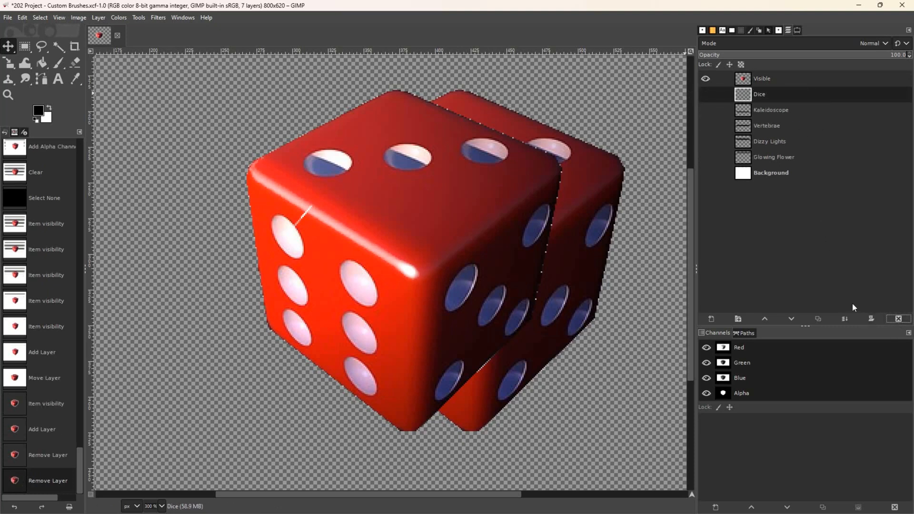
click(706, 95)
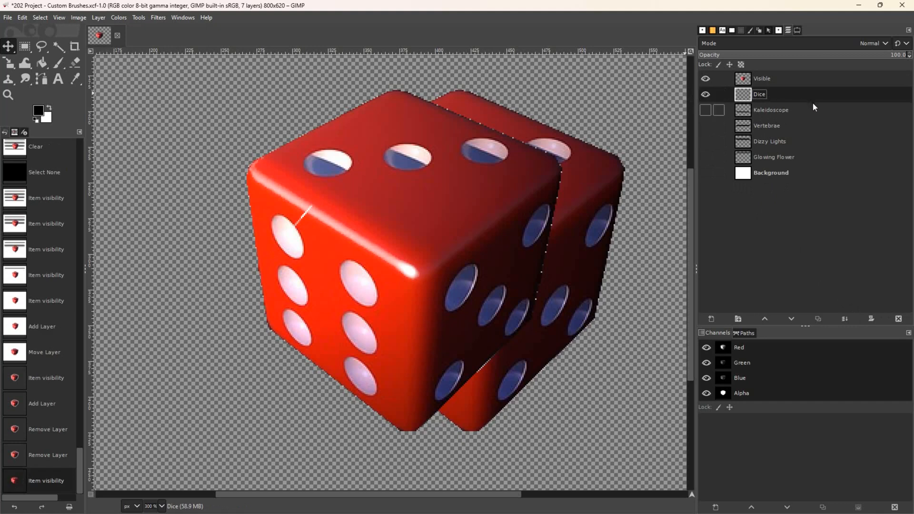
click(898, 319)
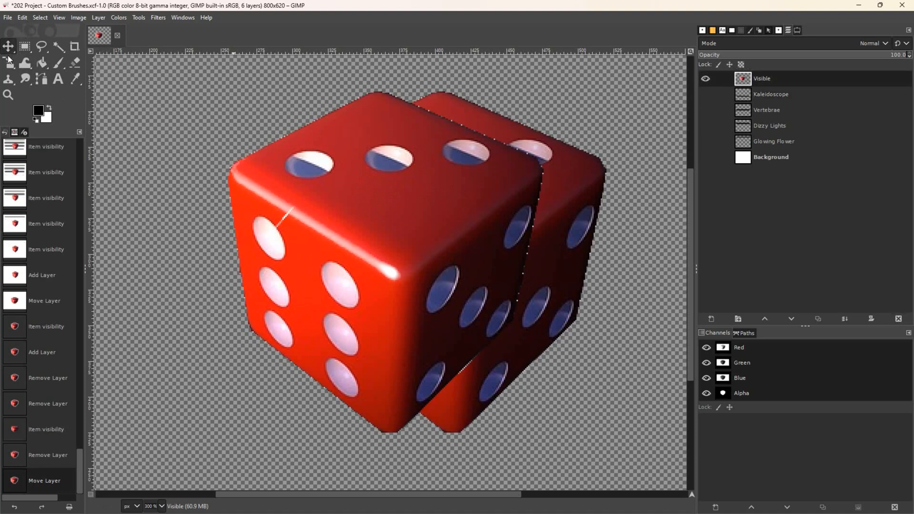
- Scale the Visible layer down proportionally to 416 × 330 px
click(8, 61)
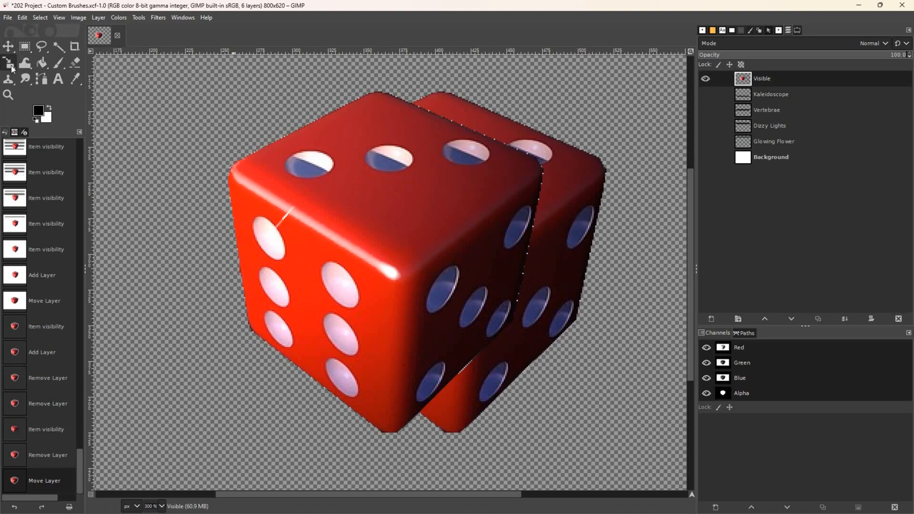
click(341, 208)
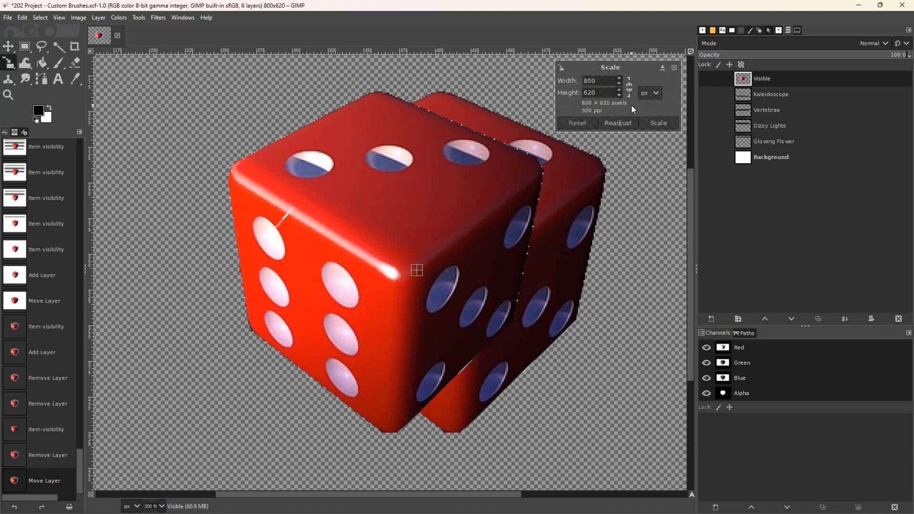
drag(618, 84, 618, 96)
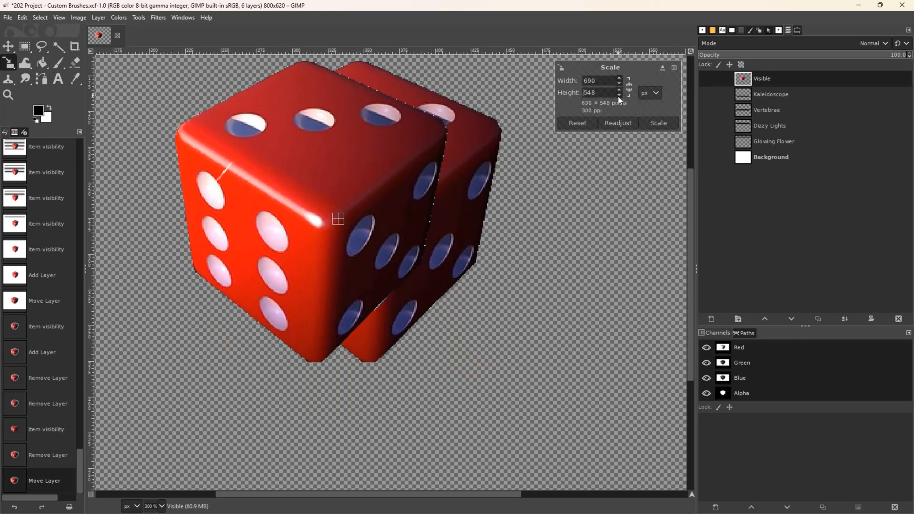
drag(619, 96, 619, 96)
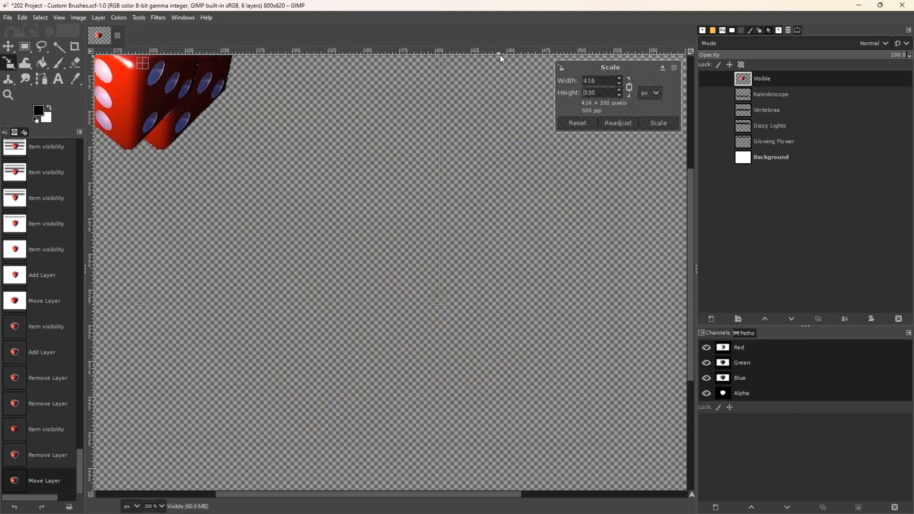
click(651, 124)
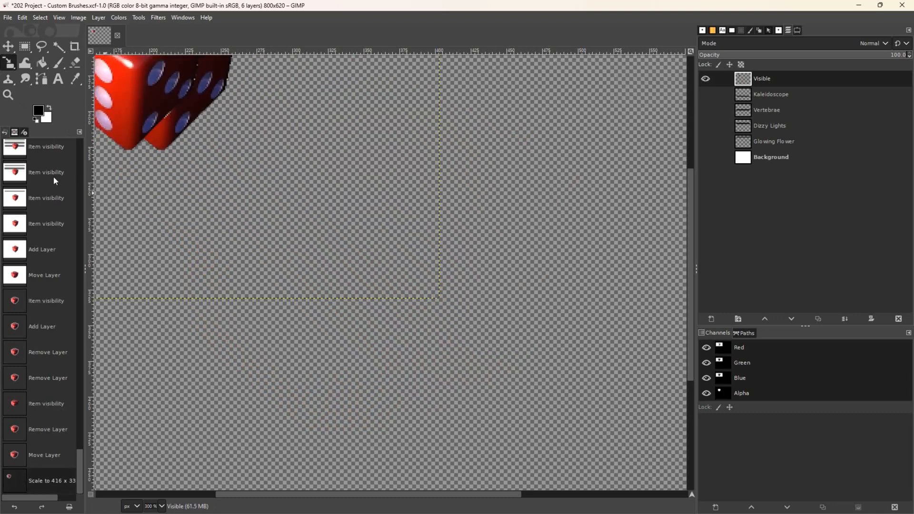
- Move the scaled pair of dice back toward the middle of the canvas
click(9, 46)
drag(139, 114, 463, 354)
drag(441, 311, 378, 246)
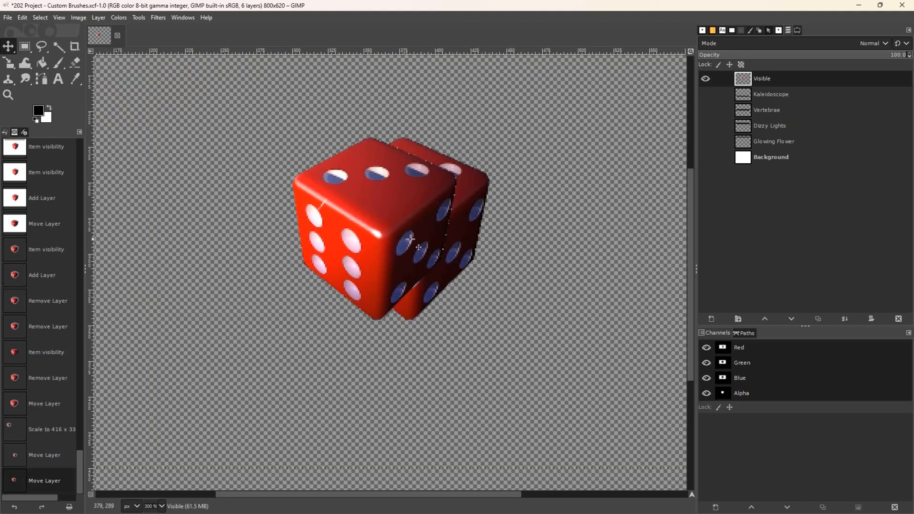
- Start an image export named Dice and set its file type to GIMP brush (gbr)
click(7, 18)
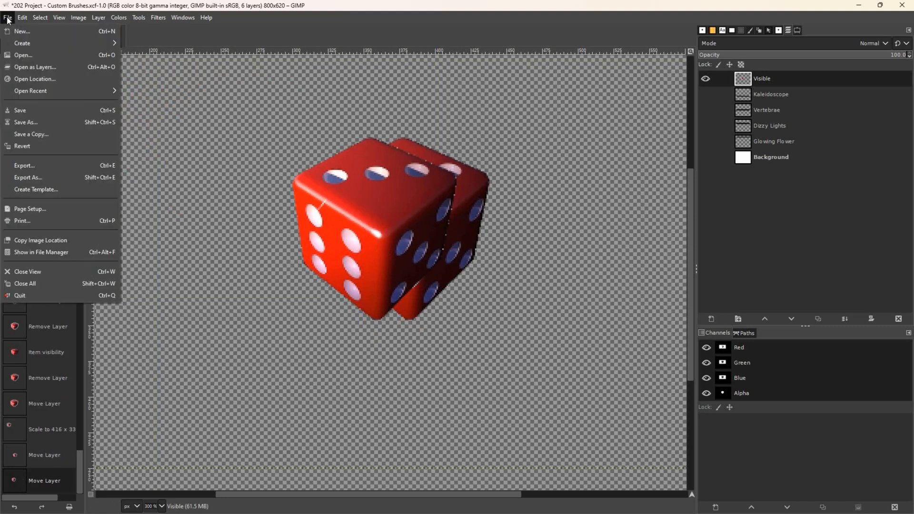
click(38, 164)
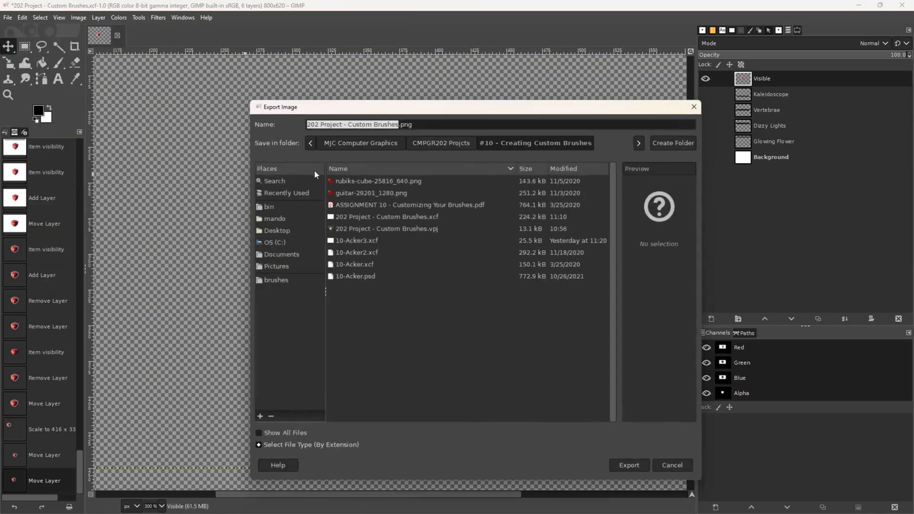
text(Dice)
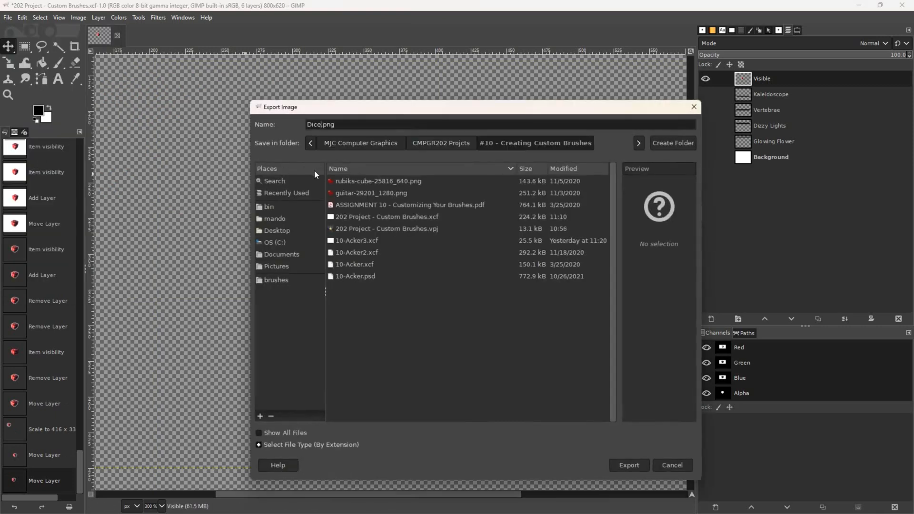
click(258, 446)
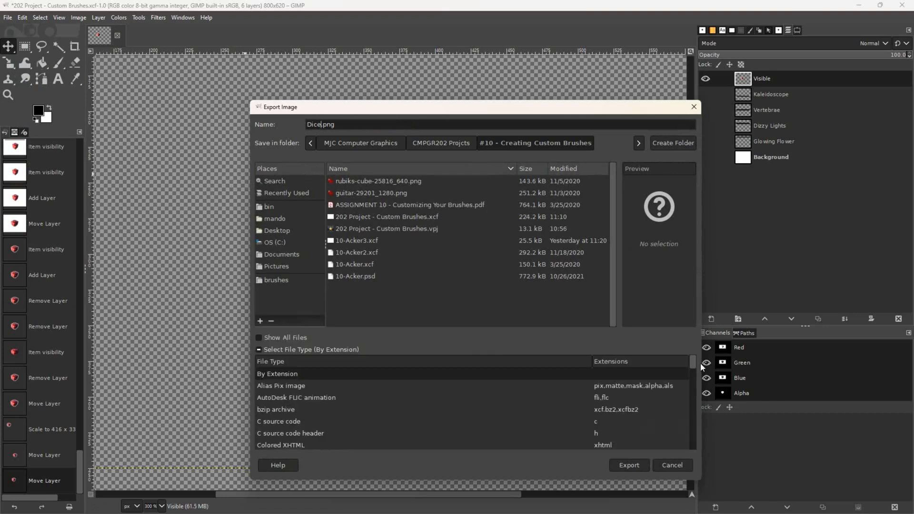
mouse_move(693, 367)
mouse_down()
mouse_move(695, 452)
mouse_move(695, 372)
mouse_up()
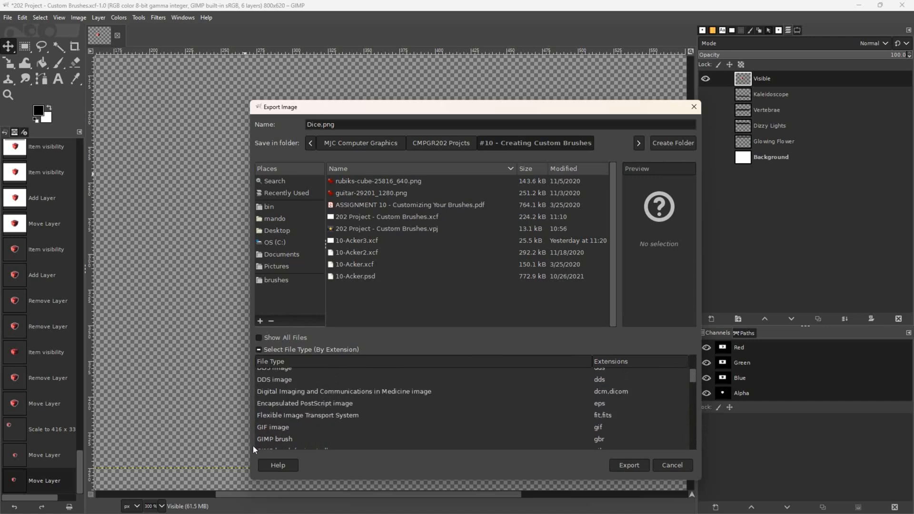
click(272, 442)
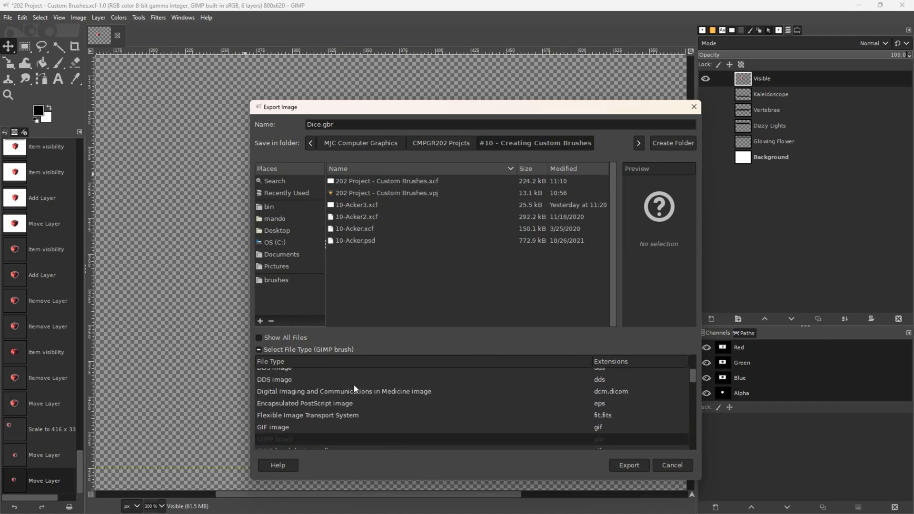
- Set the export folder to AppData\Roaming\GIMP\2.10\brushes within the user's home folder
click(268, 218)
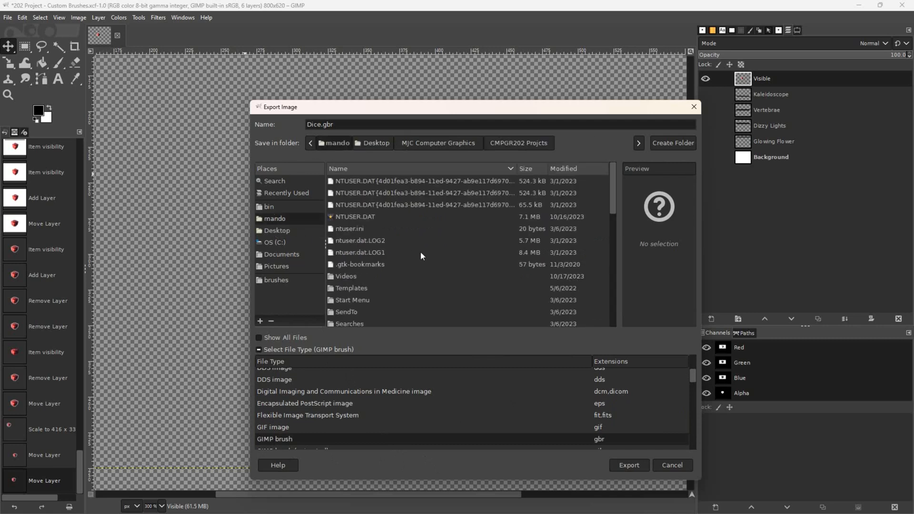
scroll(421, 252, down, 5)
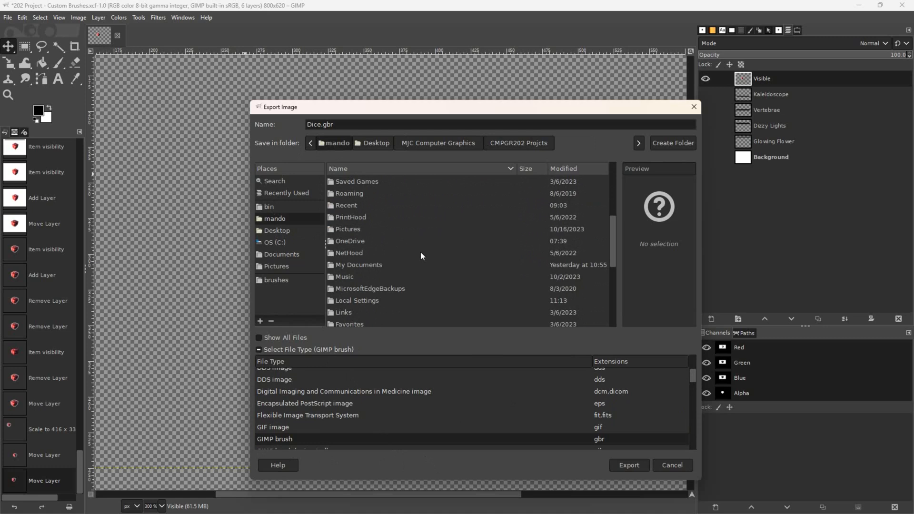
scroll(421, 256, down, 4)
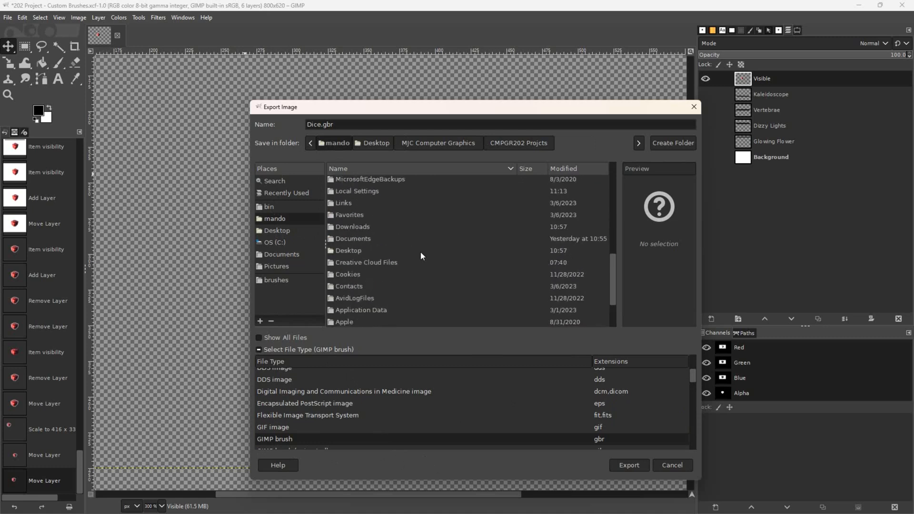
scroll(421, 255, down, 2)
double_click(341, 291)
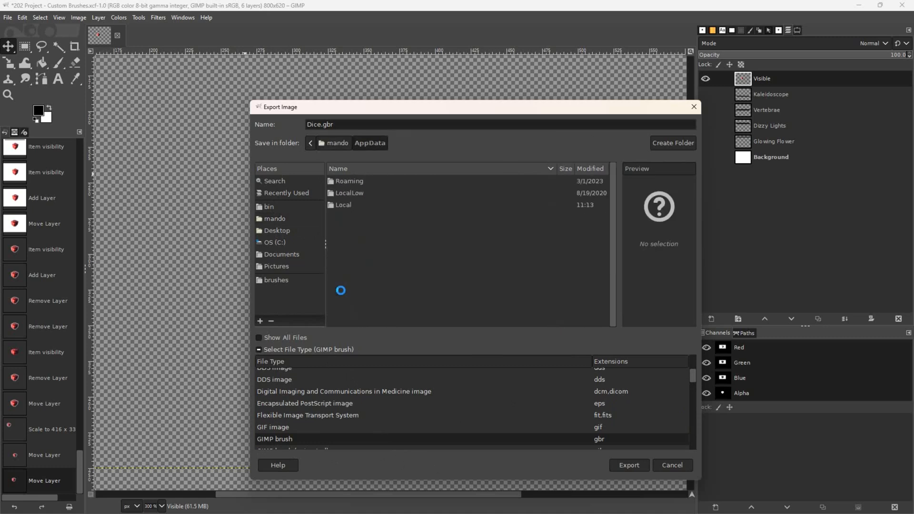
double_click(345, 184)
scroll(367, 260, down, 5)
double_click(350, 287)
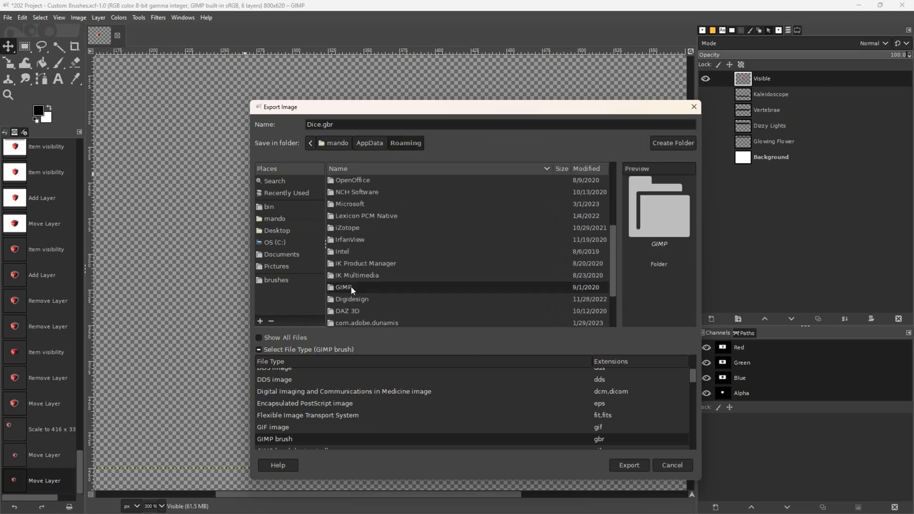
double_click(341, 181)
scroll(413, 273, down, 5)
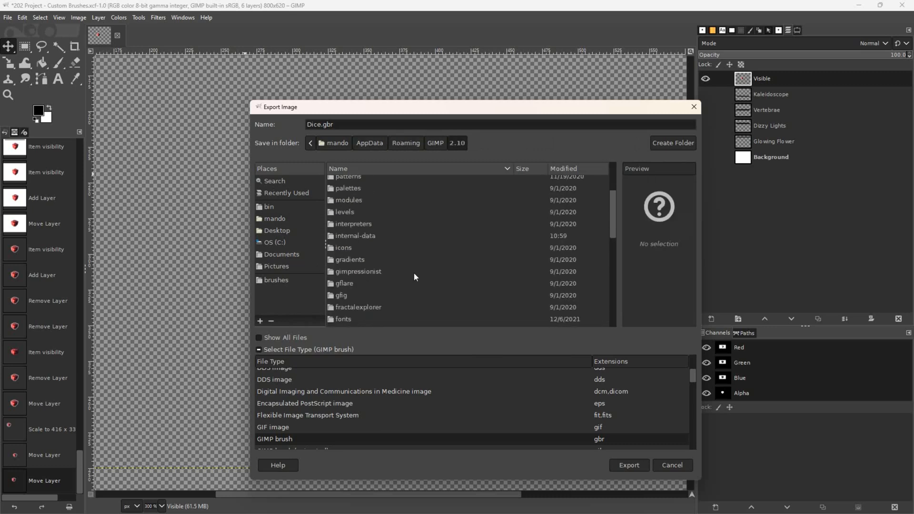
double_click(355, 290)
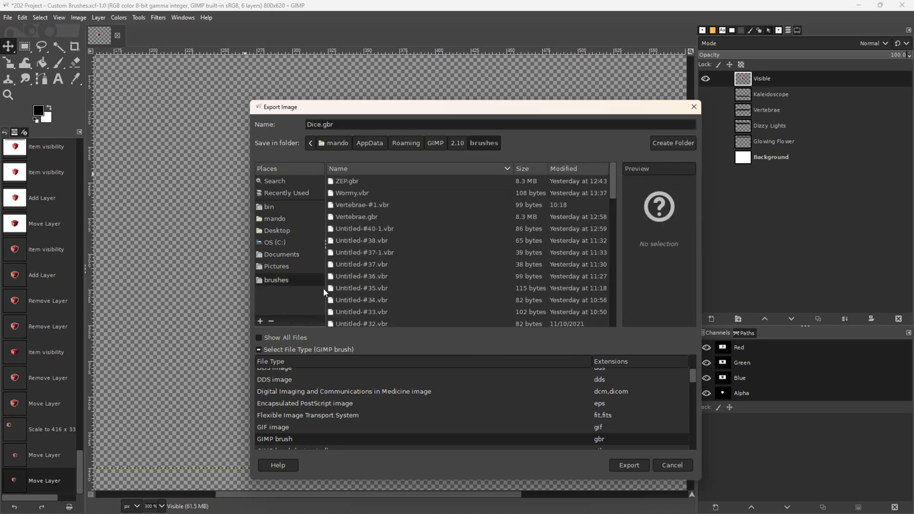
- Export Dice.gbr with the brush description set to Dice
click(620, 465)
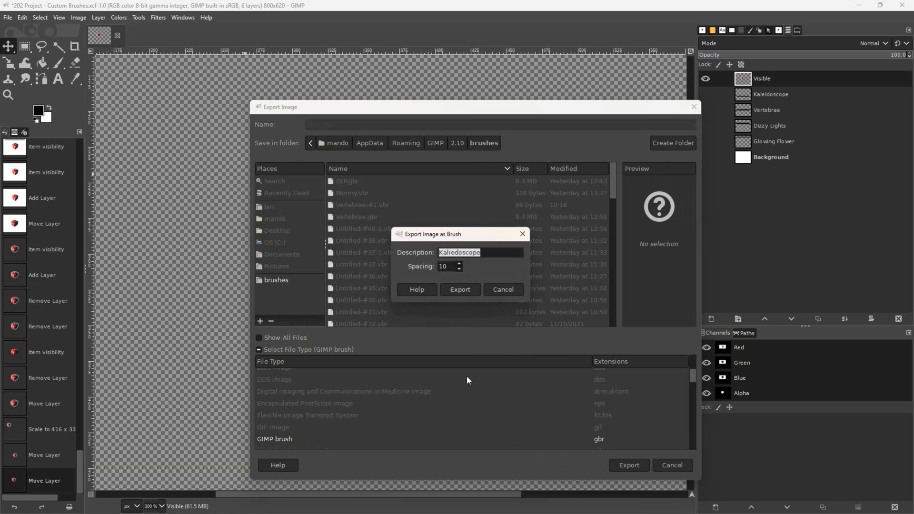
click(490, 254)
double_click(456, 252)
text(Dice)
click(453, 289)
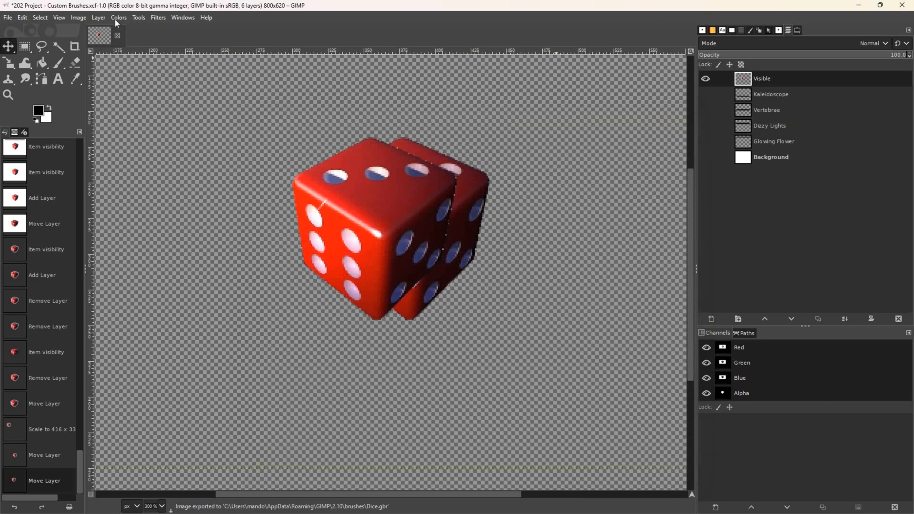
- Save and close the custom brushes project together with GIMP, and close the Pixabay browser window
click(11, 19)
key(Escape)
click(904, 7)
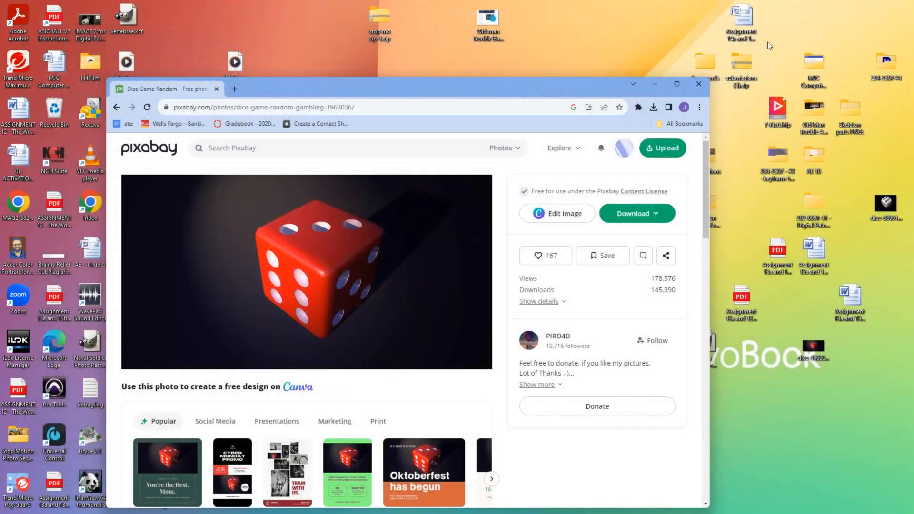
click(698, 84)
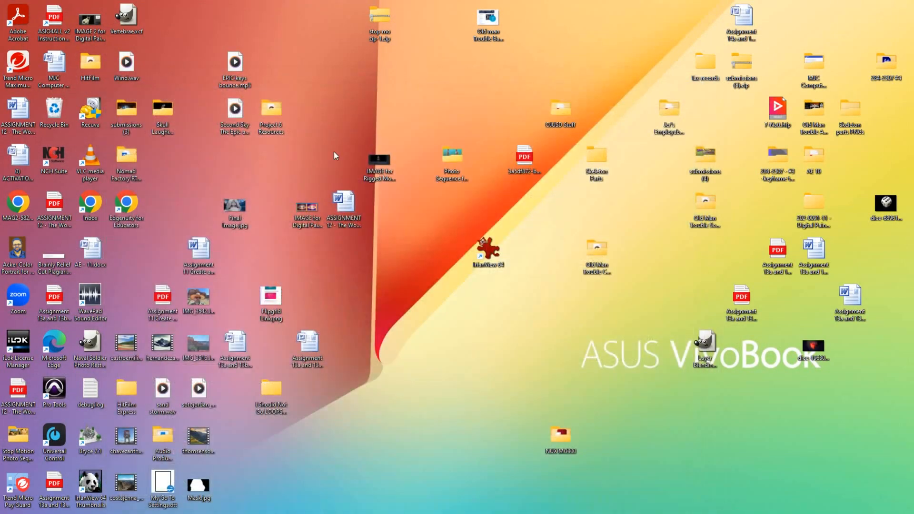
- Relaunch GIMP and reopen the recent project 202 Project - Custom Brushes.xcf
mouse_move(348, 513)
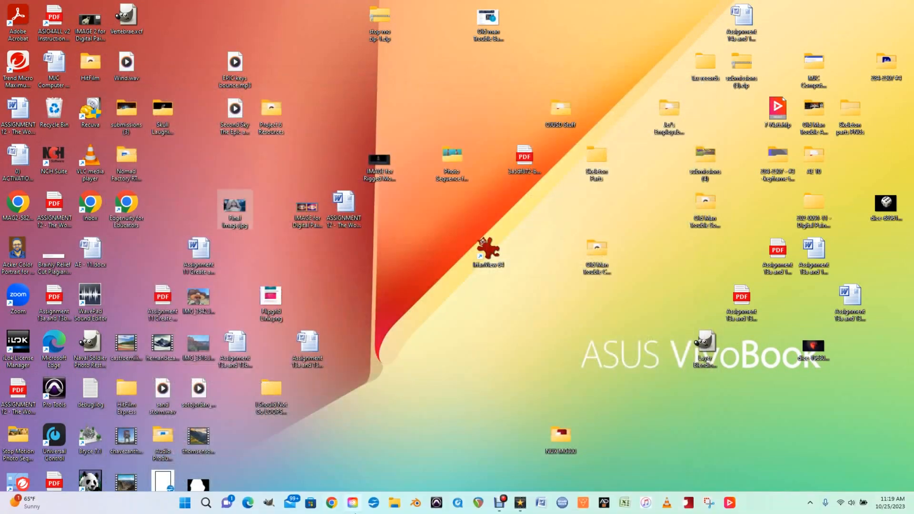
click(269, 503)
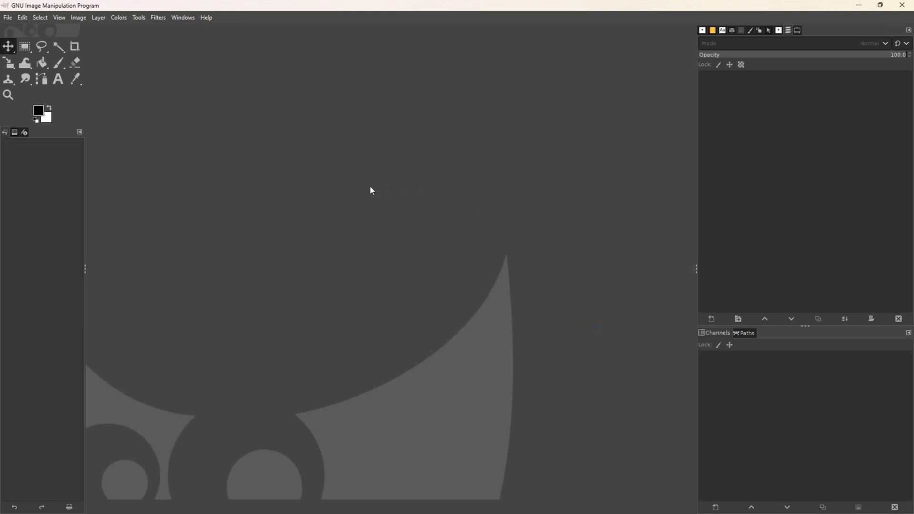
click(7, 18)
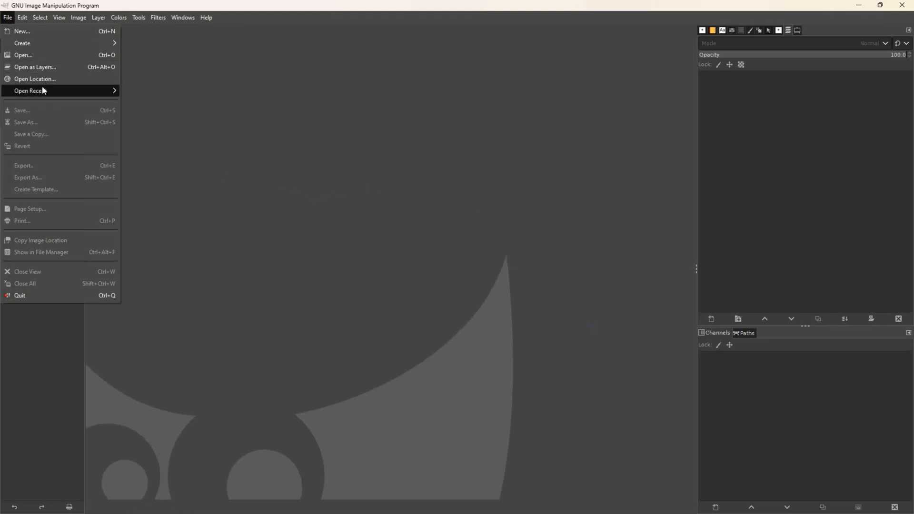
mouse_move(48, 91)
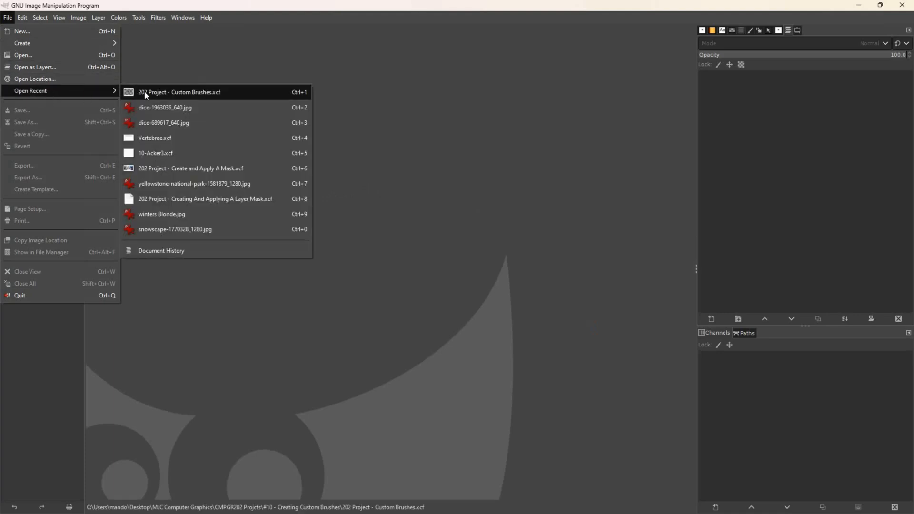
click(145, 90)
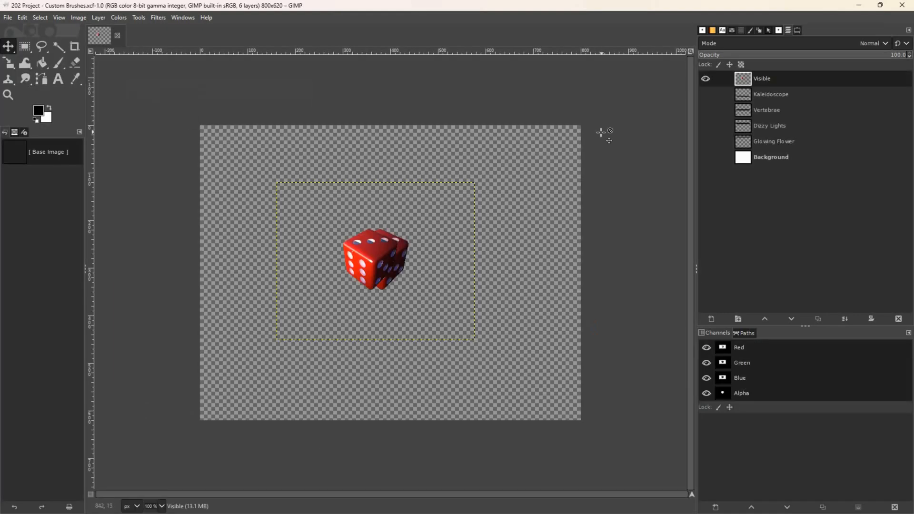
- Delete the Visible layer with the dice and add a new transparent 800 by 620 px layer named Layer
click(899, 319)
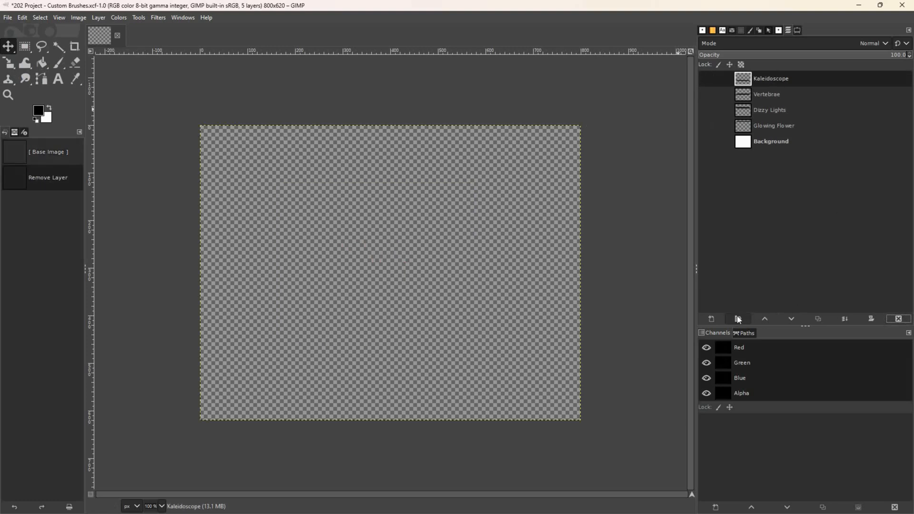
click(712, 319)
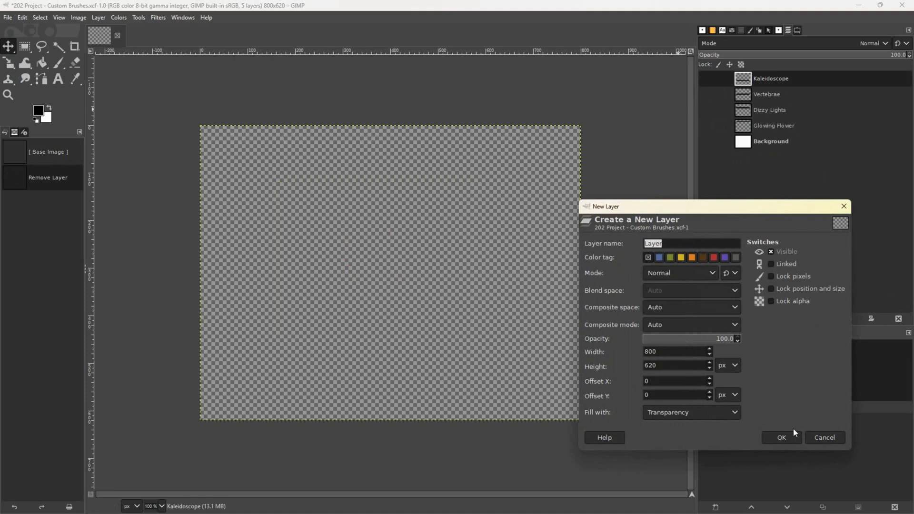
click(781, 436)
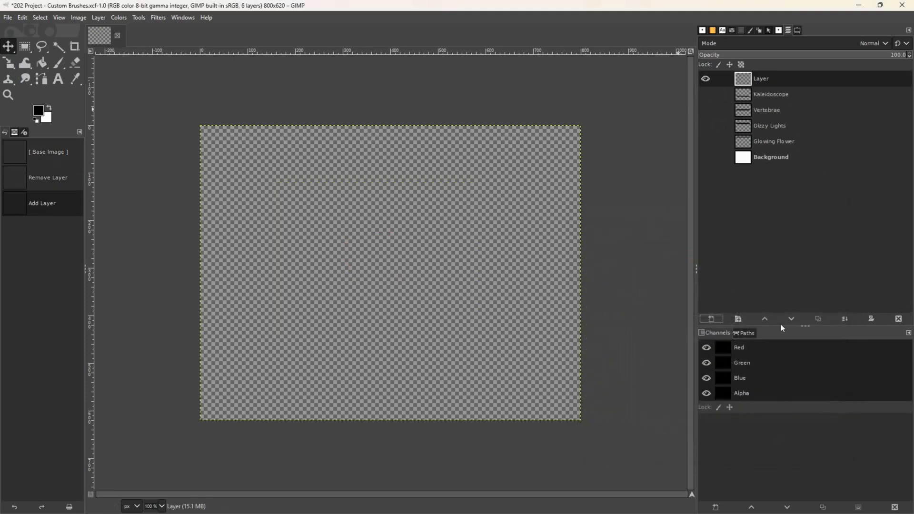
- Choose the custom Dice brush and activate the Paintbrush tool
click(779, 31)
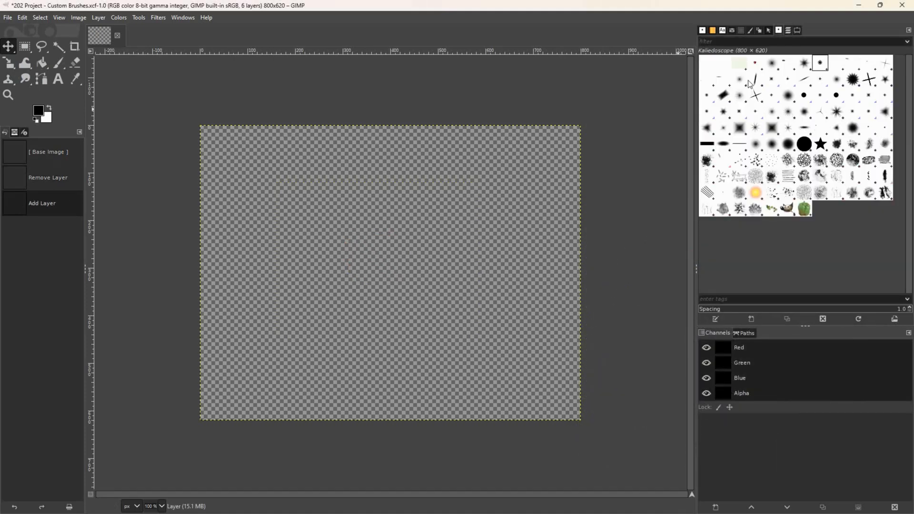
click(756, 63)
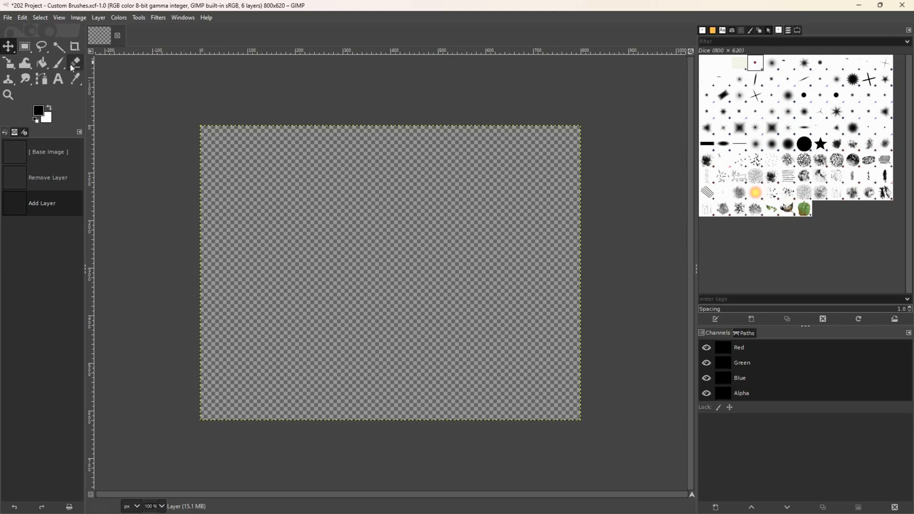
click(58, 62)
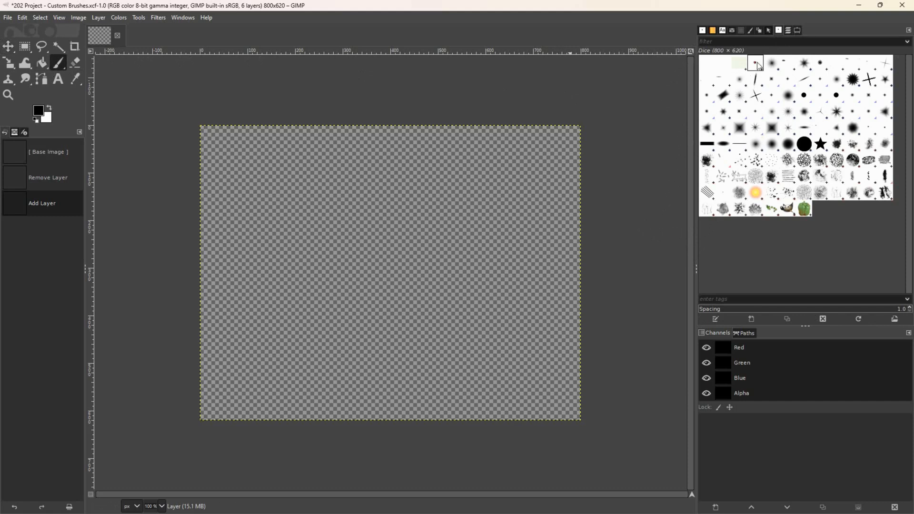
- Make the Kaleidoscope, Vertebrae, Dizzy Lights, Glowing Flower and Background layers visible
click(789, 30)
click(705, 94)
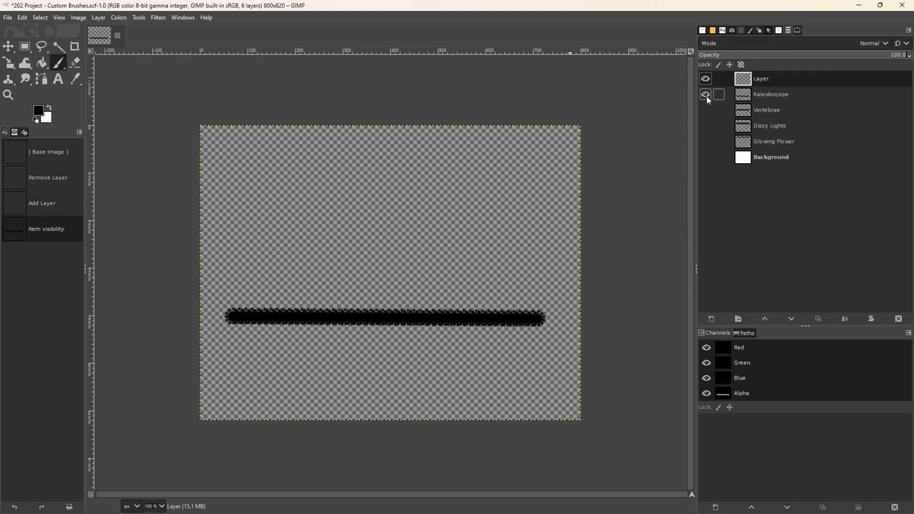
click(706, 110)
click(706, 126)
click(706, 142)
click(706, 157)
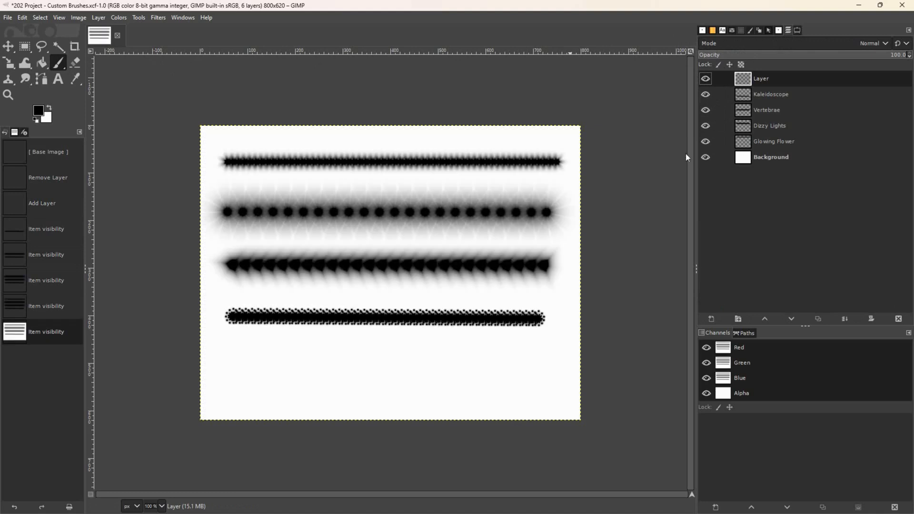
- Try a Dice brush stroke in the empty area below the four existing strokes, and undo it
drag(220, 370, 241, 374)
drag(291, 390, 474, 394)
key(ctrl+z)
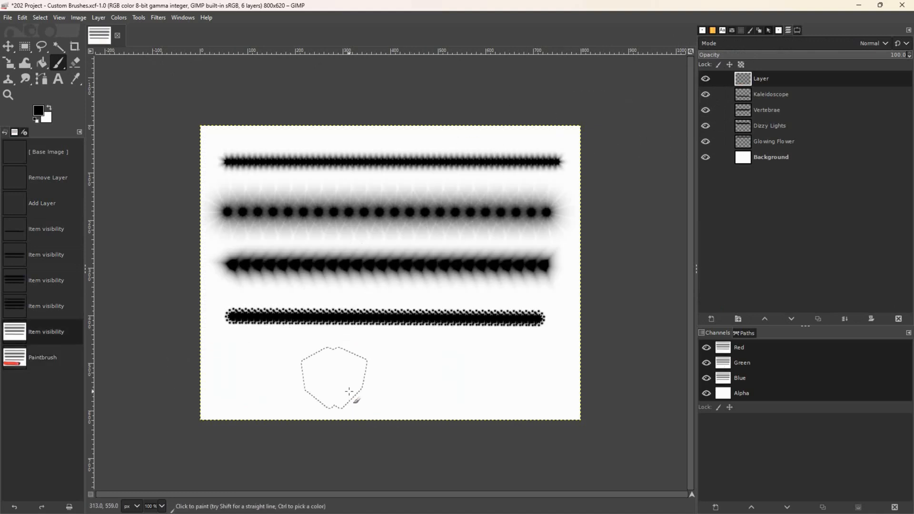
- Reduce the Dice brush size to about 521, test it with a short stroke below the others and undo the stroke
key(bracketleft)
key(bracketleft)
key(bracketleft)
key(bracketleft)
key(bracketleft)
key(bracketleft)
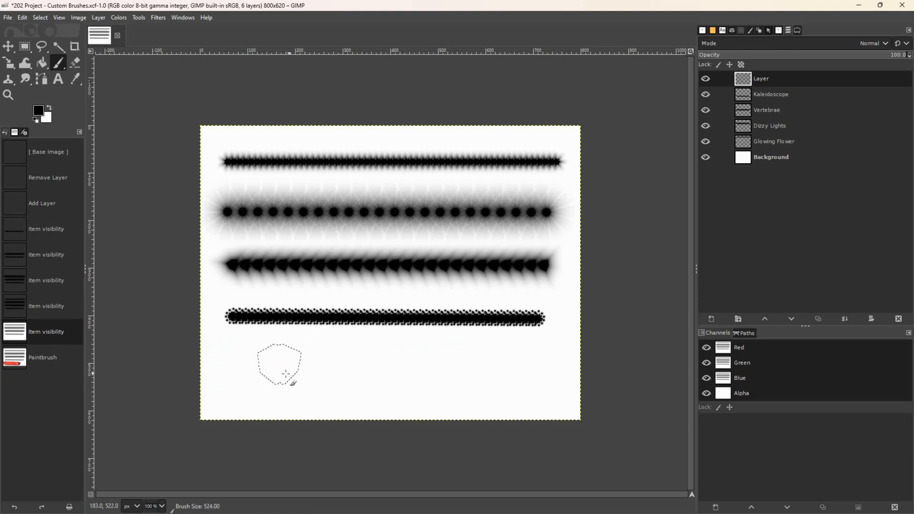
drag(253, 373, 360, 370)
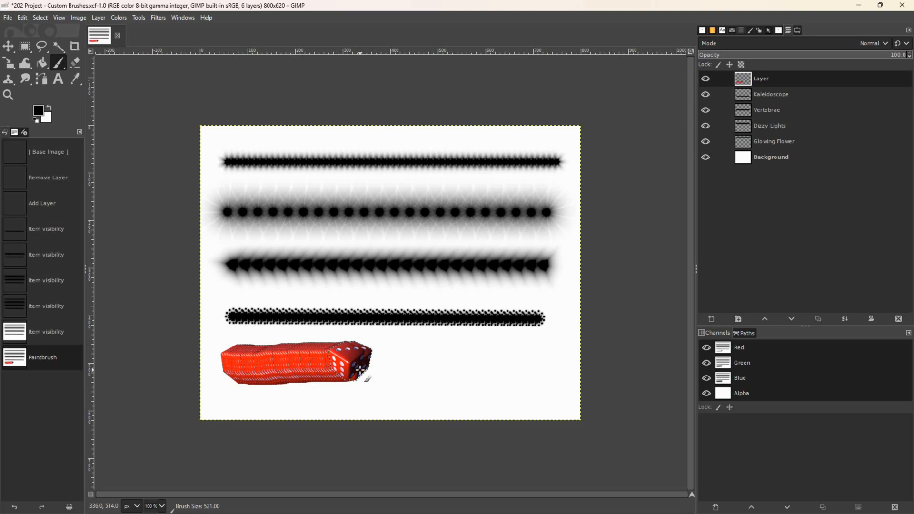
key(ctrl+z)
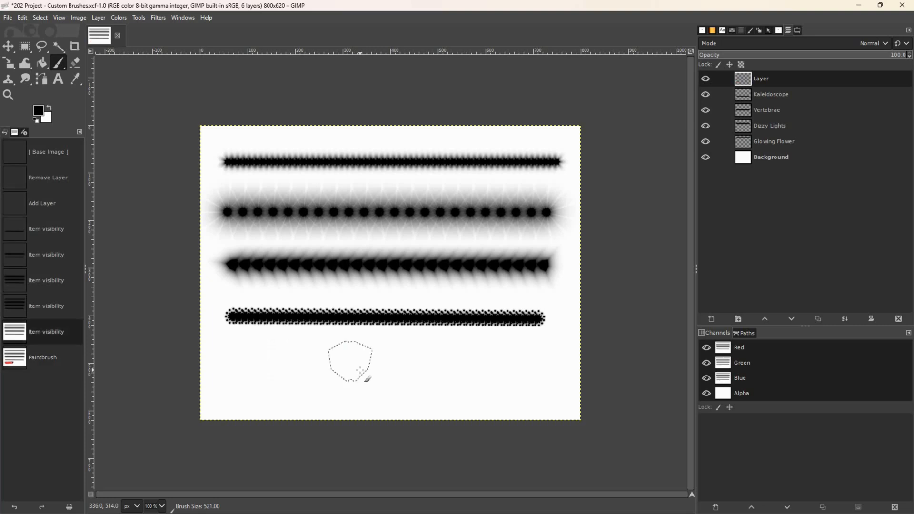
- Reduce the Dice brush size further to 355, trying a short horizontal stroke and undoing it
key(bracketleft)
key(bracketleft)
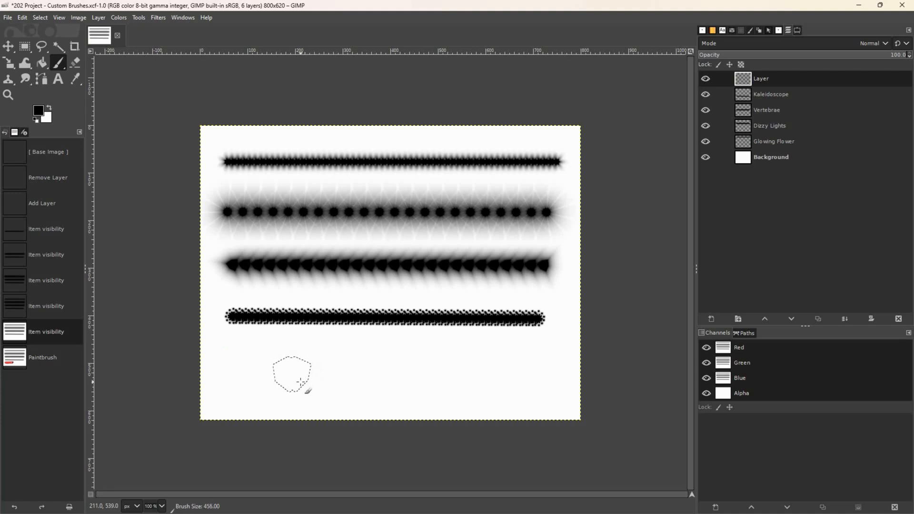
key(bracketleft)
key(bracketleft)
key(bracketleft)
key(bracketleft)
key(bracketleft)
drag(243, 370, 374, 373)
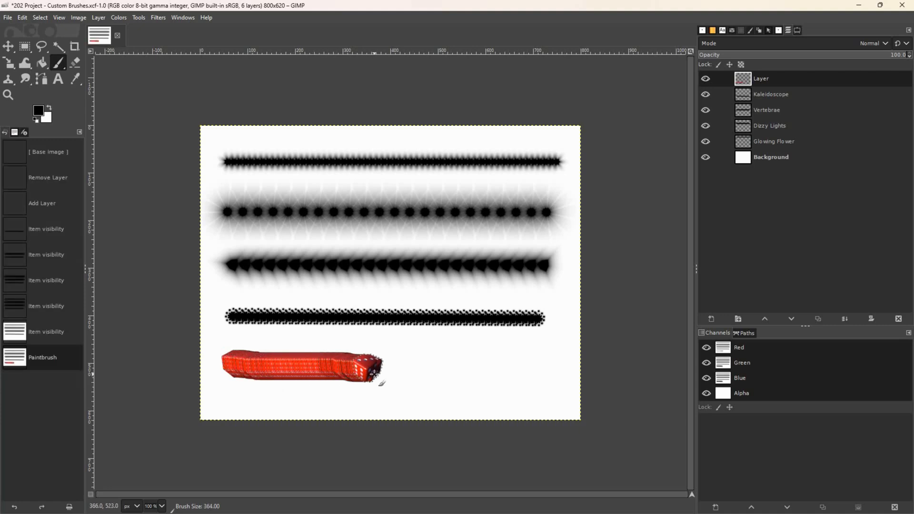
key(ctrl+z)
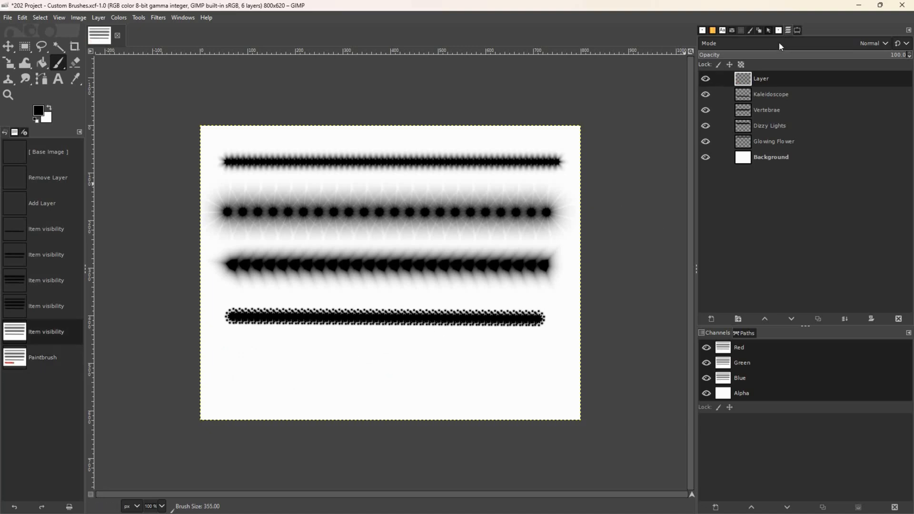
- Set the Dice brush spacing to 12, test it with a long stroke below the others and undo the stroke
click(798, 31)
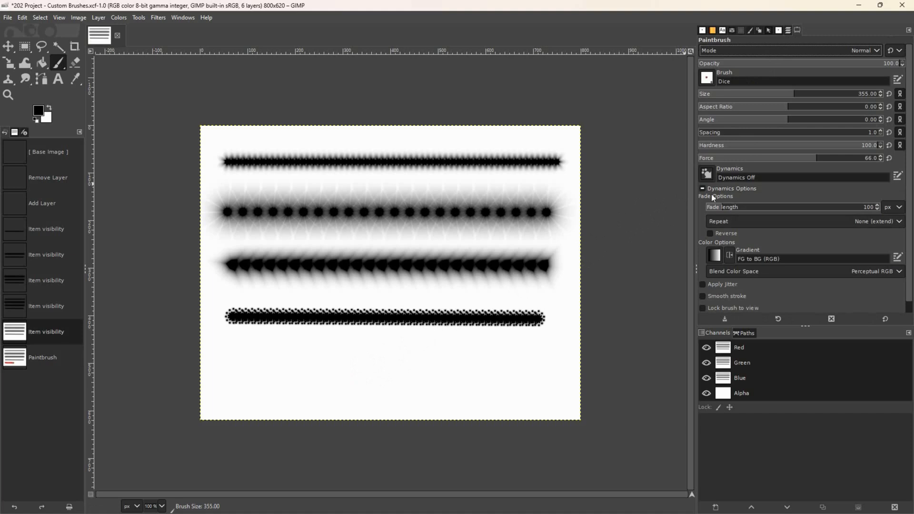
click(726, 134)
drag(244, 358, 525, 369)
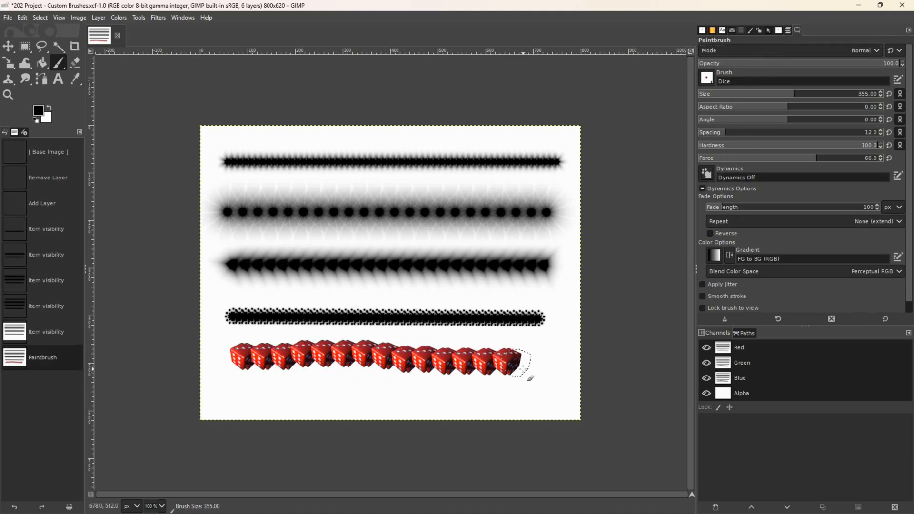
key(ctrl+z)
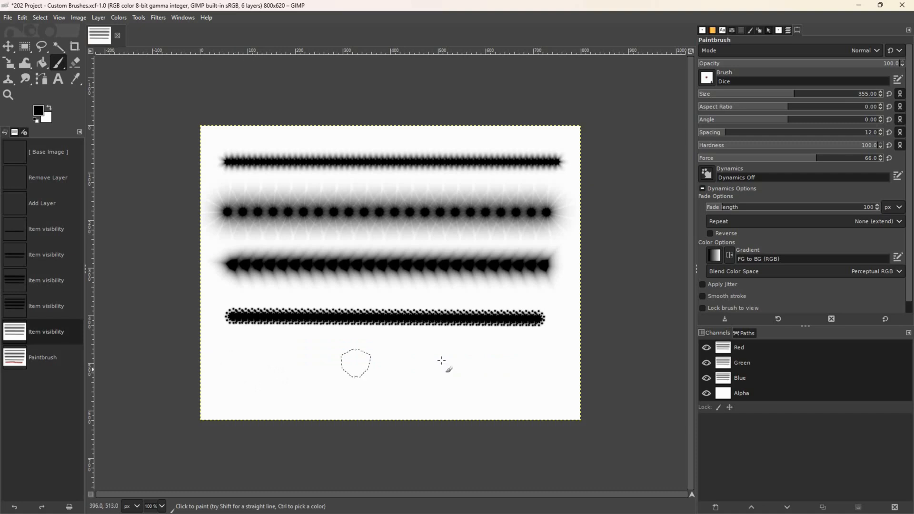
- Try a Dice stroke with the brush hardness at 41 and the force at 33, and undo it
click(773, 148)
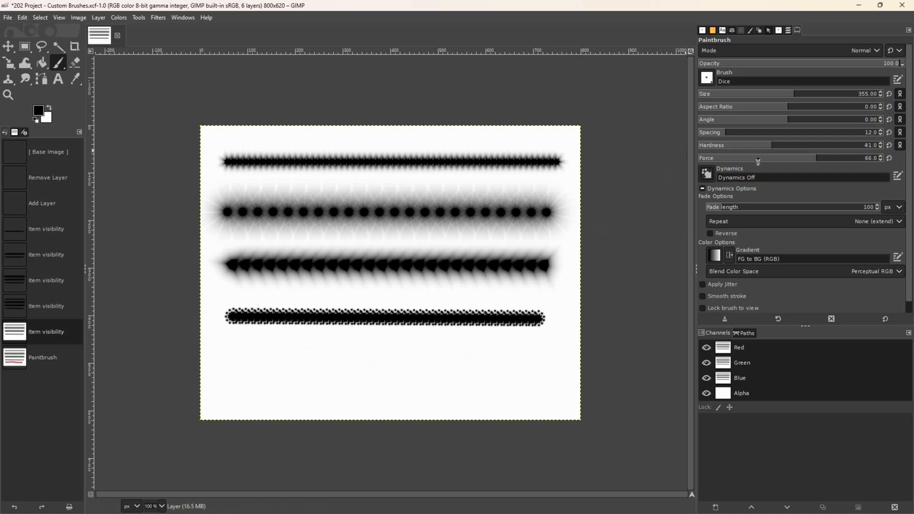
click(759, 158)
drag(247, 366, 505, 358)
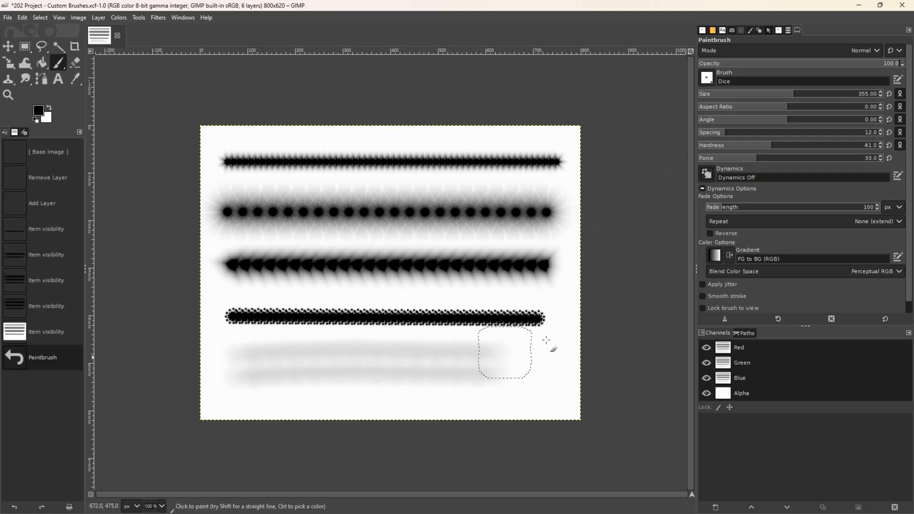
key(ctrl+z)
- Raise the brush force to 53, test it with a stroke and undo the stroke
drag(755, 162, 794, 159)
drag(257, 373, 433, 376)
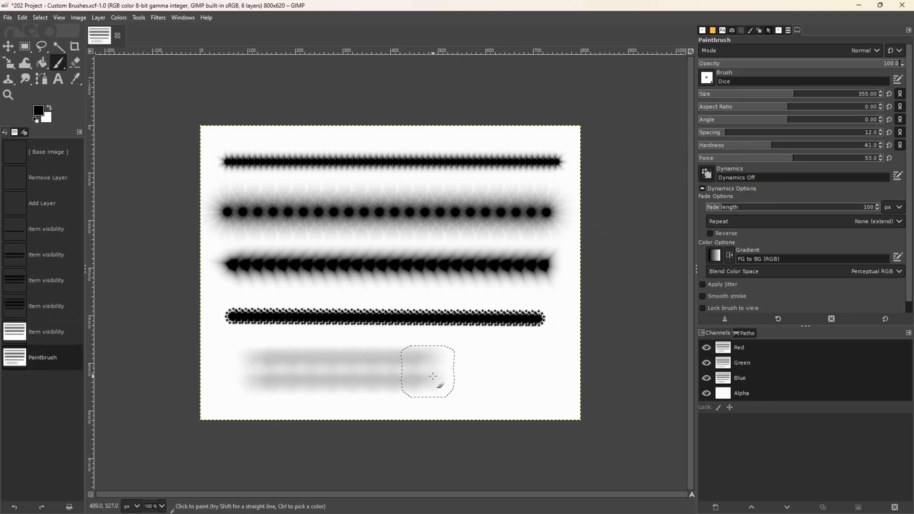
key(ctrl+z)
- Try Dice strokes with the brush hardness at 64 and at 83, undoing each stroke
drag(771, 151, 812, 145)
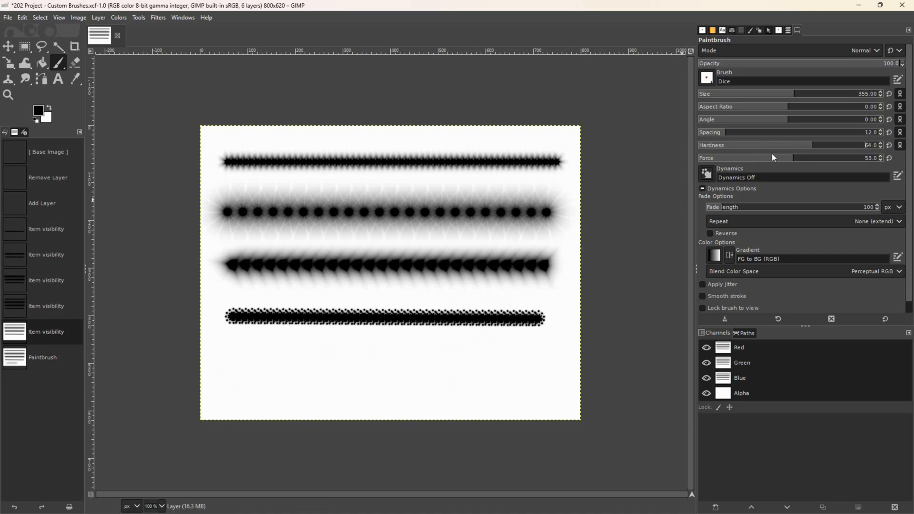
mouse_move(509, 358)
mouse_down()
mouse_move(472, 373)
mouse_move(398, 377)
mouse_move(245, 368)
mouse_up()
key(ctrl+z)
drag(523, 358, 241, 376)
key(ctrl+z)
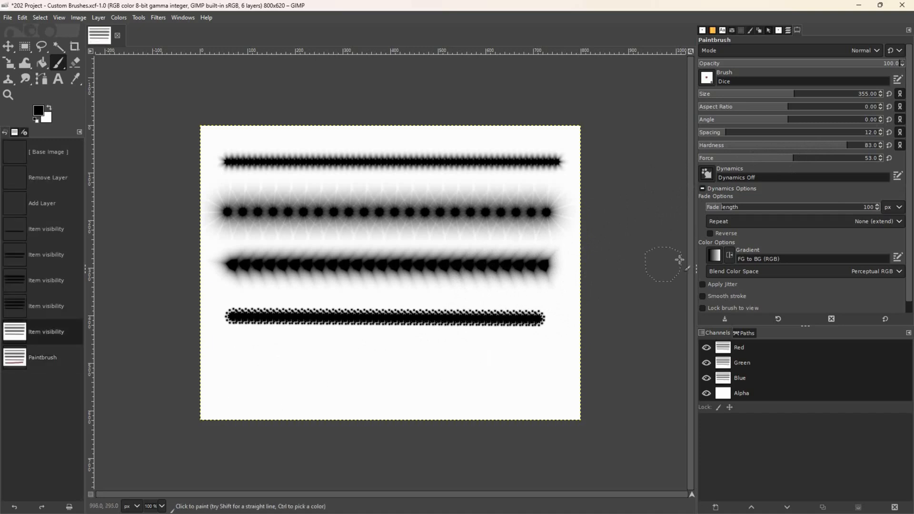
- Raise the brush force to 80, test it with a long stroke across the canvas and undo the stroke
drag(786, 161, 843, 161)
drag(558, 364, 236, 378)
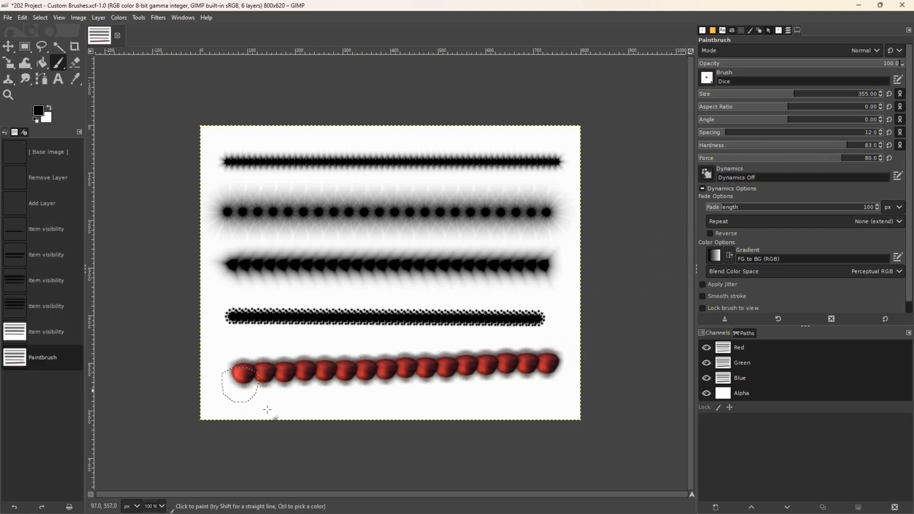
mouse_move(394, 513)
key(ctrl+z)
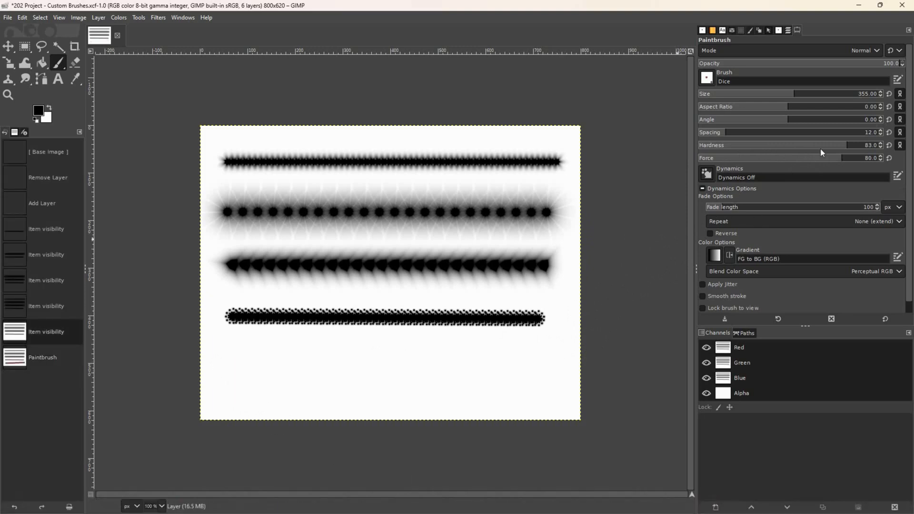
- Set both the brush hardness and force to 100, trying a Dice stroke and undoing it
mouse_move(850, 149)
mouse_down()
mouse_move(896, 152)
mouse_move(881, 160)
mouse_up()
drag(232, 365, 394, 364)
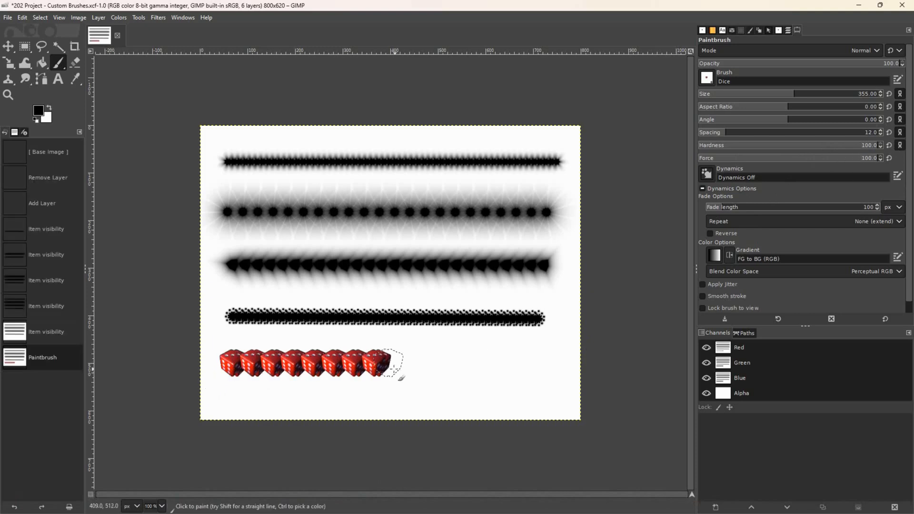
key(ctrl+z)
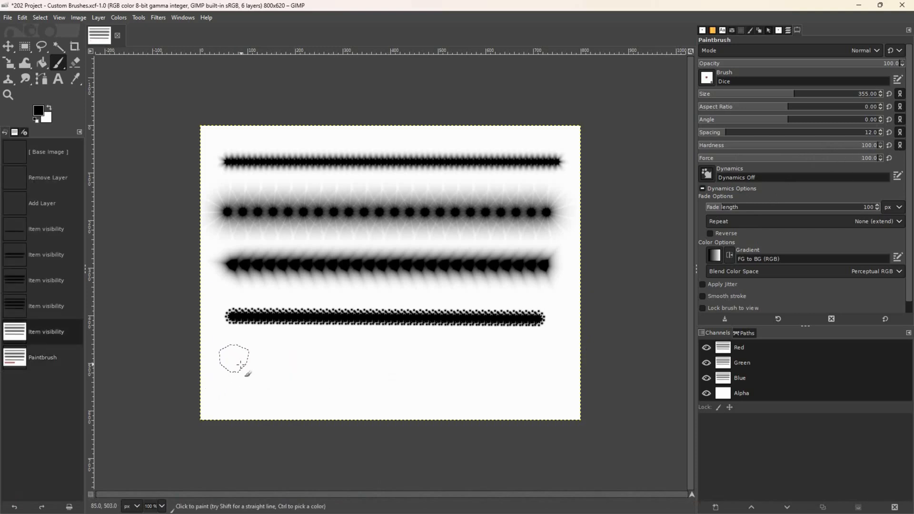
- Reduce the Dice brush size to 320, test it with a short stroke and undo the stroke
key(bracketleft)
key(bracketleft)
key(bracketleft)
key(bracketleft)
key(bracketleft)
key(bracketleft)
key(bracketleft)
key(bracketleft)
key(bracketleft)
key(bracketleft)
key(bracketleft)
key(bracketleft)
key(bracketleft)
key(bracketleft)
drag(240, 367, 302, 367)
key(ctrl+z)
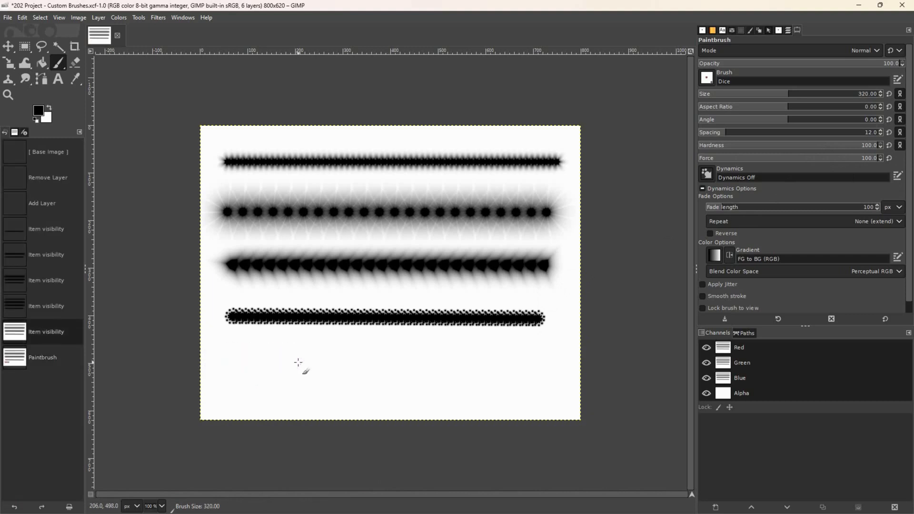
- Reduce the Dice brush size to 289, test it with a short stroke and undo the stroke
key(bracketleft)
drag(238, 363, 299, 364)
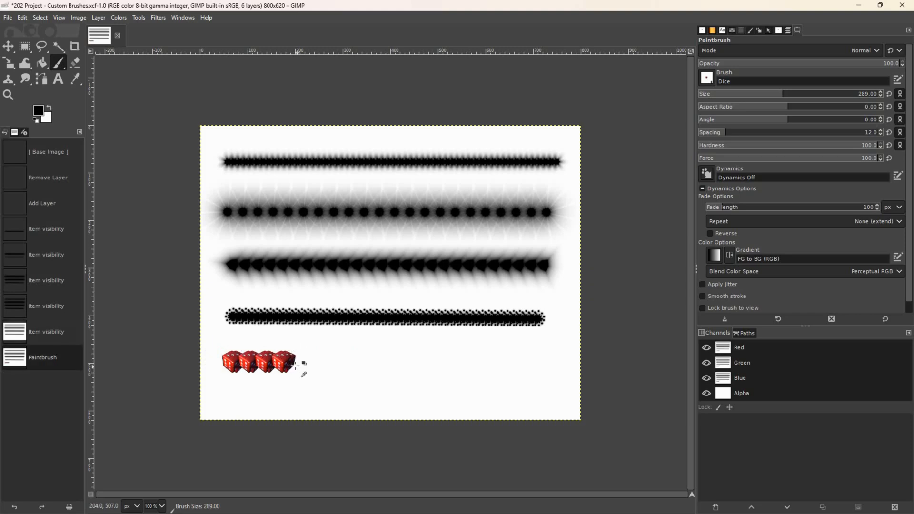
key(ctrl+z)
- Reduce the Dice brush size to 269, test it with a short stroke and undo the stroke
key(bracketleft)
key(bracketleft)
key(bracketleft)
key(bracketleft)
key(bracketleft)
key(bracketleft)
drag(265, 363, 309, 367)
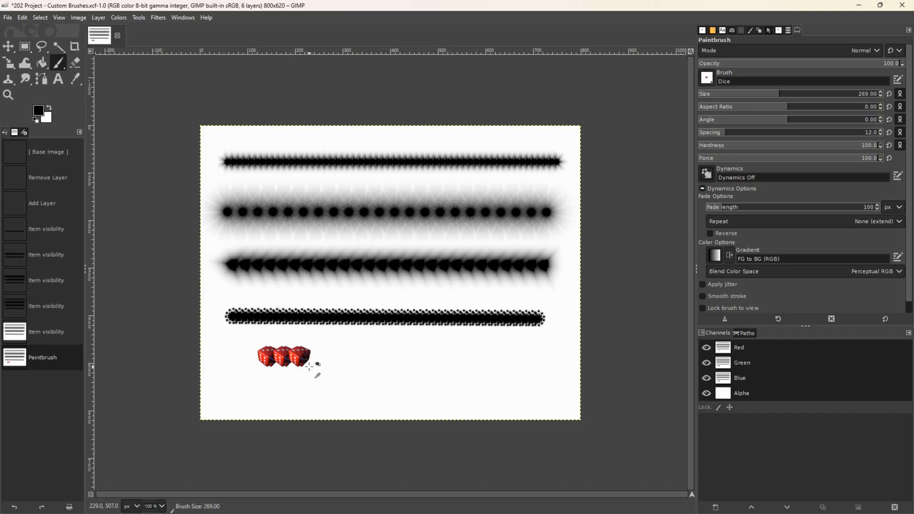
key(ctrl+z)
- Paint a straight horizontal Dice stroke across the canvas below the fourth sample stroke
click(237, 362)
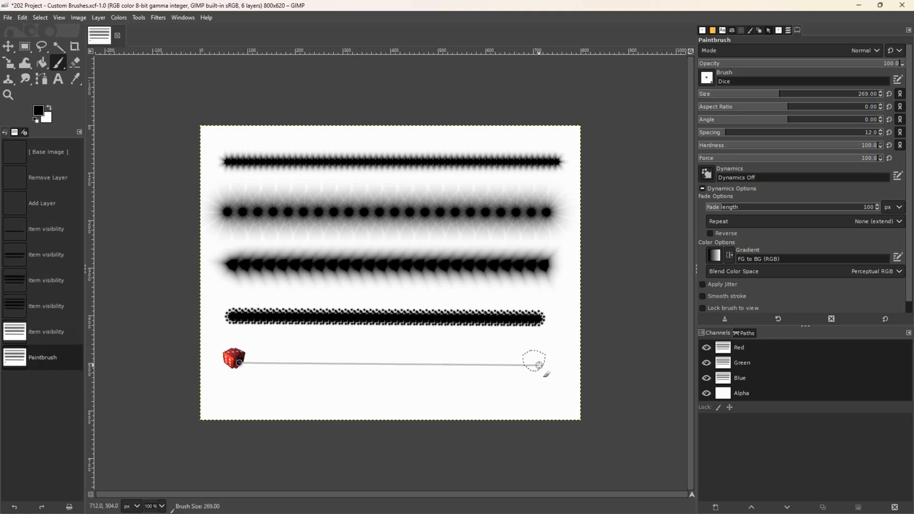
shift+click(542, 365)
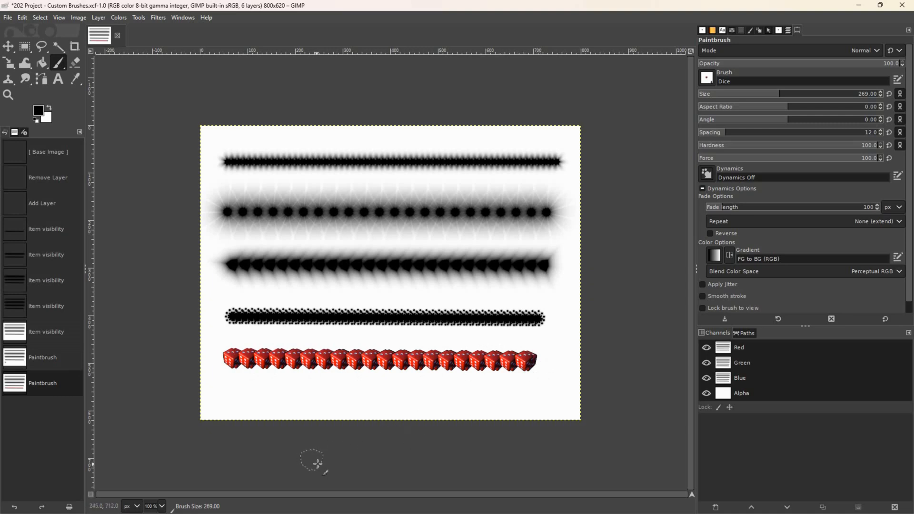
- Rename the layer holding the dice stroke as Dice and save the project
click(789, 31)
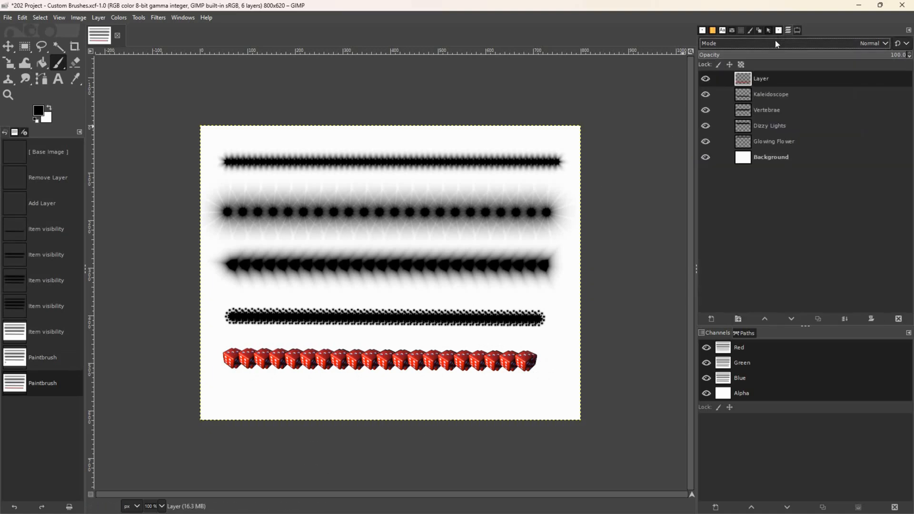
double_click(761, 79)
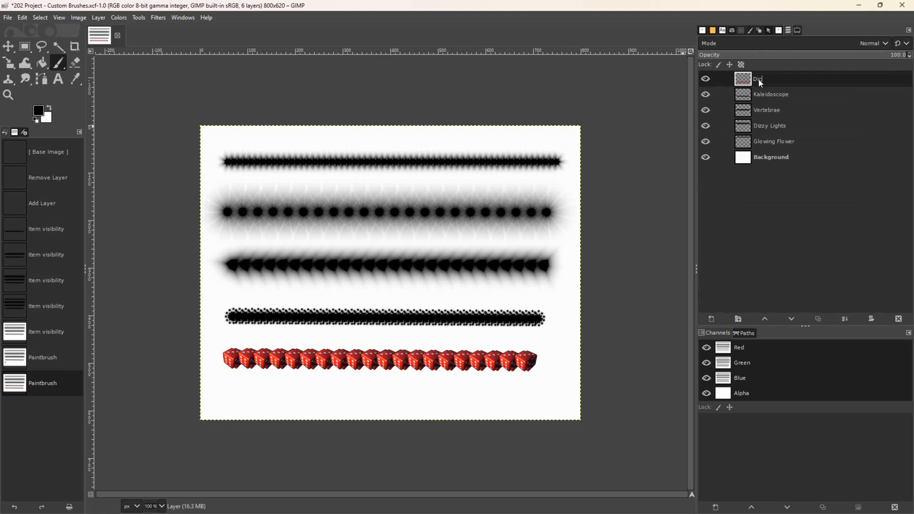
key(Return)
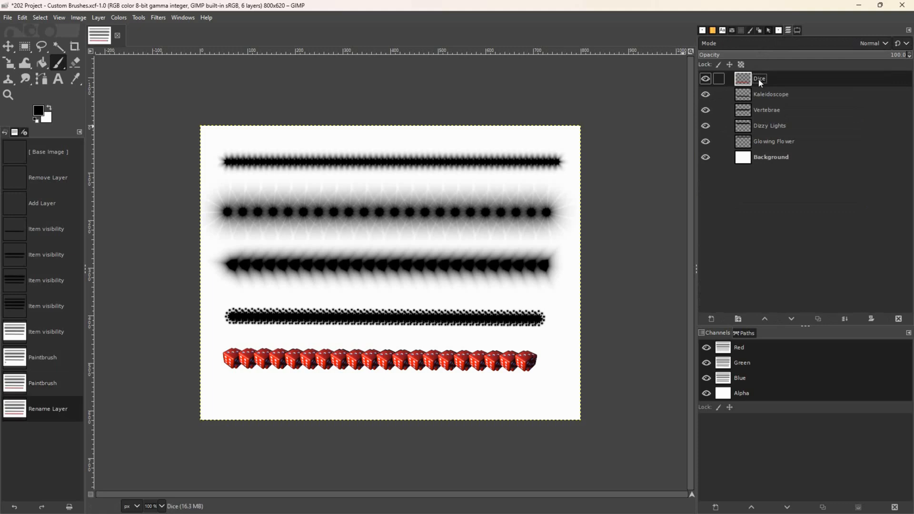
key(r)
key(ctrl+s)
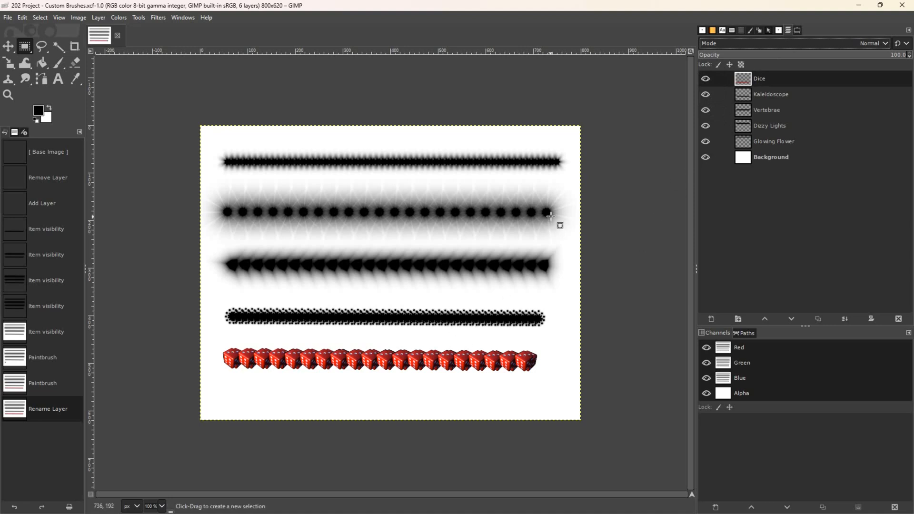
- Hide the Glowing Flower, Dizzy Lights, Vertebrae, Kaleidoscope and Dice layers, and add a new layer at the top of the stack
click(705, 142)
click(706, 126)
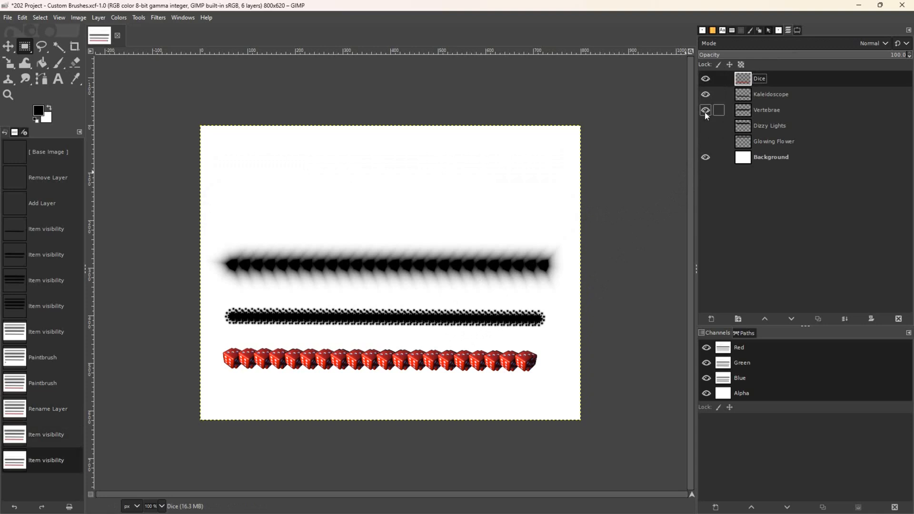
click(706, 110)
click(706, 95)
click(706, 79)
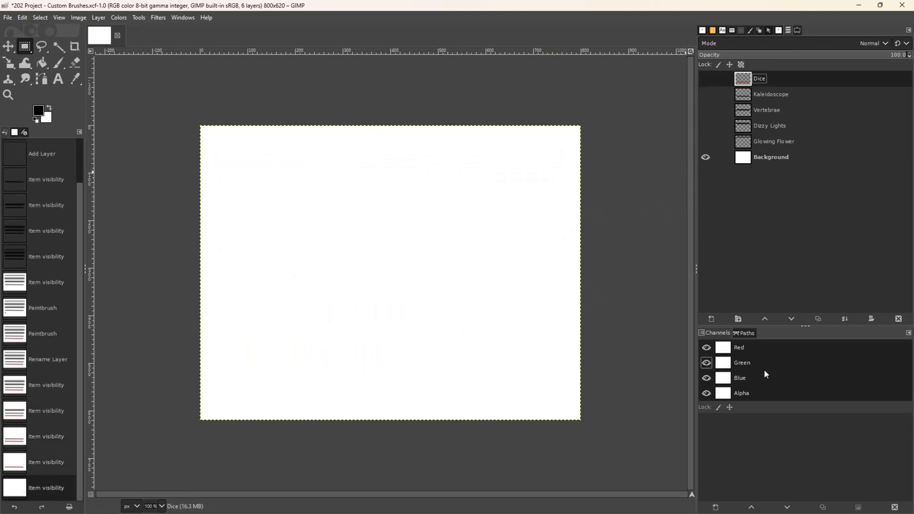
click(714, 319)
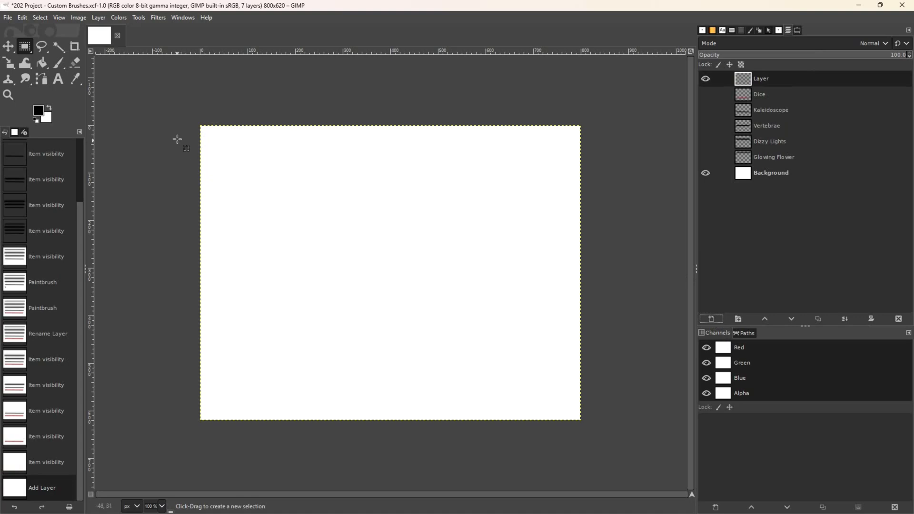
- Switch to Google Chrome, search the web for pixabay and open the Pixabay website
drag(821, 10, 833, 57)
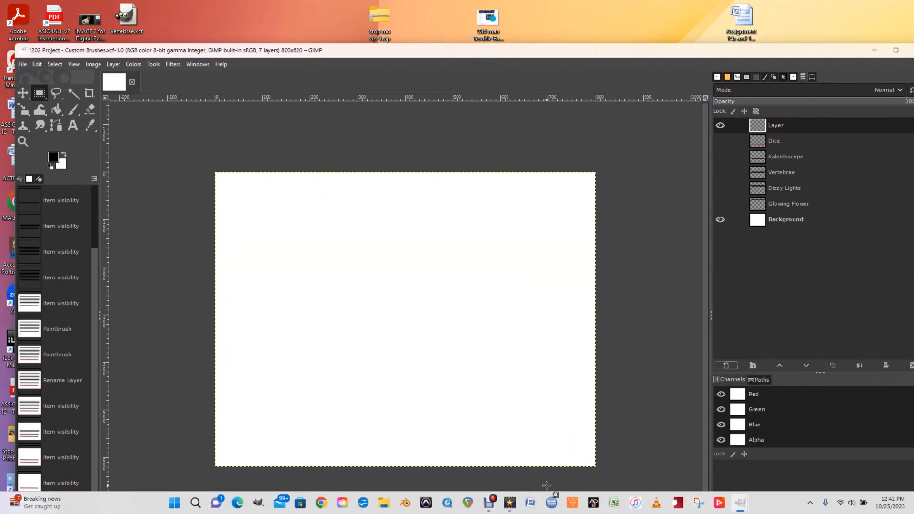
mouse_move(508, 510)
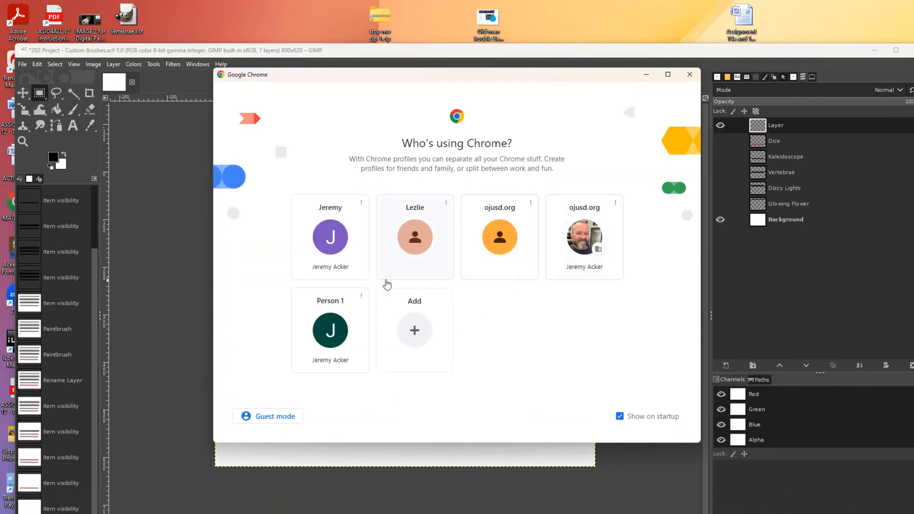
click(330, 243)
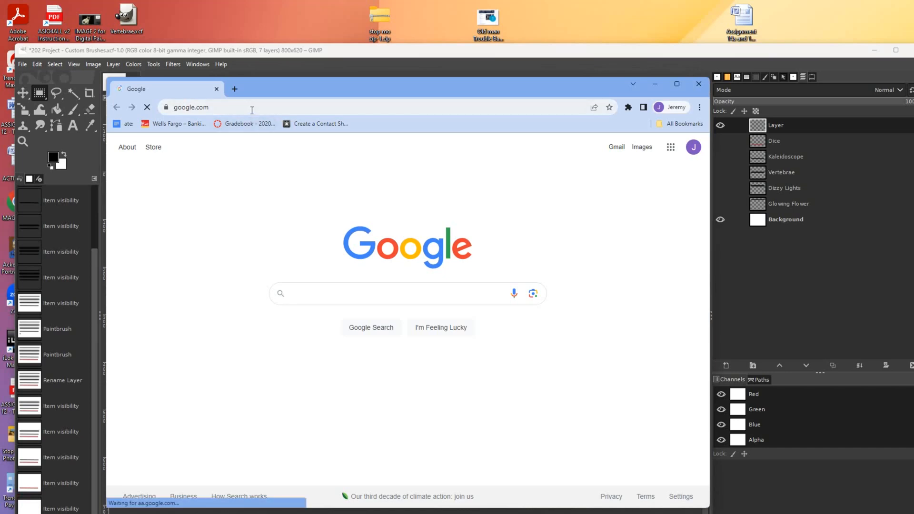
click(252, 107)
text(pix)
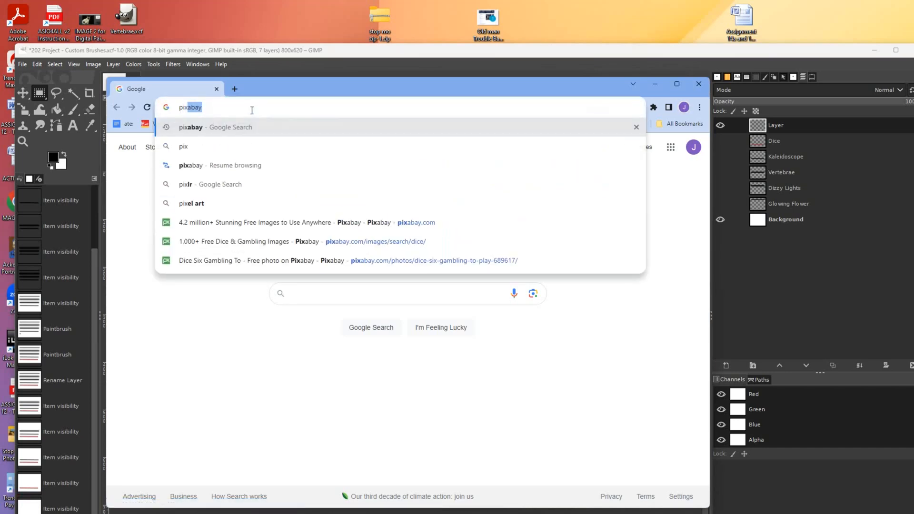
text(abay)
key(Return)
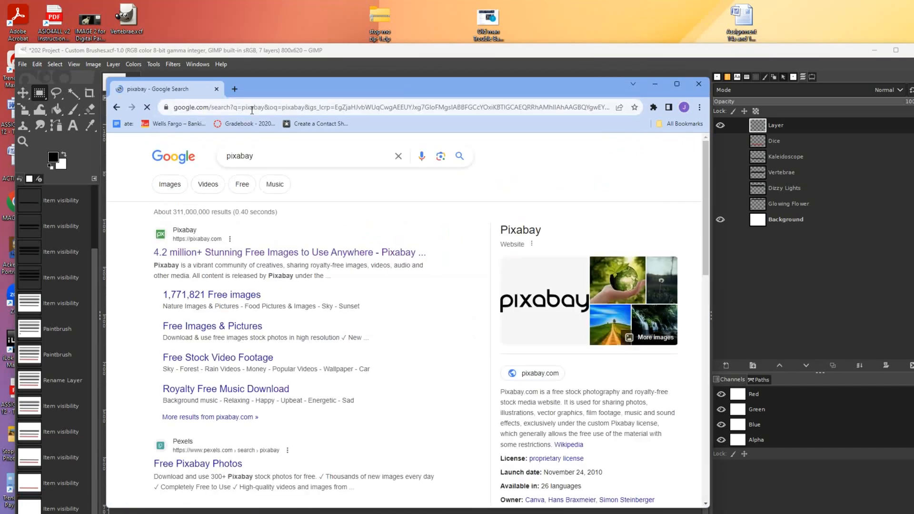
click(182, 256)
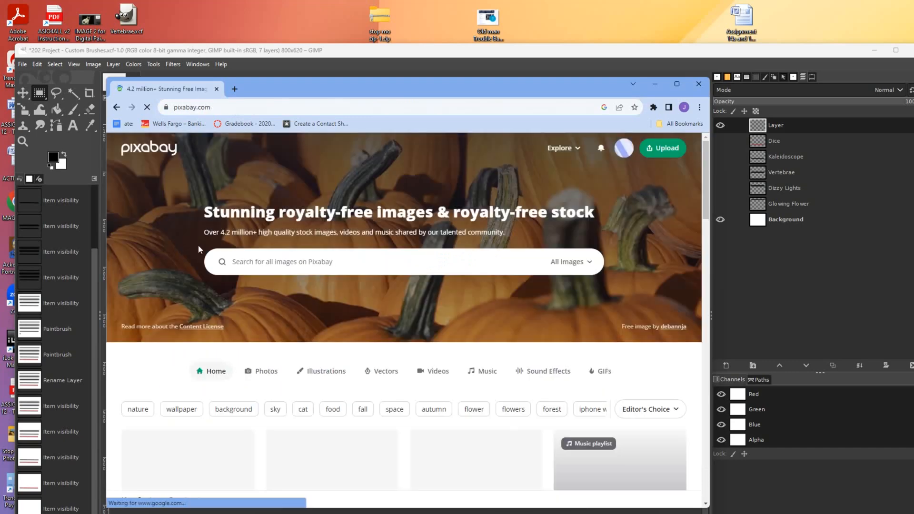
- Search Pixabay for "Natural landscape" images
click(239, 261)
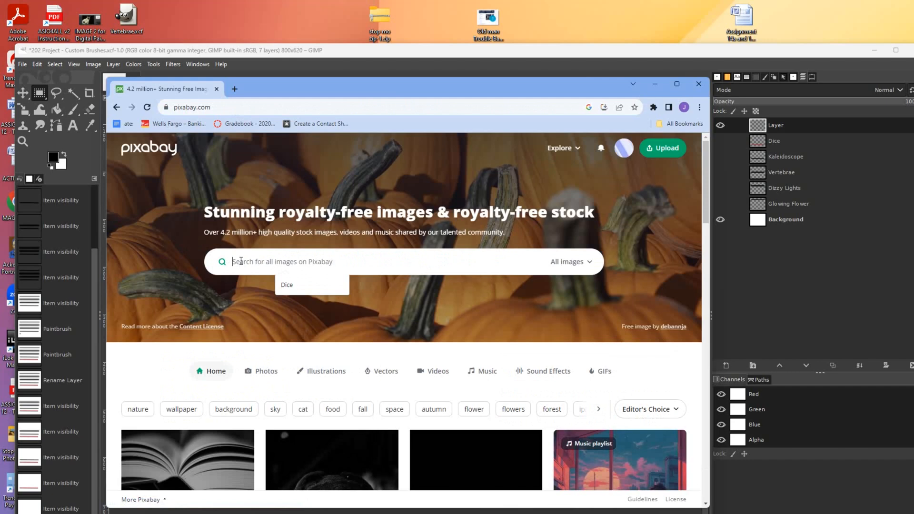
text(Natural)
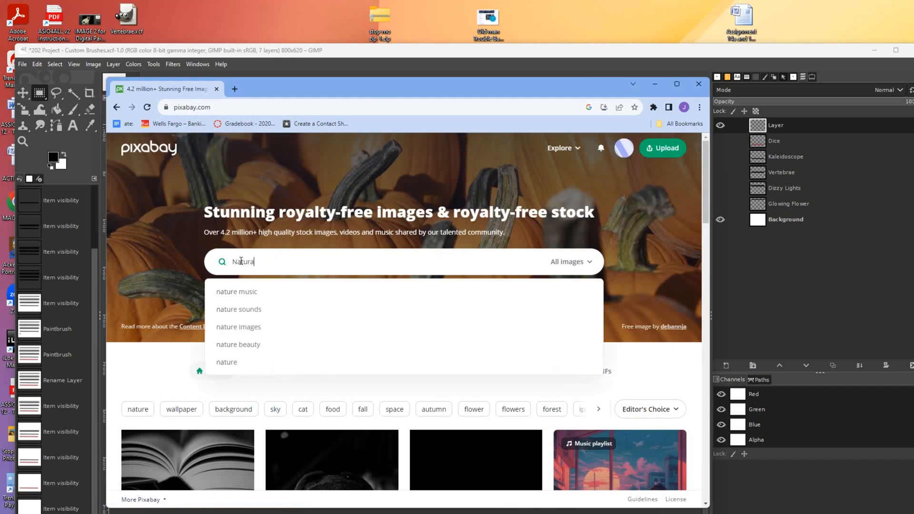
text( landscape)
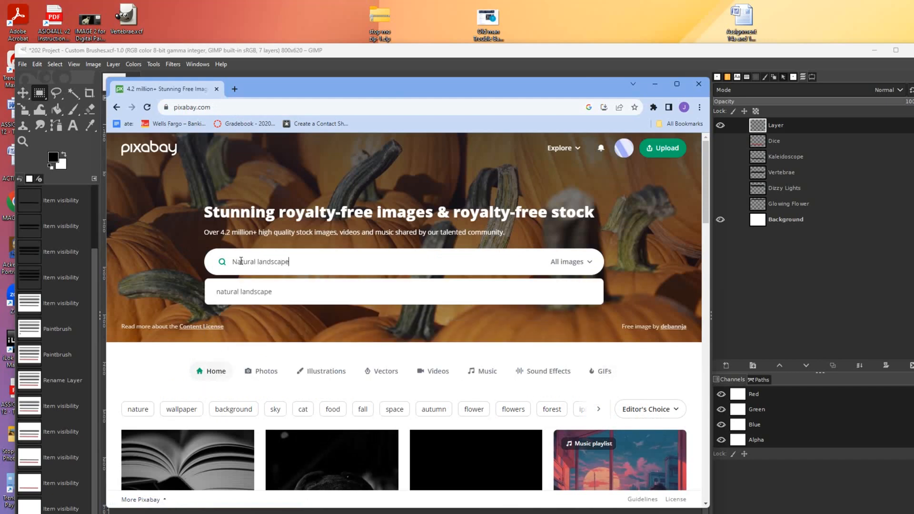
key(Return)
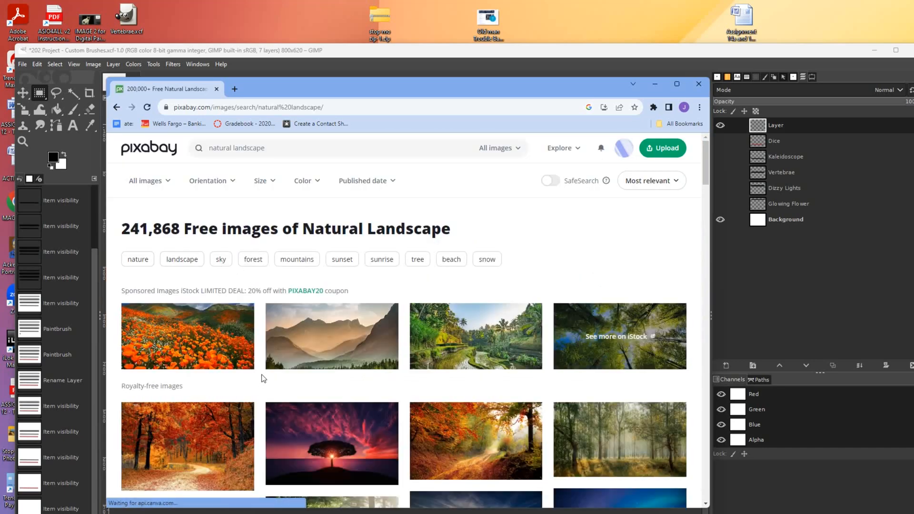
scroll(264, 379, down, 3)
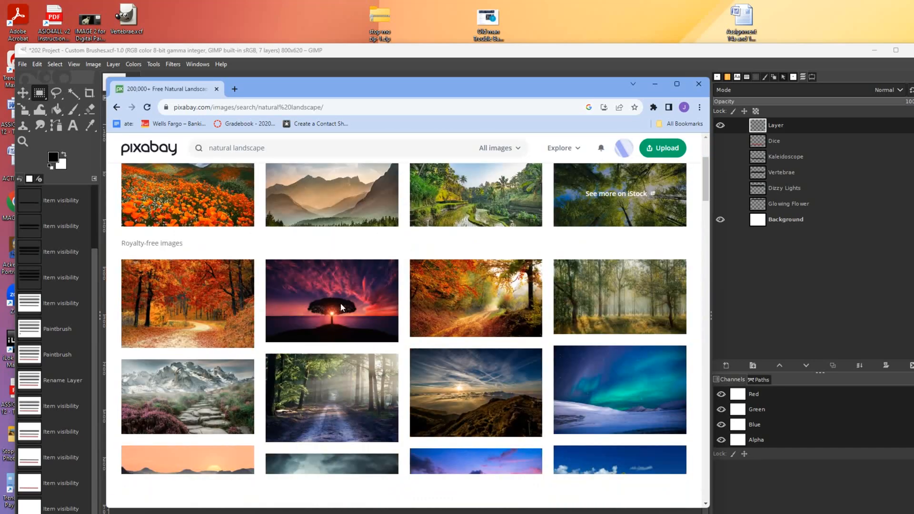
click(341, 307)
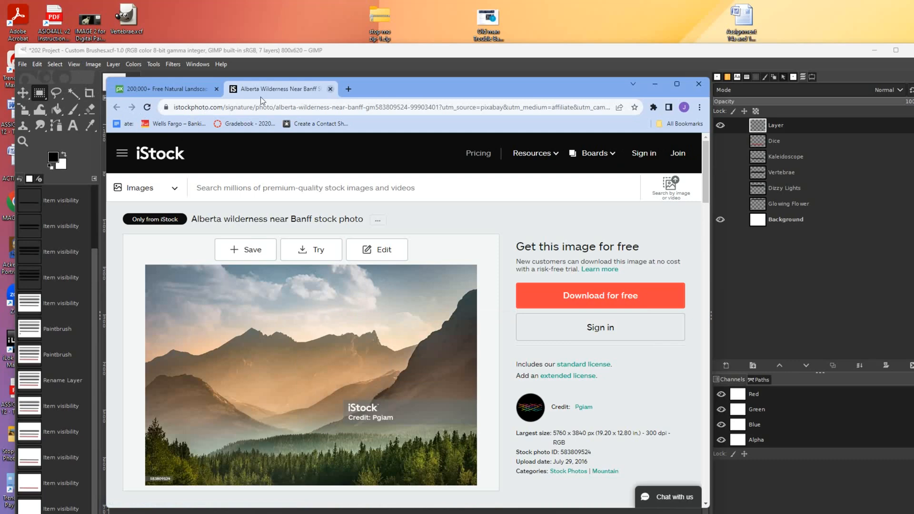
key(ctrl+w)
- Open the thunderstorm ocean lightning photo from the results and download it as a 1280×720 JPG
scroll(328, 194, down, 10)
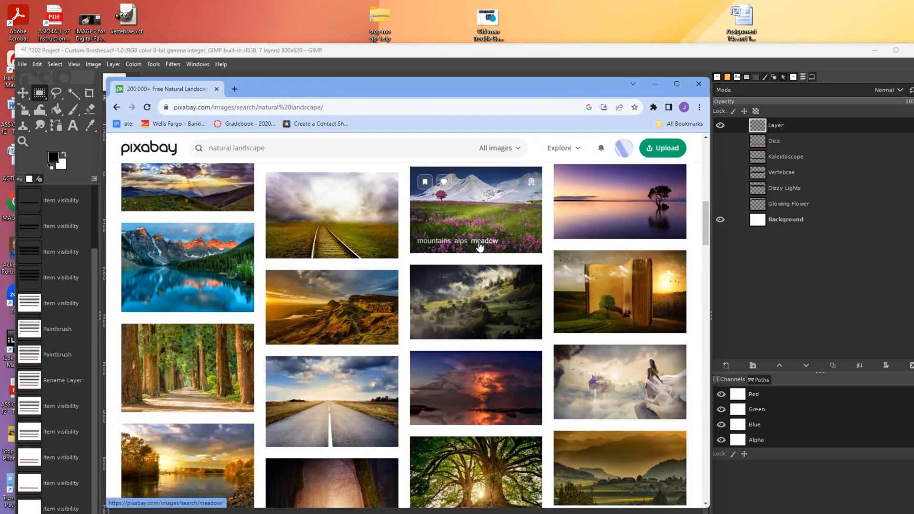
click(477, 246)
click(471, 382)
click(632, 214)
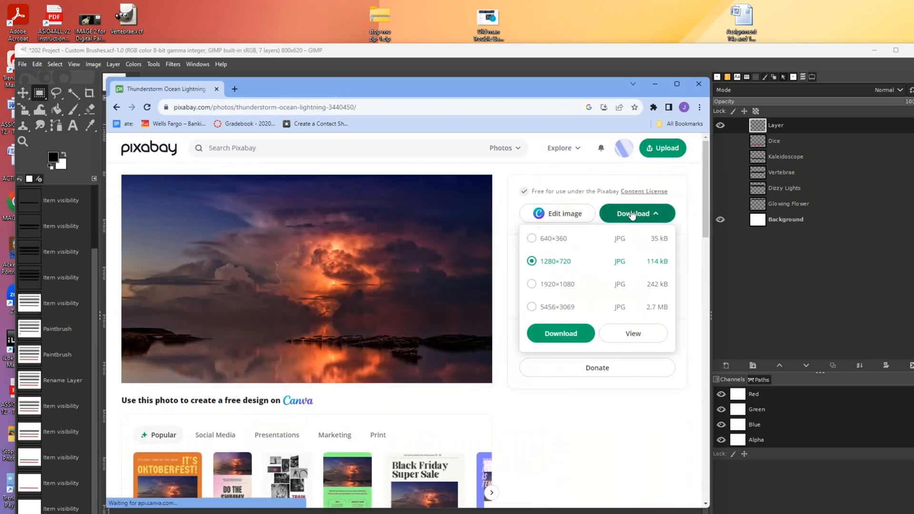
click(531, 238)
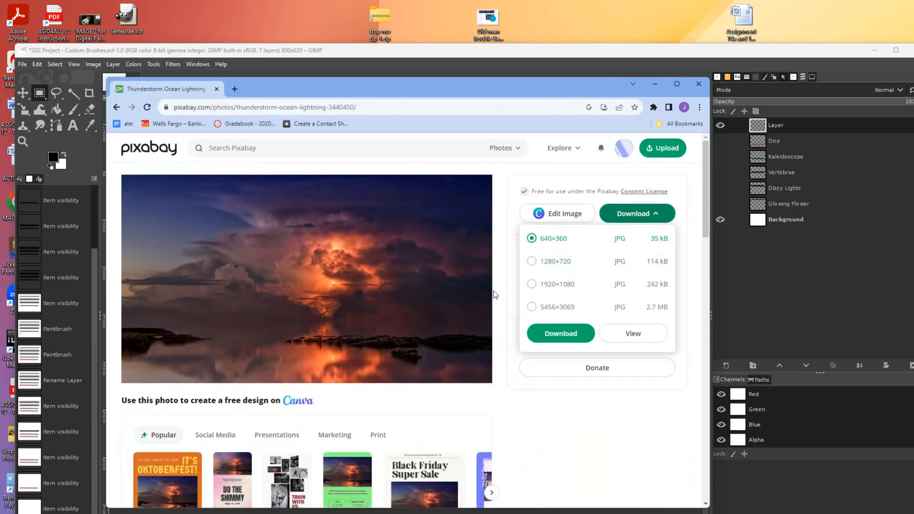
click(532, 284)
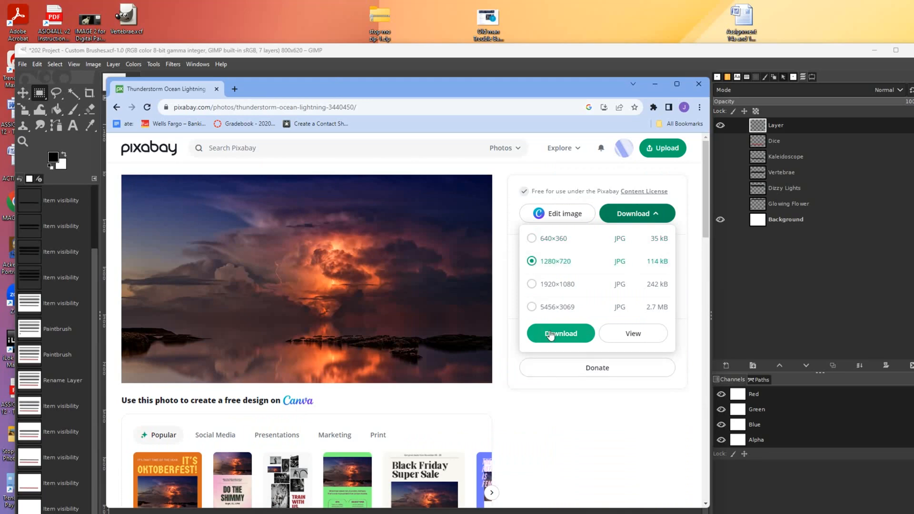
click(561, 333)
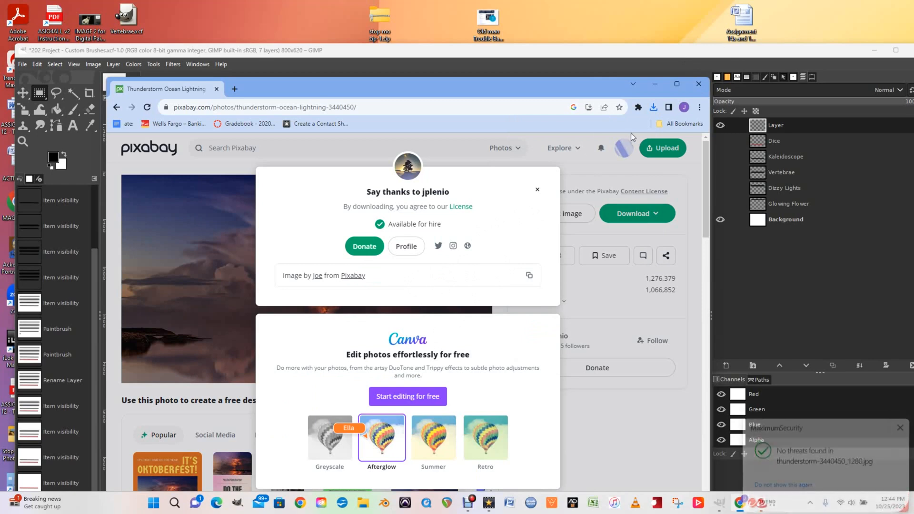
- Place the downloaded thunderstorm image on the desktop and dismiss the Pixabay thank-you pop-up
click(654, 108)
drag(548, 154, 812, 28)
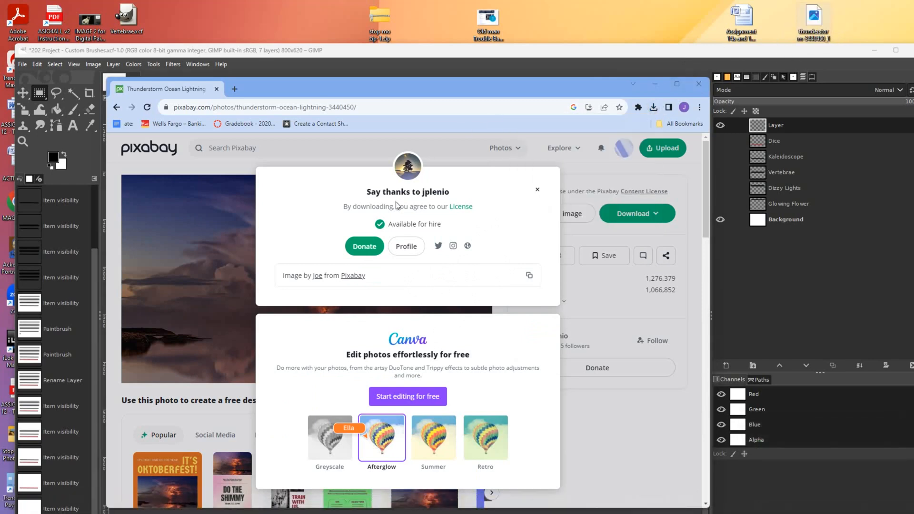
click(217, 212)
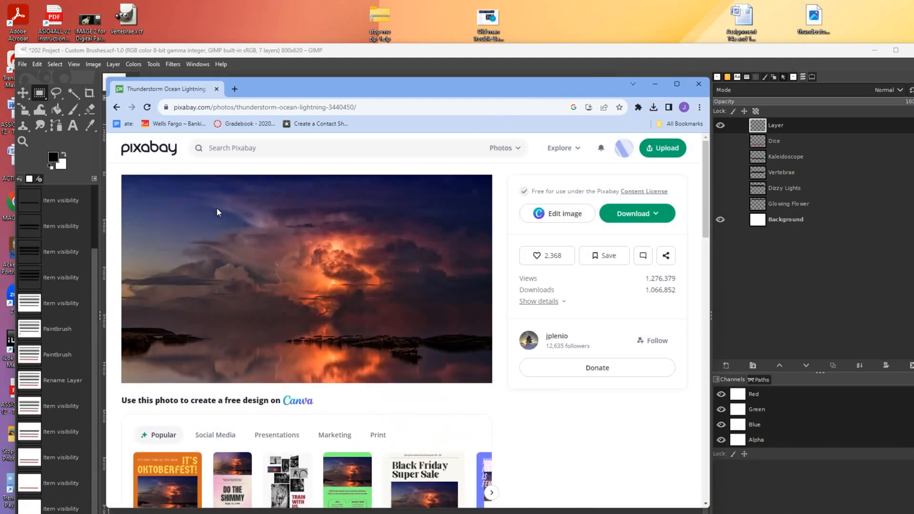
- Return to the Pixabay search results and search for "Pattern" images
click(116, 107)
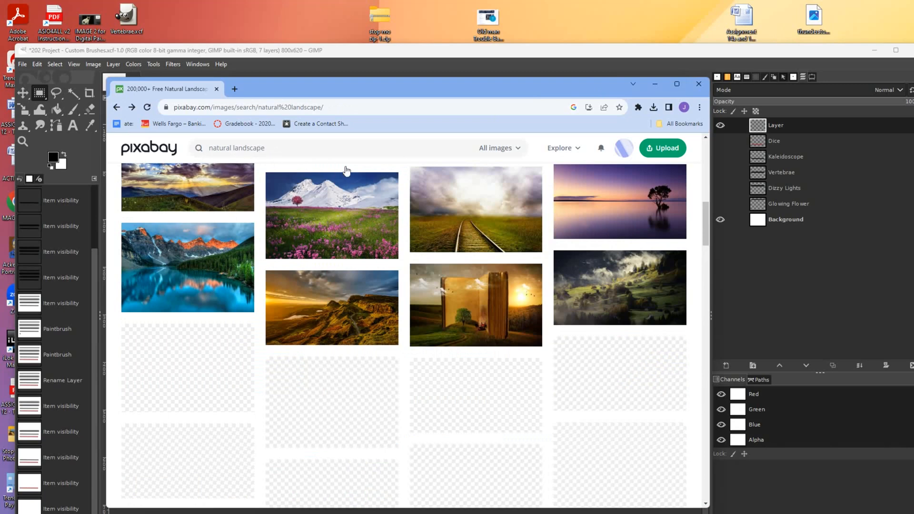
click(368, 160)
drag(273, 149, 190, 150)
text(Pattern)
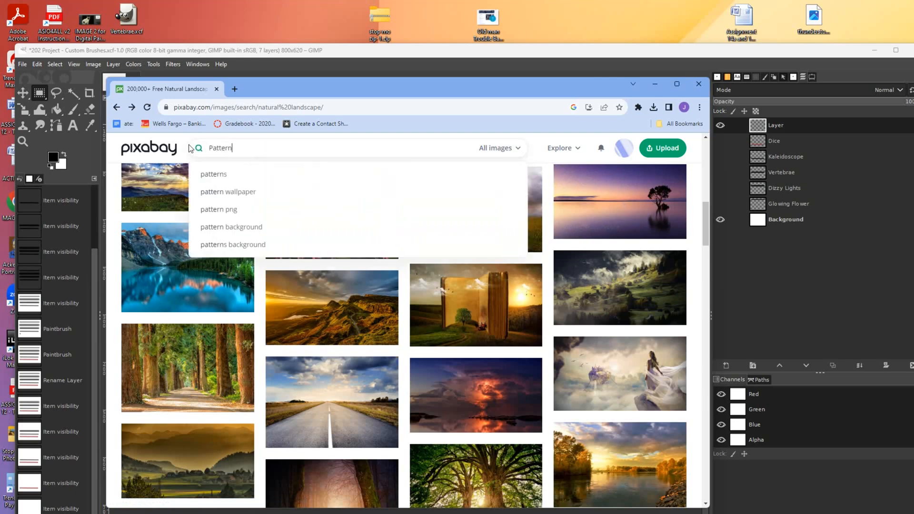
key(Return)
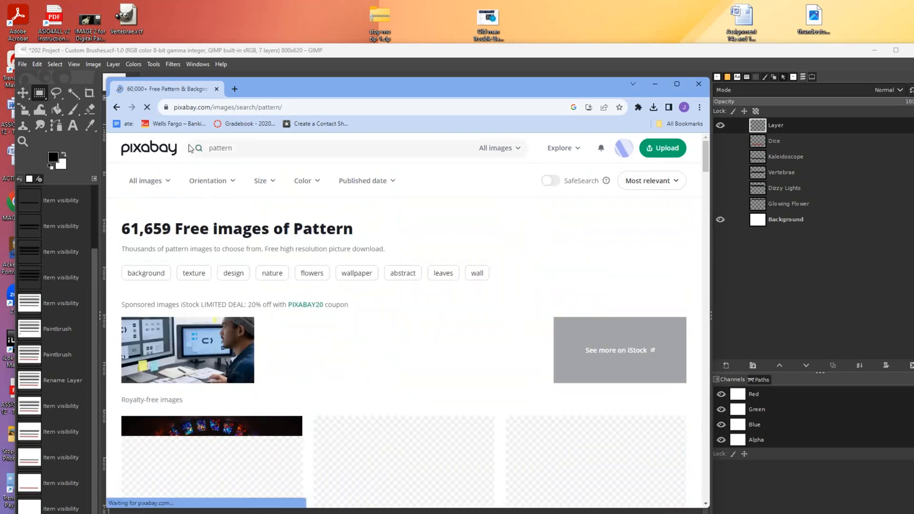
- Browse the pattern results and view the downloaded thunderstorm image from the desktop to compare it with them
scroll(305, 290, down, 3)
scroll(305, 290, down, 3)
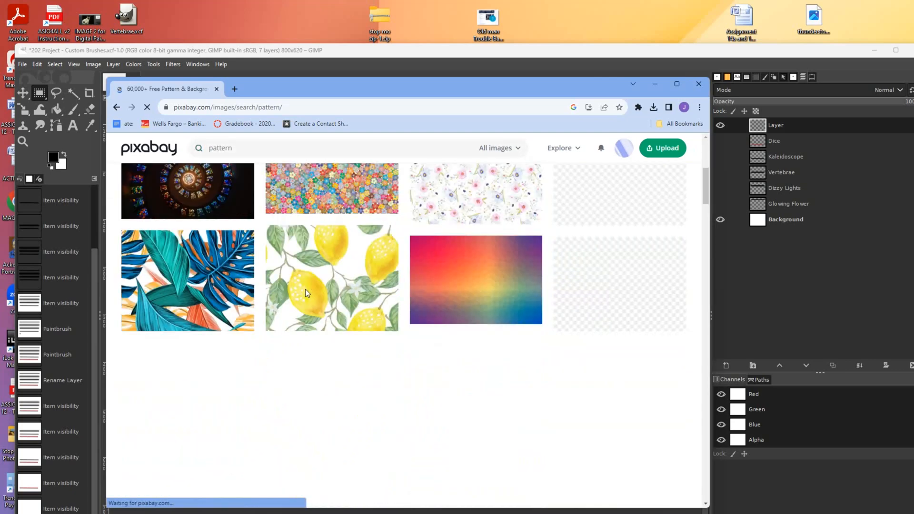
scroll(356, 323, down, 6)
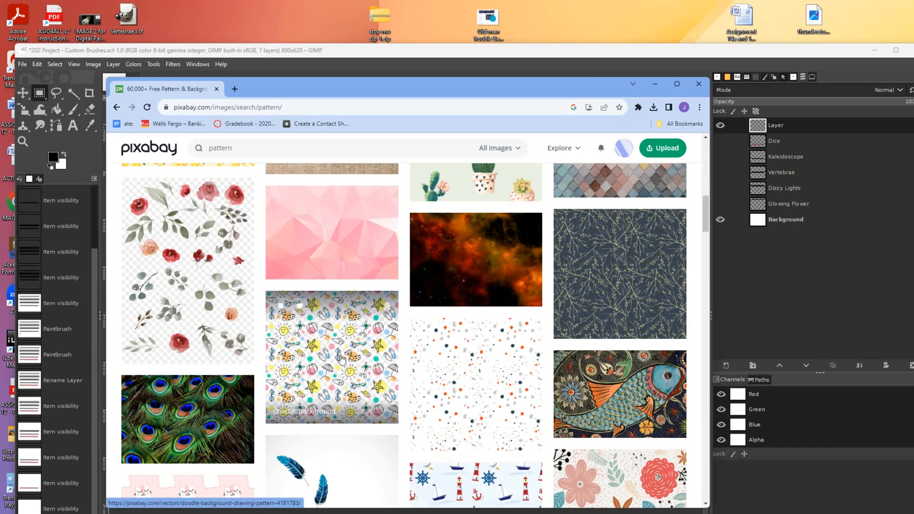
double_click(815, 17)
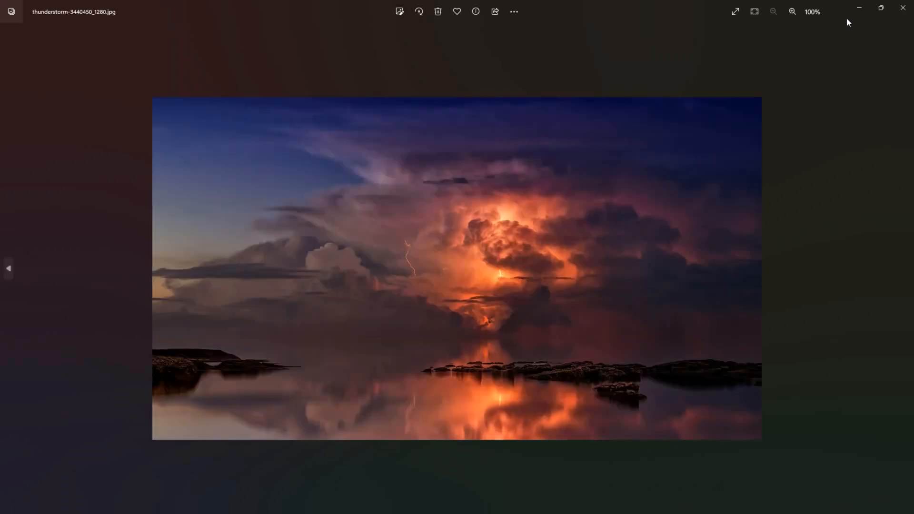
click(904, 8)
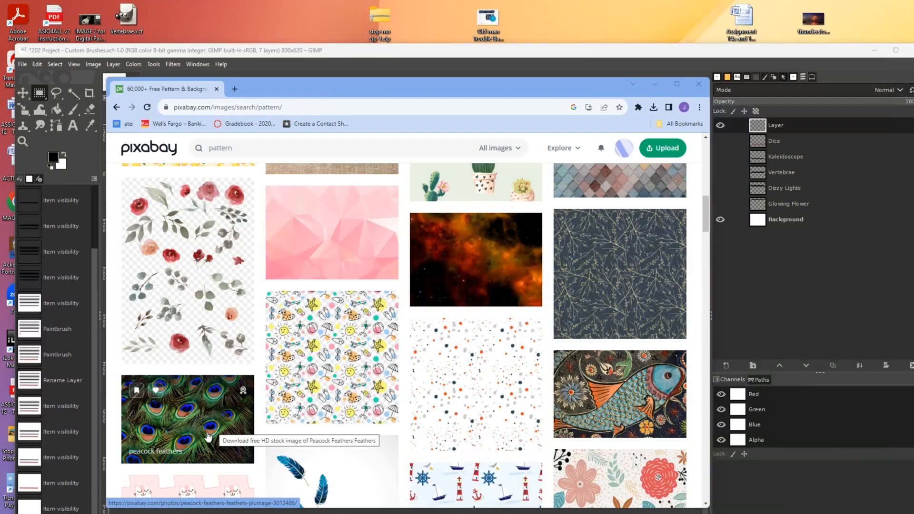
- Open the green peacock feathers photo from the pattern results and download it as a 1280×854 JPG
scroll(208, 436, down, 4)
scroll(217, 431, down, 7)
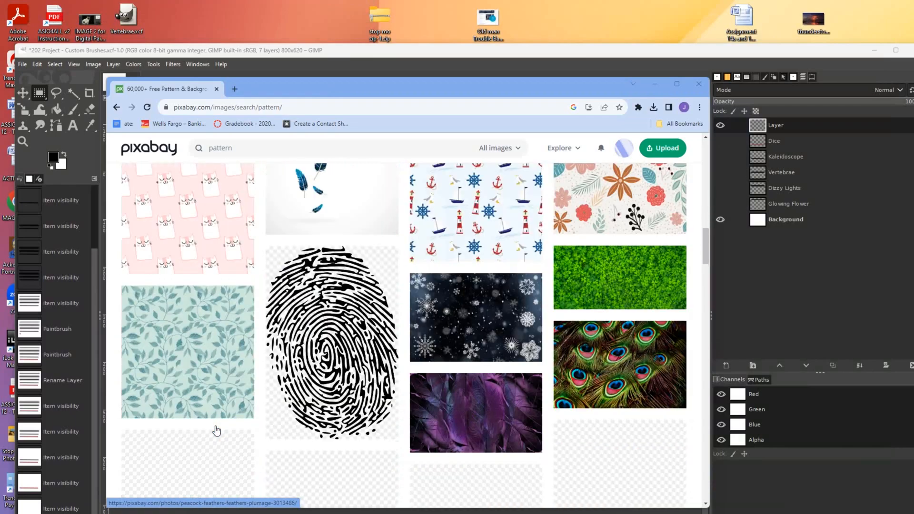
scroll(216, 431, up, 3)
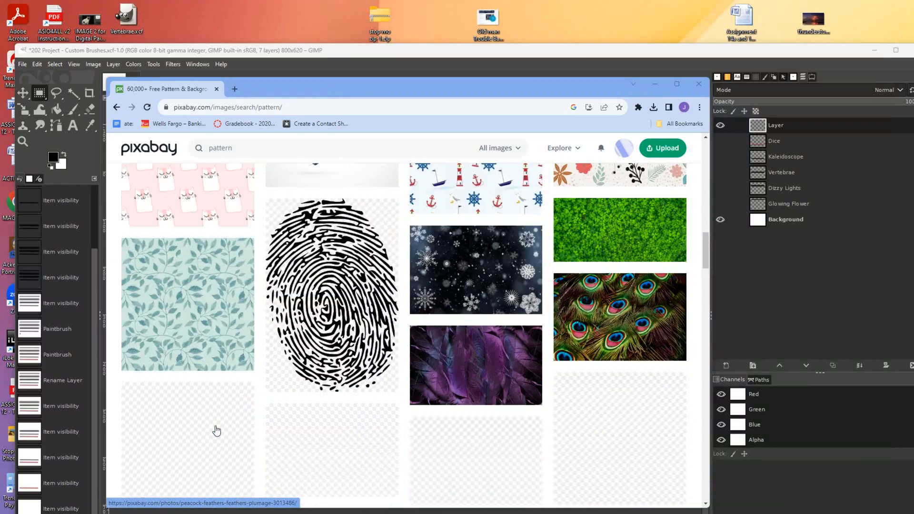
scroll(216, 431, up, 5)
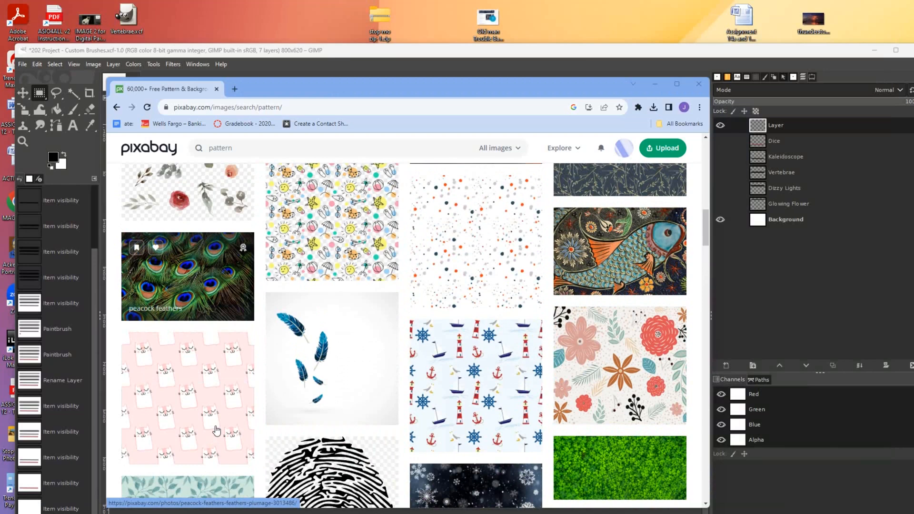
click(195, 282)
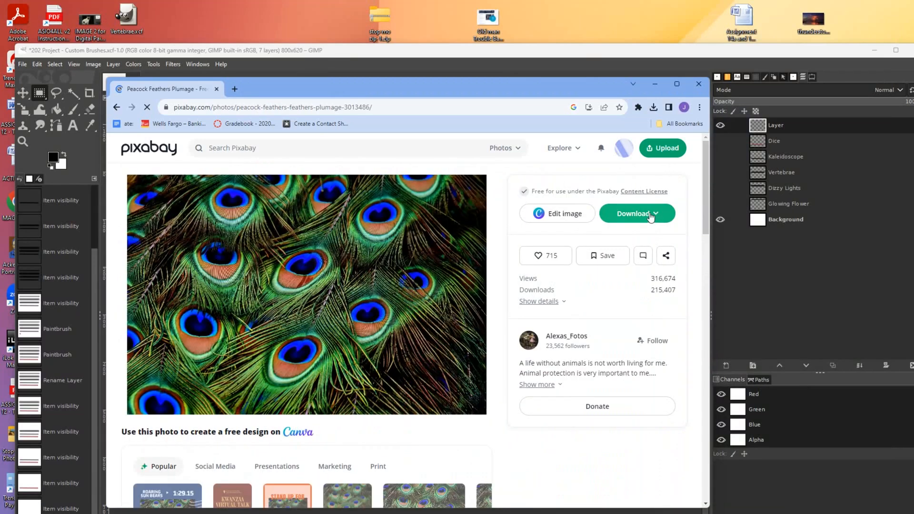
click(651, 215)
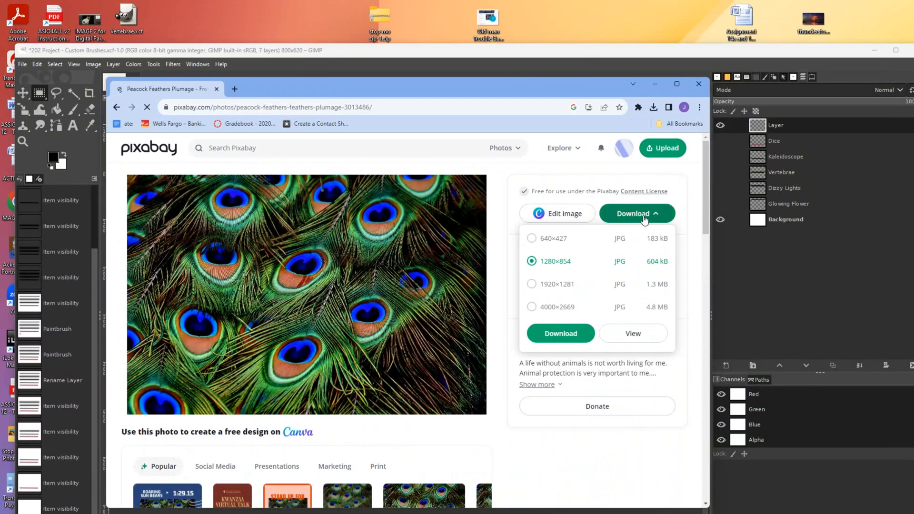
click(561, 335)
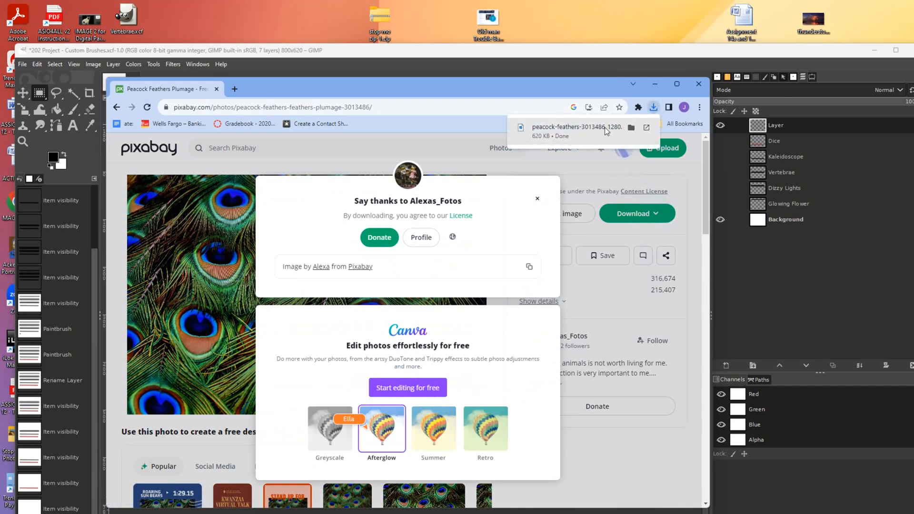
- Place the downloaded peacock feathers image on the desktop beside the thunderstorm image and close the browser
click(604, 127)
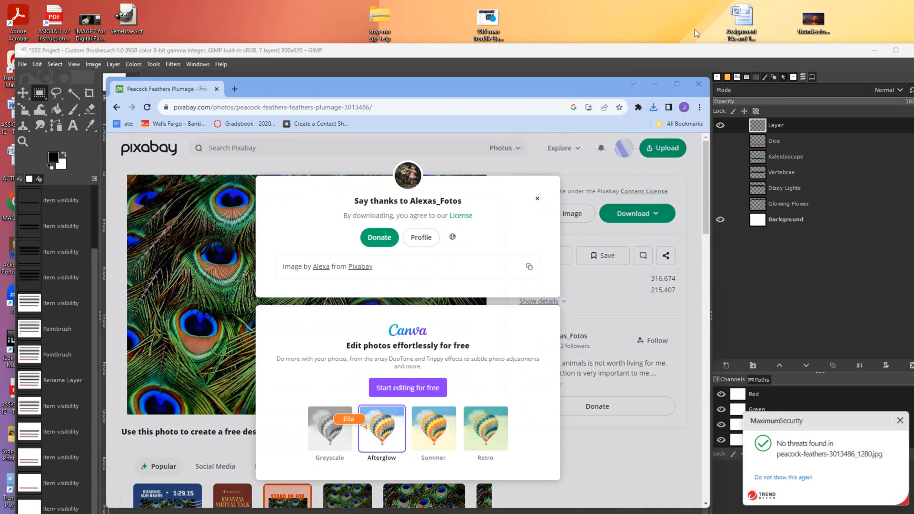
click(651, 109)
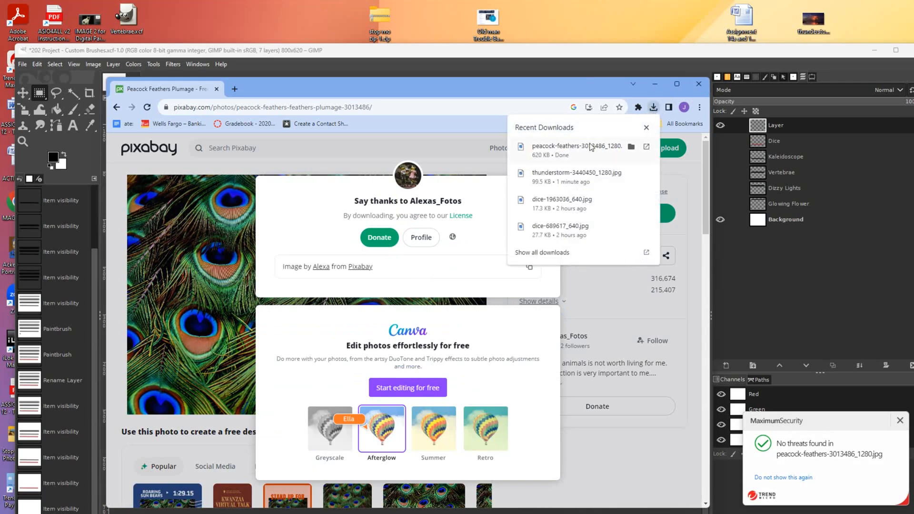
drag(820, 52, 857, 26)
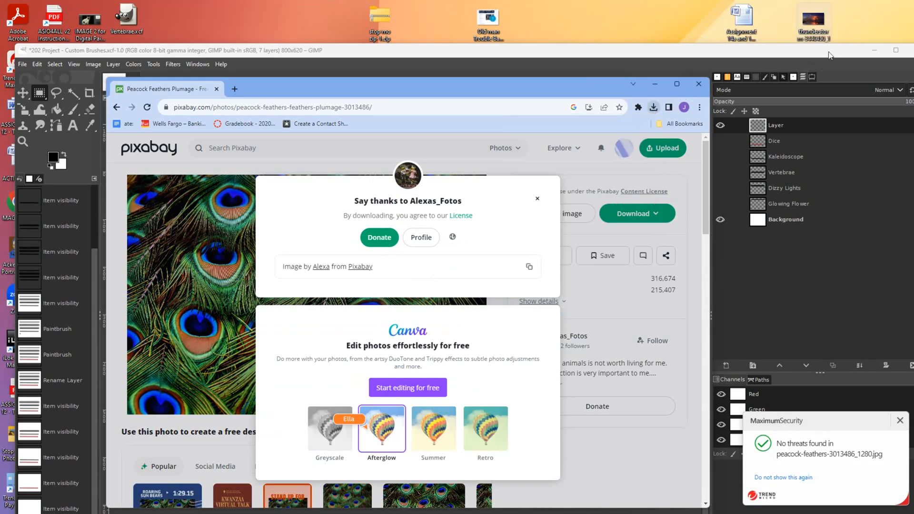
click(700, 84)
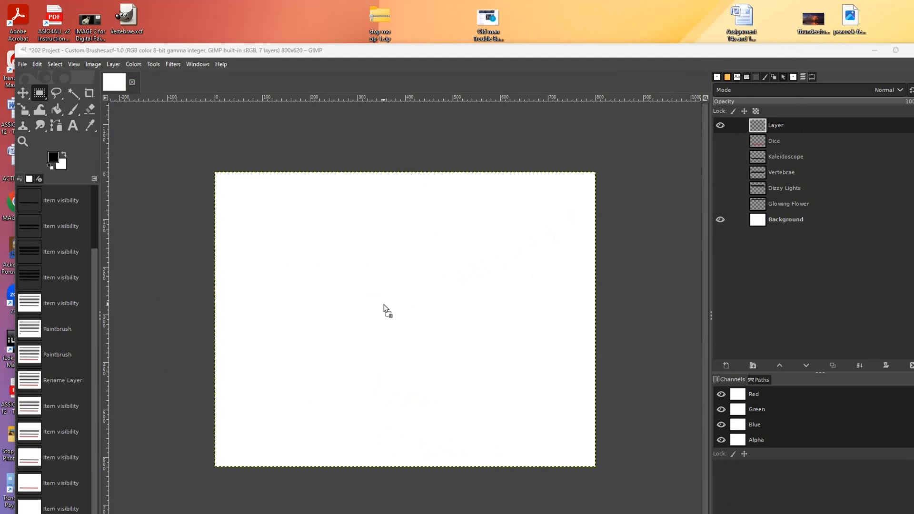
- Add the desktop thunderstorm image to the GIMP canvas as a layer and create an empty layer above it
drag(383, 306, 383, 306)
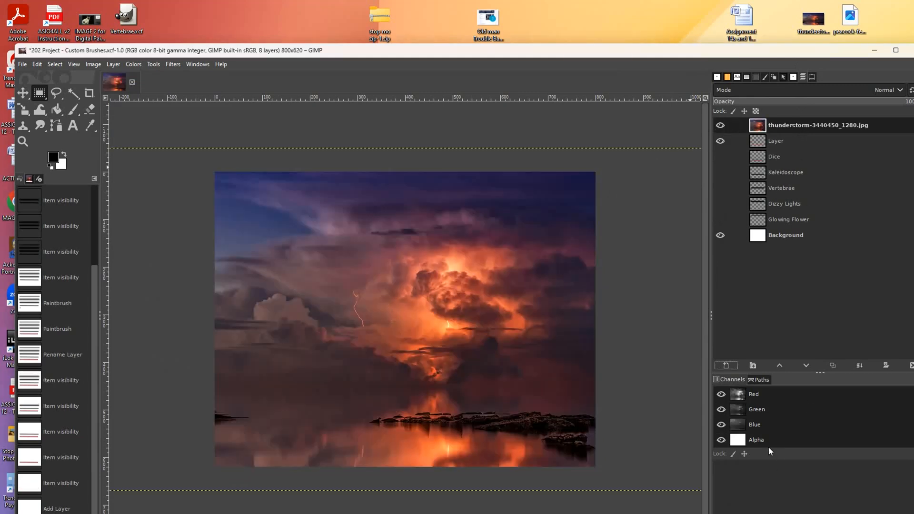
click(726, 366)
click(798, 488)
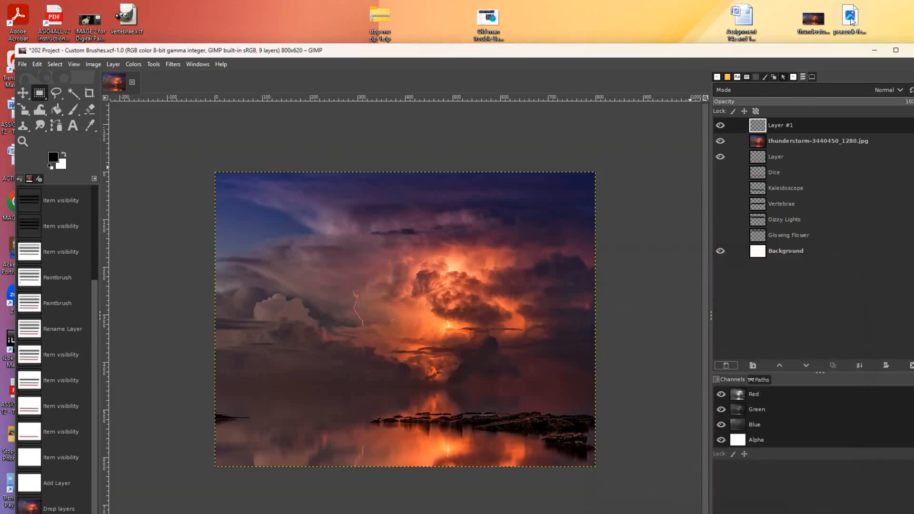
- Add the desktop peacock feathers image as the topmost layer and delete the empty layer between the two photos
drag(851, 22, 793, 84)
drag(404, 308, 406, 309)
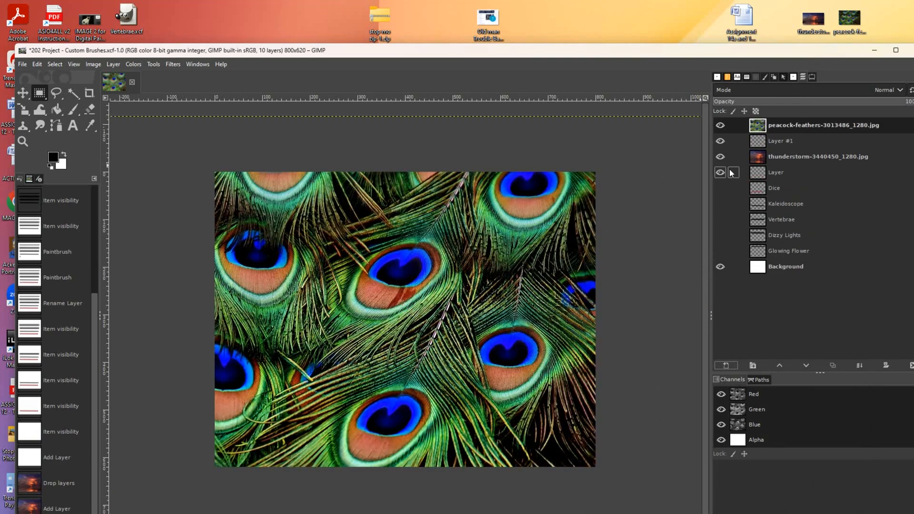
click(770, 141)
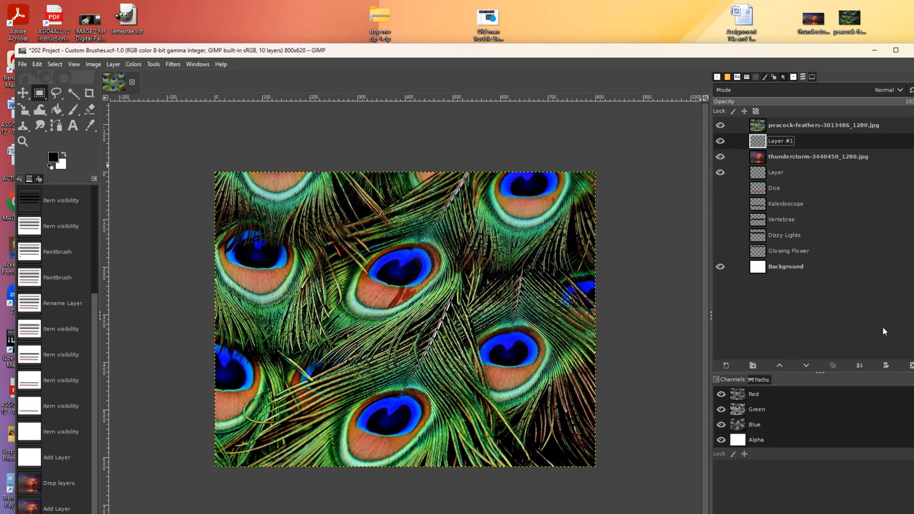
click(911, 365)
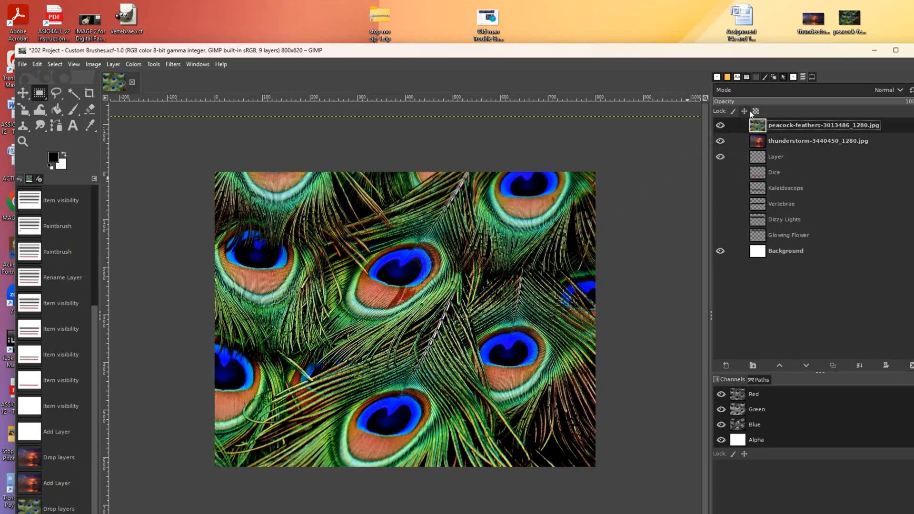
- Try the Dodge blend mode on the peacock feathers layer with its opacity lowered to about 17
click(901, 91)
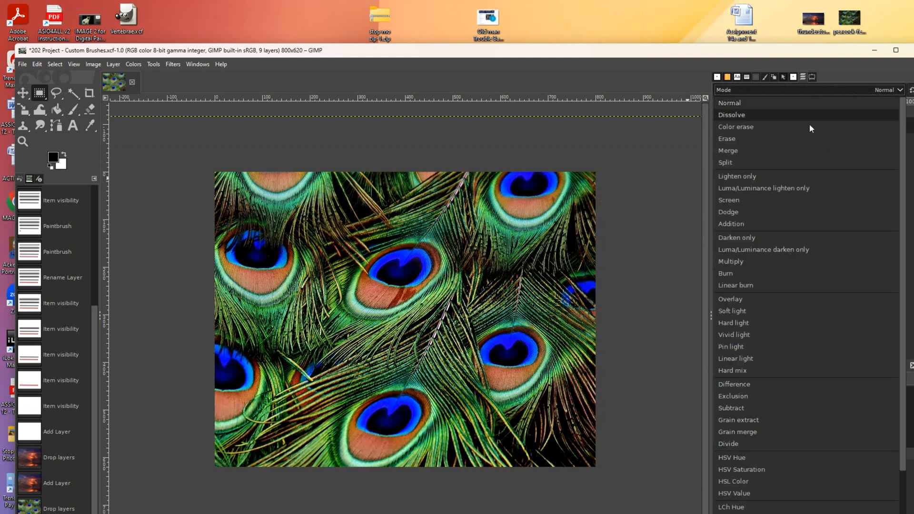
click(735, 217)
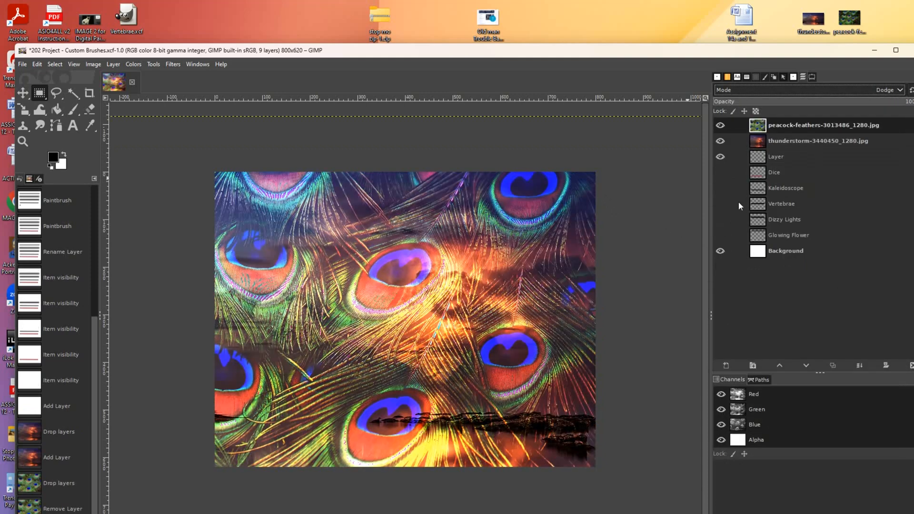
drag(847, 103, 735, 111)
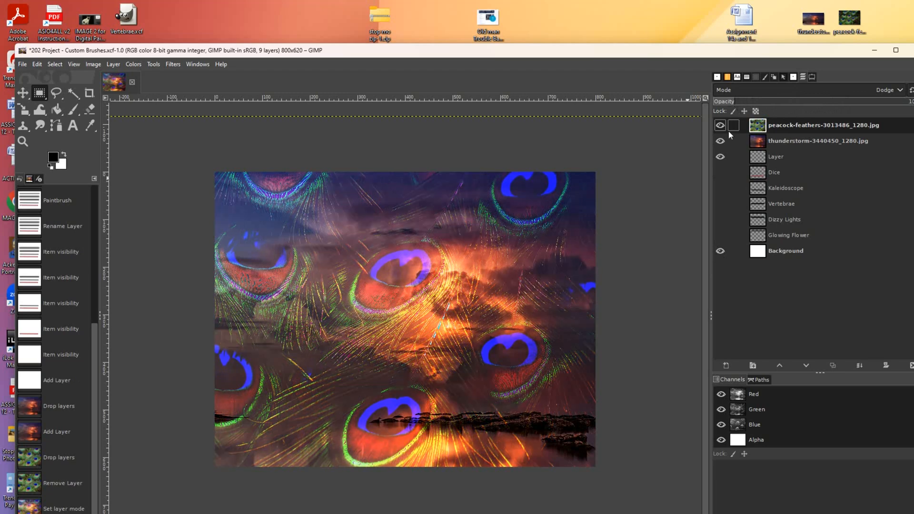
mouse_move(735, 106)
mouse_down()
mouse_move(714, 107)
mouse_move(749, 104)
mouse_up()
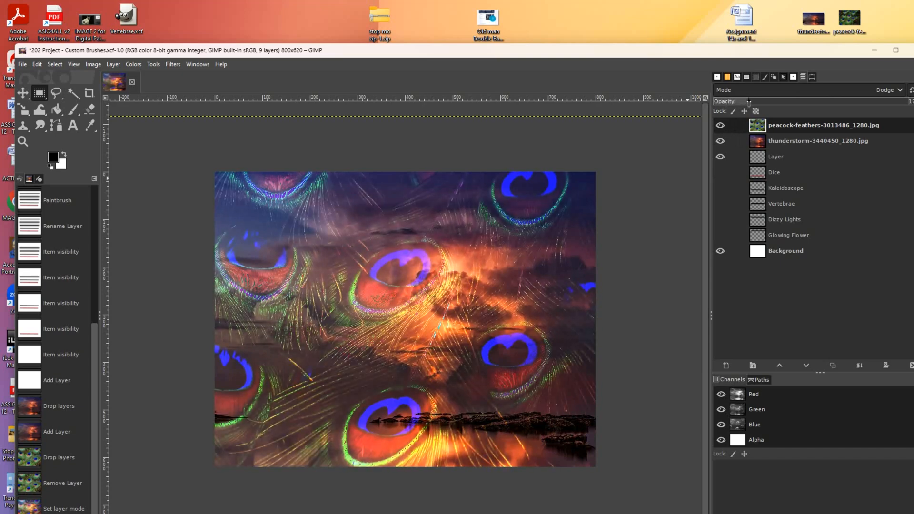
- Try the Overlay blend mode on the peacock feathers layer with its opacity raised to about 67
click(879, 90)
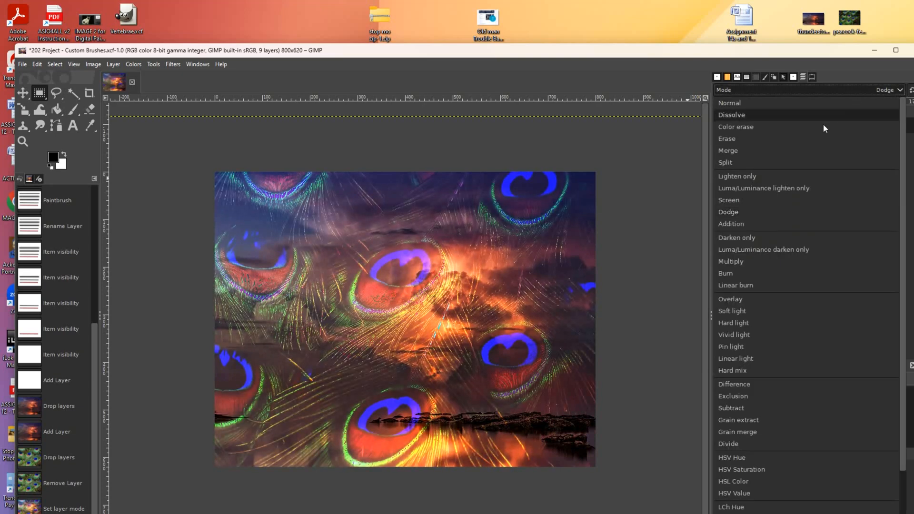
click(753, 301)
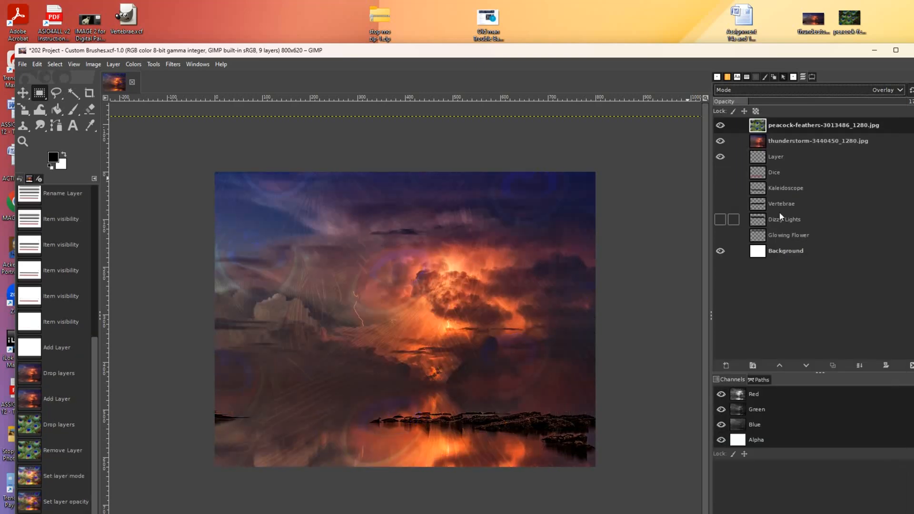
drag(781, 104, 855, 106)
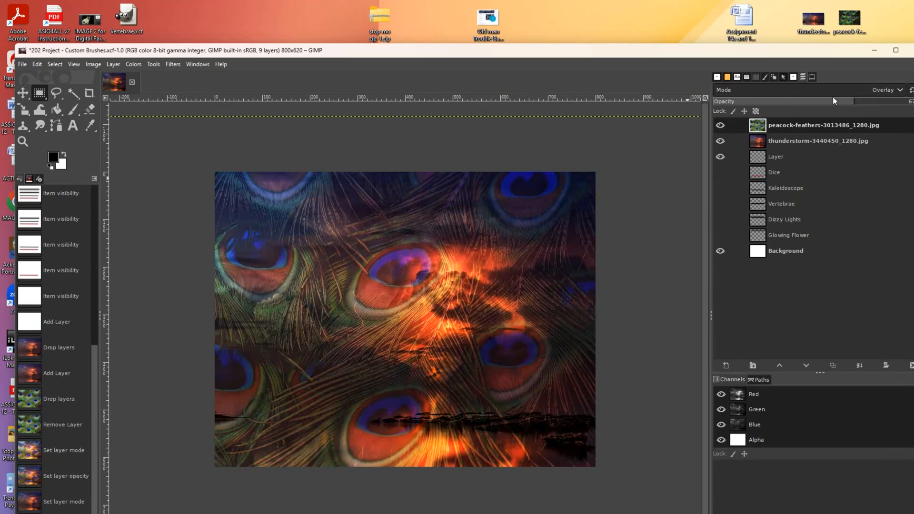
- Set the peacock feathers layer to Difference blend mode and its opacity to about 61
click(892, 91)
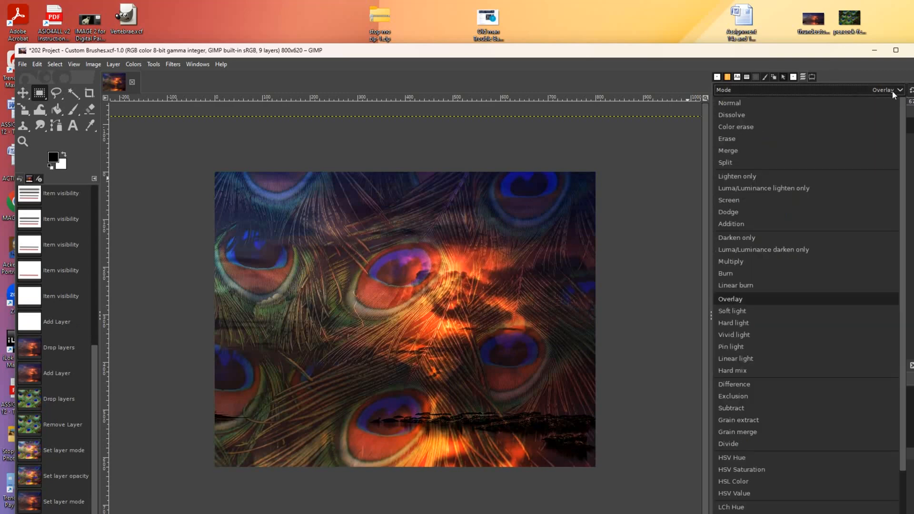
click(734, 384)
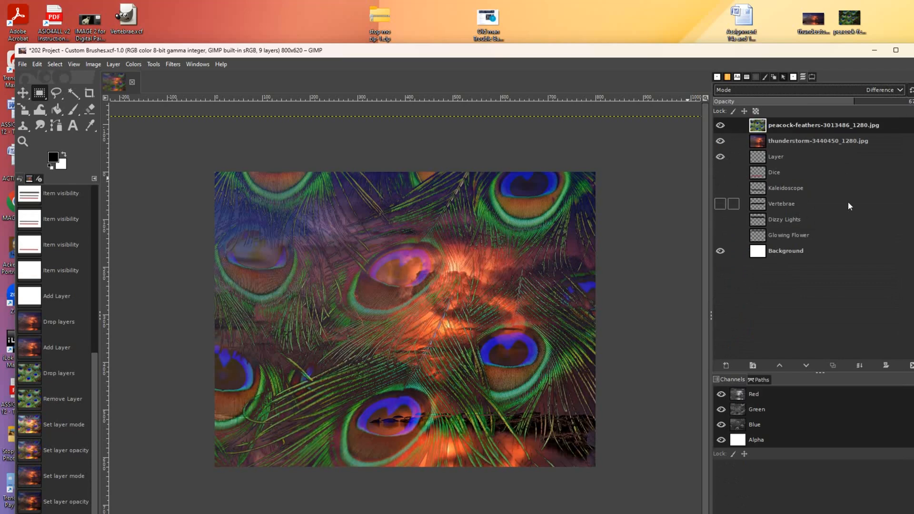
mouse_move(834, 101)
mouse_down()
mouse_move(789, 112)
mouse_move(841, 101)
mouse_up()
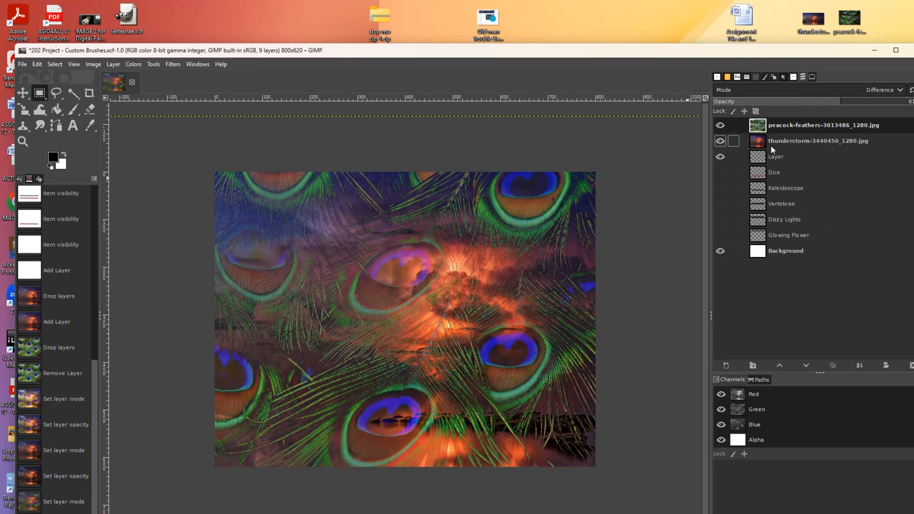
- Create a new layer from the visible blend of the peacock feathers and thunderstorm images
click(114, 65)
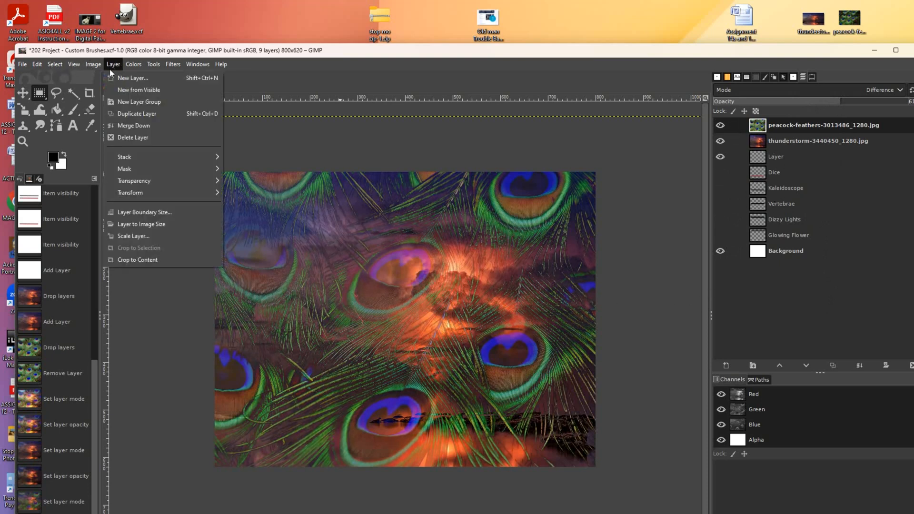
click(148, 92)
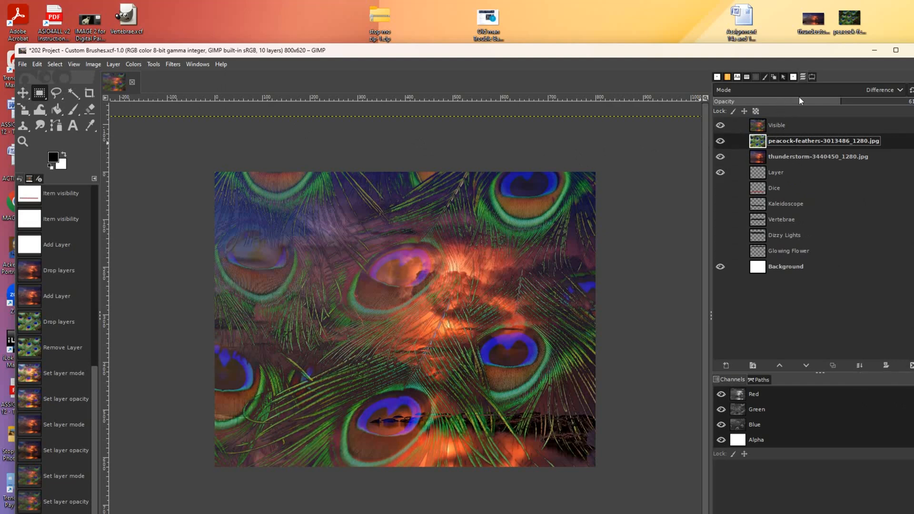
- Try the Hard light blend mode on the peacock feathers layer and undo it
click(885, 90)
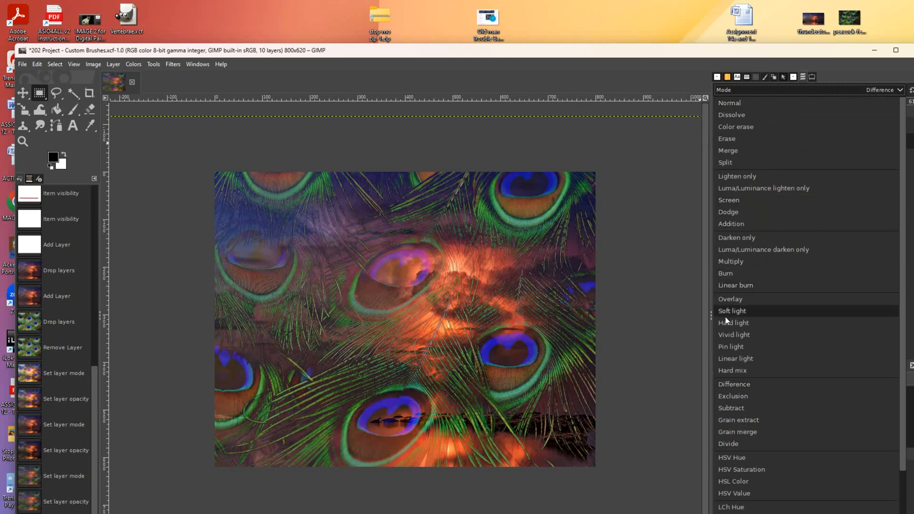
click(726, 322)
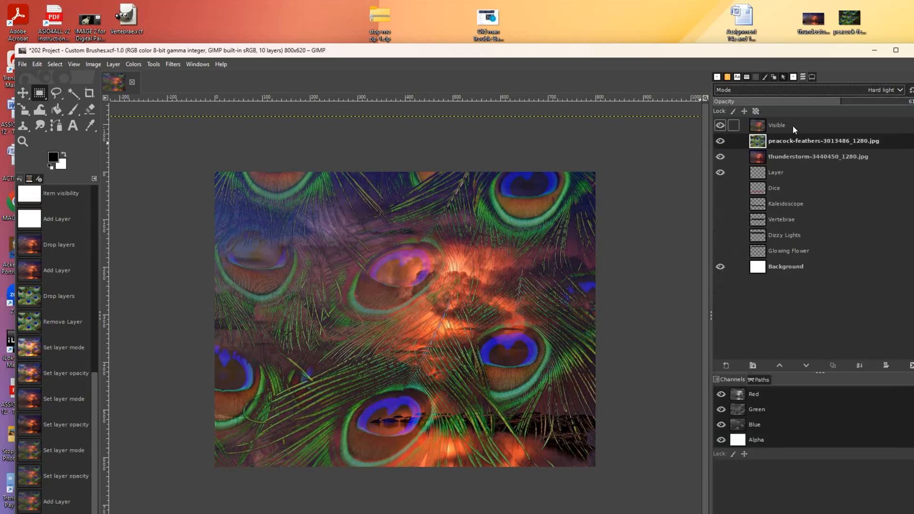
key(ctrl+z)
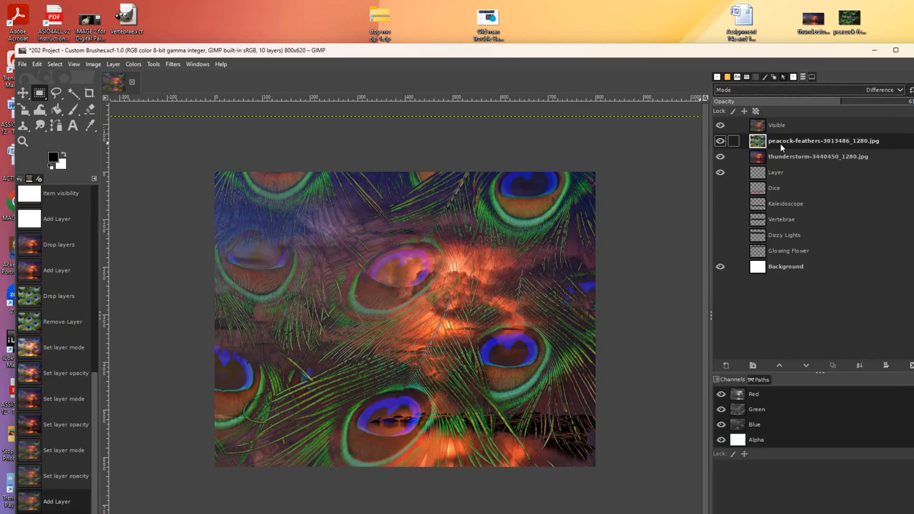
- Set the merged Visible layer above the peacock feathers to Overlay blend mode
click(819, 127)
click(876, 91)
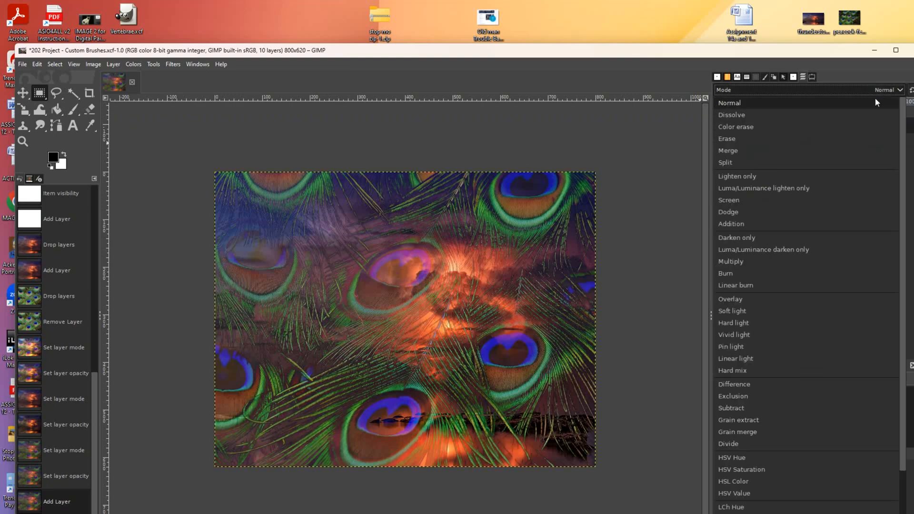
click(742, 298)
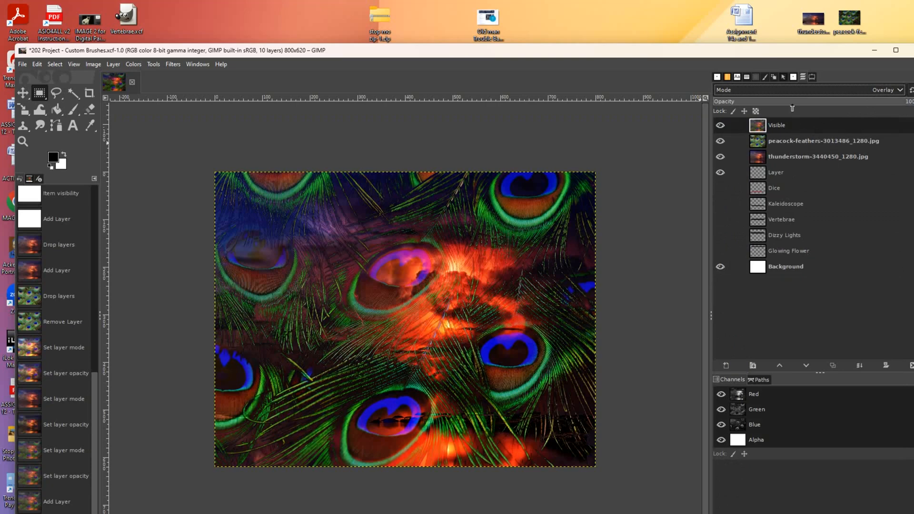
- Try the Exclusion blend mode on the Visible layer and return it to Overlay
click(881, 92)
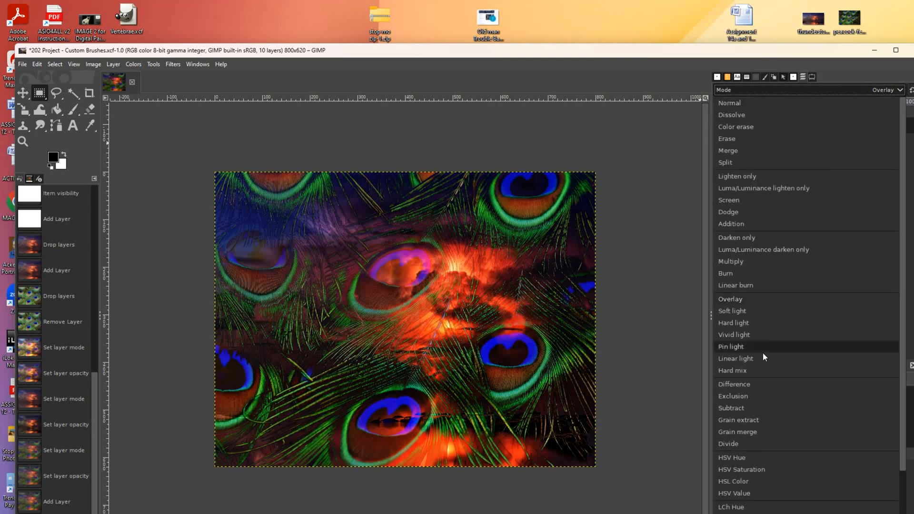
click(736, 395)
click(881, 90)
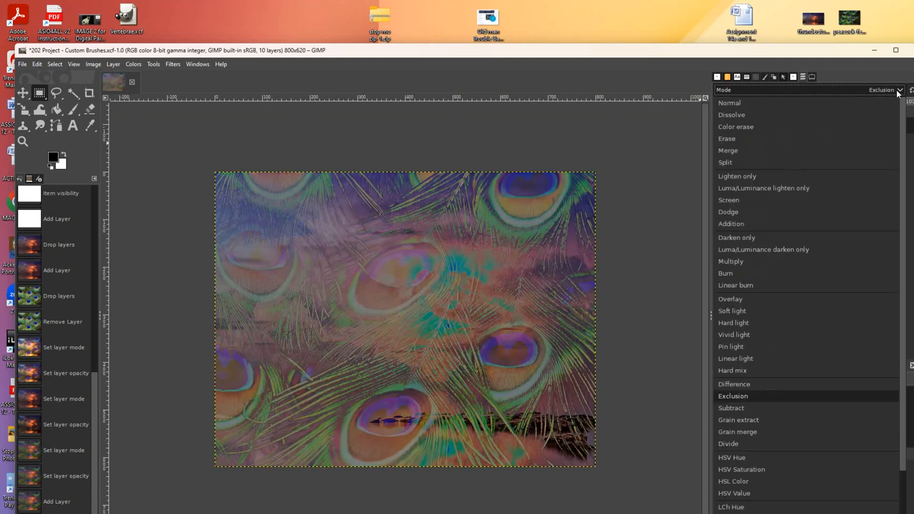
click(743, 300)
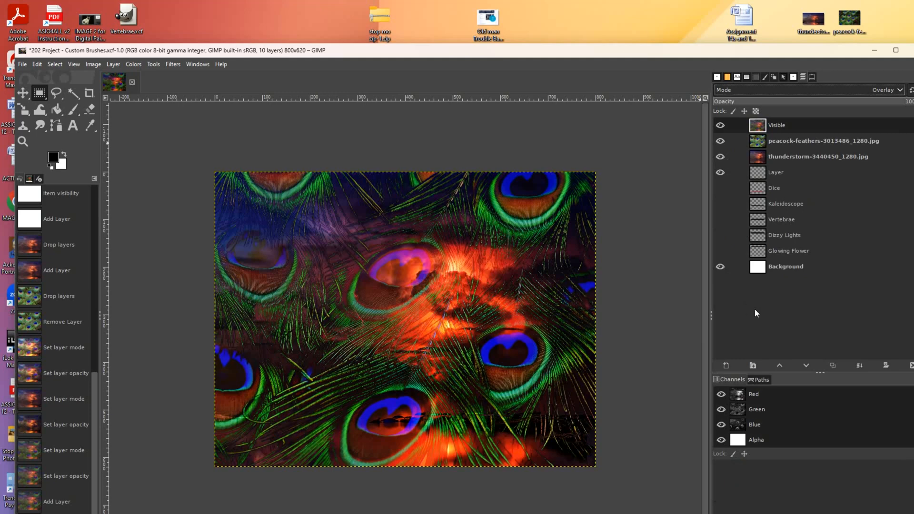
- Create another new layer from the visible Overlay blend
click(790, 125)
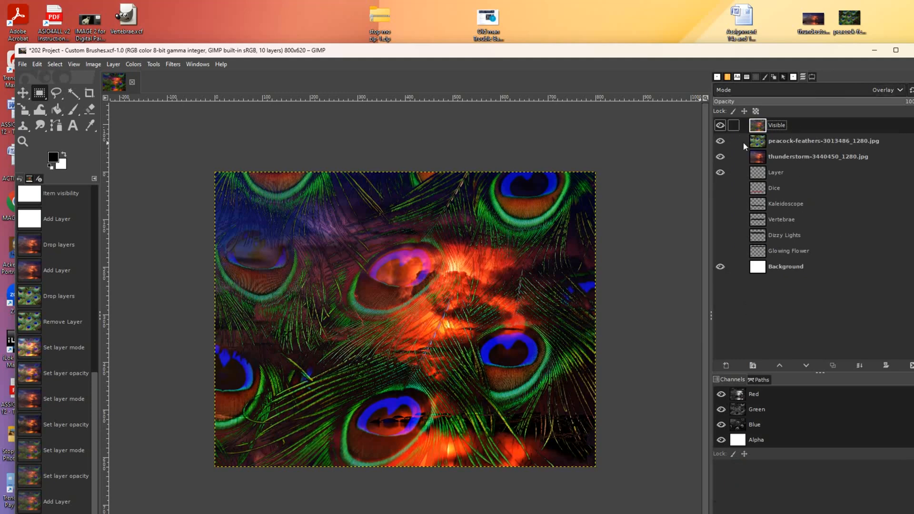
click(112, 65)
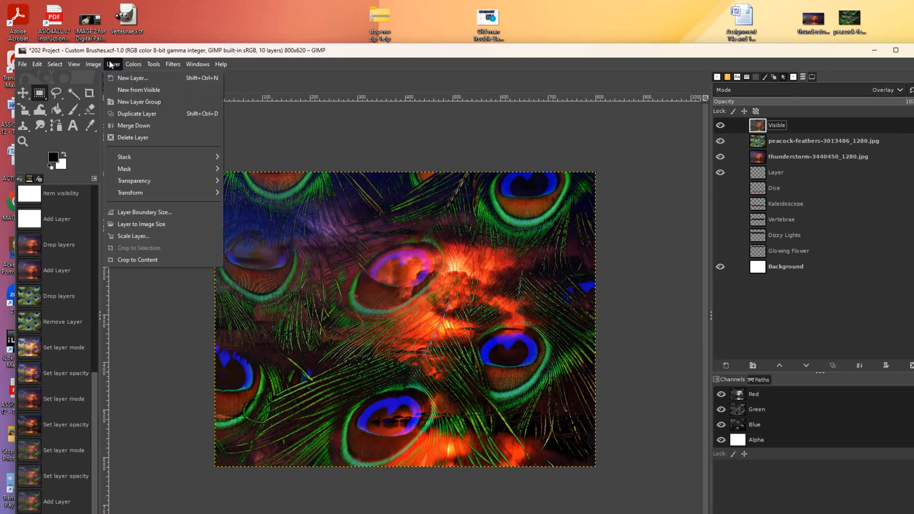
click(132, 90)
- Delete the old Visible, peacock feathers and thunderstorm layers beneath the newly merged layer
click(799, 138)
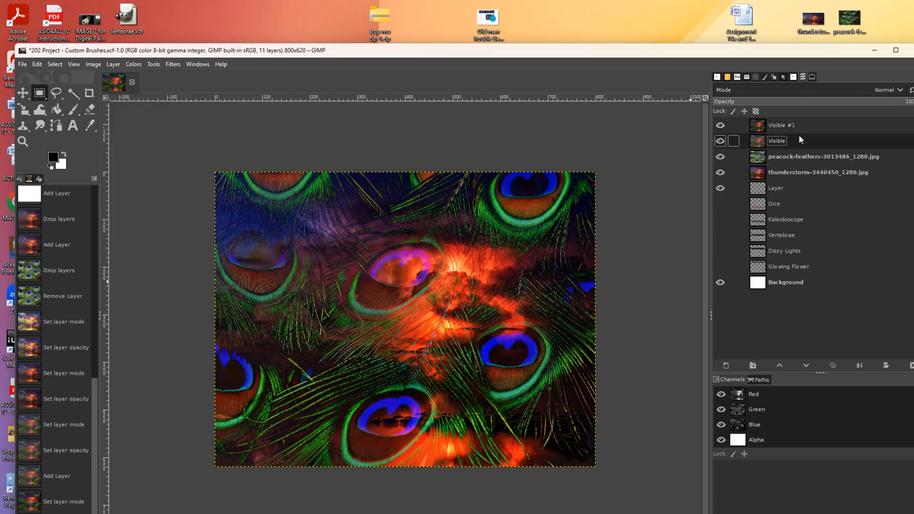
click(796, 173)
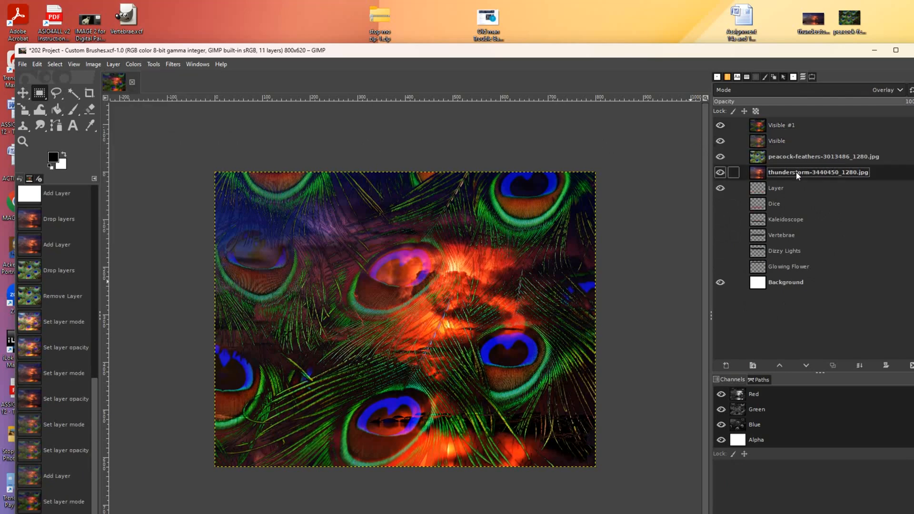
click(803, 139)
click(910, 366)
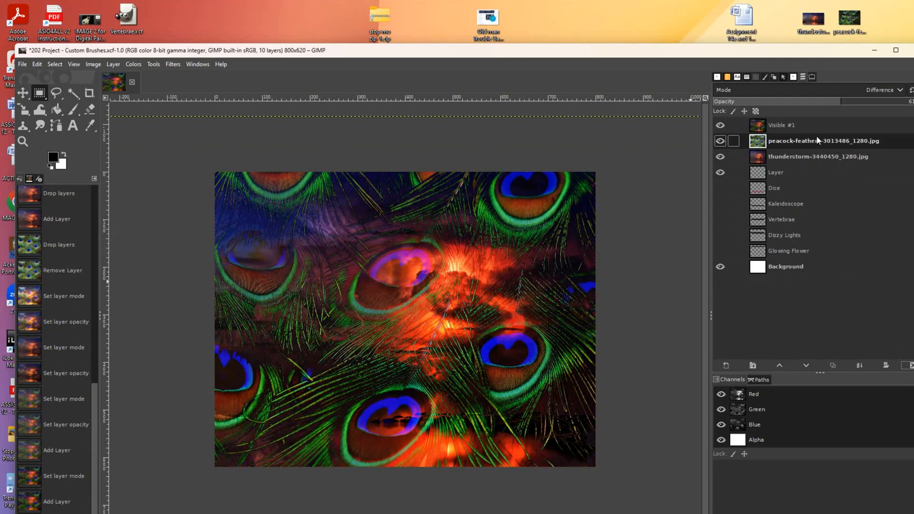
click(911, 365)
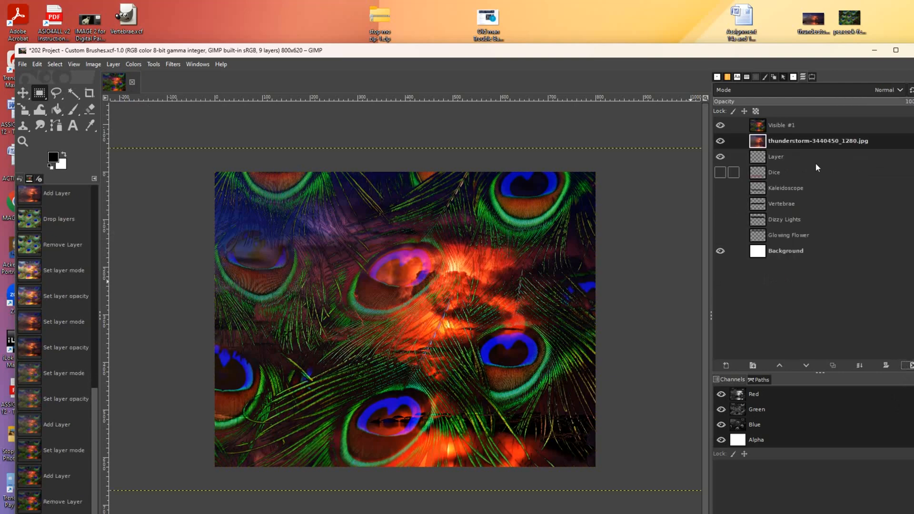
click(910, 366)
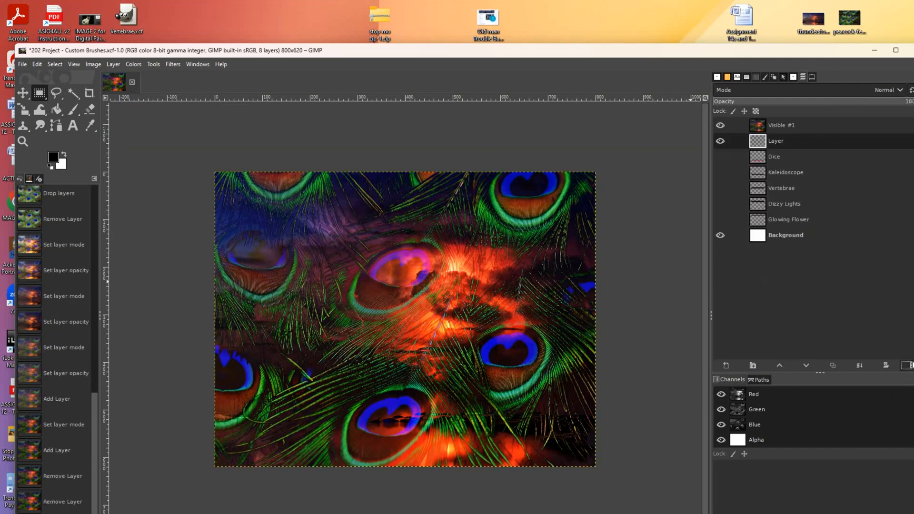
- Scale the Visible #1 layer down to 554 × 429 px and move it near the centre of the canvas
click(807, 125)
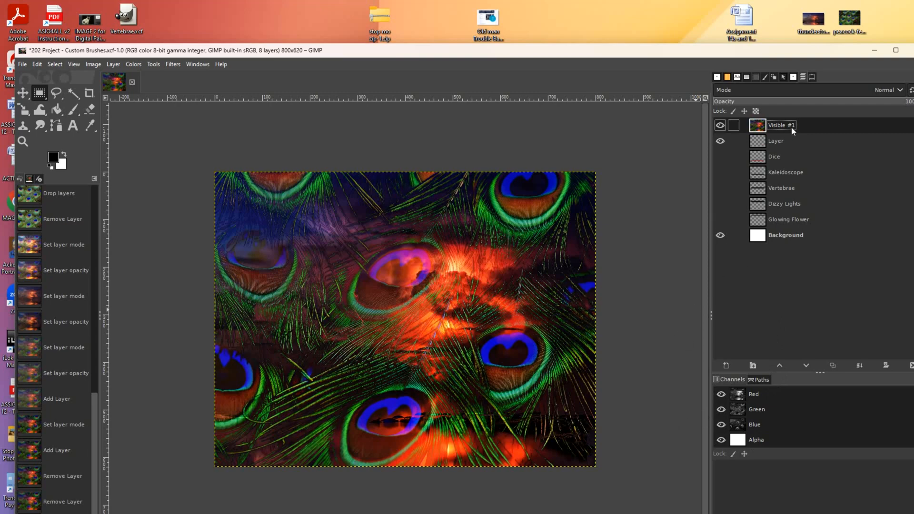
click(30, 113)
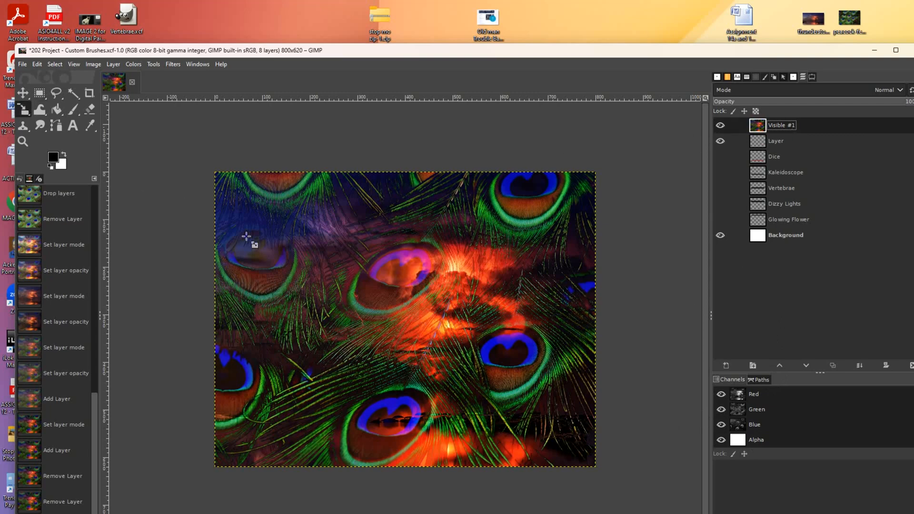
click(295, 260)
drag(218, 179, 298, 317)
key(Return)
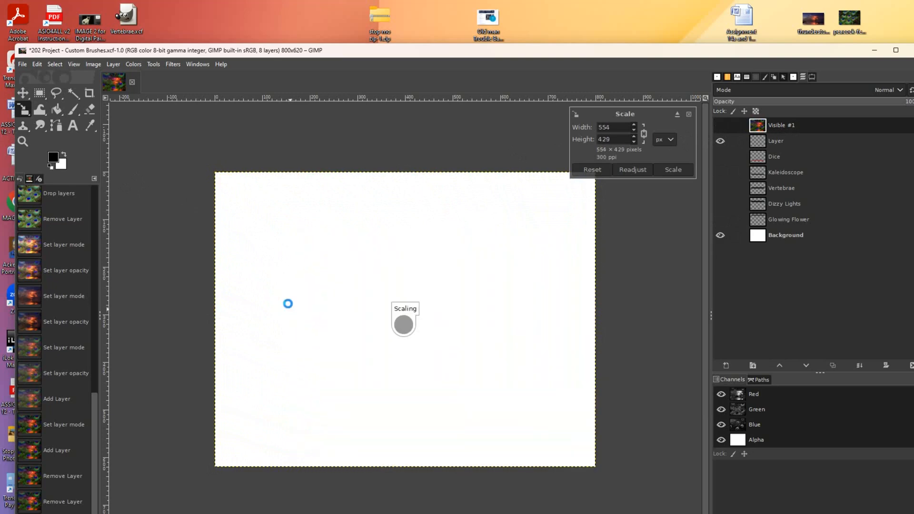
key(m)
drag(407, 358, 358, 304)
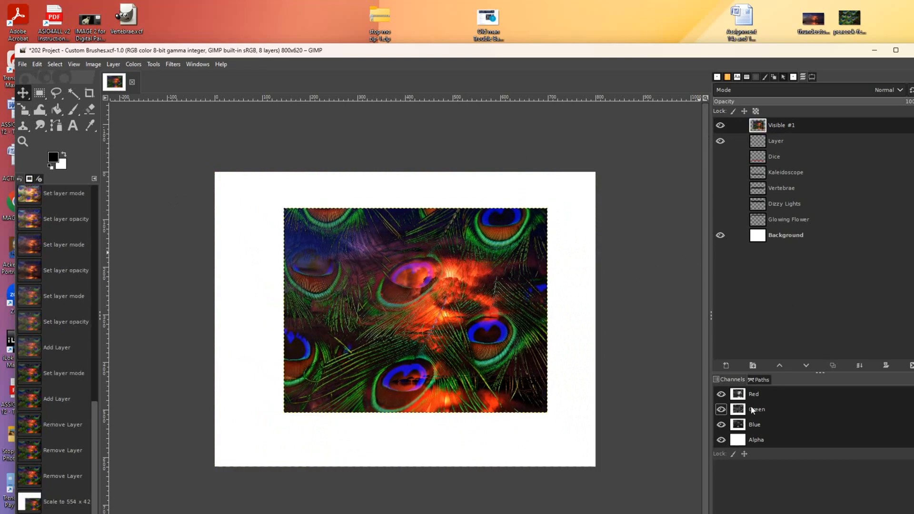
- Add a black-filled 800 × 620 px layer above the peacock blend and duplicate it
click(726, 366)
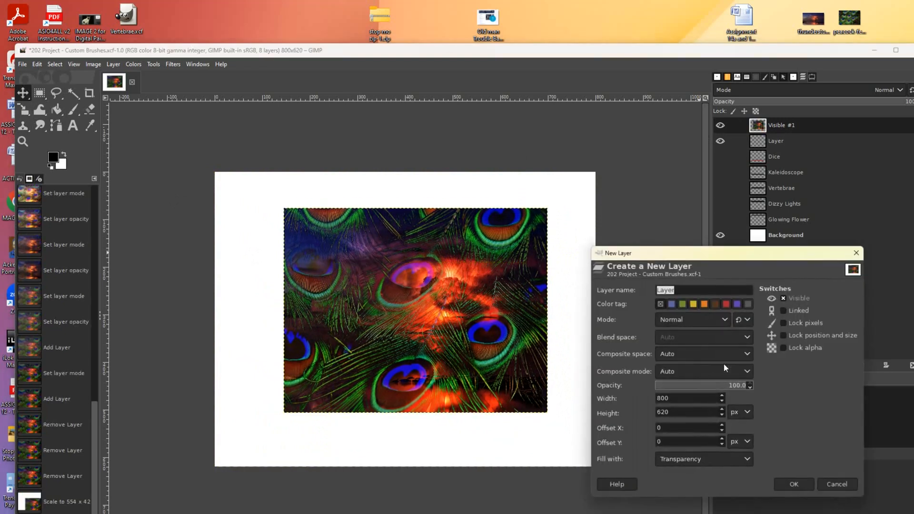
click(790, 484)
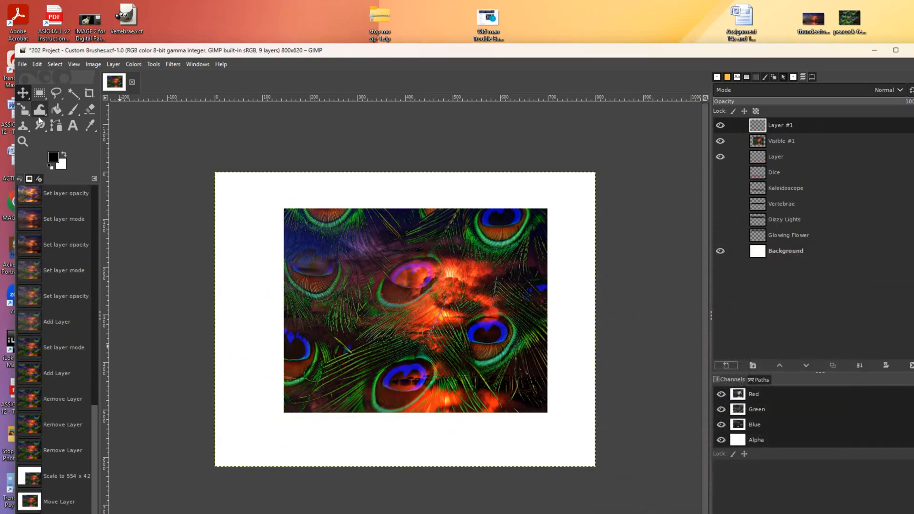
click(53, 109)
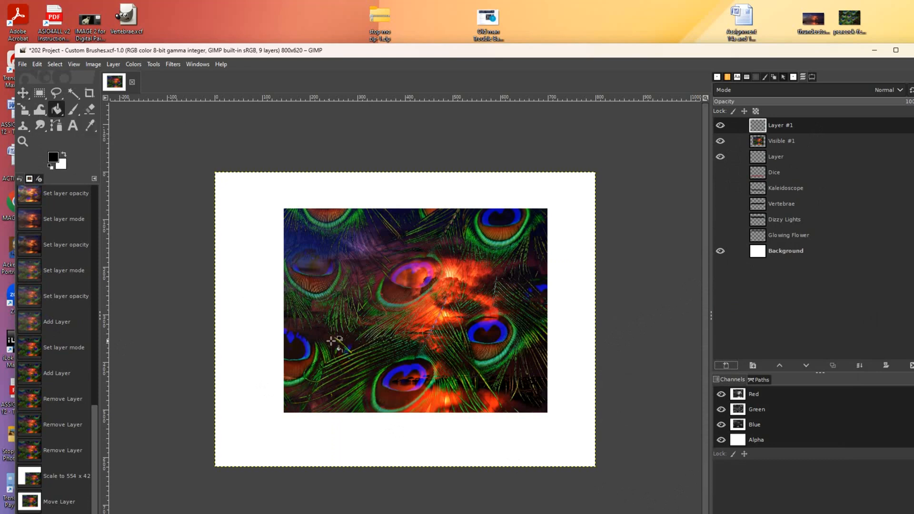
click(364, 347)
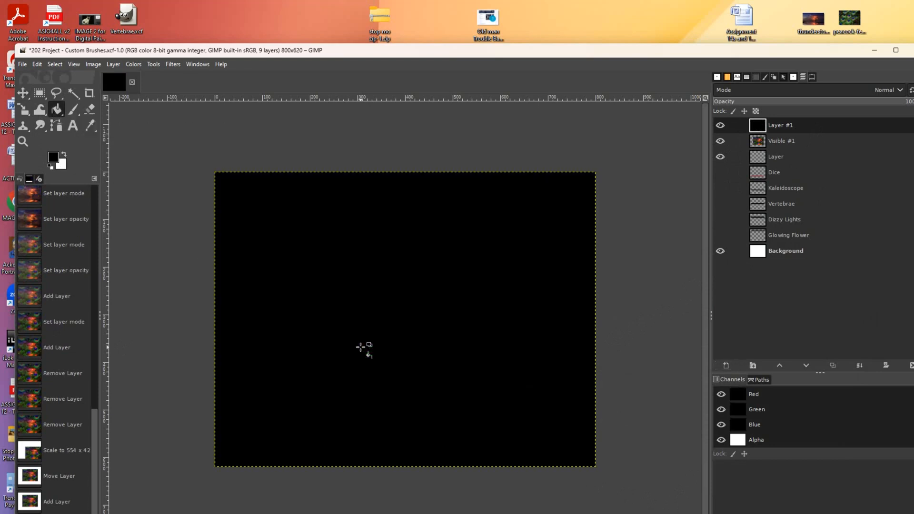
click(832, 365)
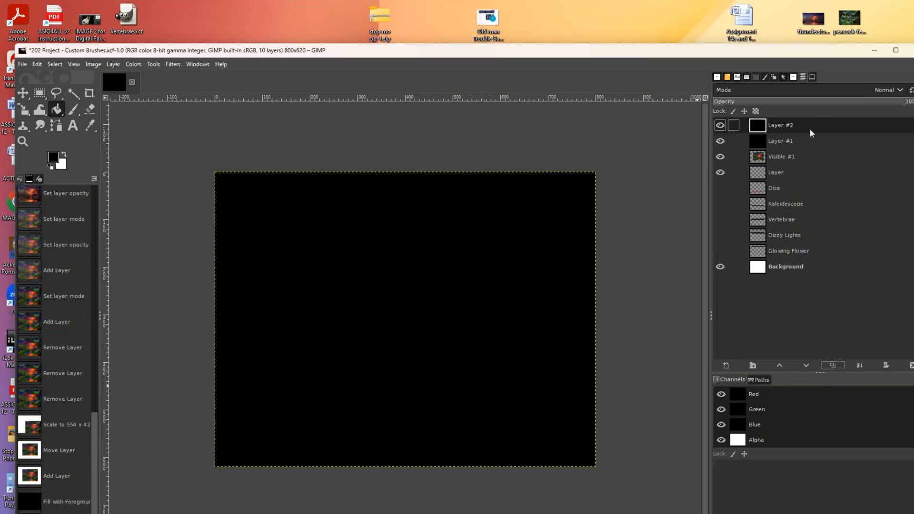
- Outline a large five-pointed star with Free Select on the top black layer and fill it with white
click(804, 130)
click(57, 93)
click(385, 230)
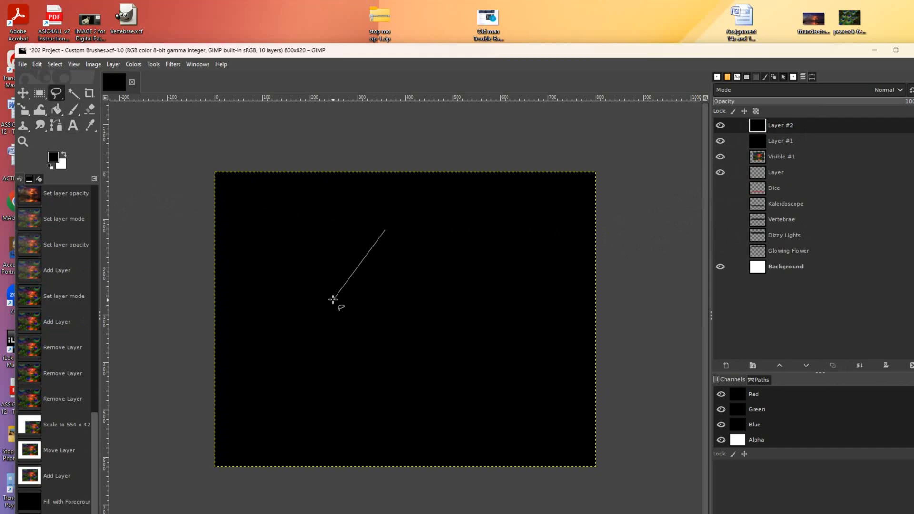
click(337, 299)
click(246, 303)
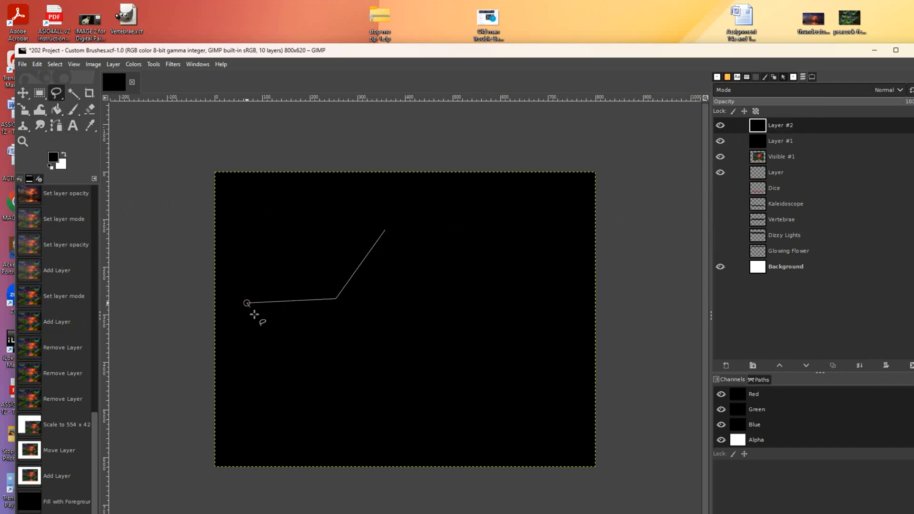
click(336, 366)
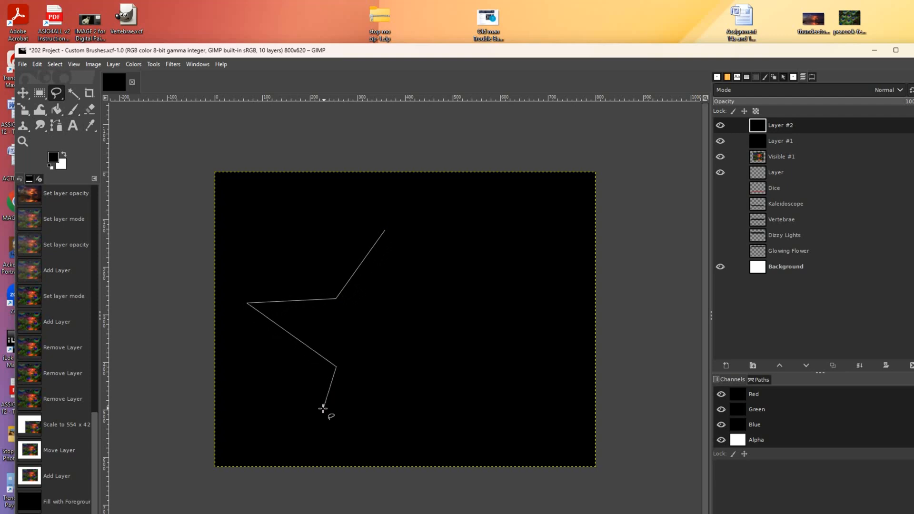
click(292, 444)
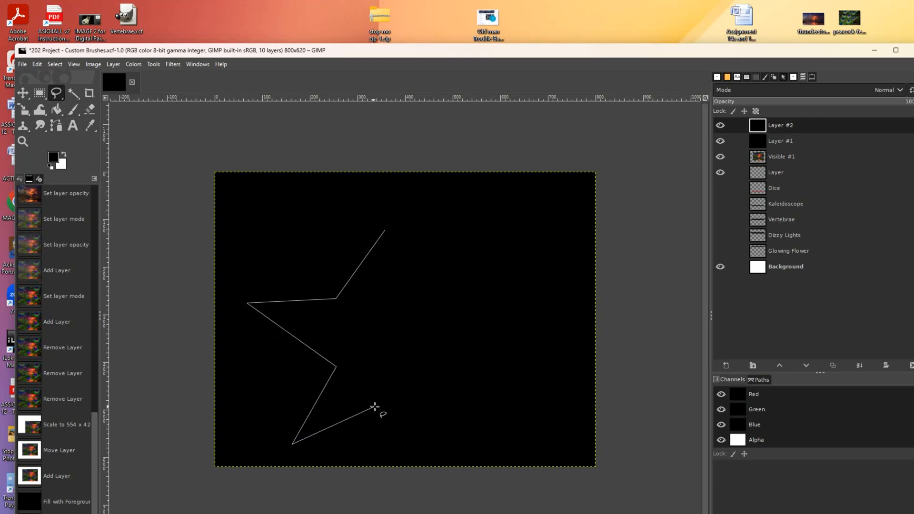
click(391, 401)
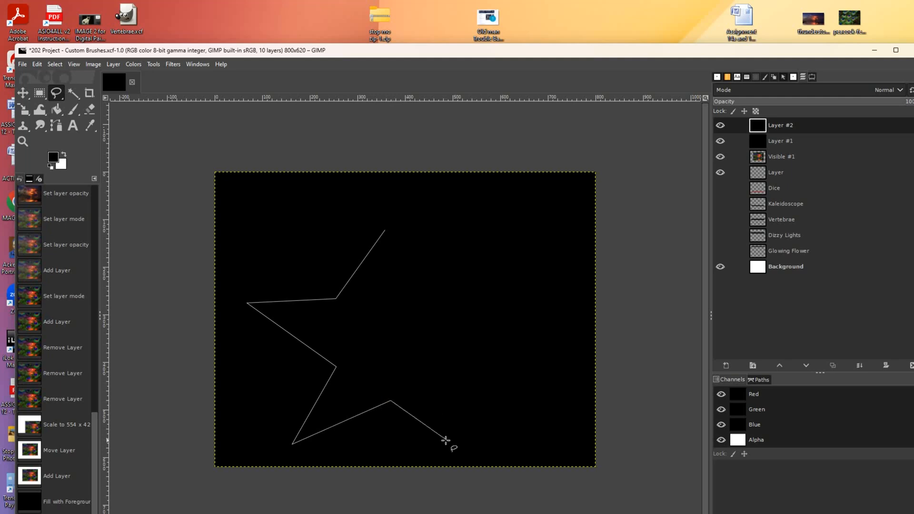
click(452, 446)
click(438, 357)
click(492, 295)
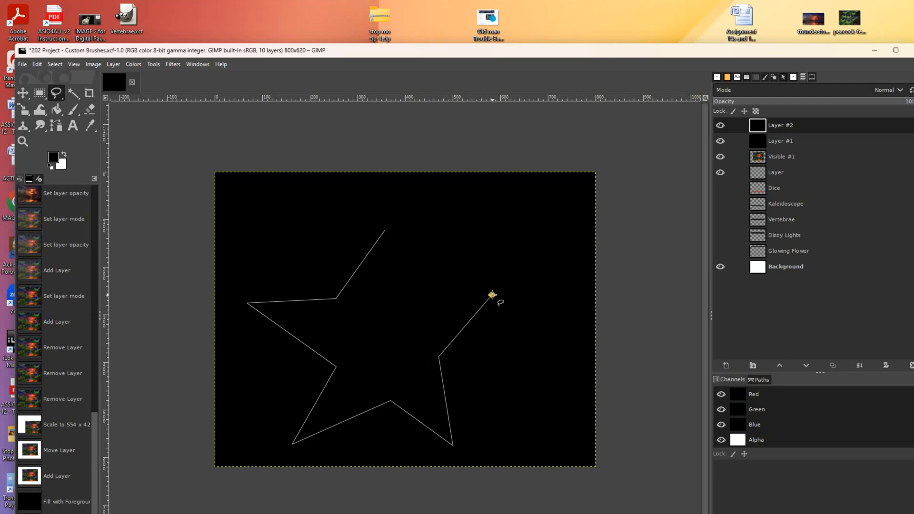
click(414, 295)
click(385, 231)
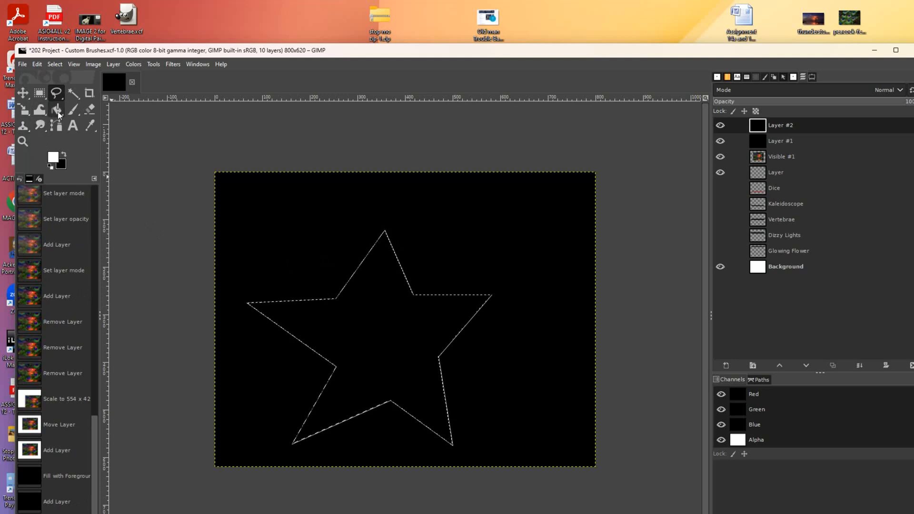
click(375, 337)
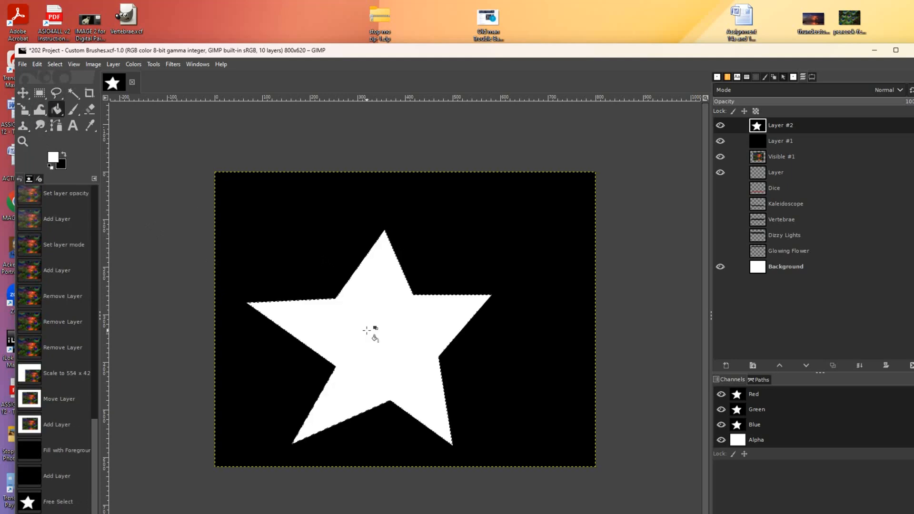
- Hide and delete the plain black layer beneath the star layer
click(791, 141)
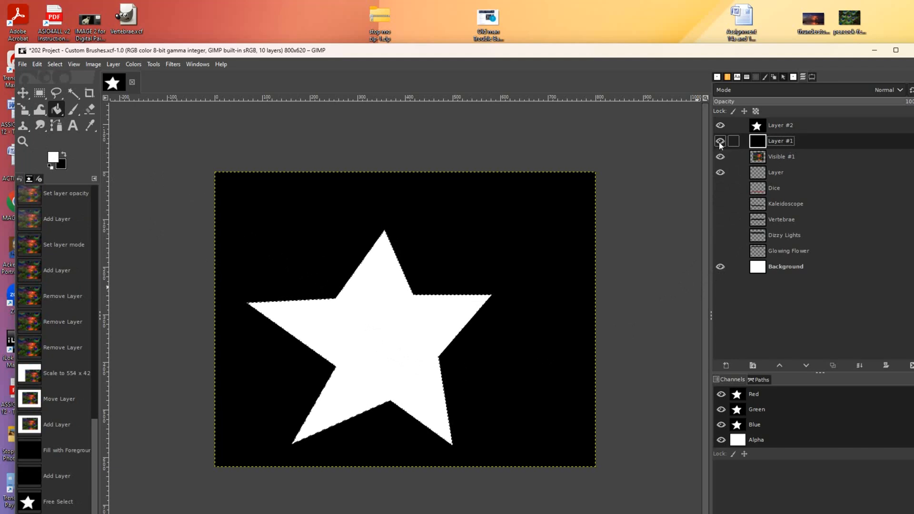
click(719, 142)
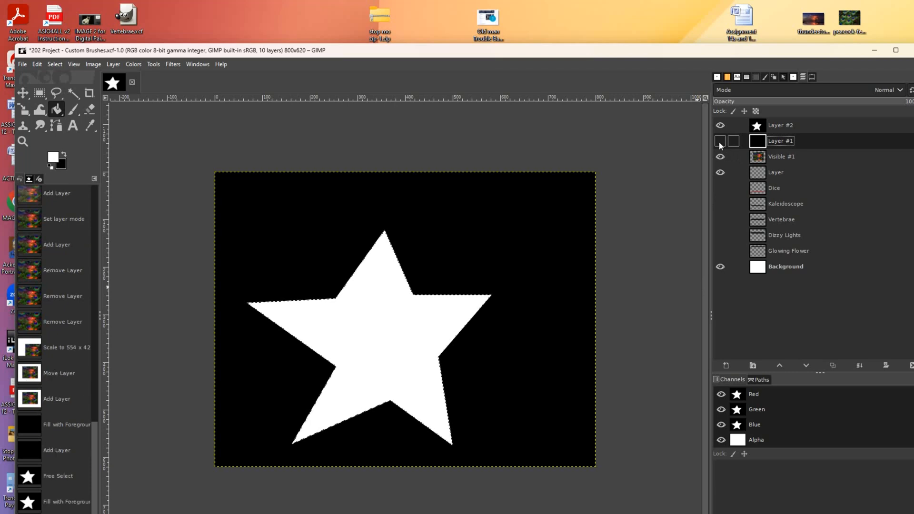
click(911, 365)
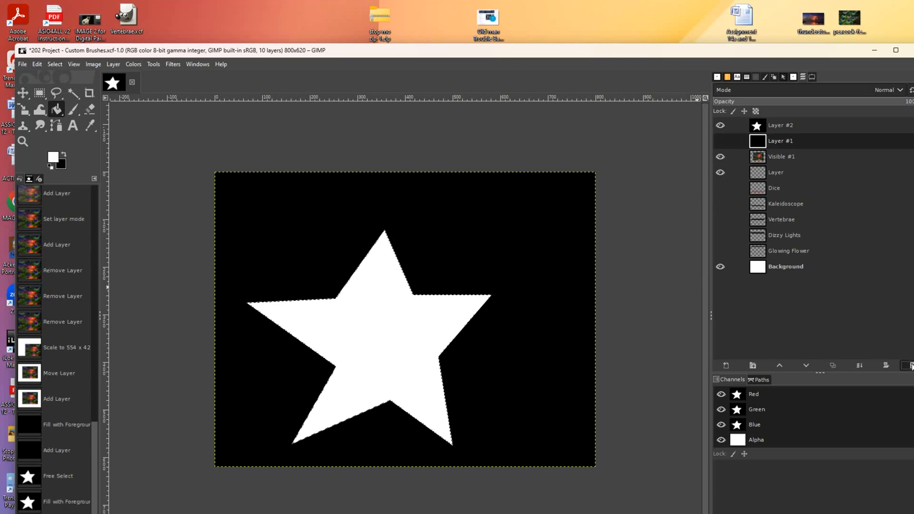
- Make Visible #1 the active layer and hide the star layer above it
click(793, 125)
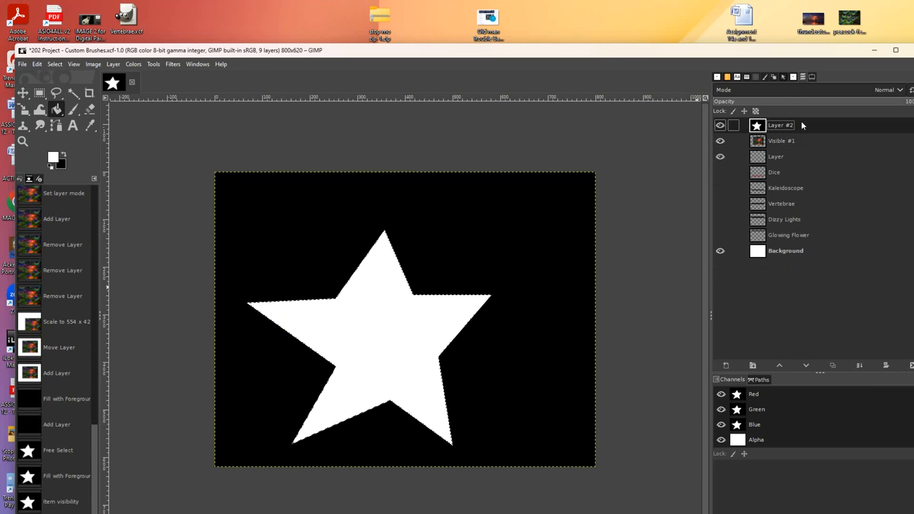
click(786, 141)
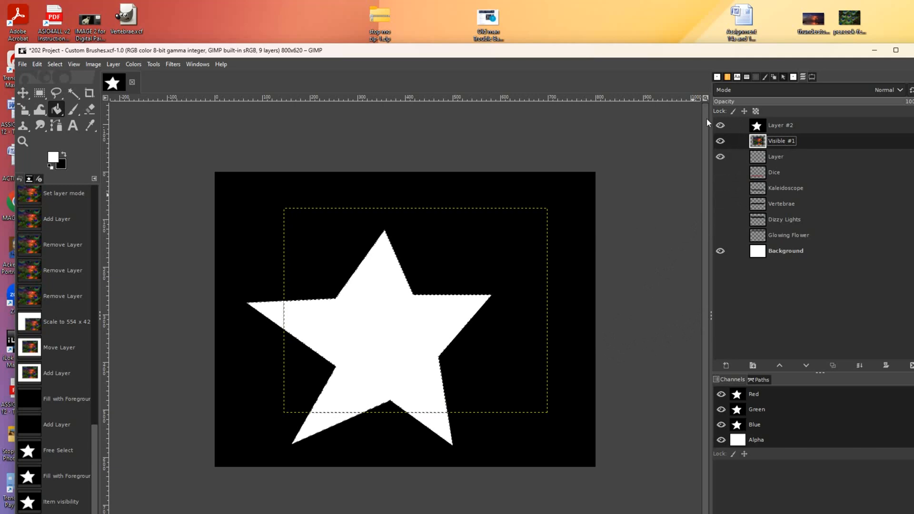
click(720, 126)
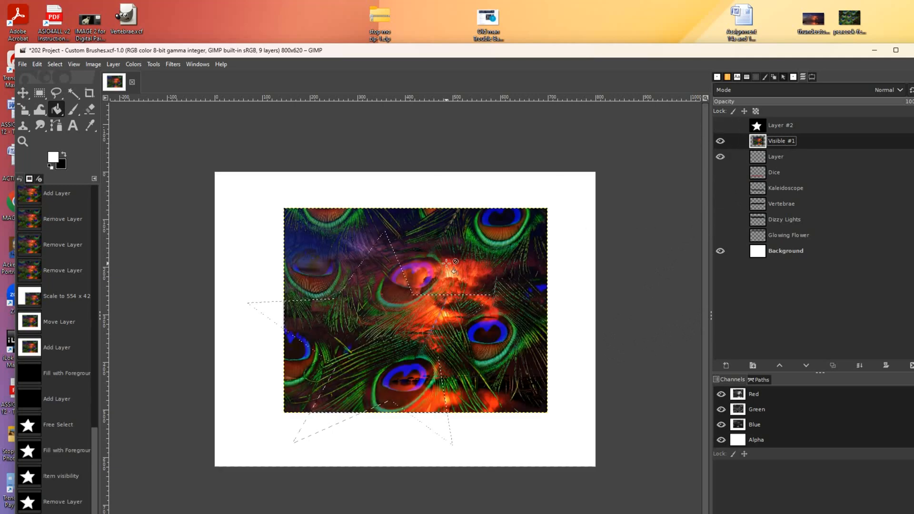
key(shift+s)
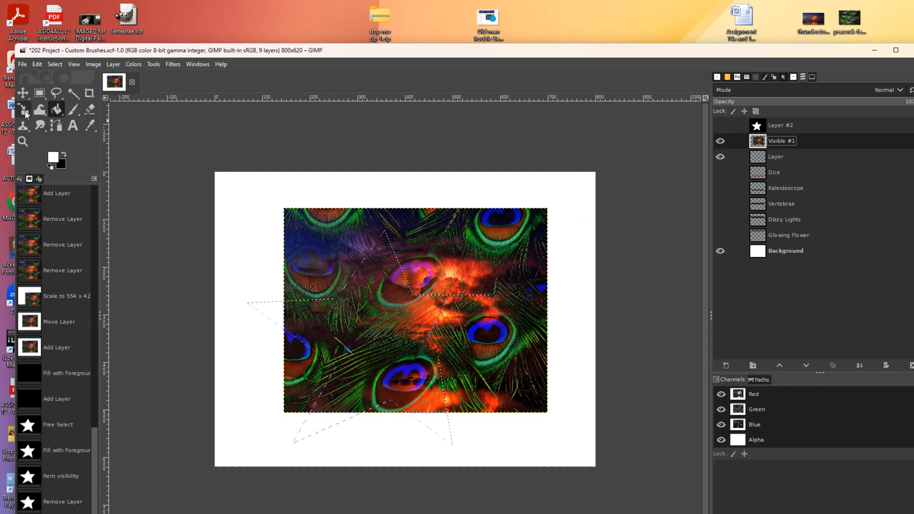
click(391, 245)
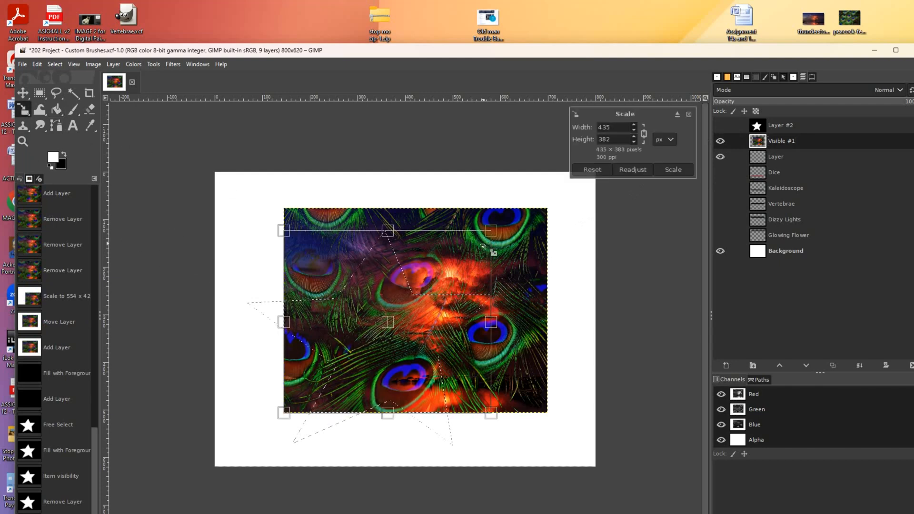
click(798, 139)
click(689, 115)
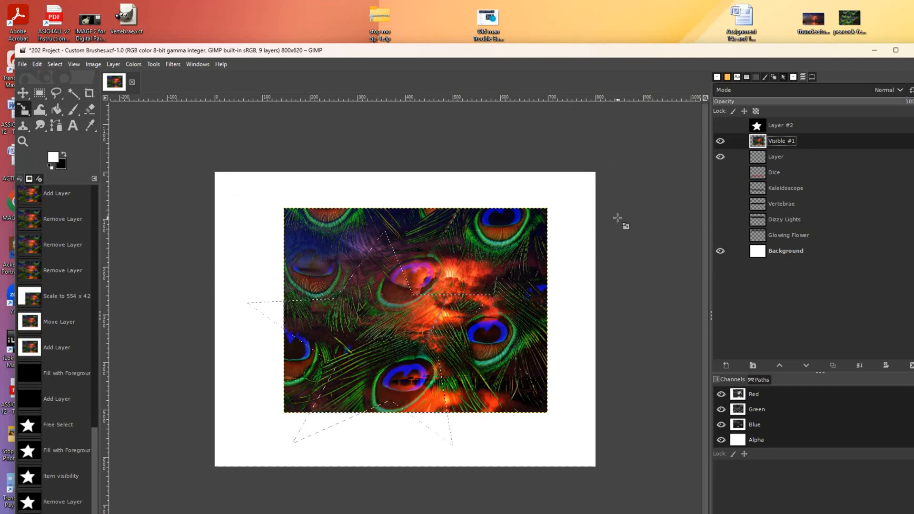
- Clear the star selection and scale the Visible #1 layer up to 863 px wide, proportionally, so it covers the whole canvas
key(ctrl+shift+a)
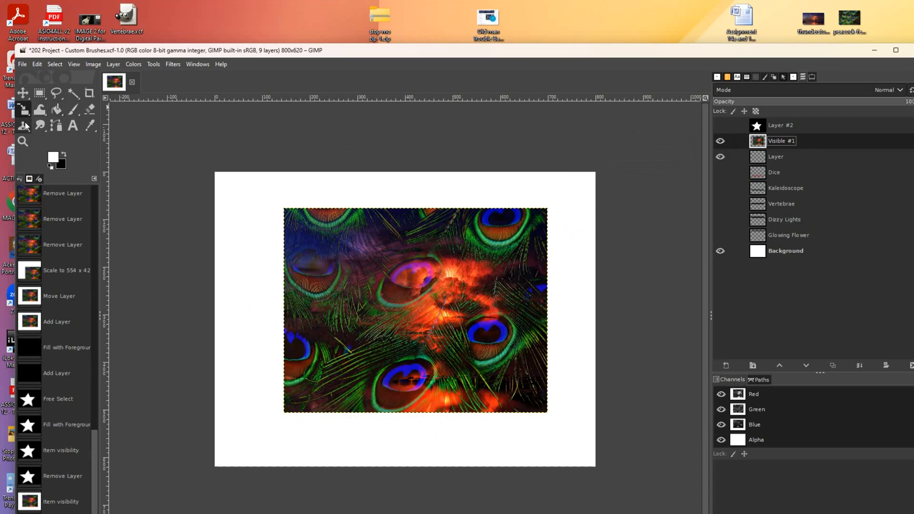
click(385, 281)
drag(284, 208, 194, 188)
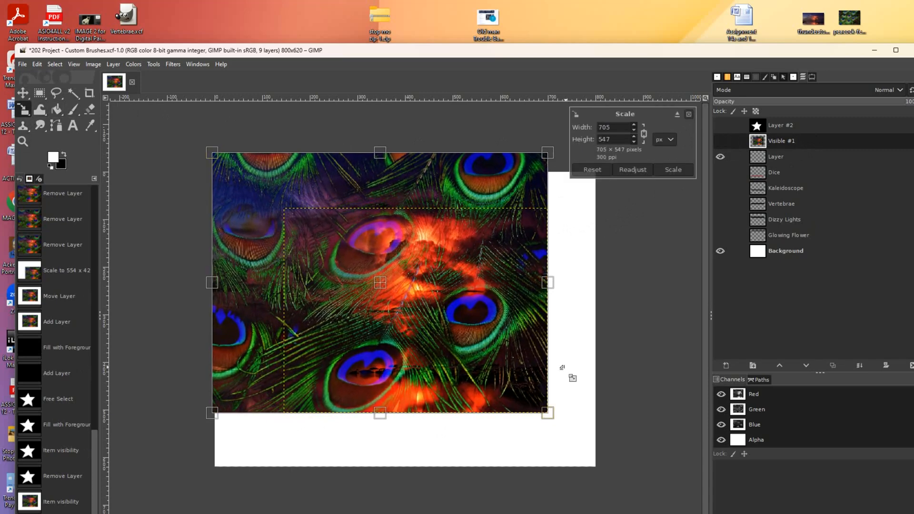
drag(547, 414, 602, 495)
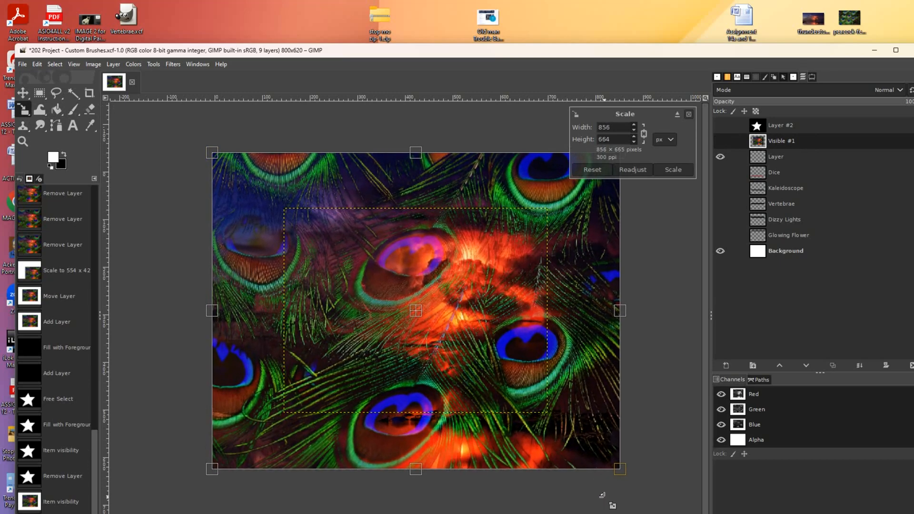
click(665, 169)
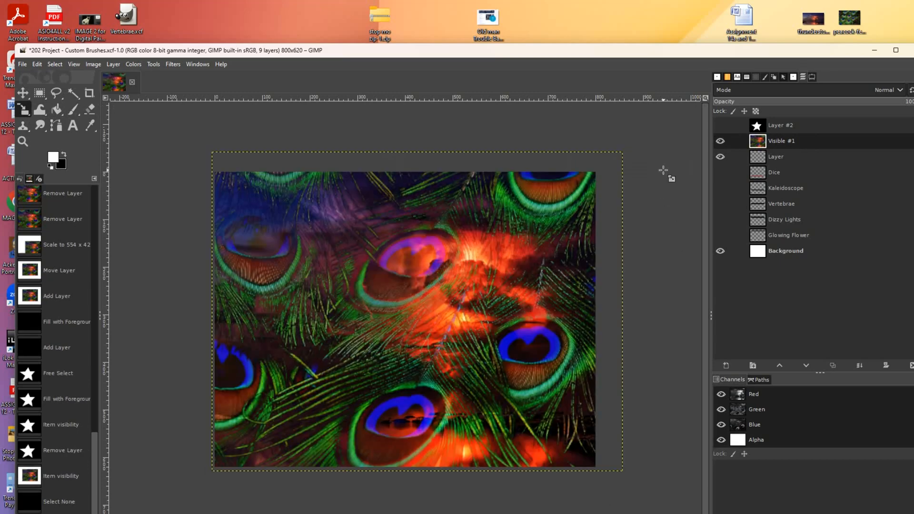
- Try cutting the hidden star layer, and undo both layer cuts
click(800, 126)
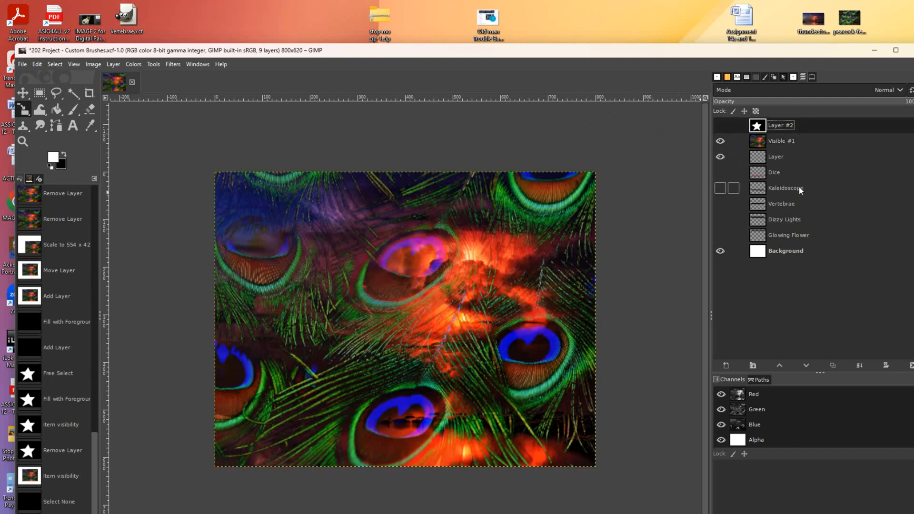
key(ctrl+x)
key(ctrl+x)
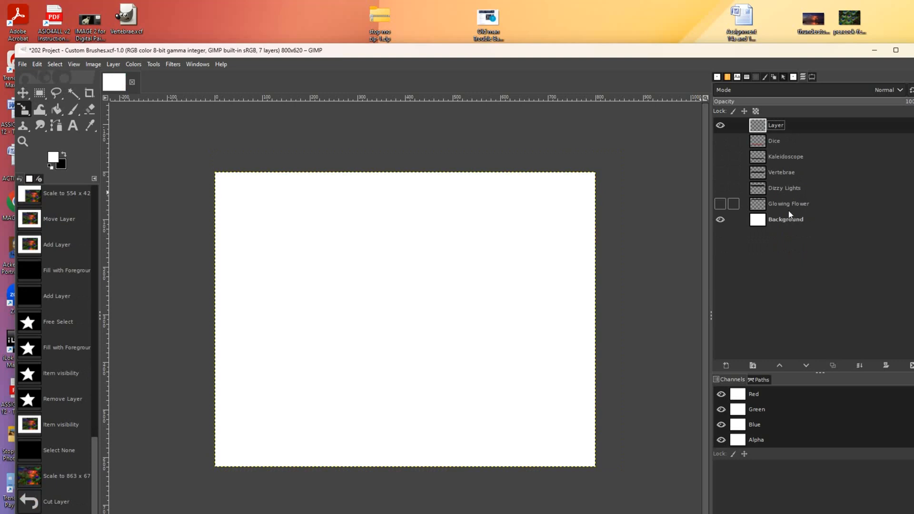
key(ctrl+z)
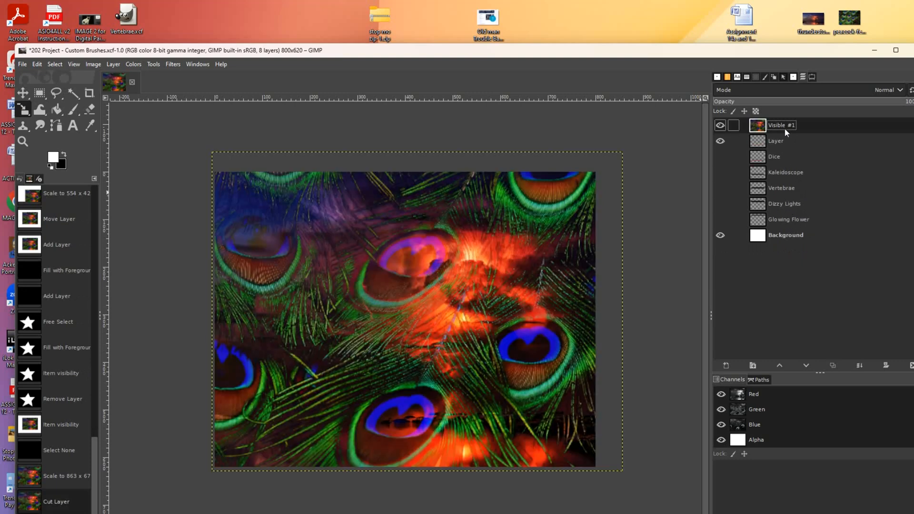
key(ctrl+z)
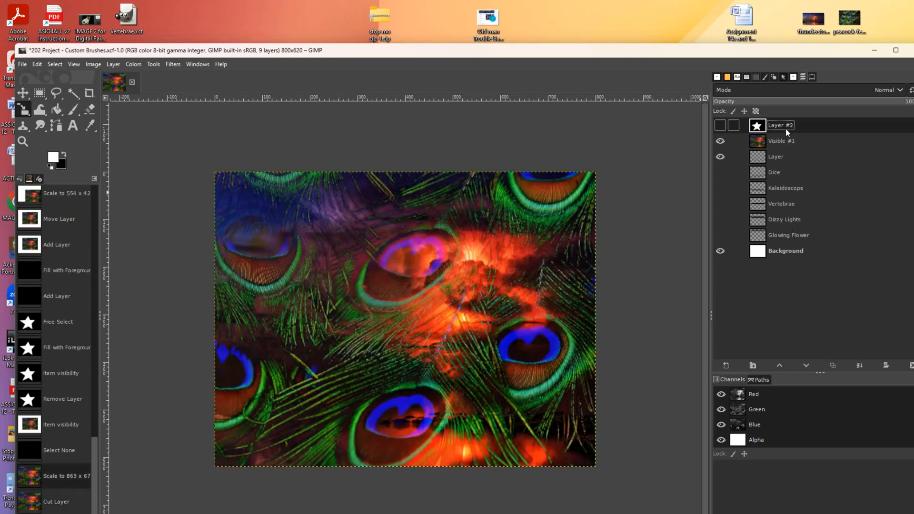
- Show and cut the star layer, and add a White (full opacity) layer mask to Visible #1
click(720, 125)
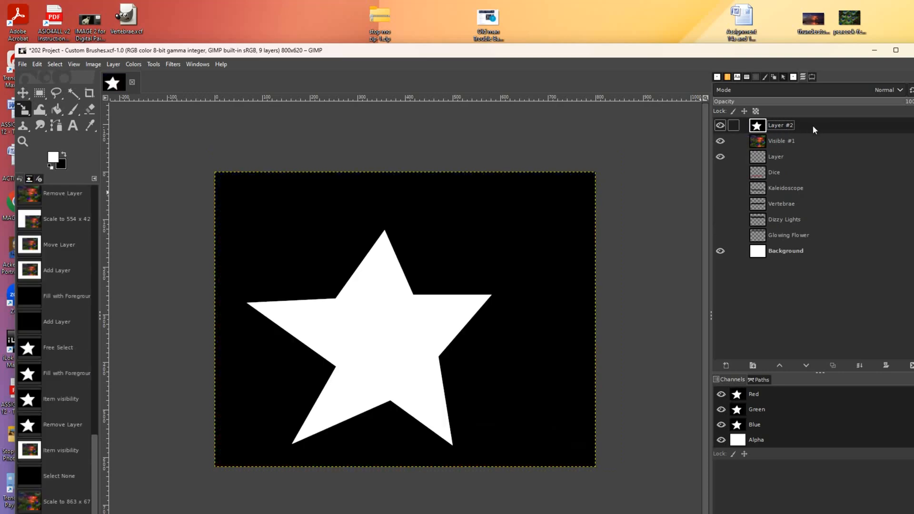
key(ctrl+x)
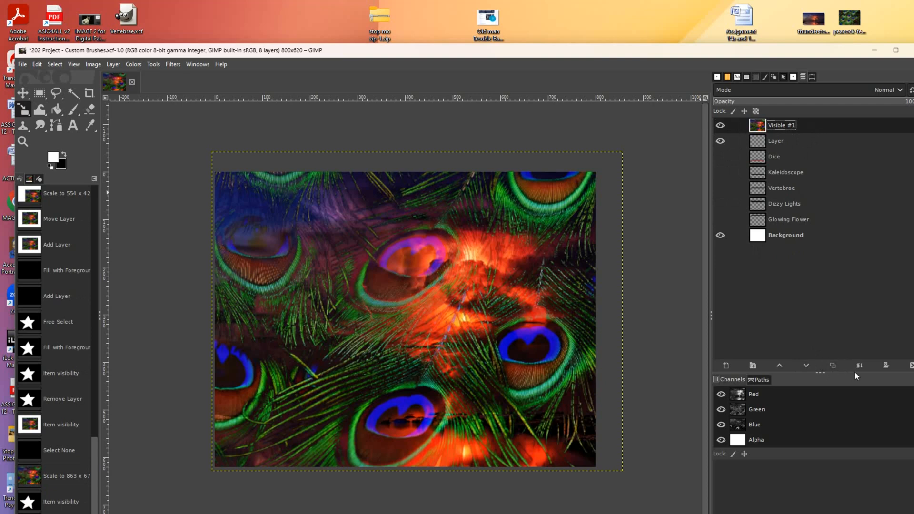
click(886, 365)
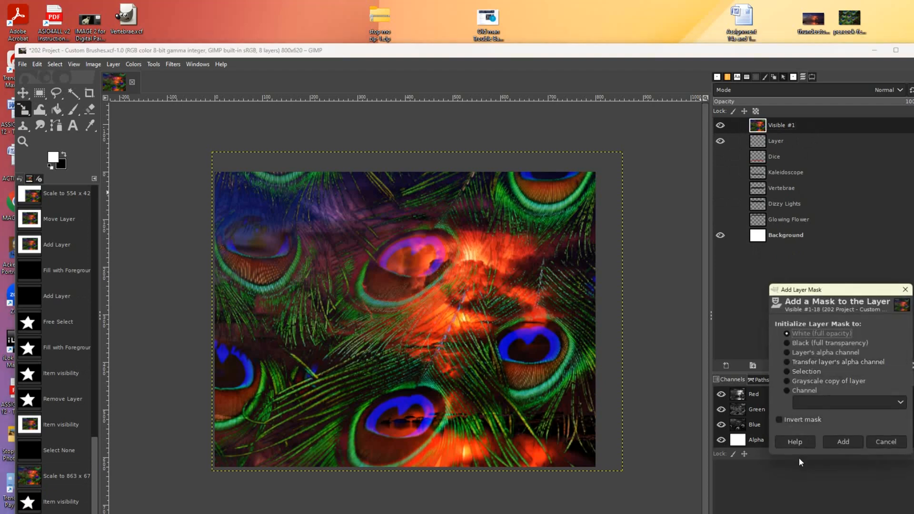
click(831, 439)
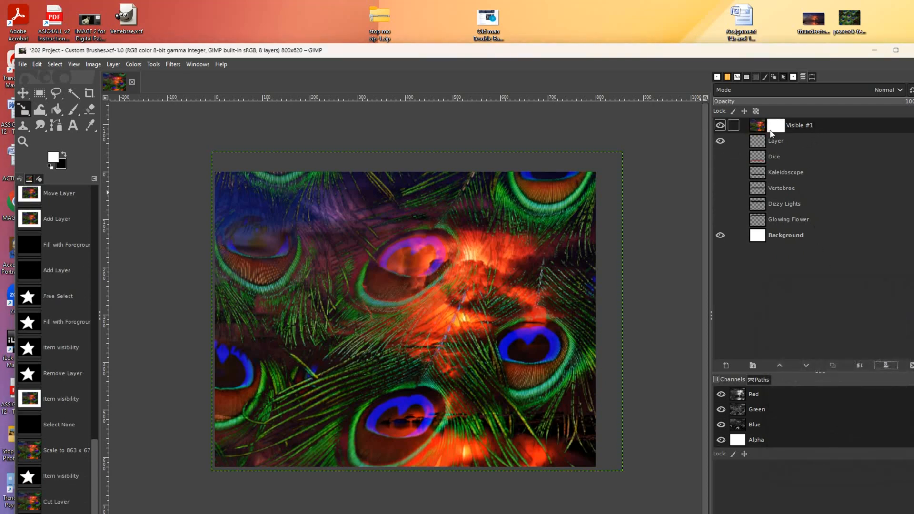
- Paste the cut star image into the Visible #1 layer mask and anchor the floating selection
key(ctrl+v)
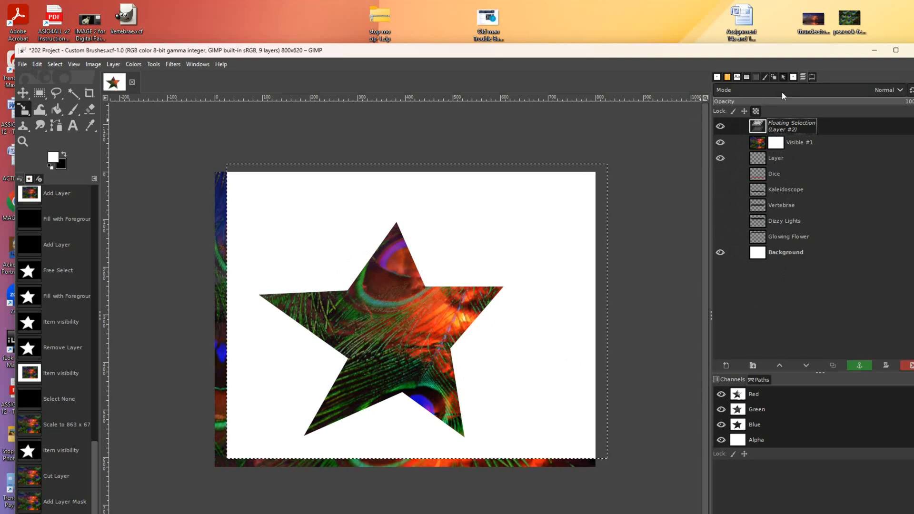
right_click(794, 124)
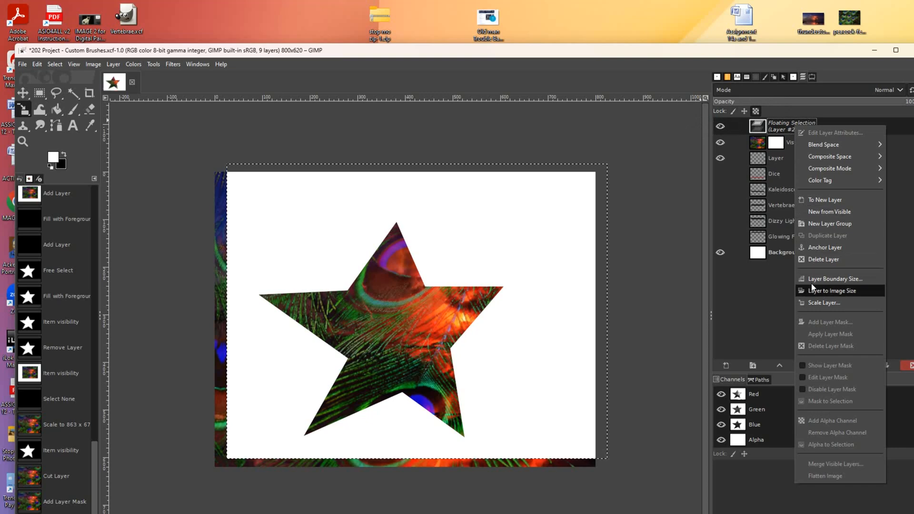
click(821, 249)
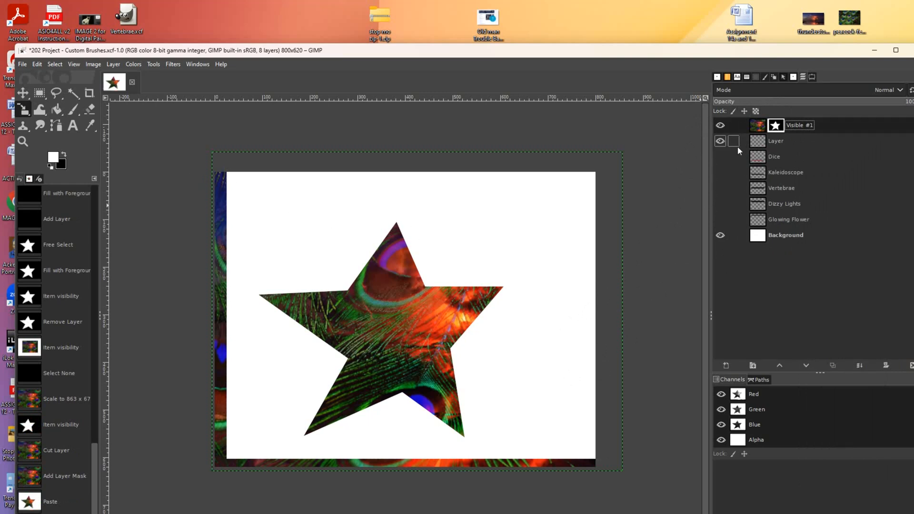
- Create a new layer from the visible result and delete the masked Visible #1 layer beneath it
click(113, 64)
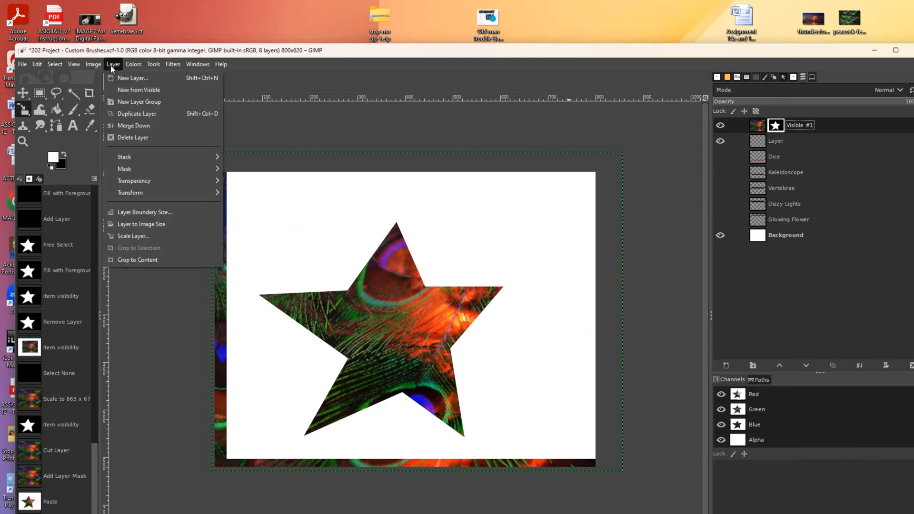
click(122, 91)
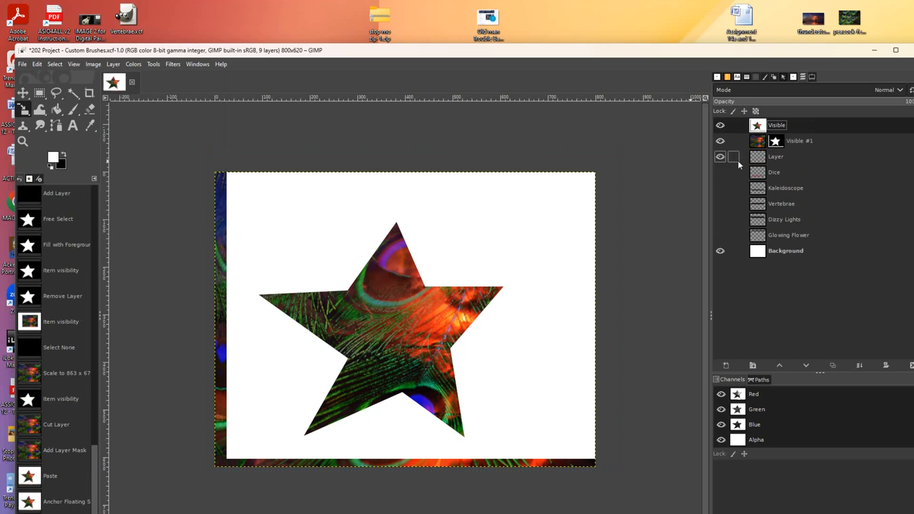
click(772, 141)
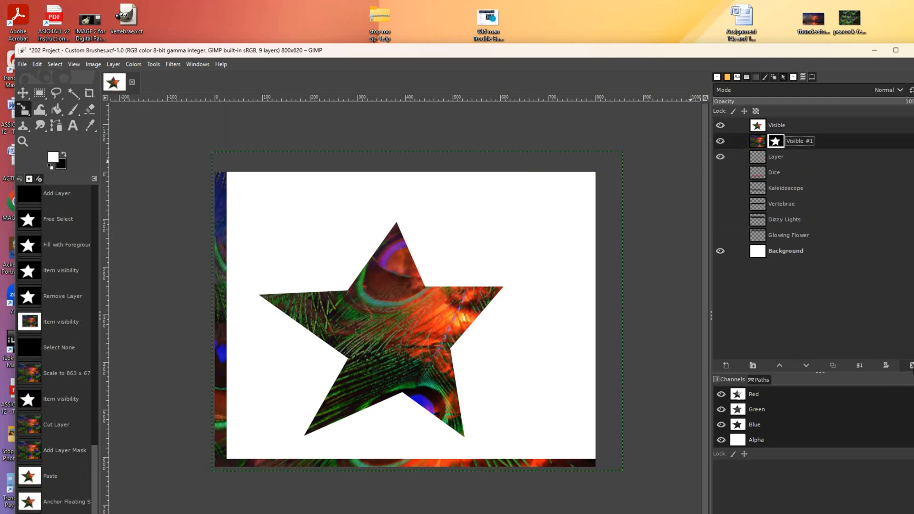
click(912, 365)
click(817, 126)
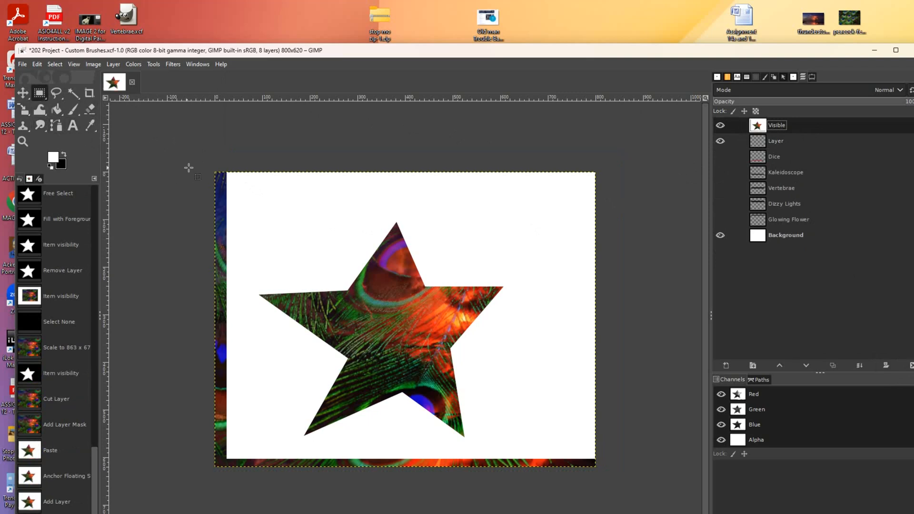
drag(211, 166, 220, 298)
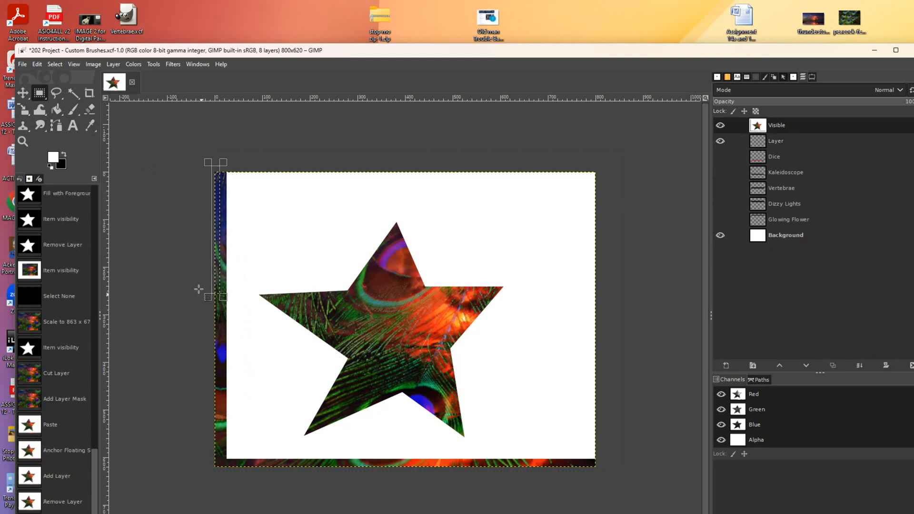
click(147, 175)
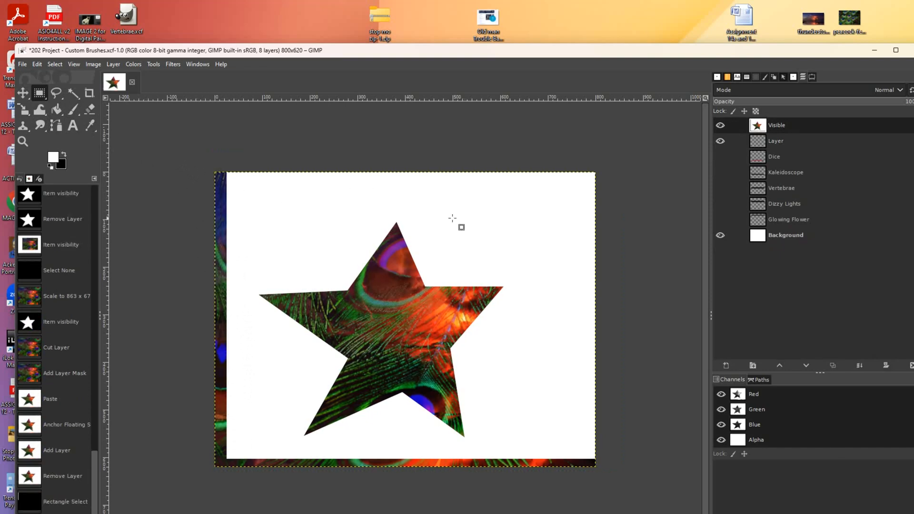
click(22, 93)
click(785, 126)
right_click(785, 127)
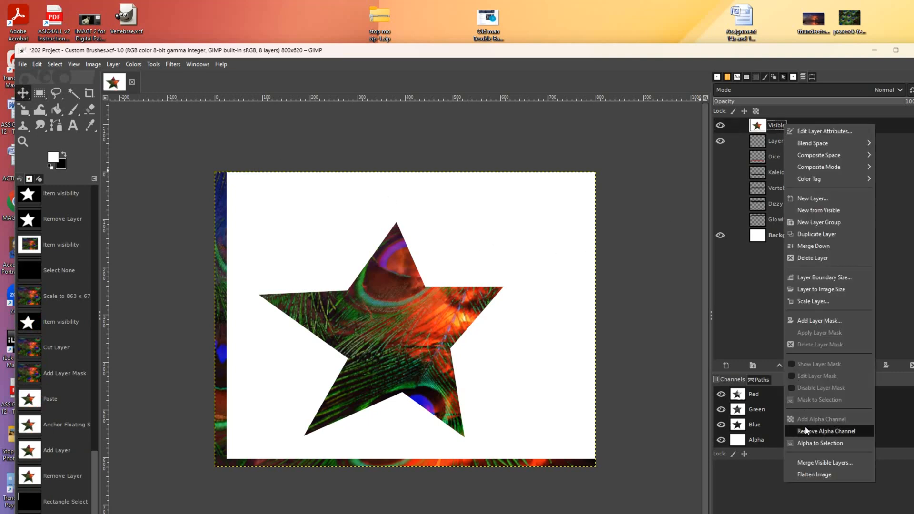
click(631, 175)
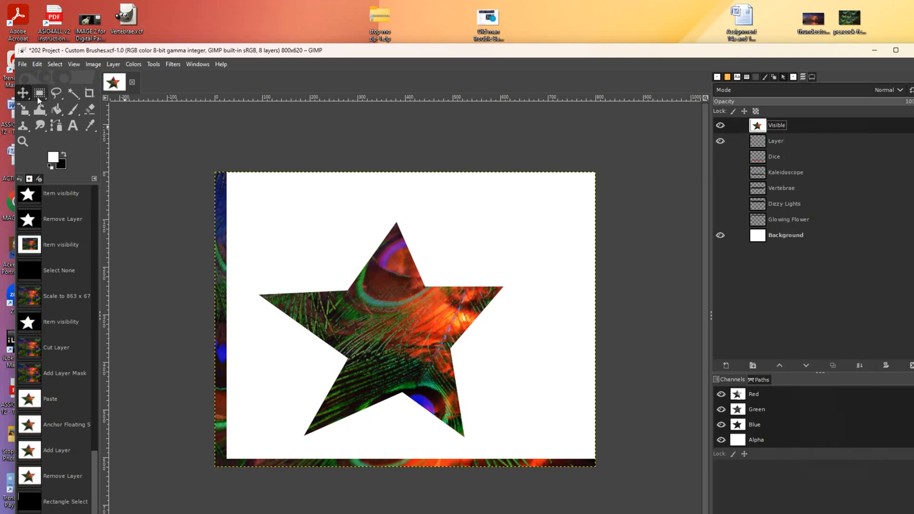
- Clear the leftover peacock strips along the canvas's left and bottom edges on the Visible layer using rectangular selections
drag(205, 170, 243, 473)
key(Delete)
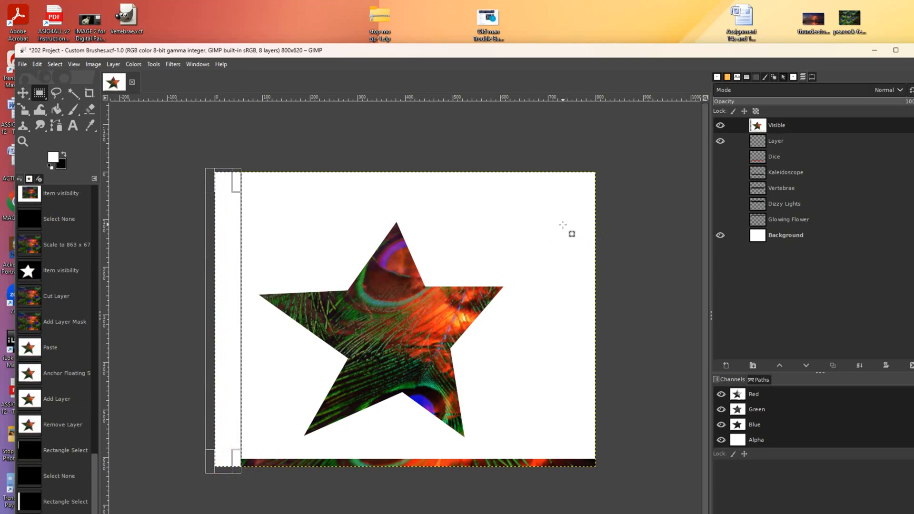
drag(193, 452, 621, 507)
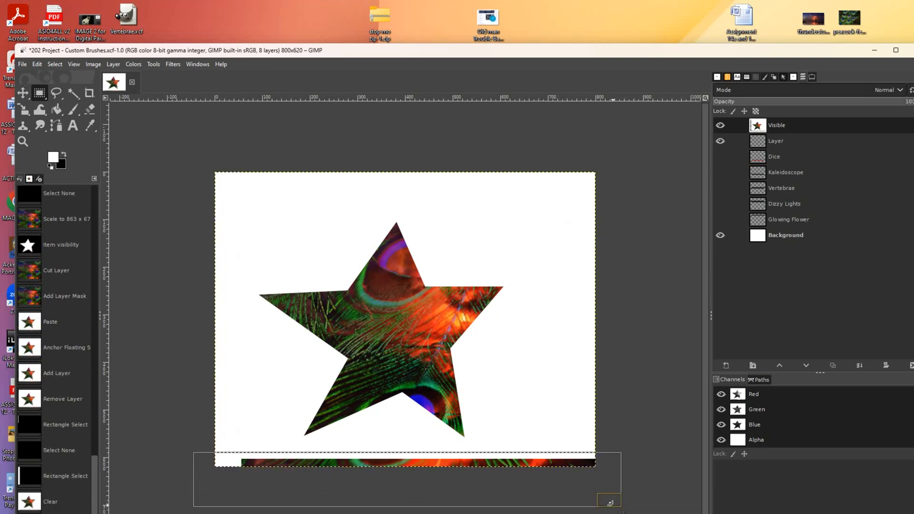
key(Delete)
key(Delete)
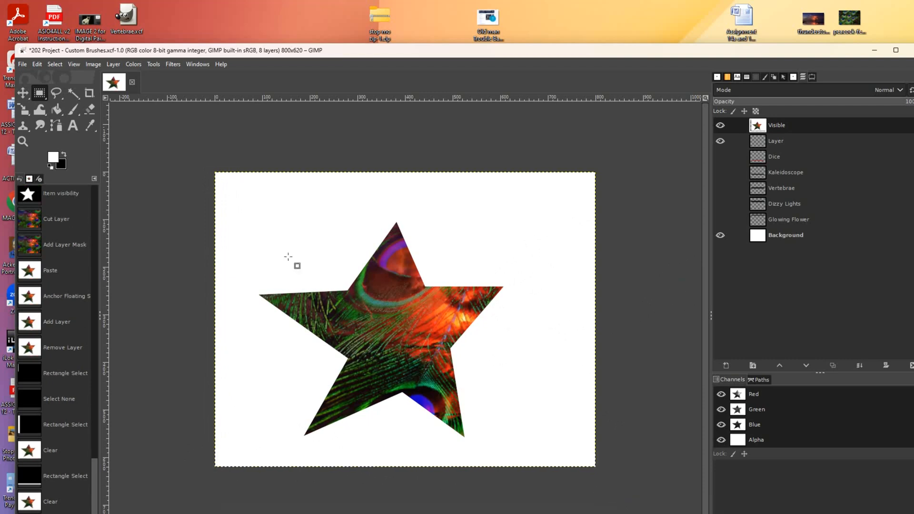
- Delete the white area around the star on the Visible layer with Fuzzy Select, and hide the Background layer
key(u)
key(ctrl+shift+a)
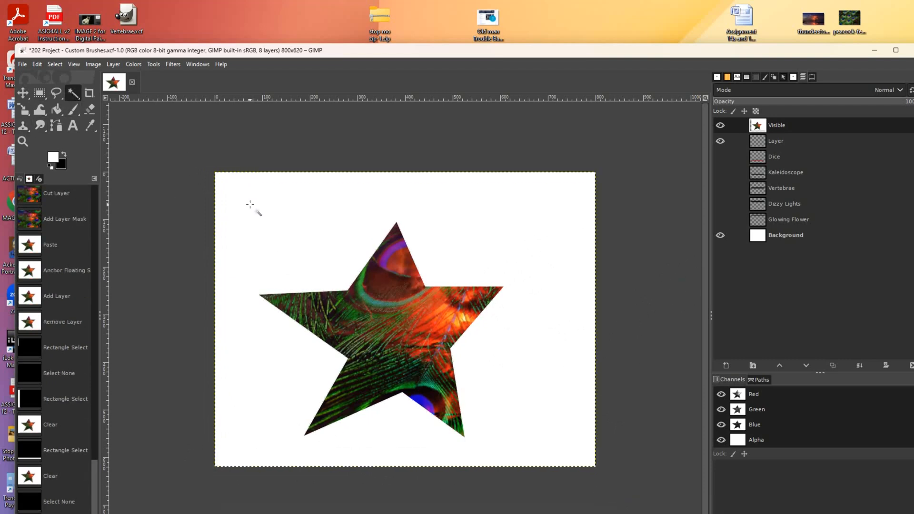
click(250, 204)
click(250, 205)
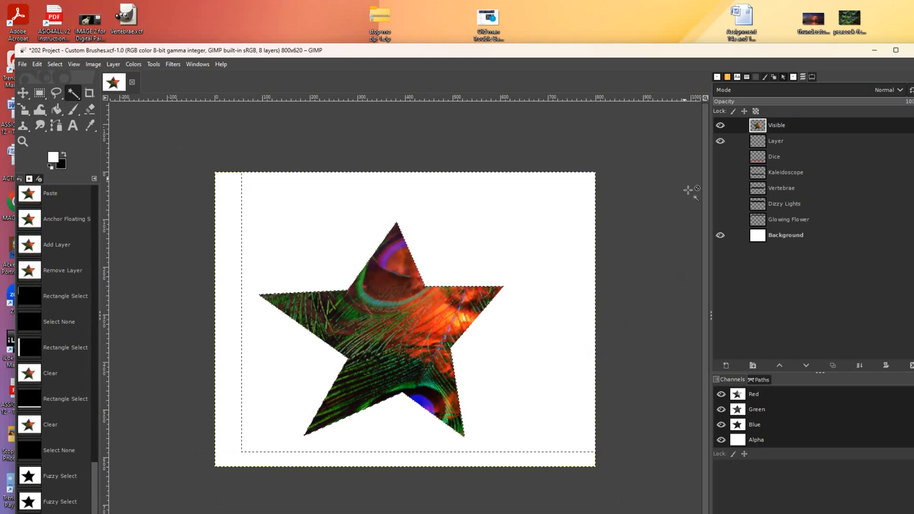
click(720, 236)
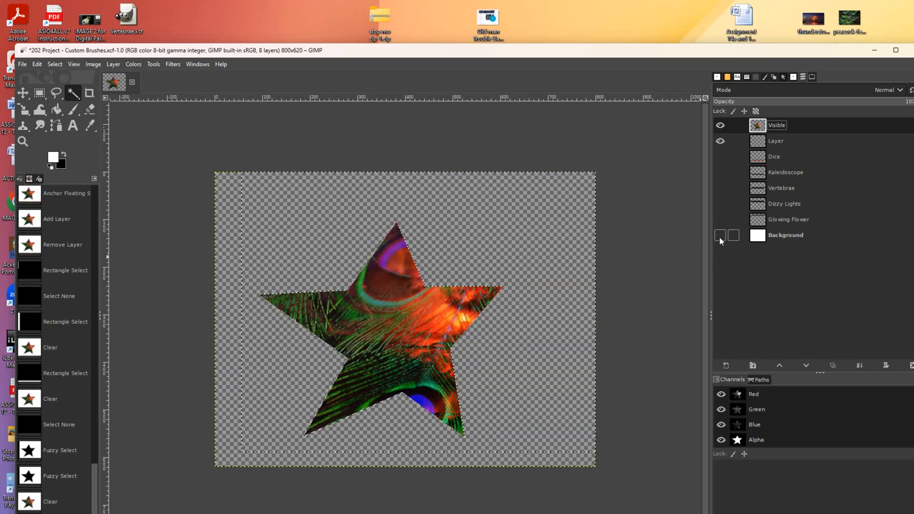
- Scale the star layer proportionally down to 435 pixels wide and move it near the centre of the canvas
click(720, 236)
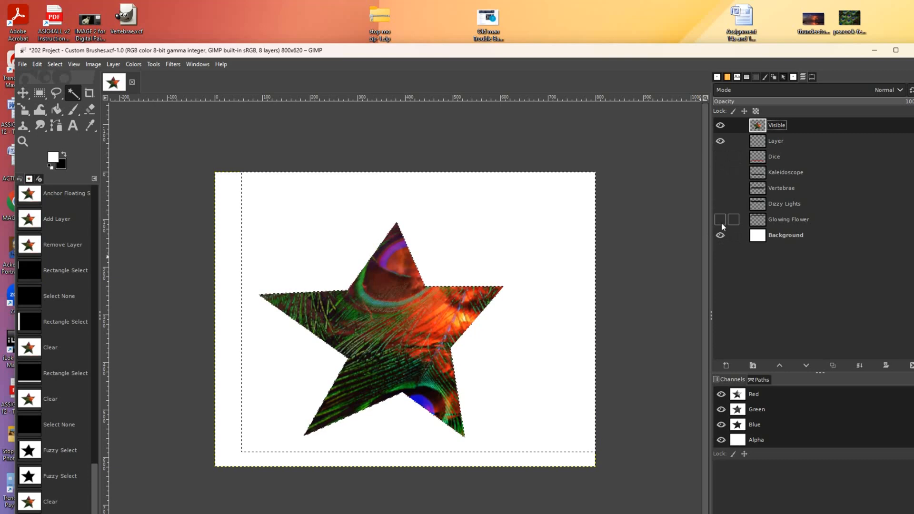
click(720, 236)
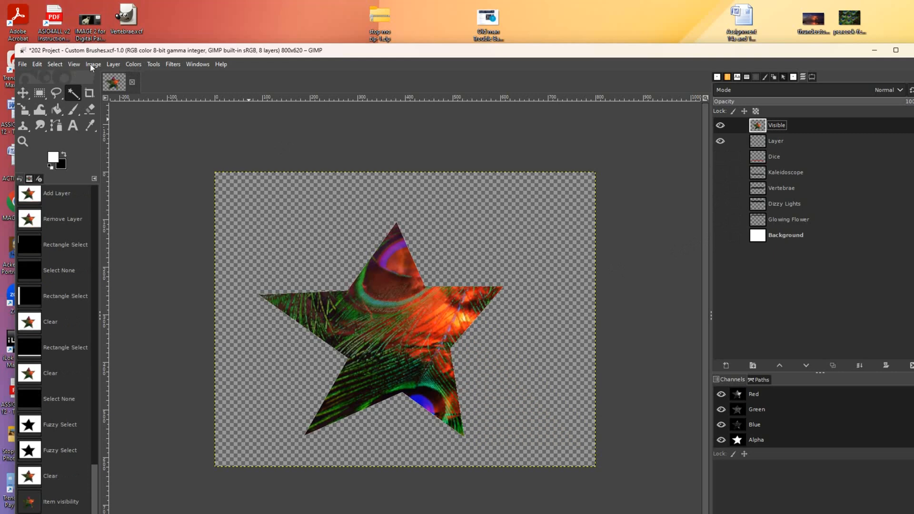
click(24, 108)
click(219, 191)
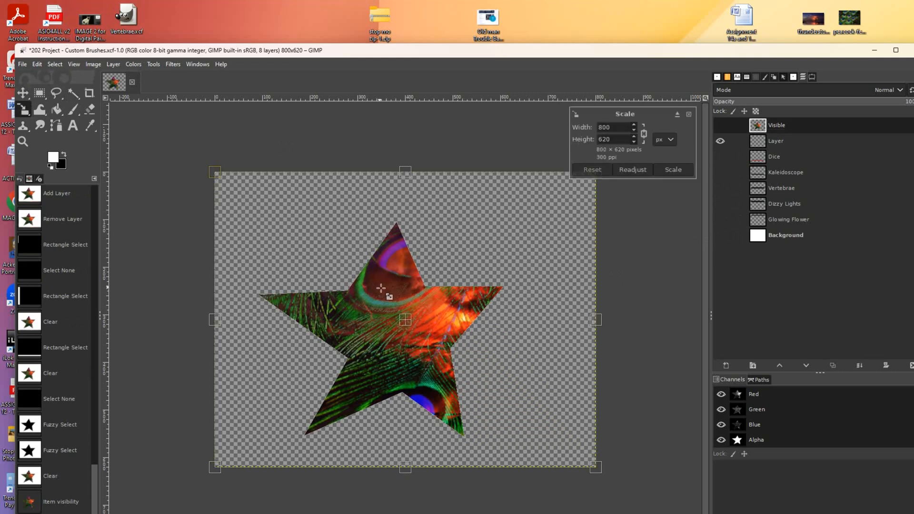
drag(218, 176, 383, 321)
key(Return)
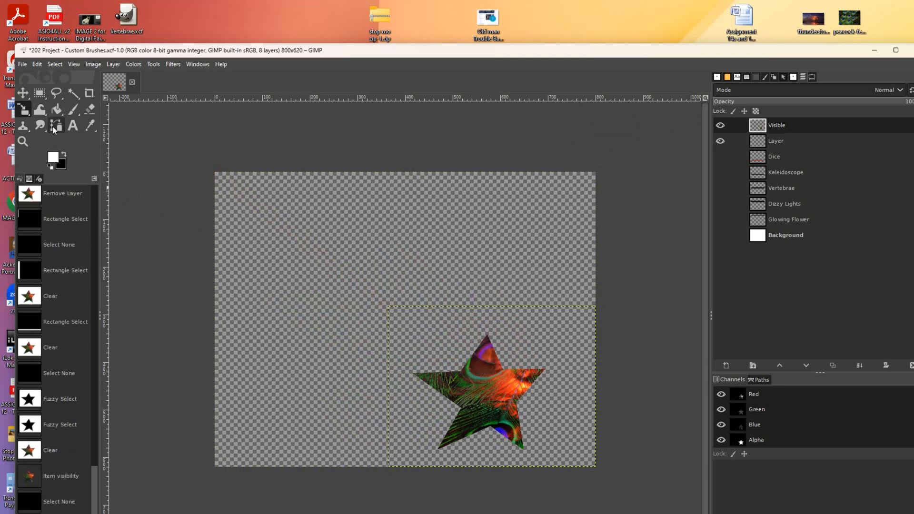
click(22, 94)
drag(492, 396, 398, 300)
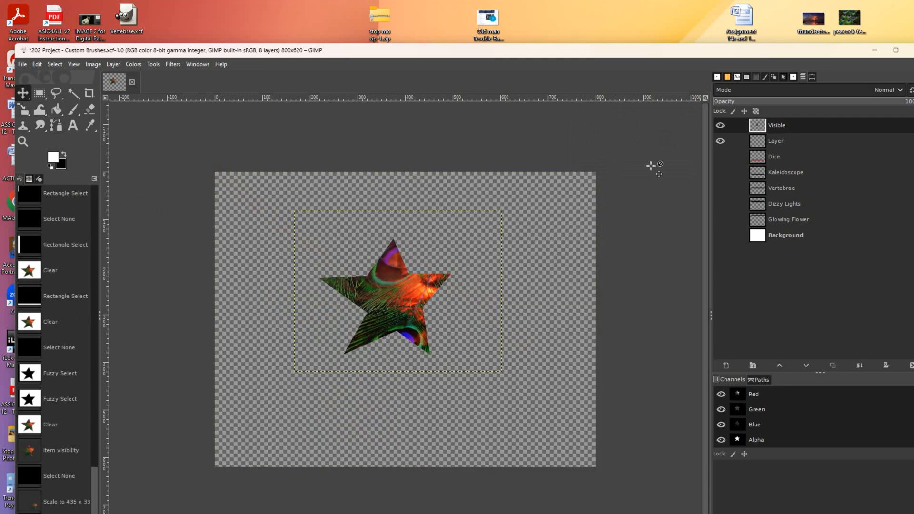
- Rename the Visible layer as Hippy Star and keep it as the active layer
double_click(780, 128)
text(Hipp Star)
key(Return)
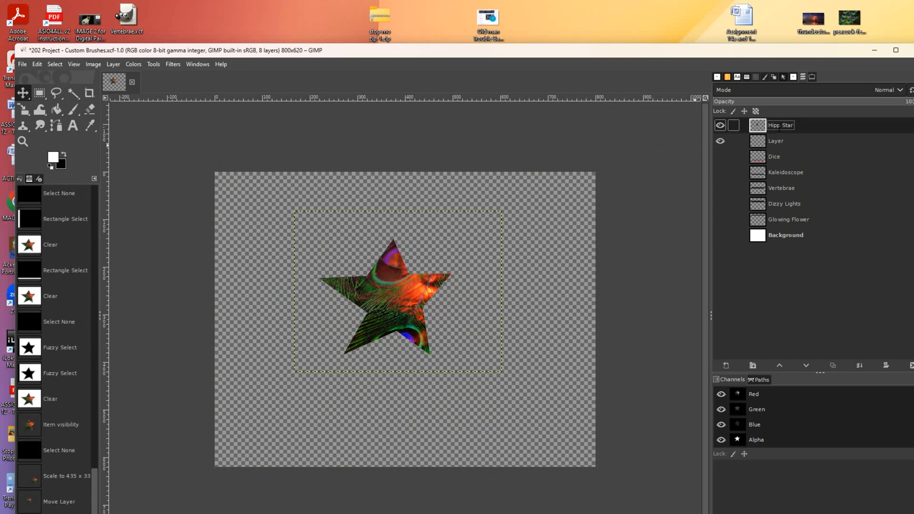
double_click(781, 126)
click(896, 169)
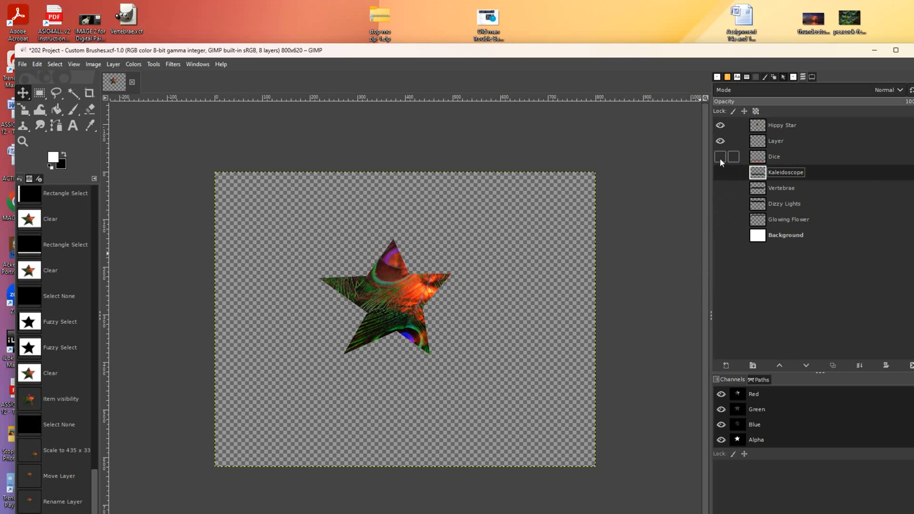
click(806, 125)
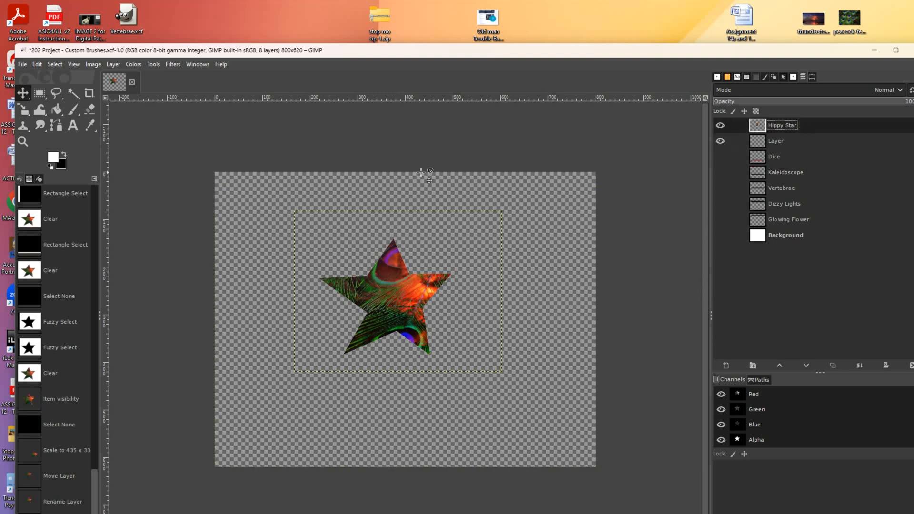
- Set up an image export named Hippy Brush with GIMP brush (gbr) as the file type
click(23, 65)
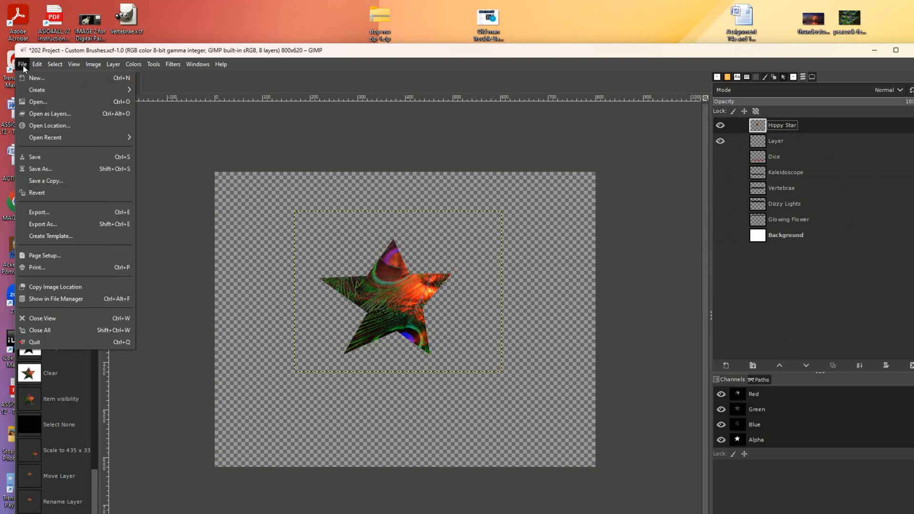
click(45, 217)
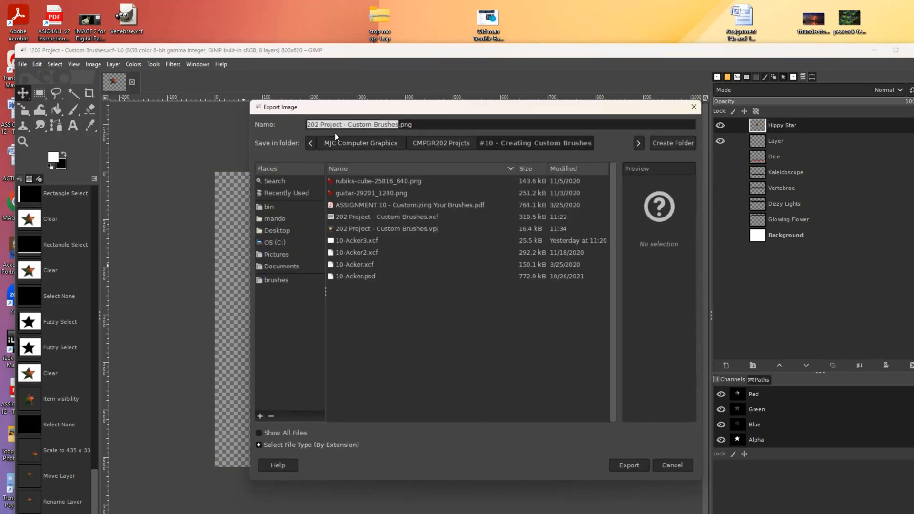
text(Hippy B)
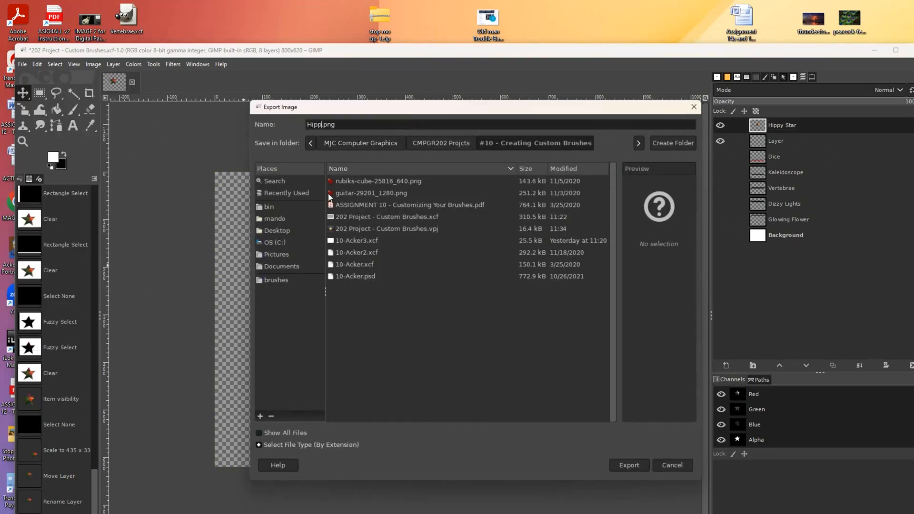
text(rush)
click(282, 221)
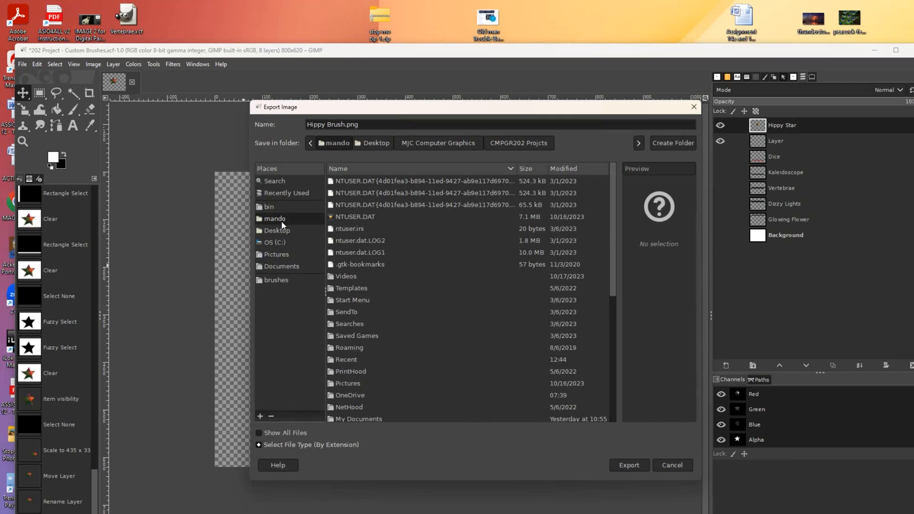
click(288, 445)
mouse_move(690, 379)
mouse_down()
mouse_move(693, 408)
mouse_move(699, 386)
mouse_up()
click(278, 380)
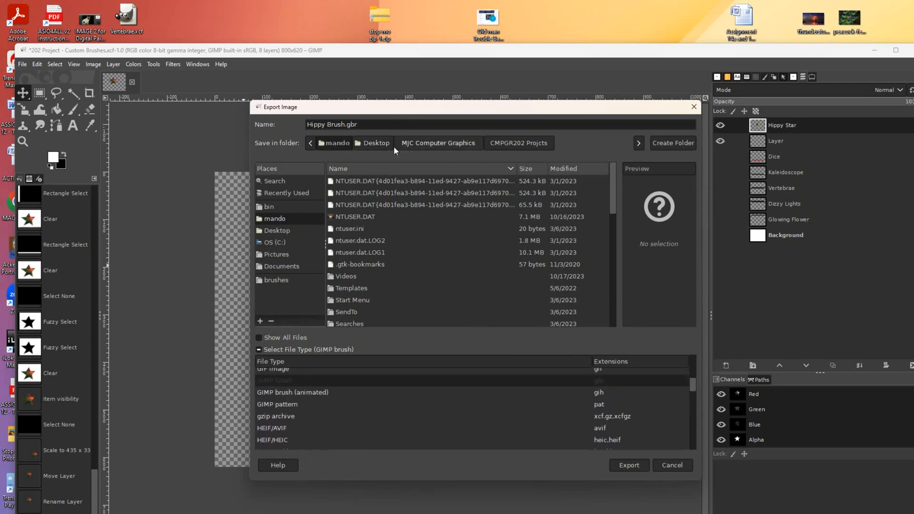
- Set the export destination to AppData/Roaming/GIMP/2.10/brushes within the user's home folder
click(278, 243)
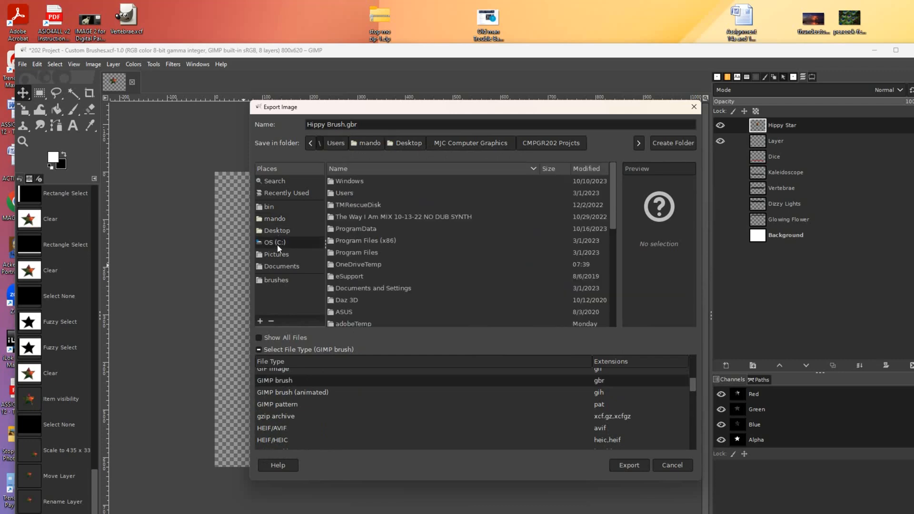
click(275, 219)
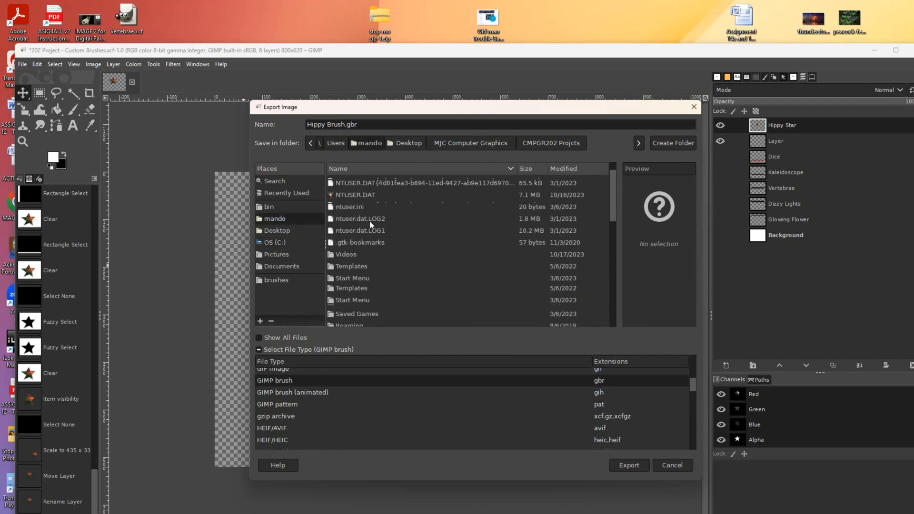
scroll(370, 232, down, 3)
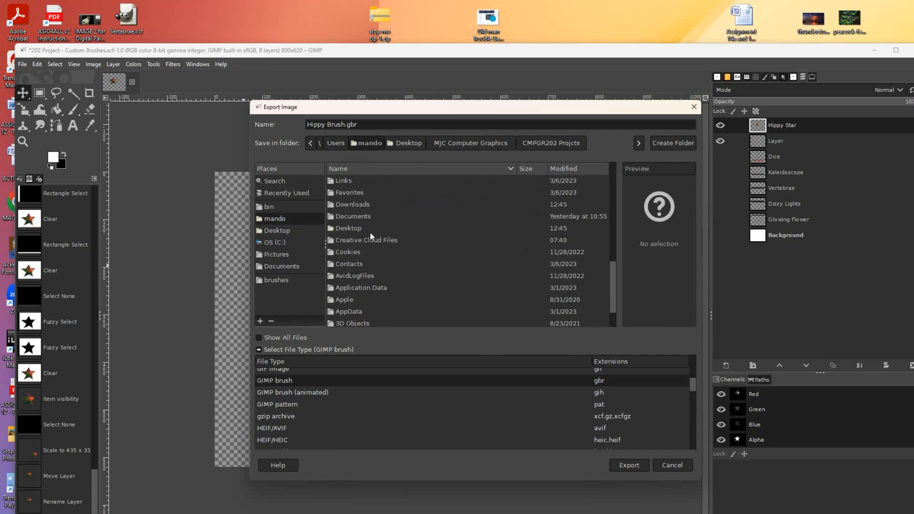
click(344, 311)
click(345, 314)
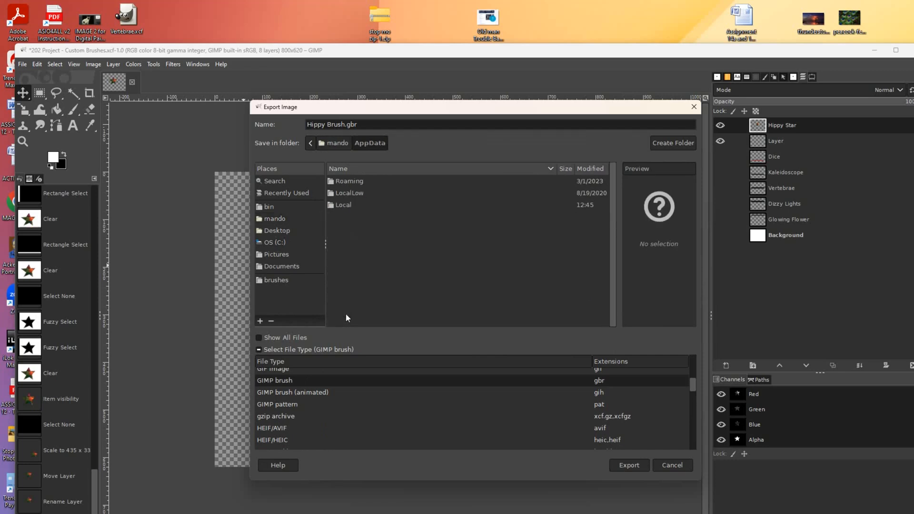
double_click(344, 182)
scroll(432, 267, down, 10)
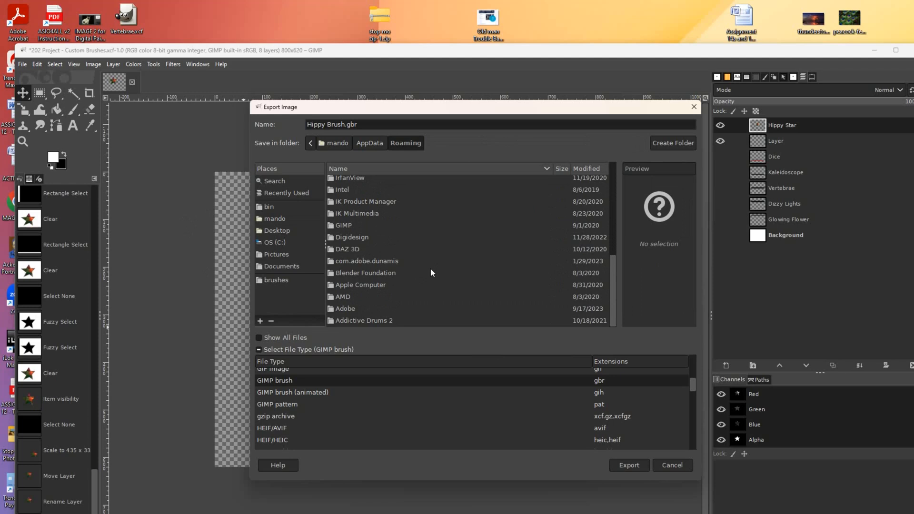
double_click(335, 226)
double_click(334, 179)
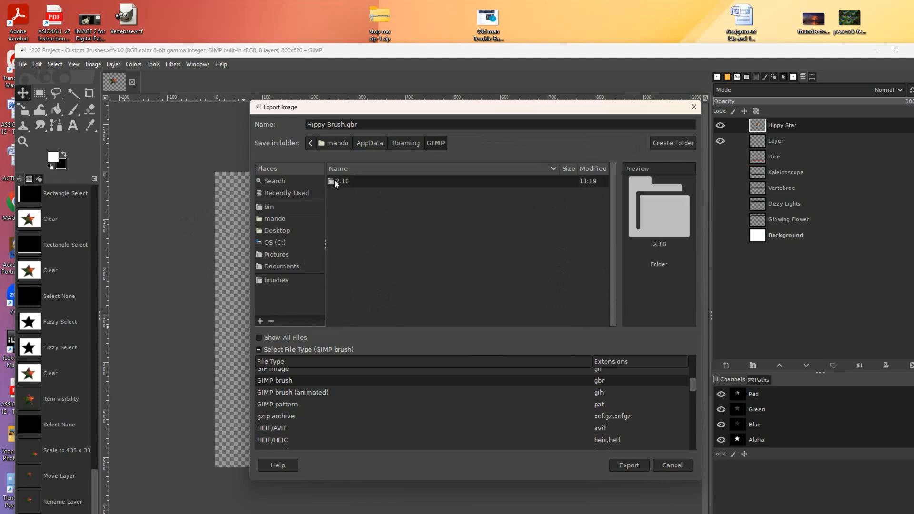
scroll(351, 258, down, 3)
scroll(352, 258, down, 3)
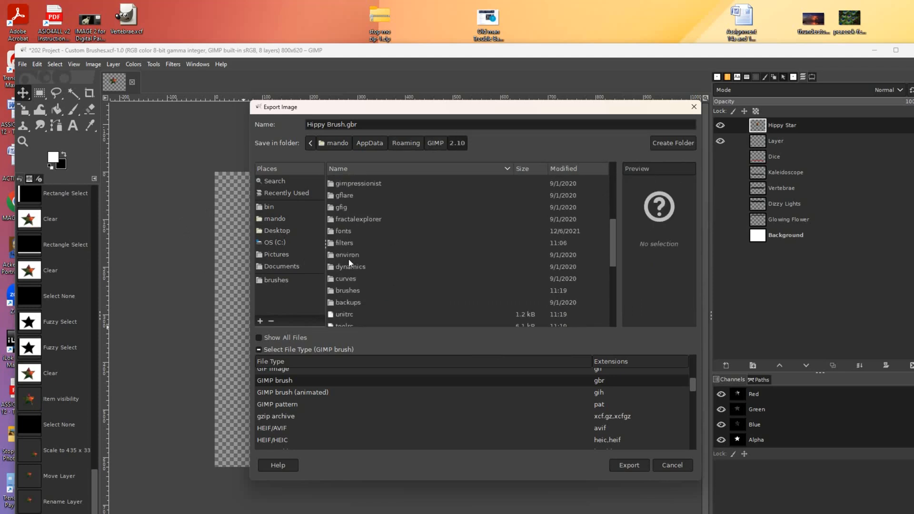
double_click(343, 292)
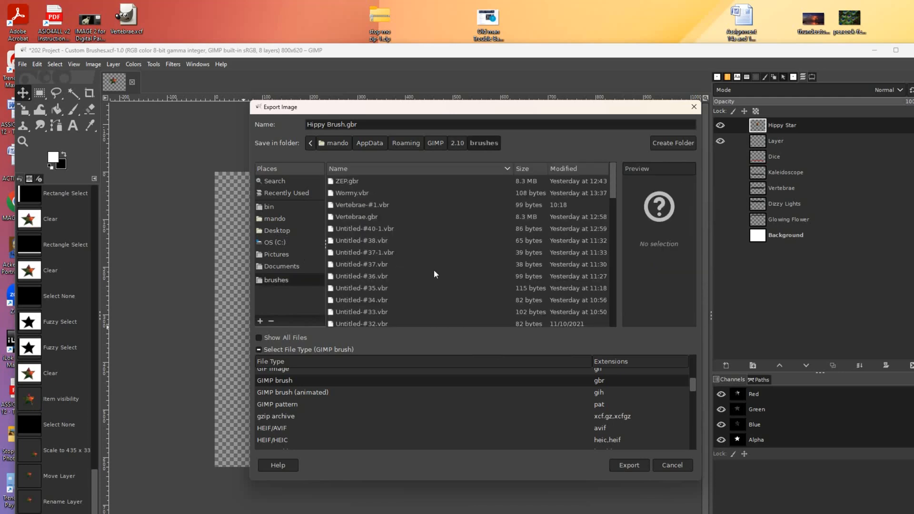
- Export the brush file with the description Hippy Brush
click(621, 466)
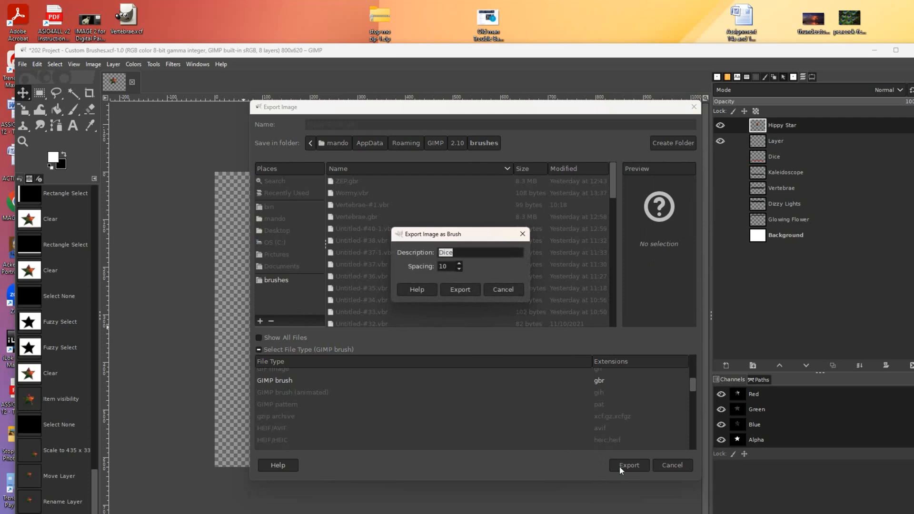
double_click(445, 253)
text(Hippy Brush)
click(461, 293)
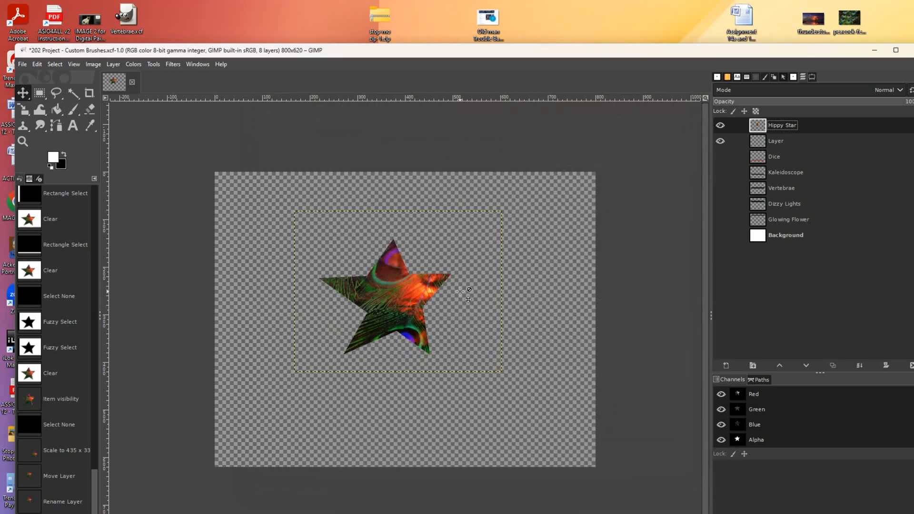
- Look through the available brushes for the newly exported Hippy Brush
click(793, 78)
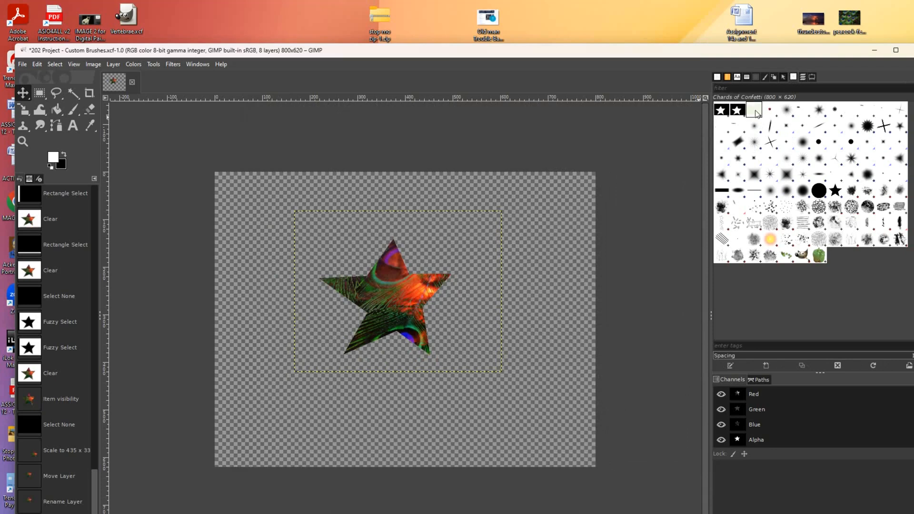
click(852, 113)
click(879, 110)
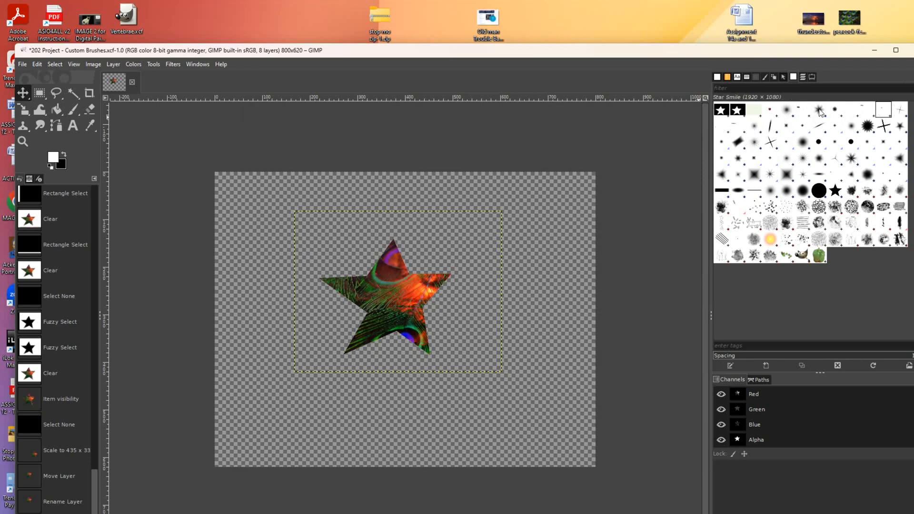
- Save the project and close GIMP so the brushes can reload
click(20, 65)
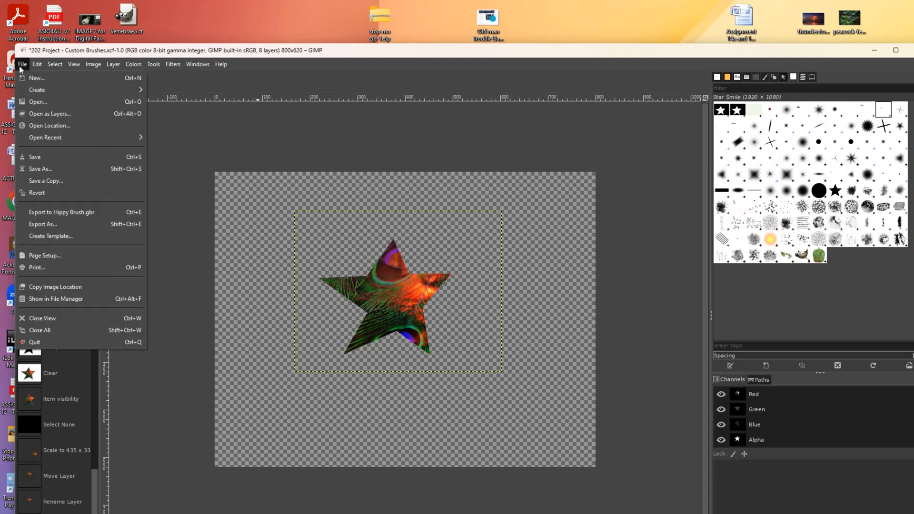
click(43, 161)
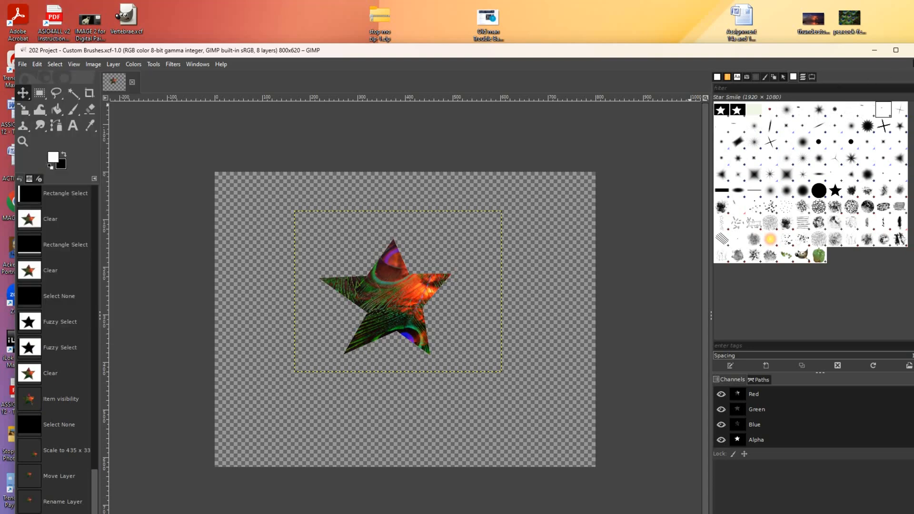
drag(850, 55, 775, 38)
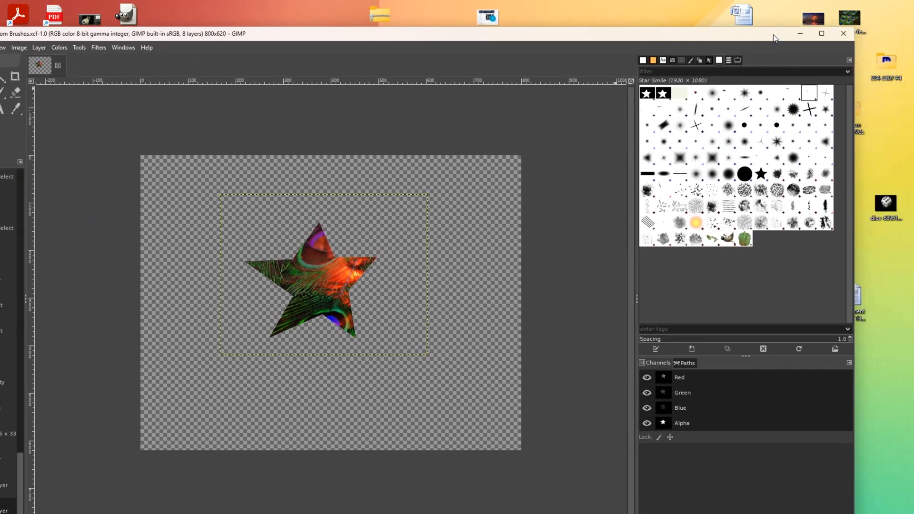
click(843, 33)
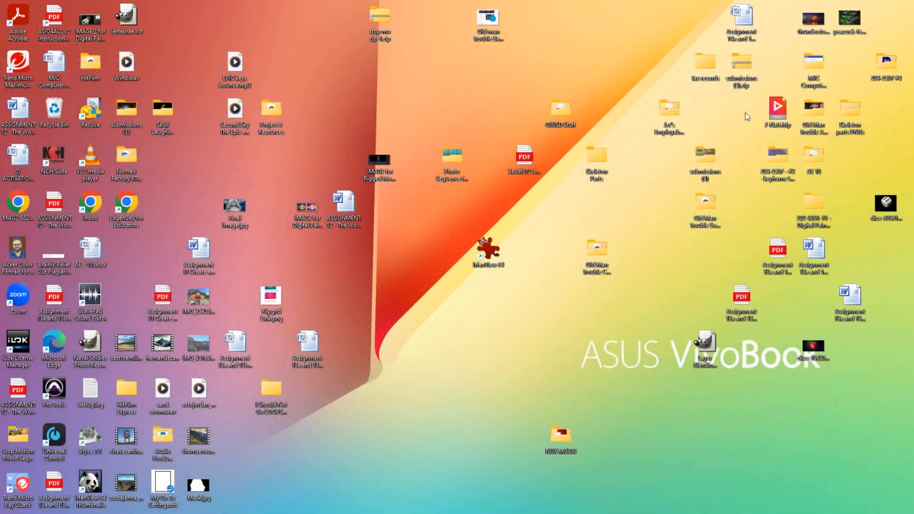
- Relaunch GIMP and reopen the recent project 202 Project - Custom Brushes.xcf
mouse_move(371, 513)
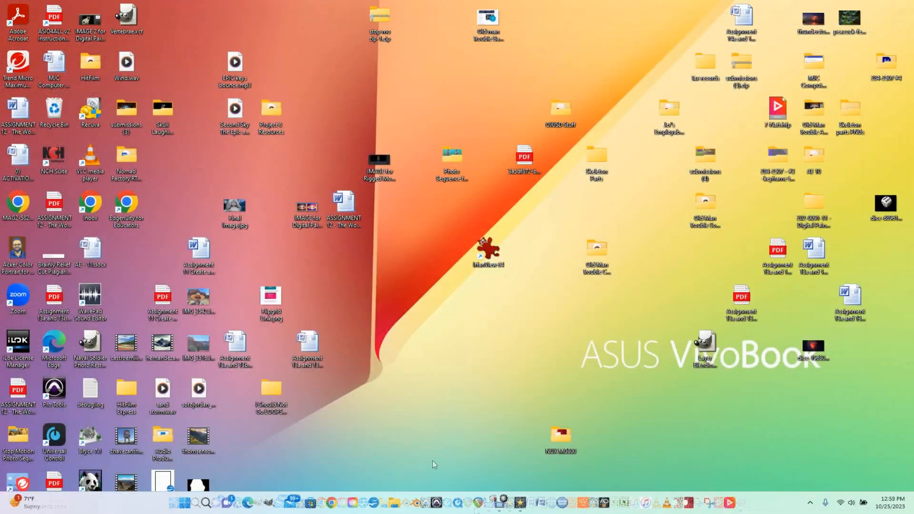
click(270, 503)
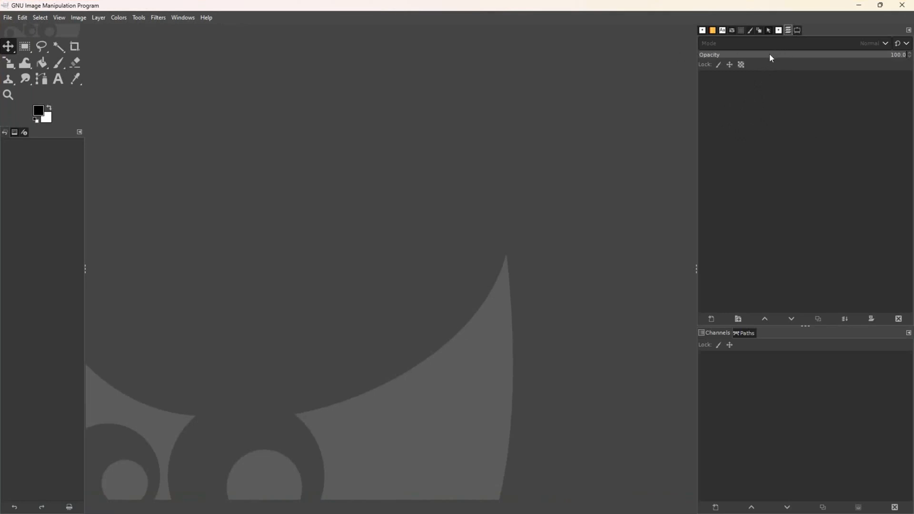
click(6, 20)
mouse_move(43, 96)
click(170, 97)
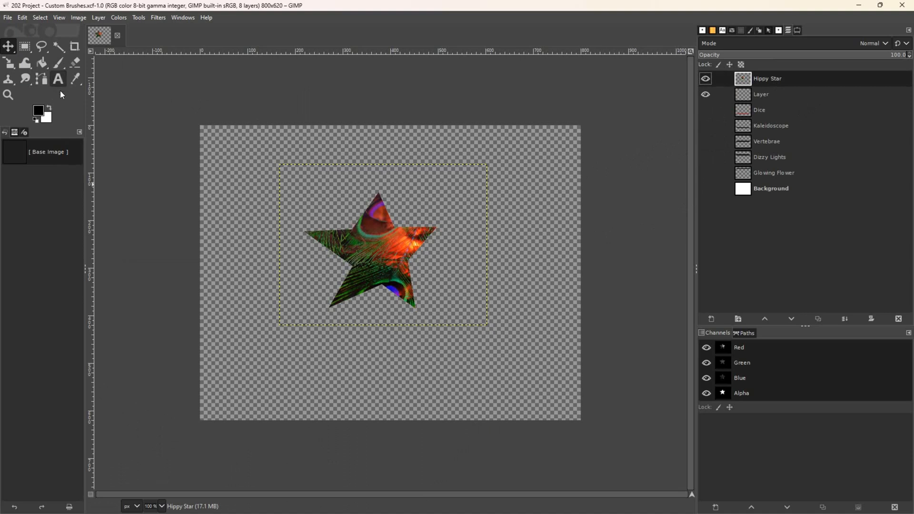
- Erase the star from the Hippy Star layer with the Eraser at brush size 200
click(75, 63)
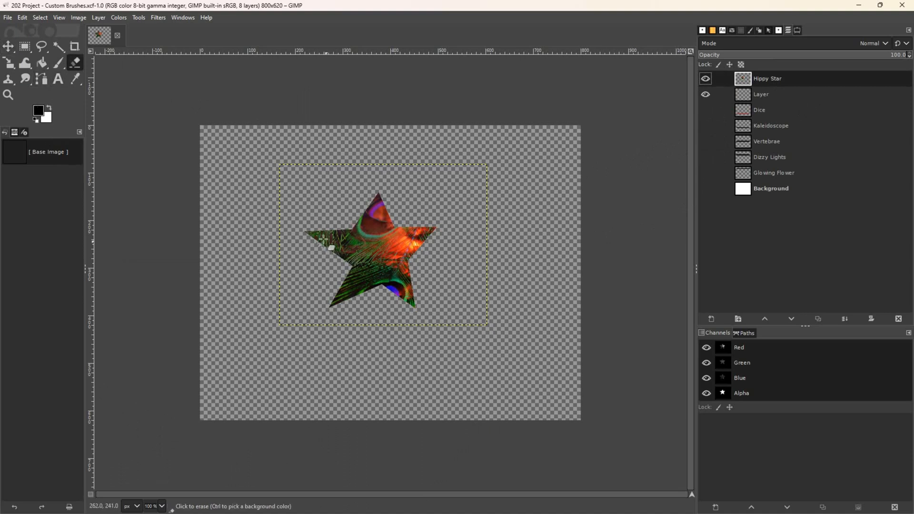
key(bracketright)
key(bracketright)
key(bracketright)
key(bracketright)
key(bracketright)
key(bracketright)
key(bracketright)
key(bracketright)
key(bracketright)
key(bracketright)
key(bracketright)
key(bracketright)
key(bracketright)
key(bracketright)
key(bracketright)
key(bracketright)
key(bracketright)
key(bracketright)
key(bracketright)
key(bracketright)
key(bracketright)
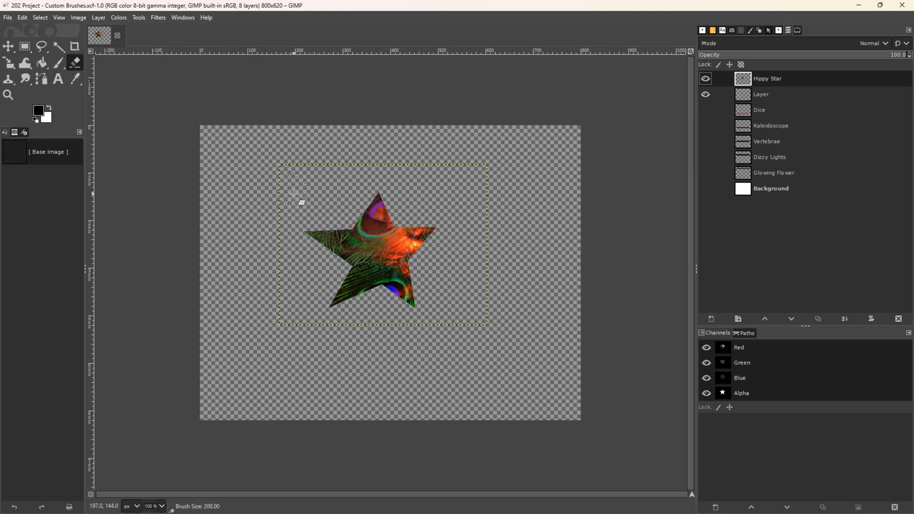
mouse_move(307, 232)
mouse_down()
mouse_move(336, 287)
mouse_move(356, 261)
mouse_move(362, 218)
mouse_move(406, 220)
mouse_move(402, 270)
mouse_move(451, 225)
mouse_move(387, 259)
mouse_move(384, 292)
mouse_move(423, 293)
mouse_move(404, 297)
mouse_move(369, 271)
mouse_move(354, 303)
mouse_move(326, 303)
mouse_move(413, 297)
mouse_move(415, 206)
mouse_move(406, 250)
mouse_move(399, 213)
mouse_move(380, 194)
mouse_move(331, 258)
mouse_move(334, 229)
mouse_move(342, 253)
mouse_move(345, 240)
mouse_move(344, 251)
mouse_move(261, 173)
mouse_move(342, 245)
mouse_move(379, 209)
mouse_up()
- Make the Dice, Kaleidoscope, Vertebrae, Dizzy Lights, Glowing Flower and Background layers visible
click(706, 110)
click(706, 126)
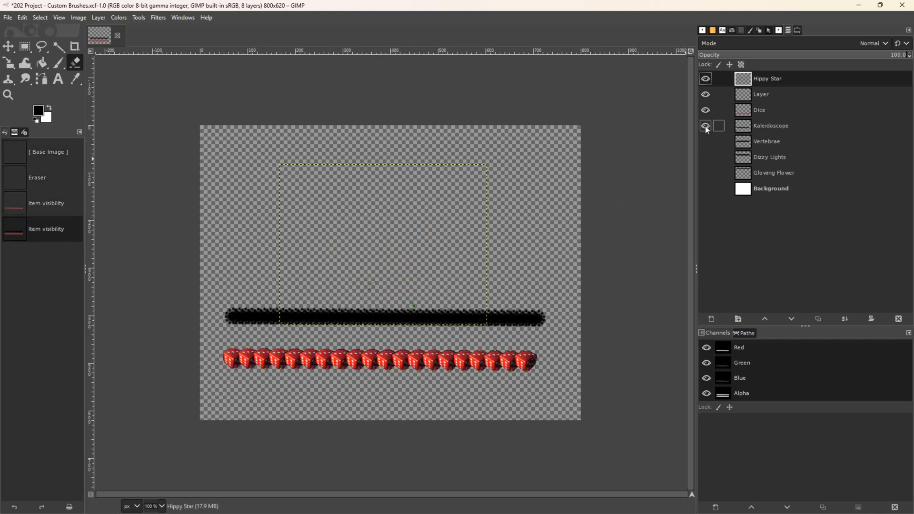
click(706, 142)
click(706, 157)
click(705, 173)
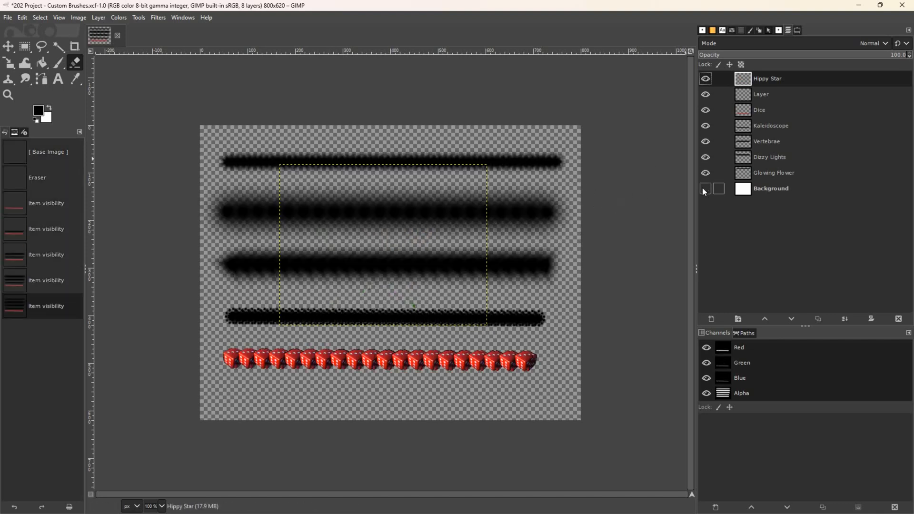
click(705, 189)
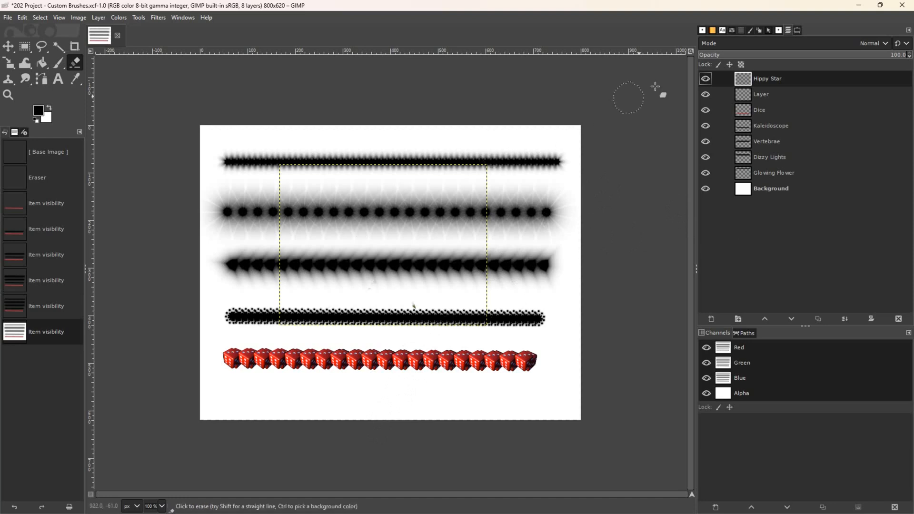
- Choose the Hippy Brush as the active brush
click(779, 30)
click(745, 65)
click(821, 64)
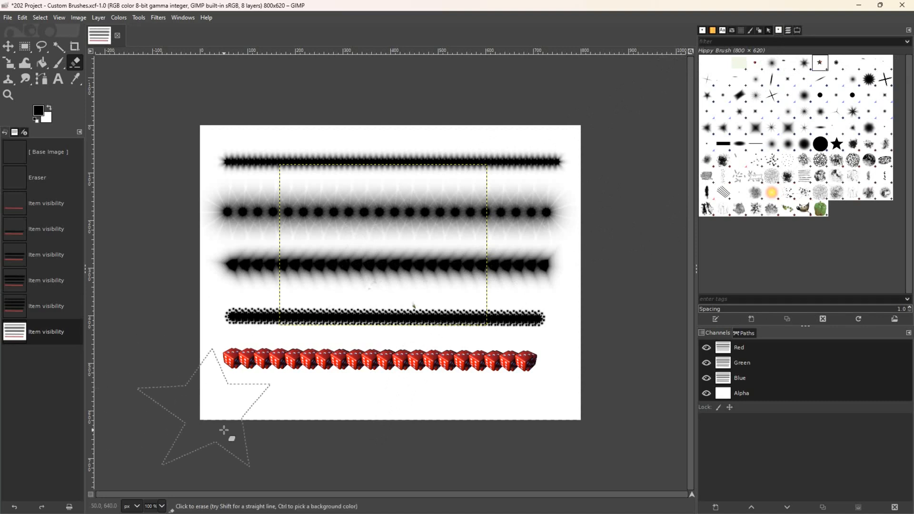
- Reduce the Eraser's Hippy Brush size to 10, keeping the Background layer visible
key(bracketleft)
key(bracketleft)
key(bracketleft)
key(bracketleft)
key(bracketleft)
key(bracketleft)
key(bracketleft)
key(bracketleft)
key(bracketleft)
key(bracketleft)
key(bracketleft)
key(bracketleft)
key(bracketleft)
key(bracketleft)
key(bracketleft)
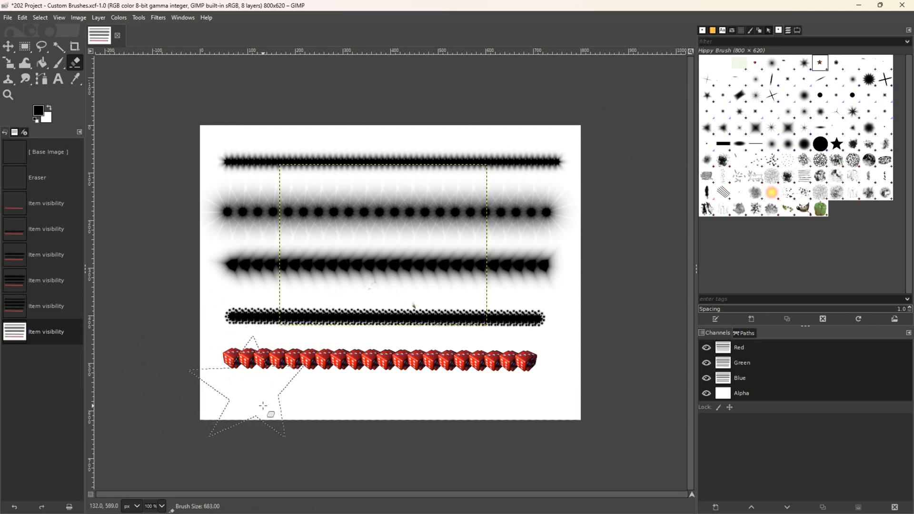
click(798, 31)
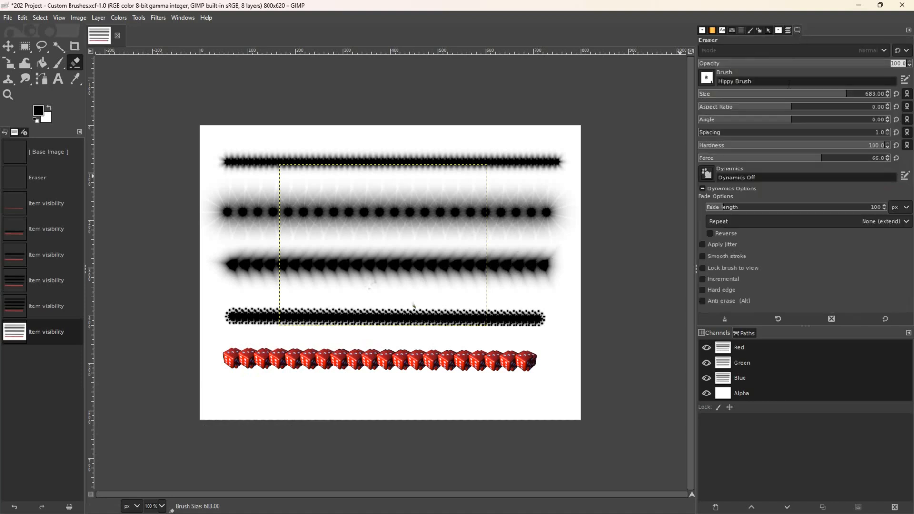
click(725, 95)
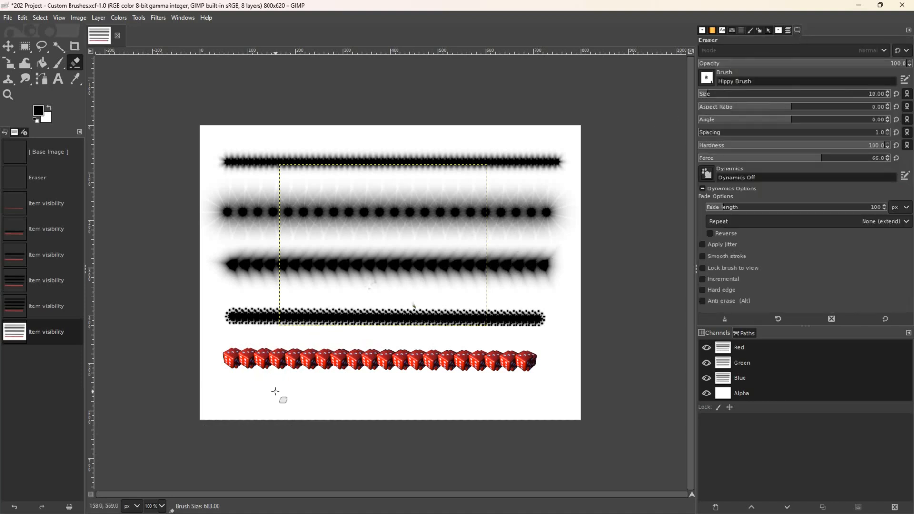
key(ctrl+z)
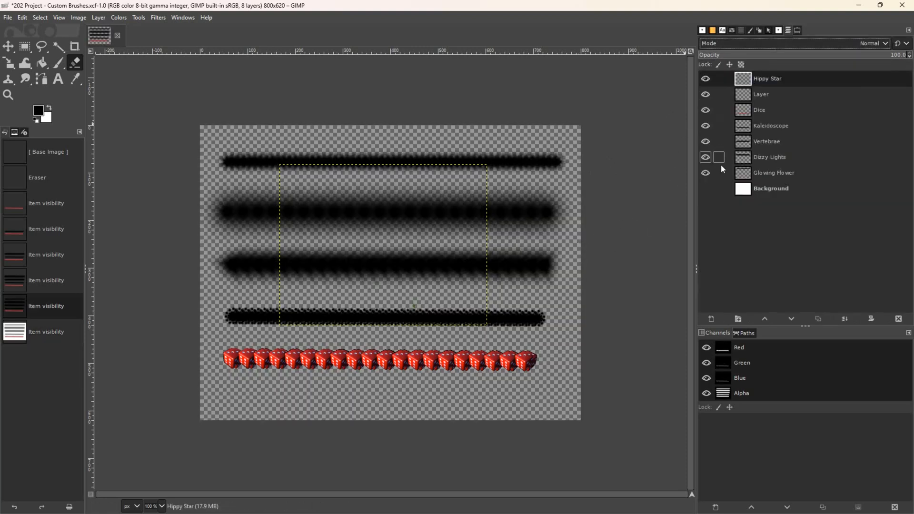
key(ctrl+y)
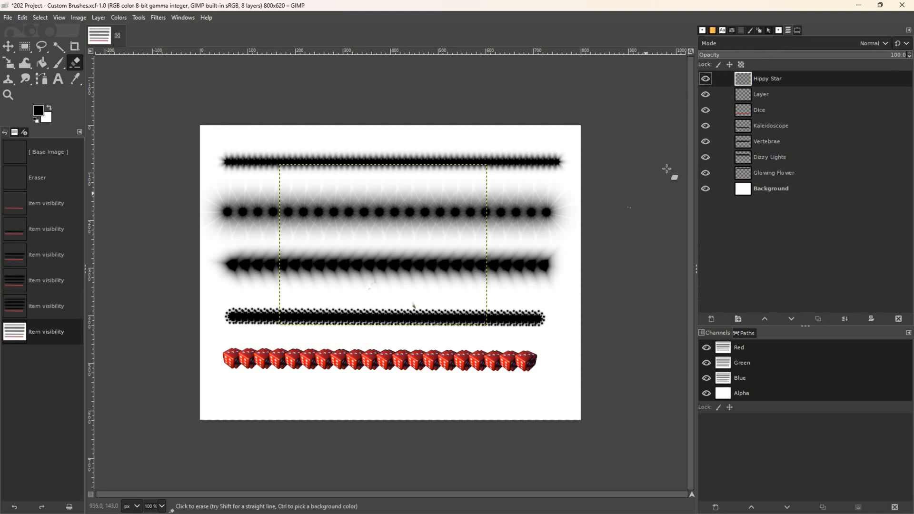
- Switch to the Paintbrush with the Hippy Brush and enlarge the brush size to 84
click(778, 30)
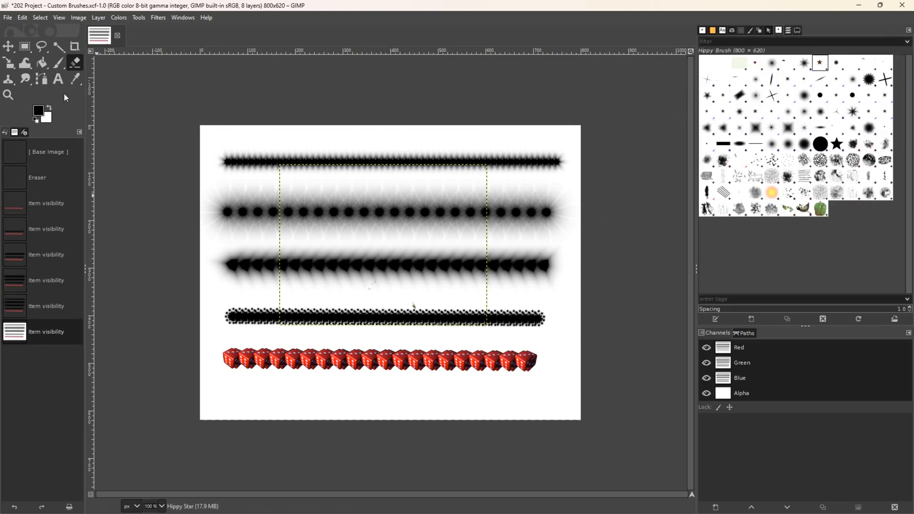
click(61, 64)
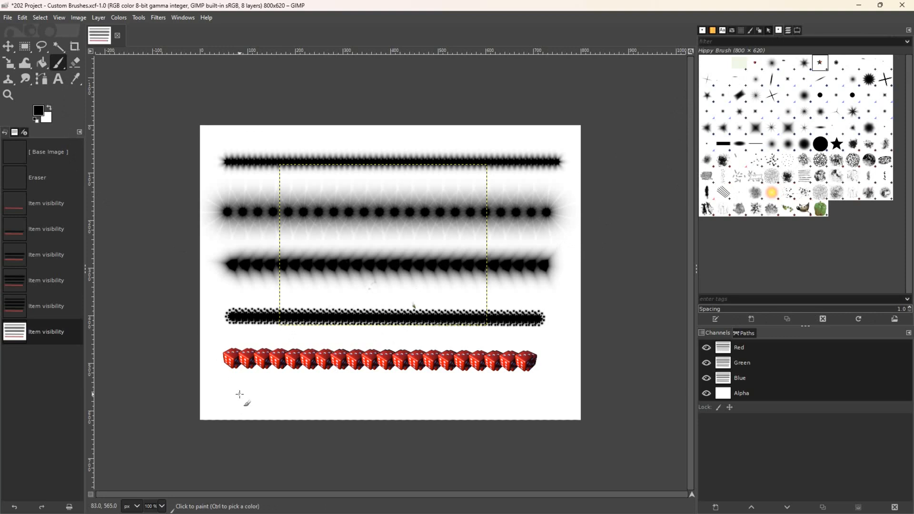
key(bracketright)
key(bracketright)
key(bracketright)
key(bracketright)
key(bracketright)
key(bracketright)
key(bracketright)
key(bracketright)
key(bracketright)
key(bracketright)
key(bracketright)
key(bracketright)
key(bracketright)
key(bracketright)
key(bracketright)
key(bracketright)
key(bracketright)
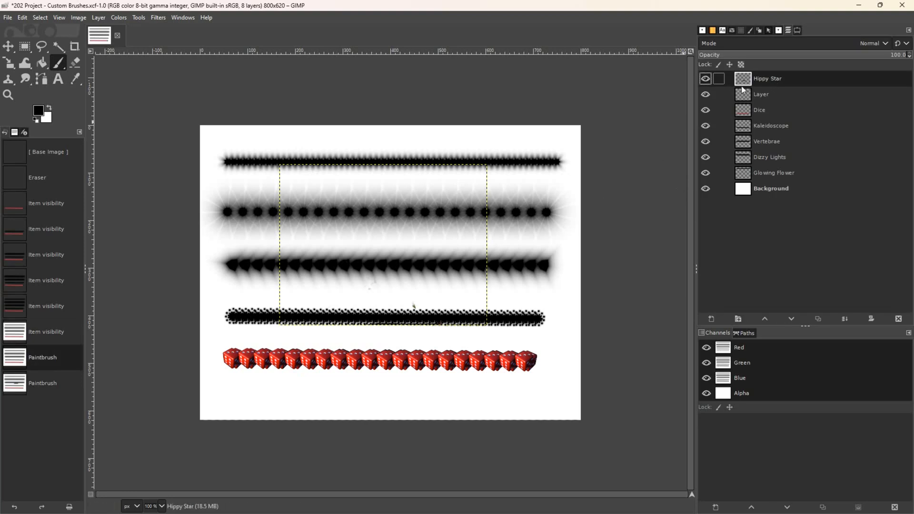
- Hide every layer except Hippy Star and delete the Hippy Star layer
click(704, 95)
click(705, 113)
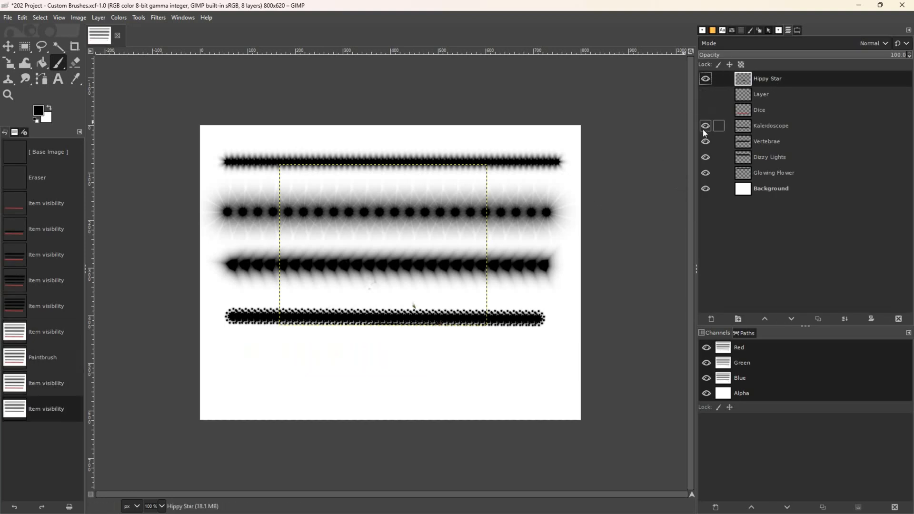
click(705, 127)
click(705, 142)
click(705, 157)
click(706, 173)
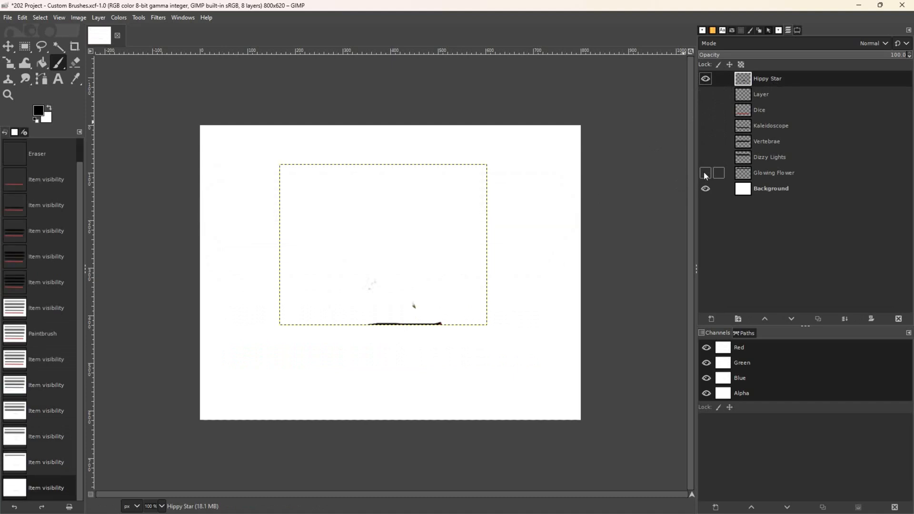
click(706, 189)
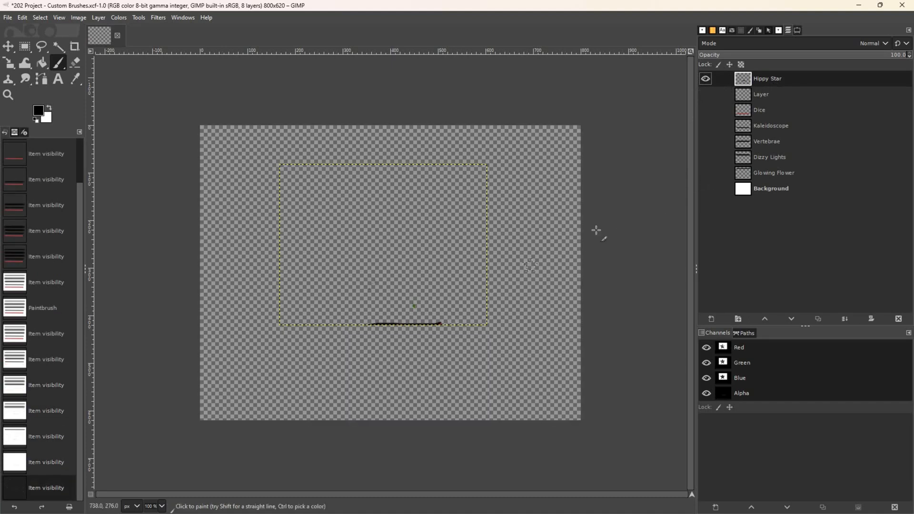
click(899, 319)
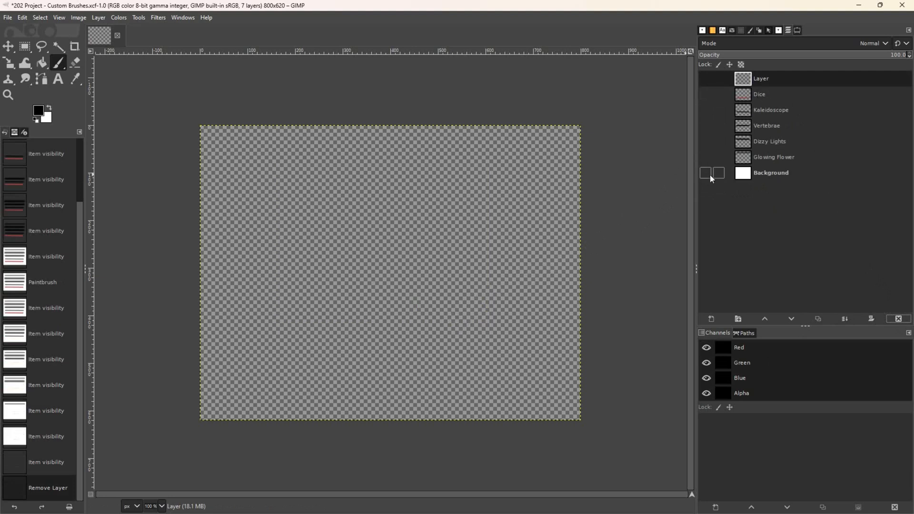
- Make all remaining layers visible, from Background up to the empty layer named Layer
click(706, 173)
click(706, 158)
click(706, 142)
click(706, 126)
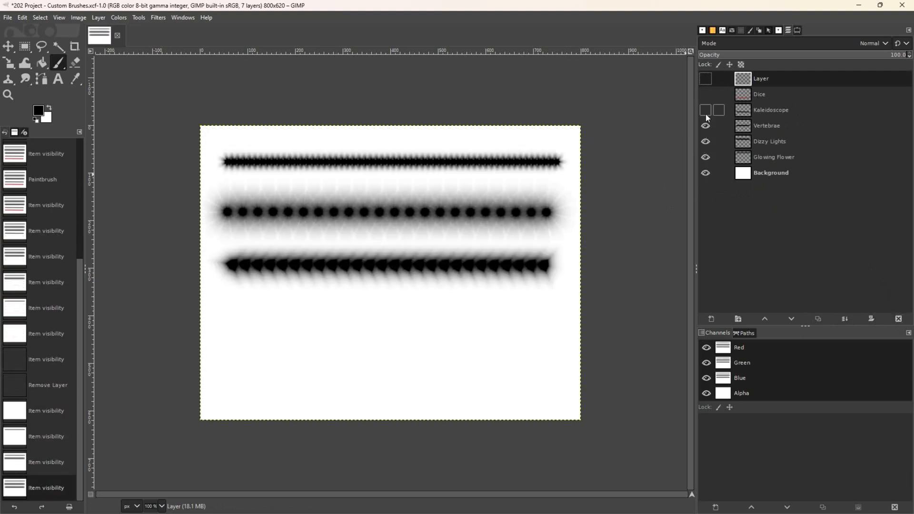
click(706, 110)
click(706, 95)
click(706, 78)
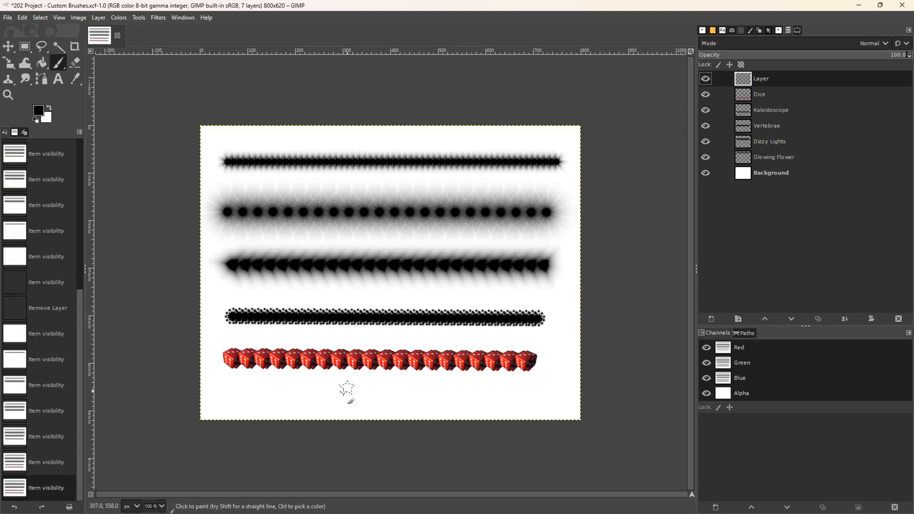
- Try Hippy Brush strokes below the dice row, first at the default spacing and again with spacing set to 23, undoing each
drag(236, 390, 311, 393)
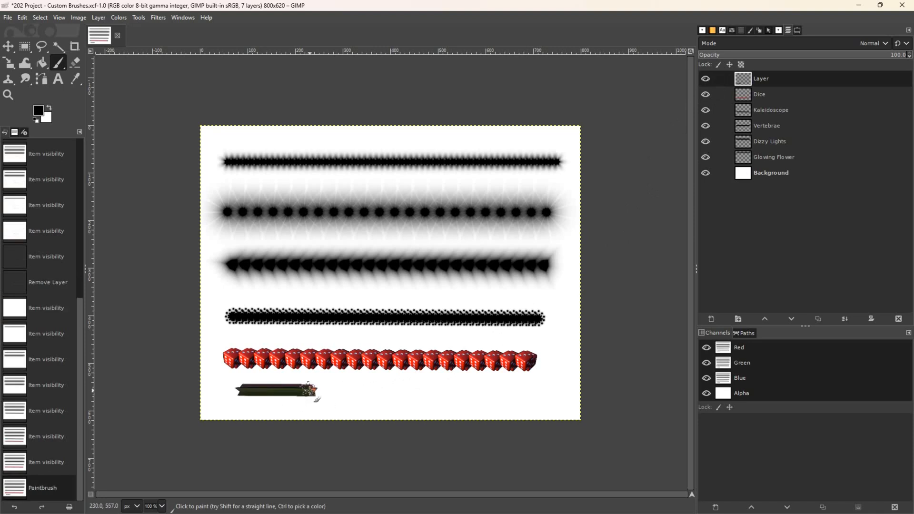
key(ctrl+z)
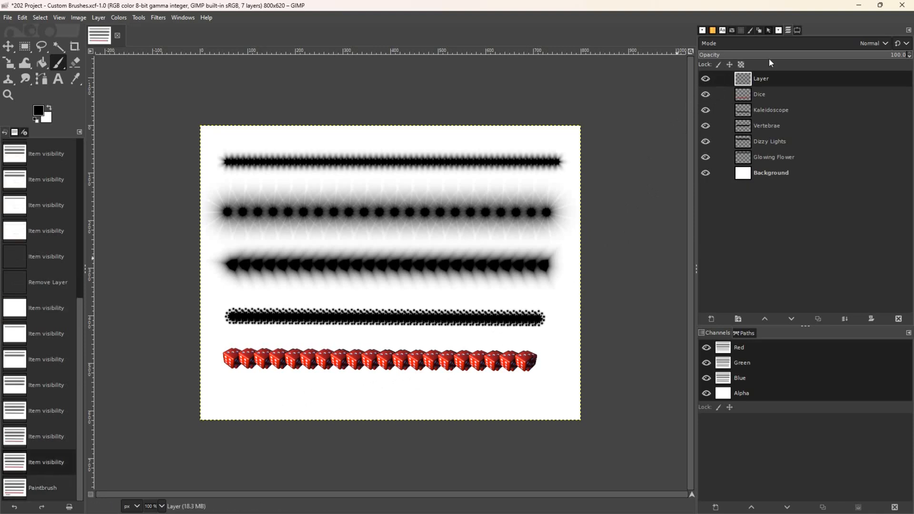
click(799, 31)
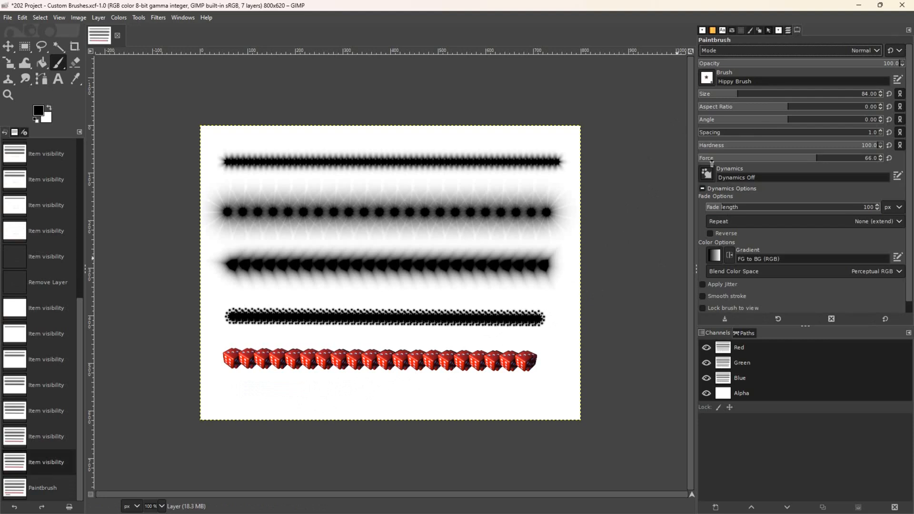
click(742, 133)
drag(222, 394, 521, 392)
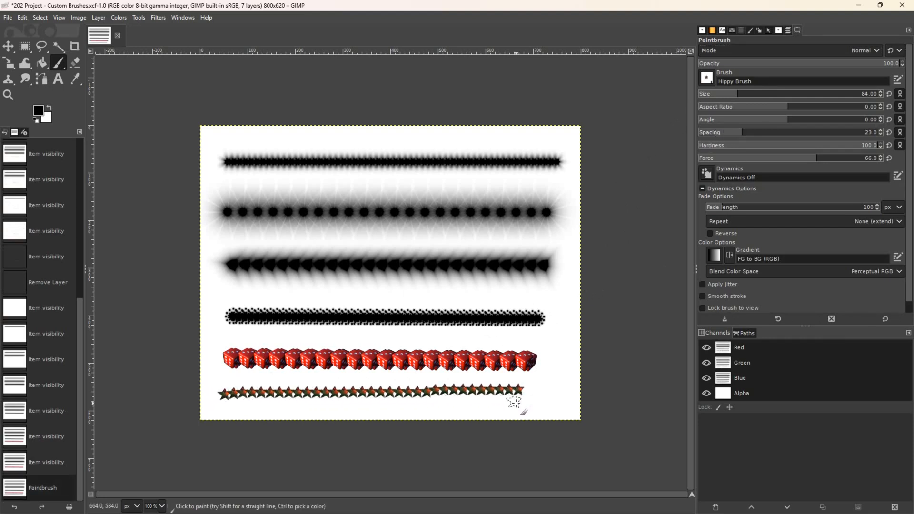
key(ctrl+z)
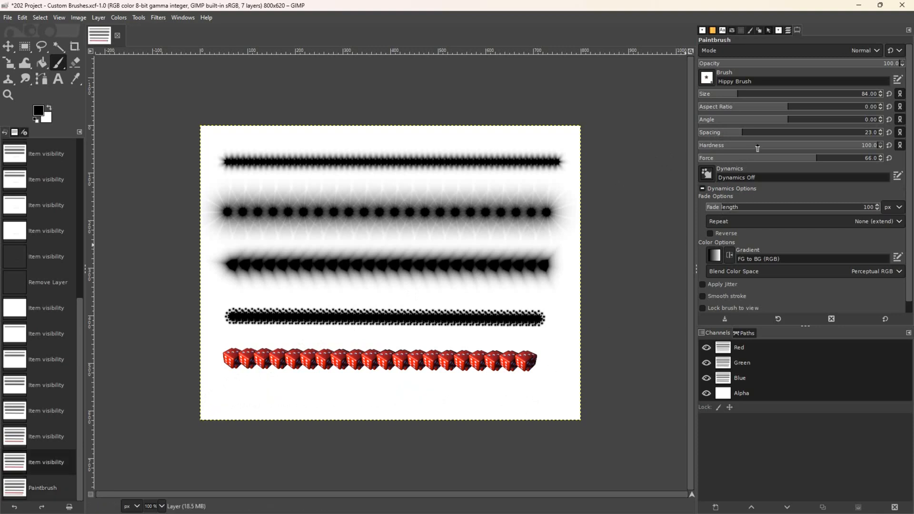
- Try strokes below the dice at hardness 54 and force 50, and again at hardness 65 and force 59, undoing each
click(793, 146)
click(789, 158)
mouse_move(215, 385)
mouse_down()
mouse_move(414, 395)
mouse_move(547, 390)
mouse_up()
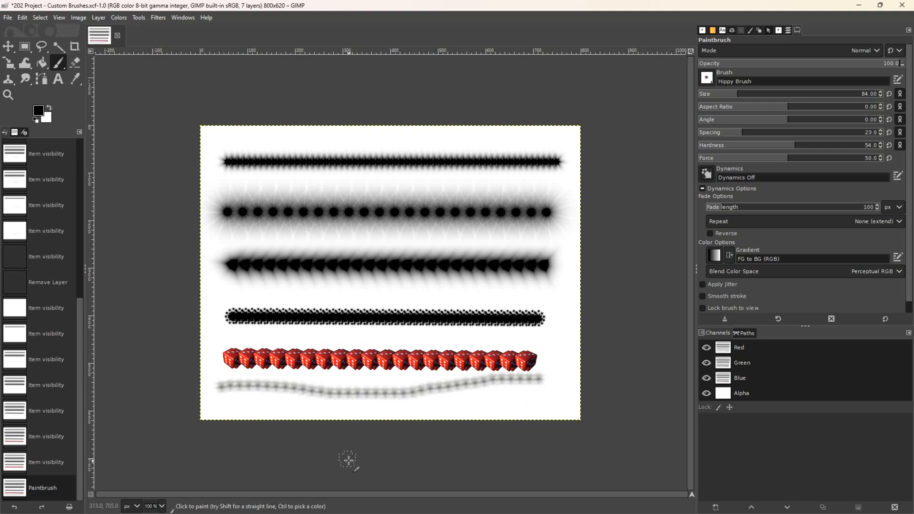
key(ctrl+z)
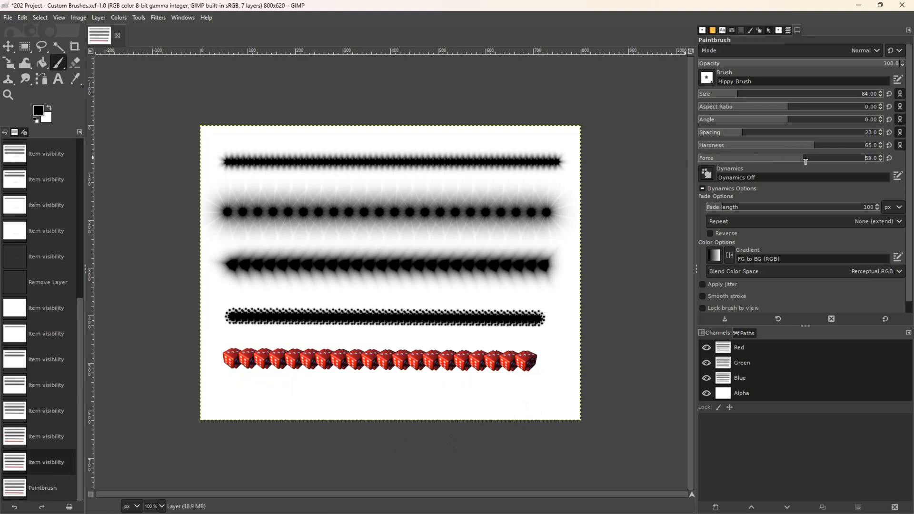
drag(527, 396, 217, 403)
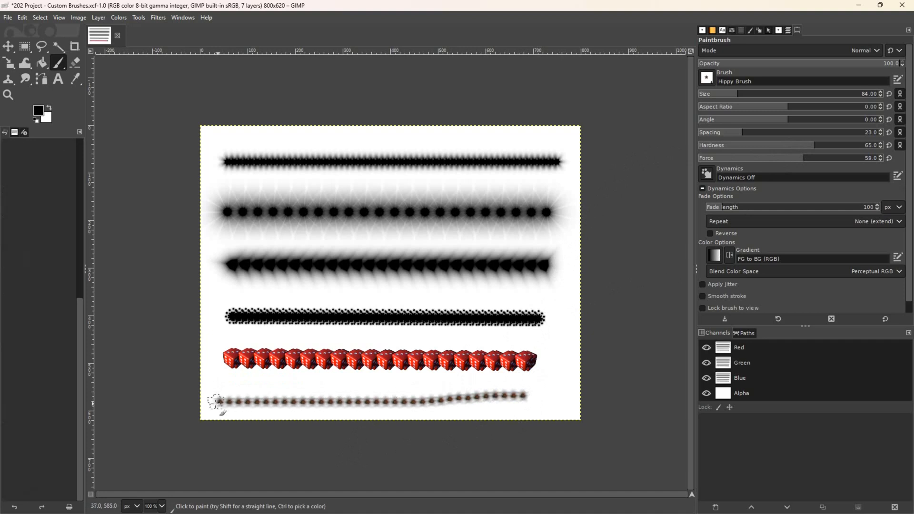
key(ctrl+z)
- Set the hardness to 82 and force to 83, test a stroke below the dice row, and undo it
drag(804, 162, 846, 150)
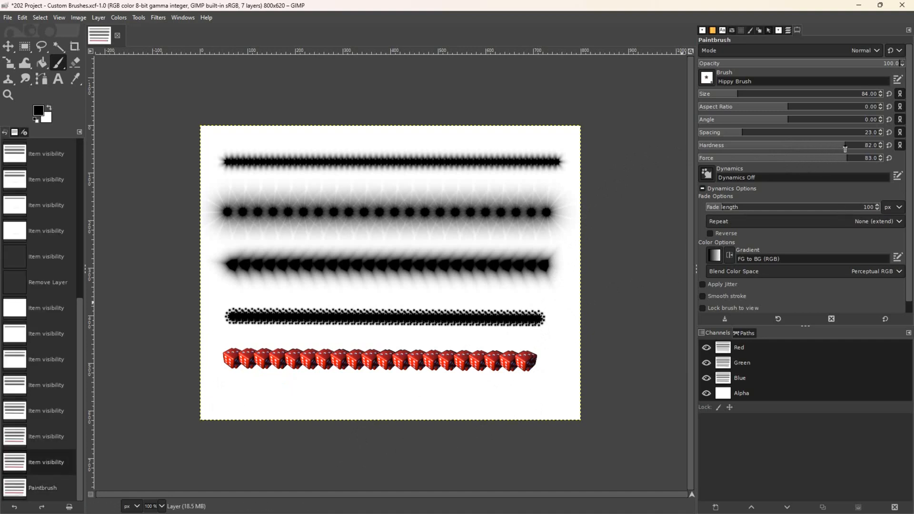
drag(530, 393, 222, 397)
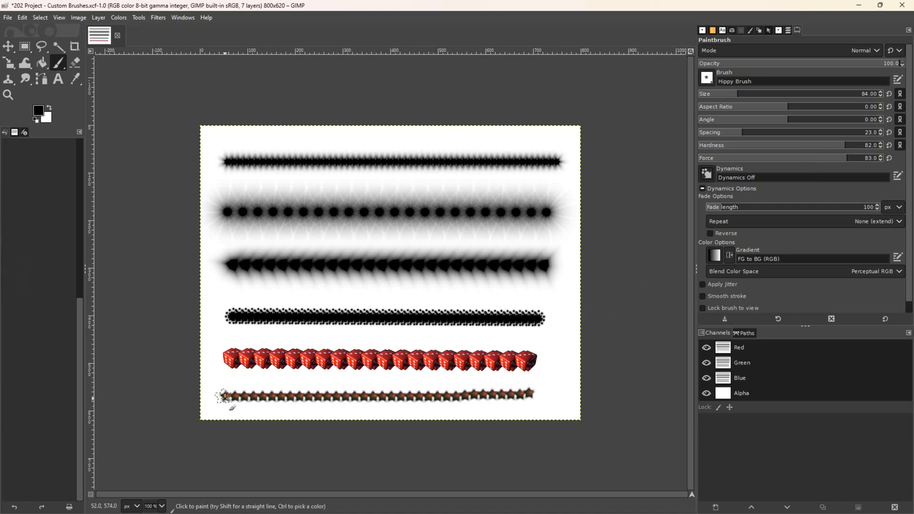
key(ctrl+z)
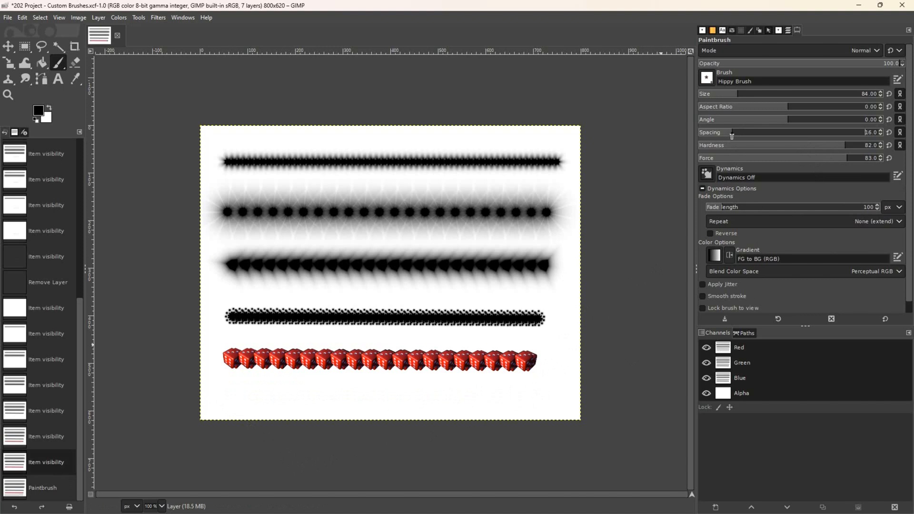
- Set the spacing to 14 and the angle to -65, test a stroke below the dice, and undo it
click(757, 120)
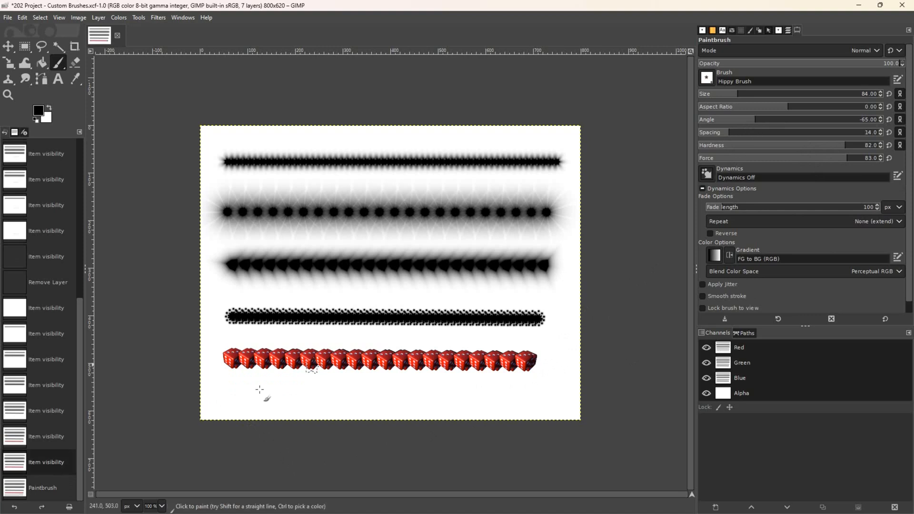
drag(215, 394, 543, 393)
key(ctrl+z)
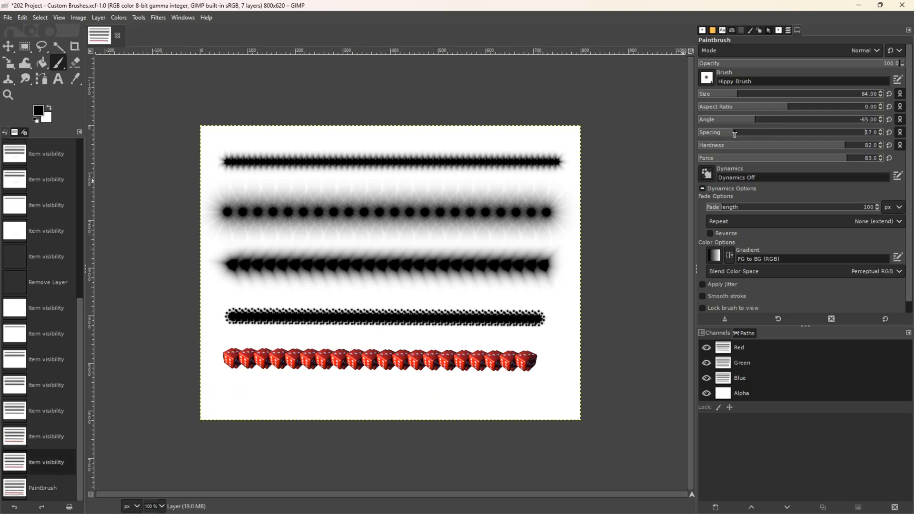
- Set the spacing to 17 and test strokes at aspect ratio -4 and again at 1, undoing both strokes
drag(784, 111, 770, 110)
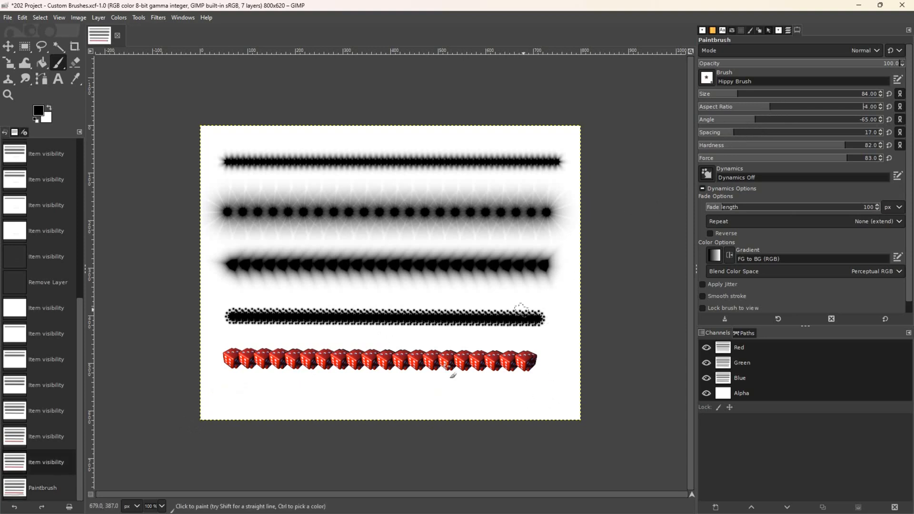
drag(234, 393, 519, 392)
key(ctrl+z)
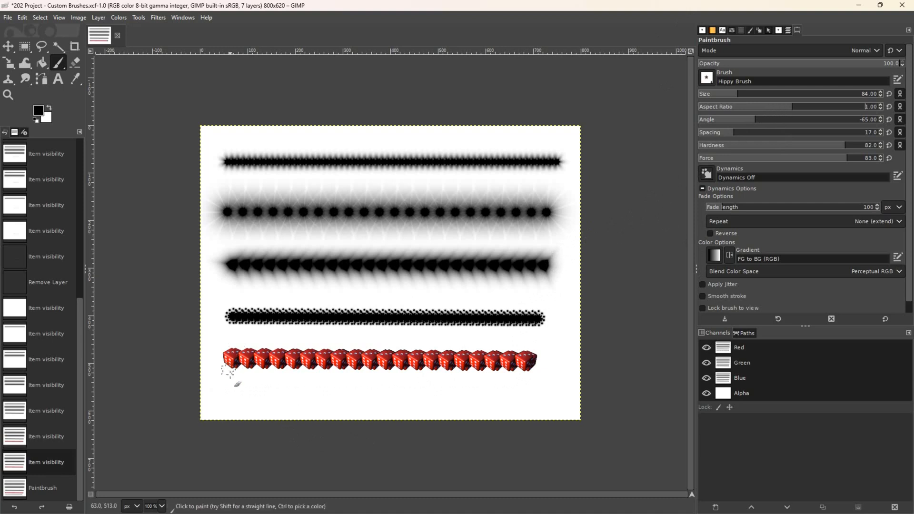
mouse_move(228, 390)
mouse_down()
mouse_move(301, 397)
mouse_move(535, 401)
mouse_up()
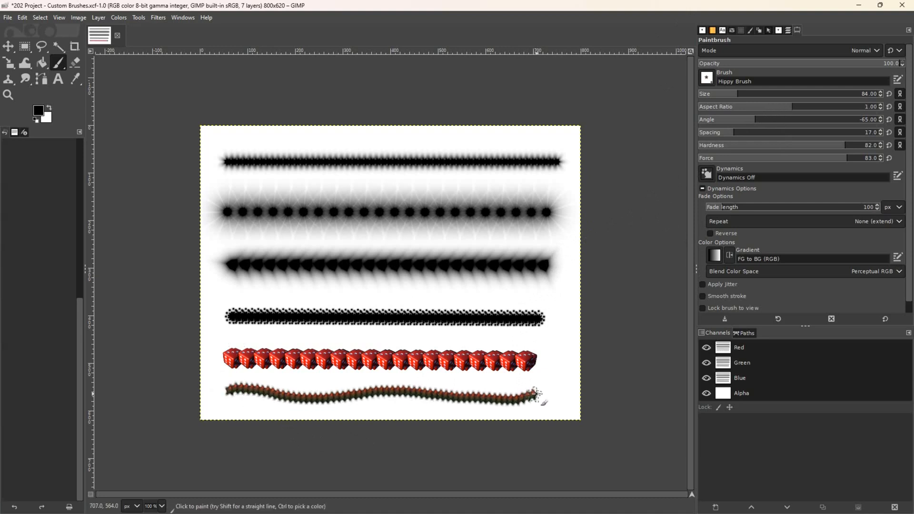
key(ctrl+z)
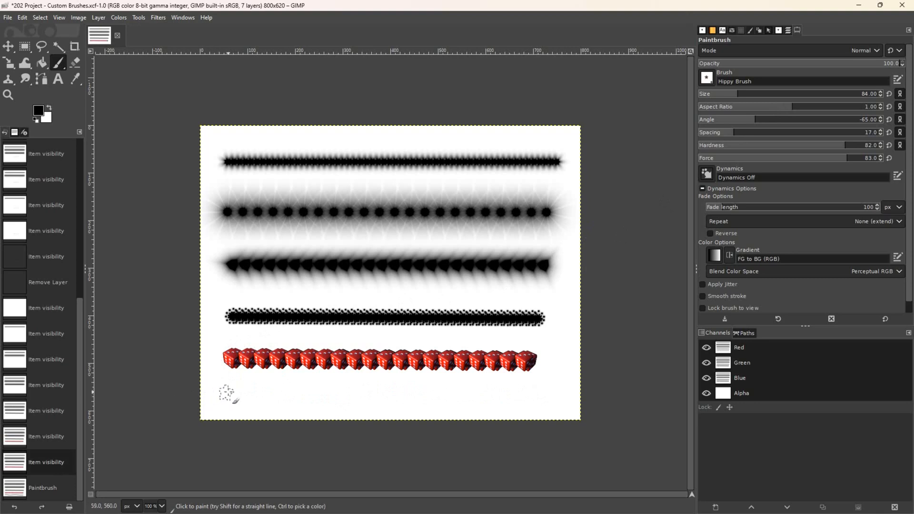
- Paint a straight Hippy Brush stroke about 656 px long below the dice row and rename its layer Hippy Star
click(227, 392)
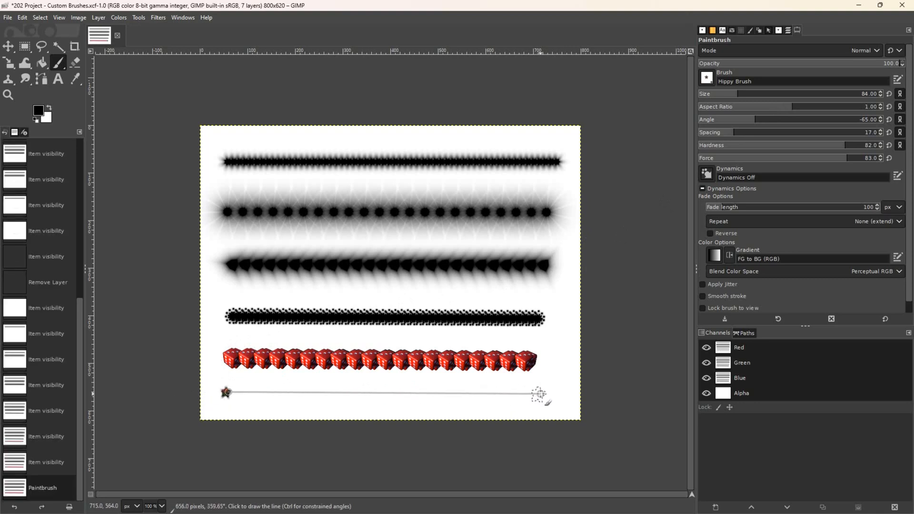
shift+click(540, 394)
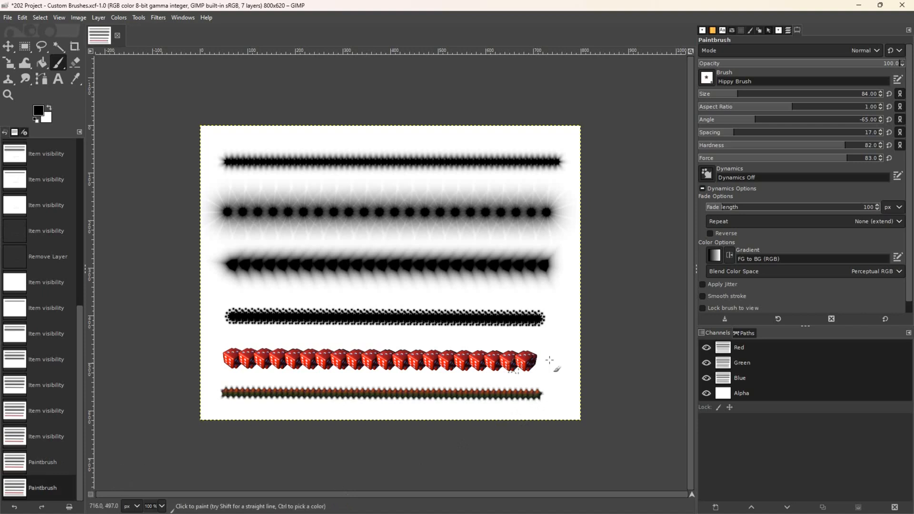
click(786, 32)
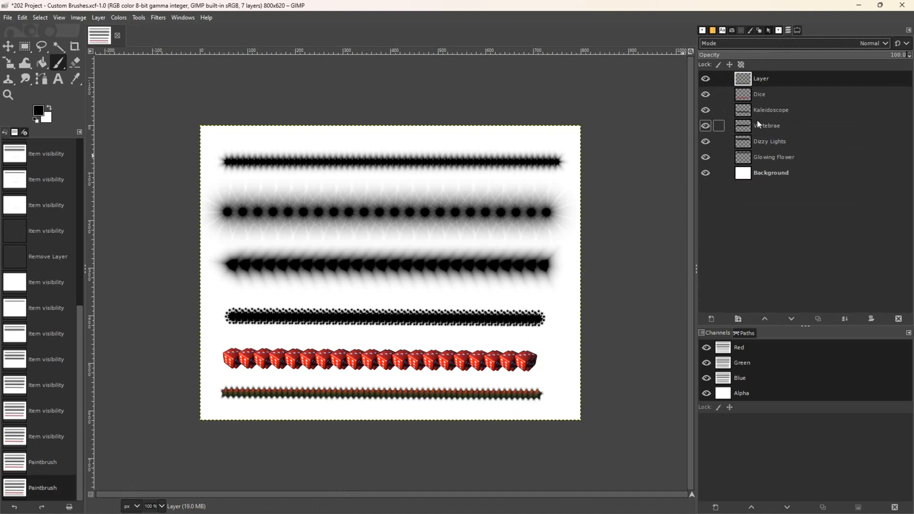
double_click(761, 79)
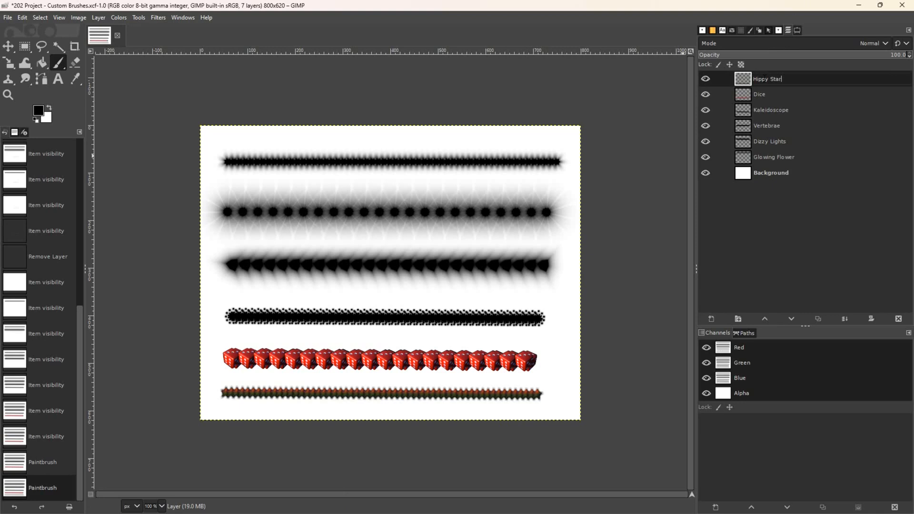
text(Hippy Star)
key(Return)
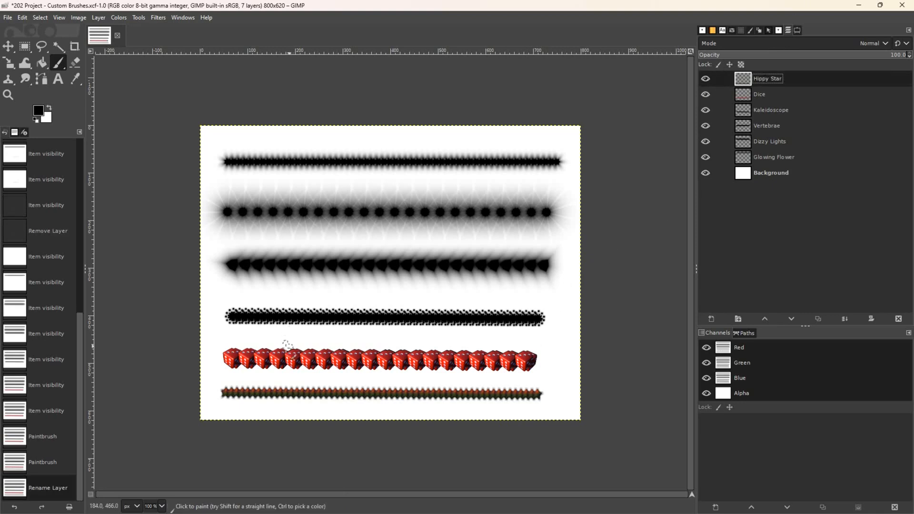
- Scale the Dice layer to 800 × 529 pixels and move its row down between the Kaleidoscope and star rows
click(768, 95)
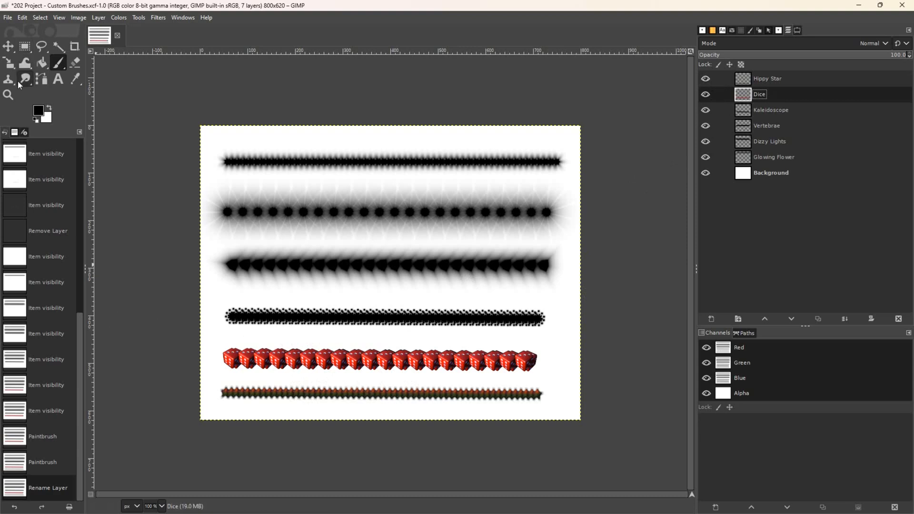
click(8, 63)
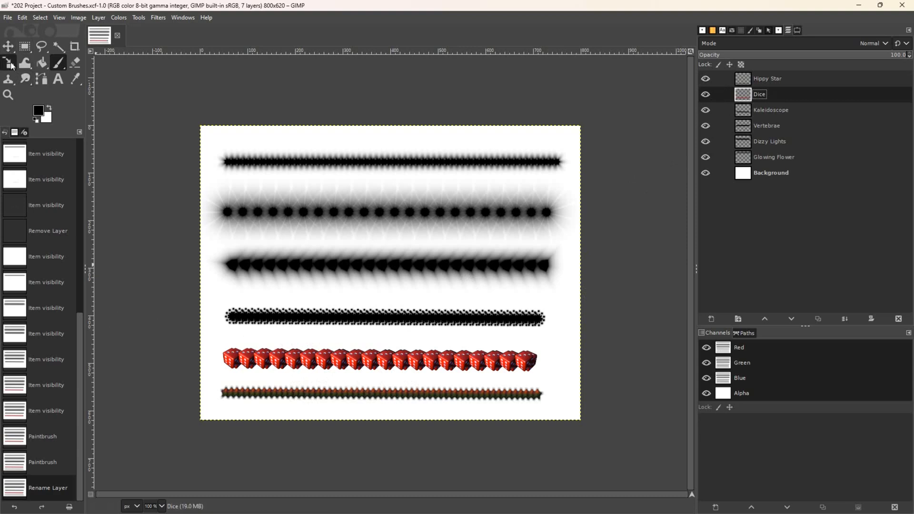
click(353, 355)
click(629, 88)
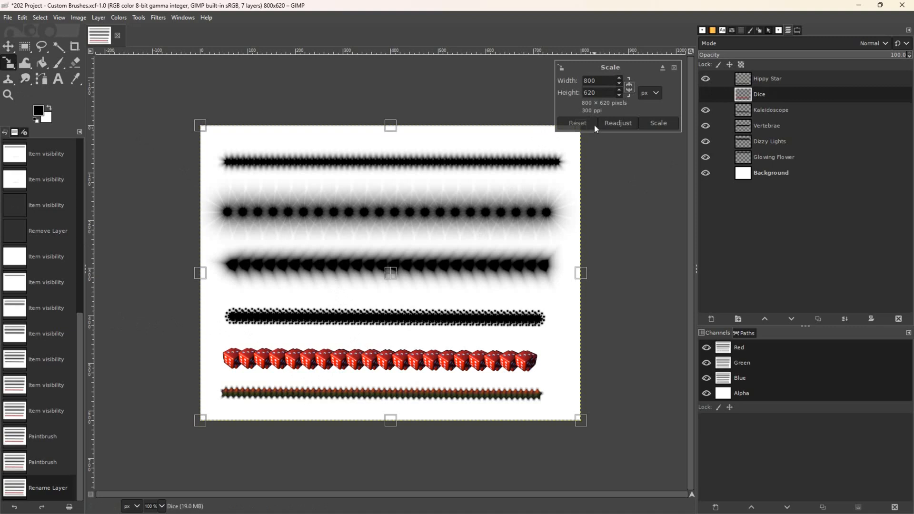
click(619, 96)
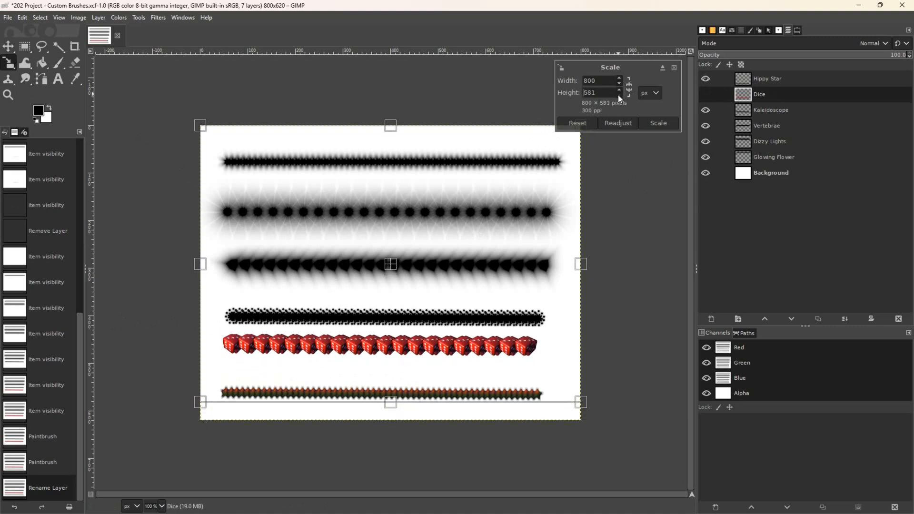
drag(618, 95, 618, 95)
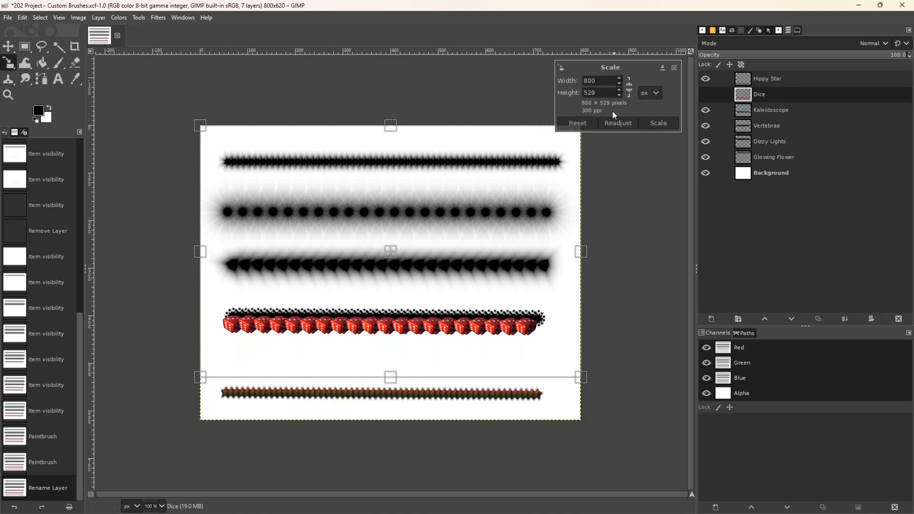
click(658, 123)
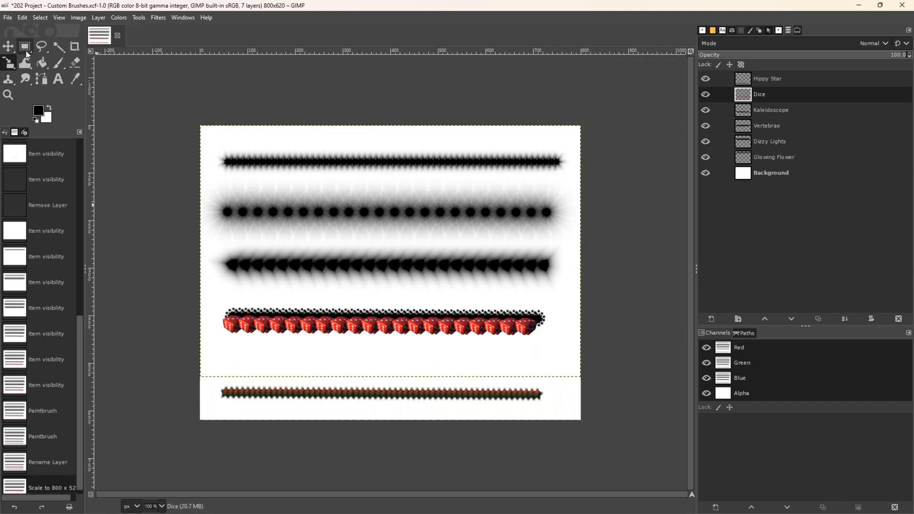
drag(307, 332, 316, 361)
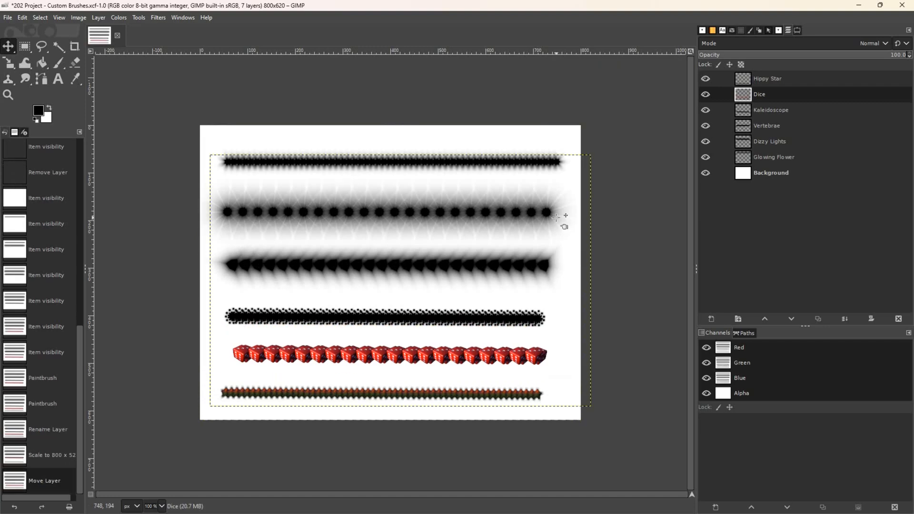
- Nudge the Kaleidoscope, Glowing Flower, Dizzy Lights and Vertebrae rows slightly upward to even out their spacing
click(779, 109)
drag(431, 330, 432, 324)
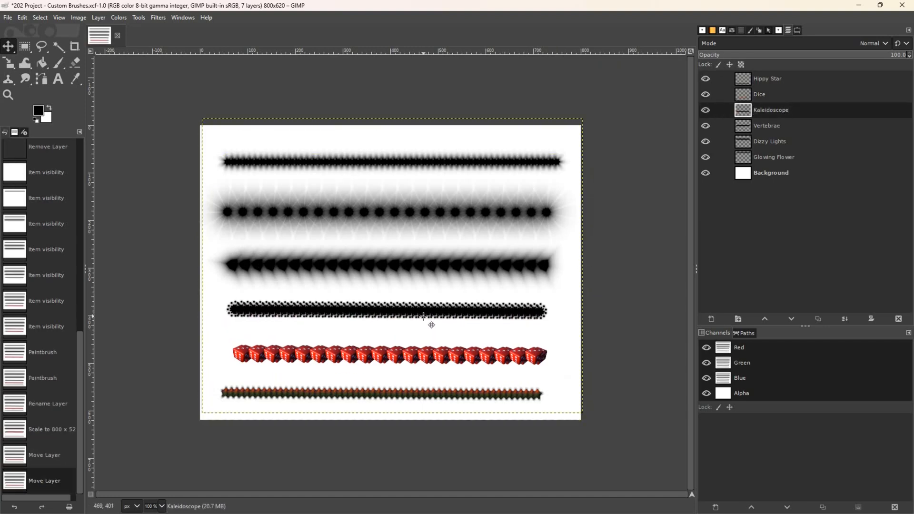
click(769, 158)
drag(381, 163, 381, 158)
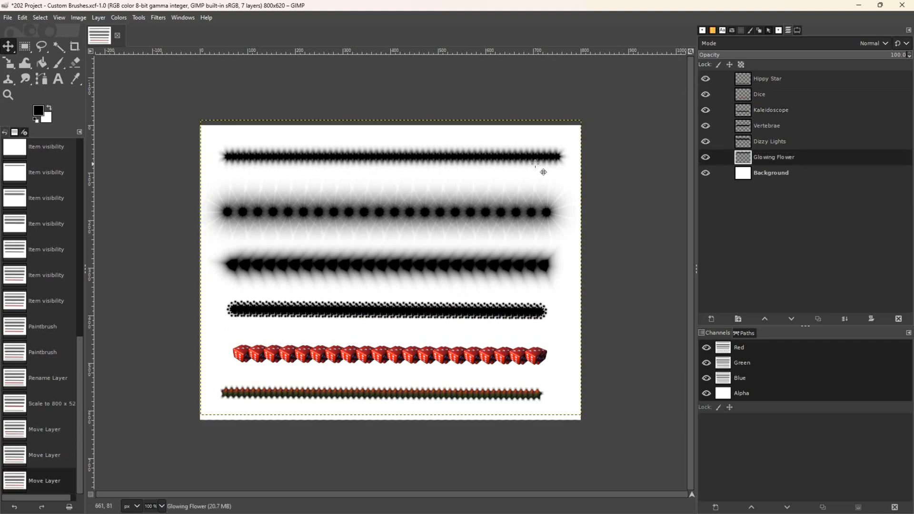
click(762, 141)
drag(408, 209, 410, 200)
click(758, 128)
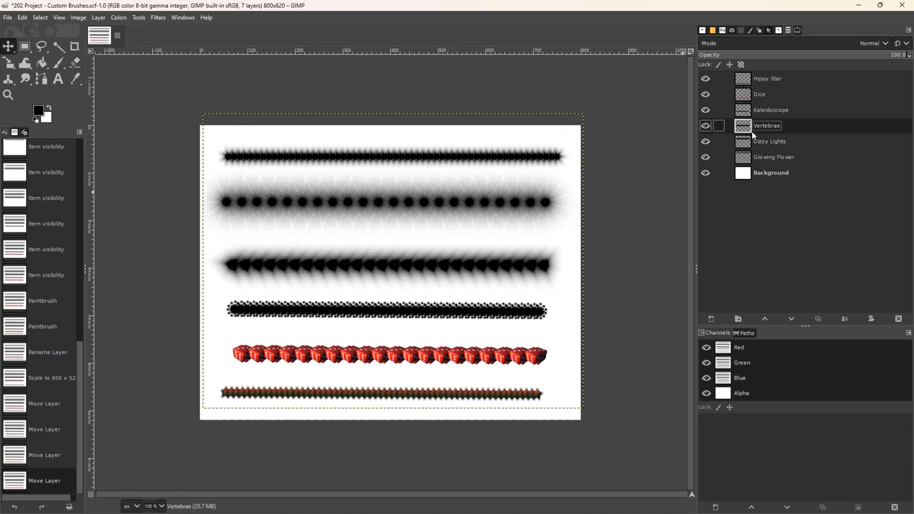
drag(414, 265, 413, 255)
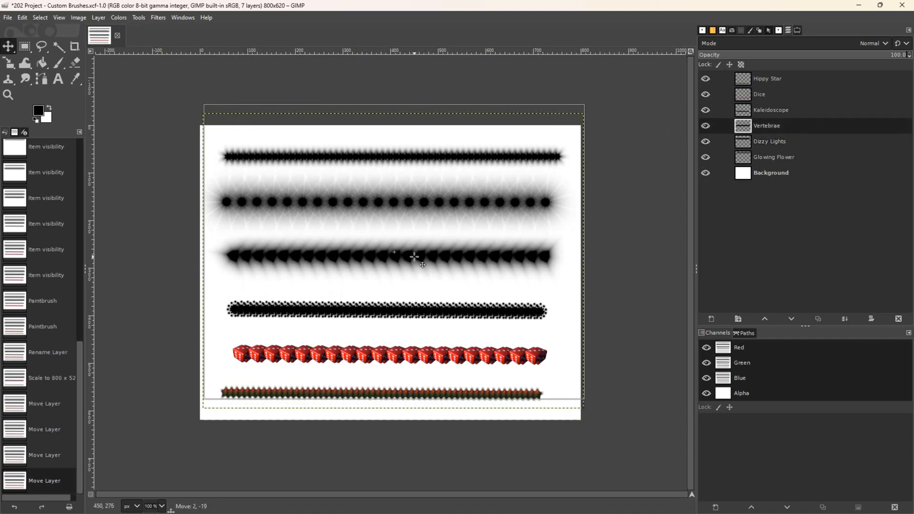
- Shift the Kaleidoscope and Dice rows slightly up, and move the Hippy Star row up and to the right to line up with them
click(770, 110)
drag(417, 310, 418, 303)
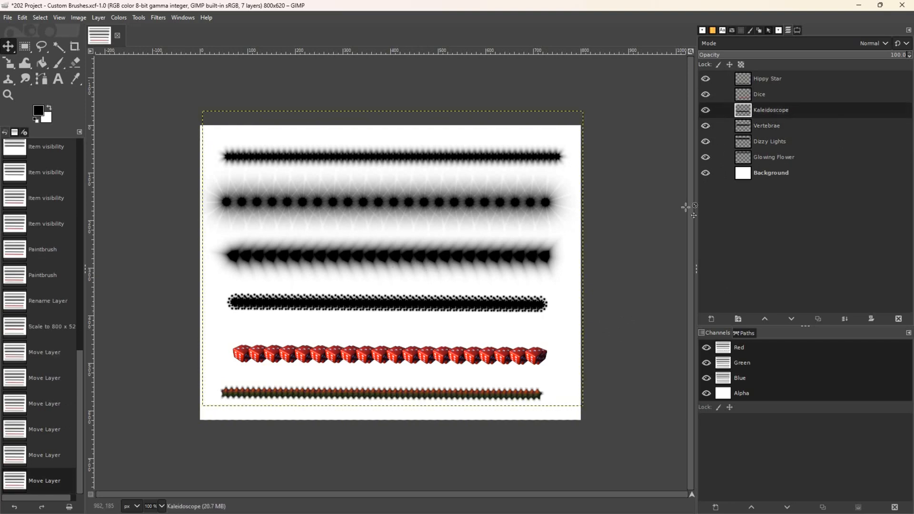
click(762, 95)
drag(410, 365, 410, 355)
click(770, 77)
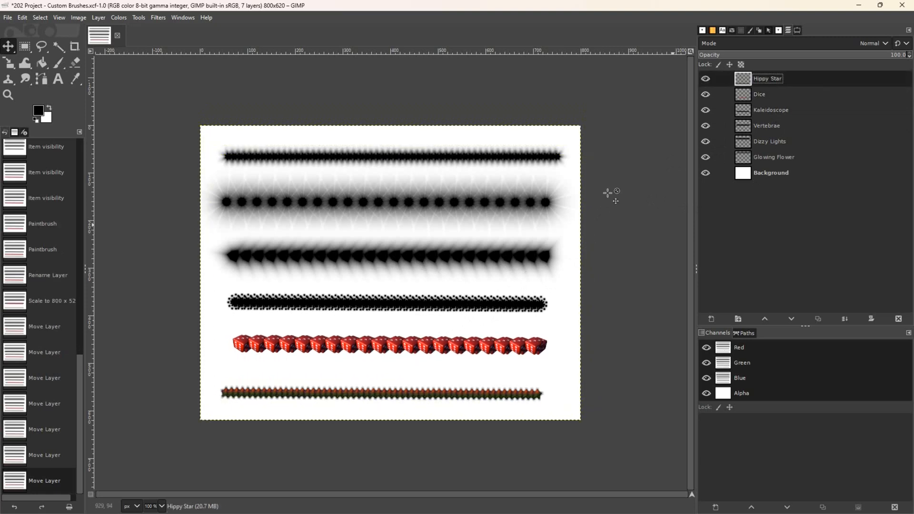
drag(374, 395, 384, 387)
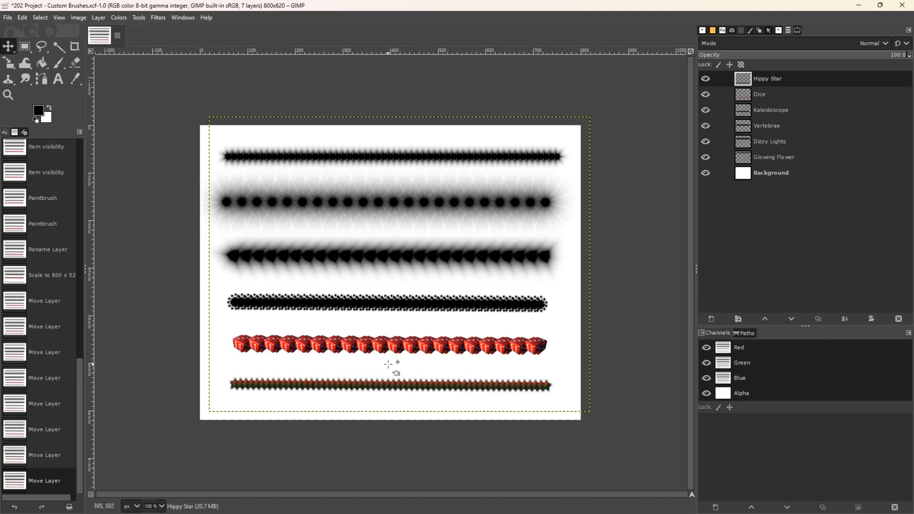
click(8, 21)
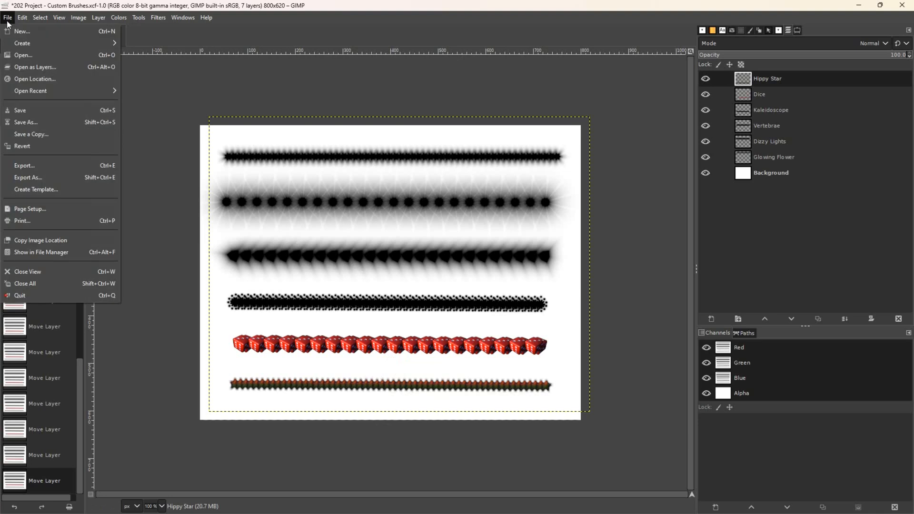
click(30, 122)
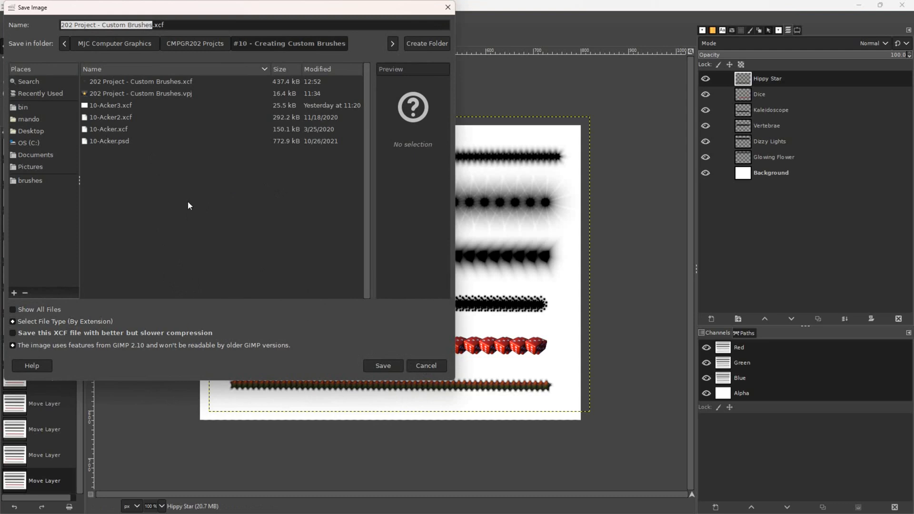
click(421, 366)
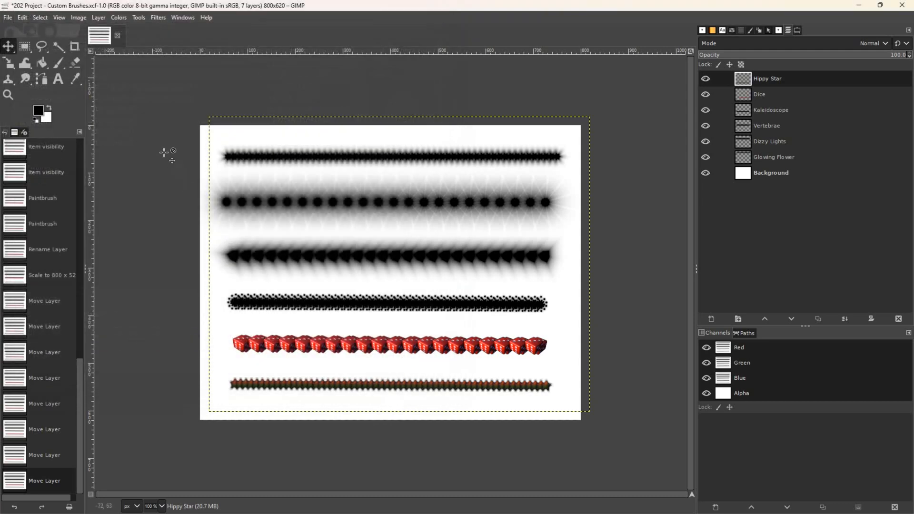
- Save the current project, and save it again as a new XCF file named 10 followed by the author's surname
click(8, 19)
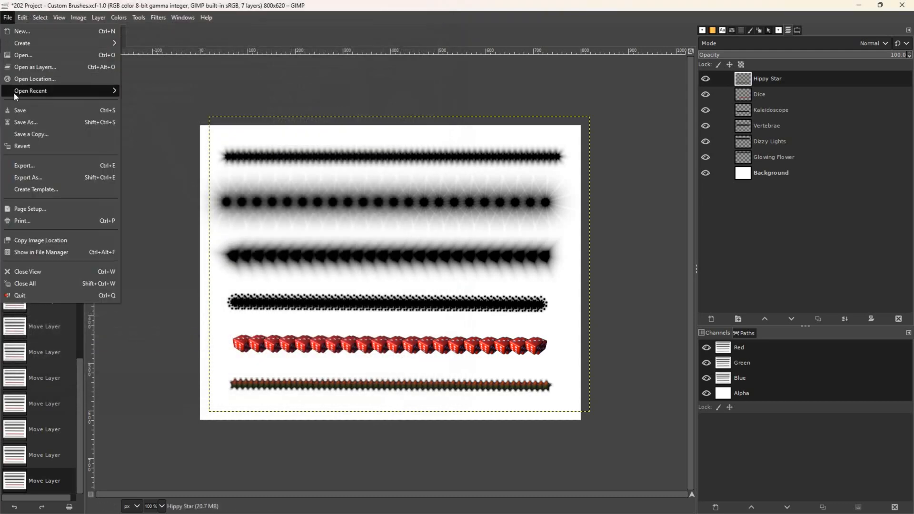
click(21, 111)
click(7, 17)
click(23, 120)
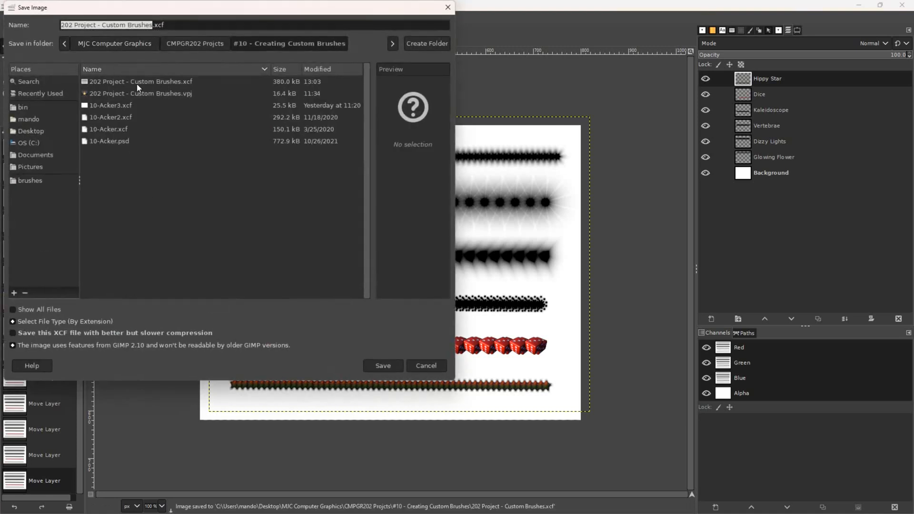
text(10Acke)
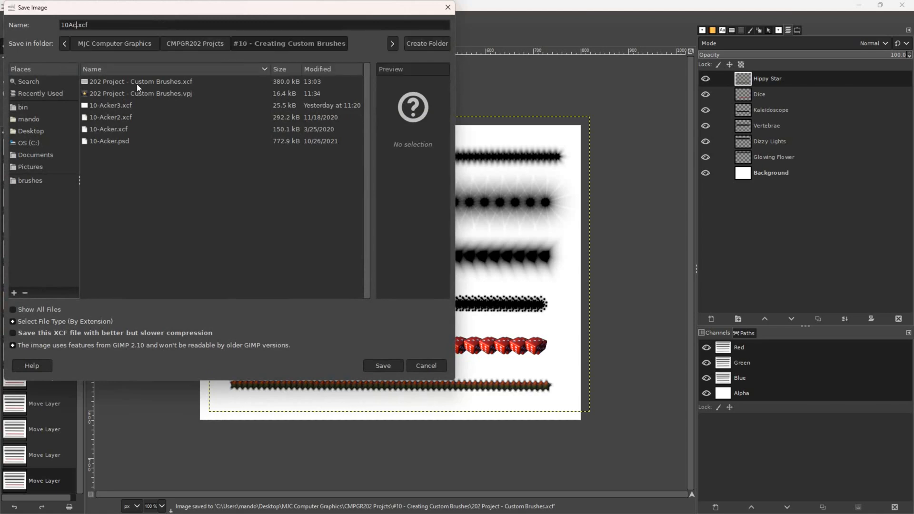
text(r)
click(386, 368)
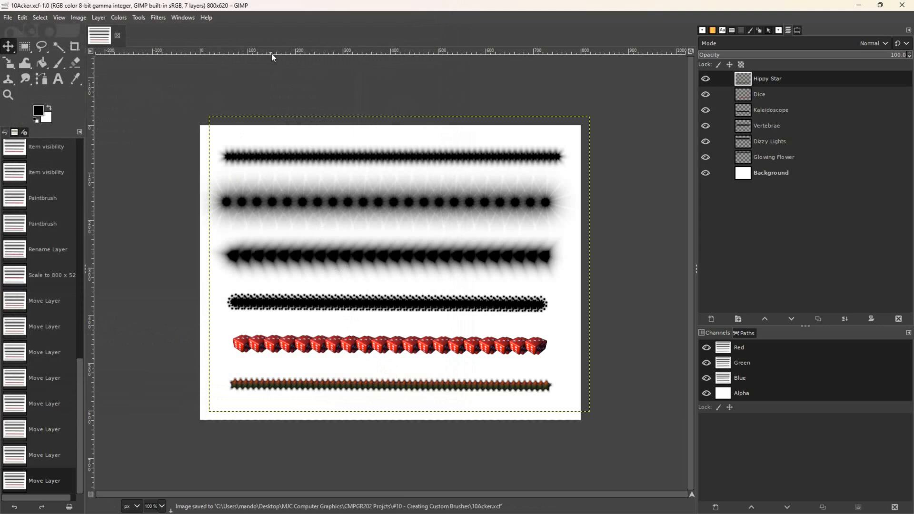
- Close GIMP and, in File Explorer, select the newly saved XCF in MJC Computer Graphics > CMPGR202 Projcts > #10 - Creating Custom Brushes
click(901, 6)
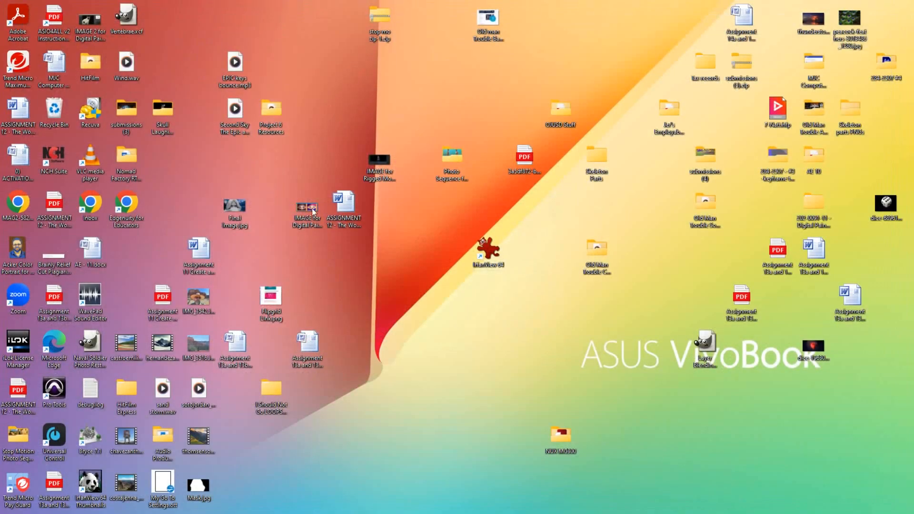
double_click(813, 64)
scroll(513, 181, down, 4)
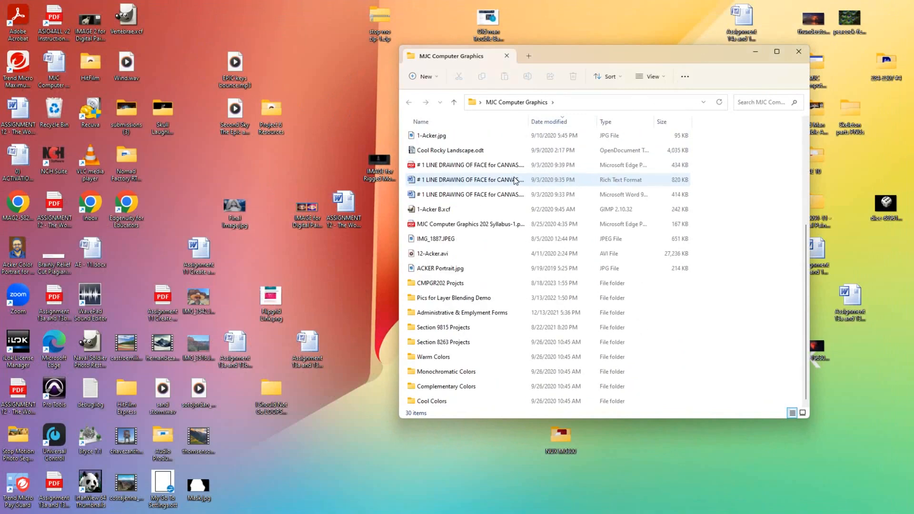
double_click(449, 285)
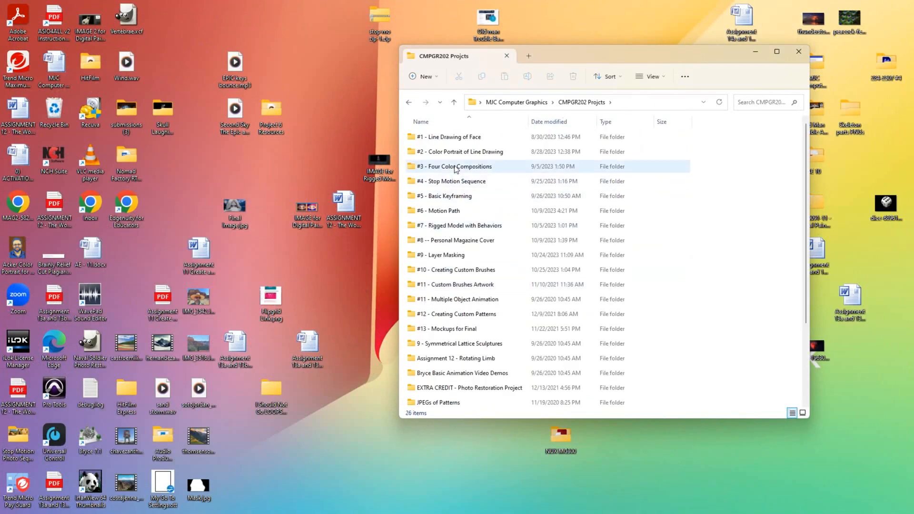
double_click(439, 270)
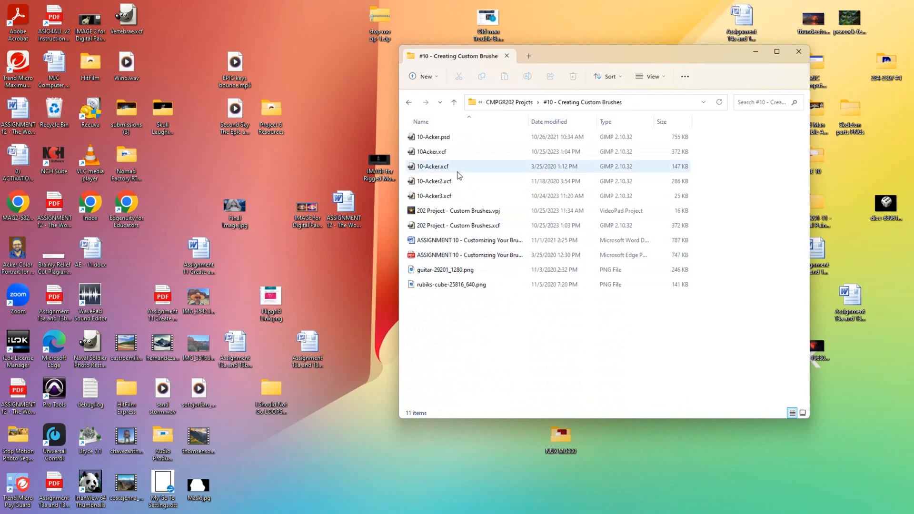
click(446, 153)
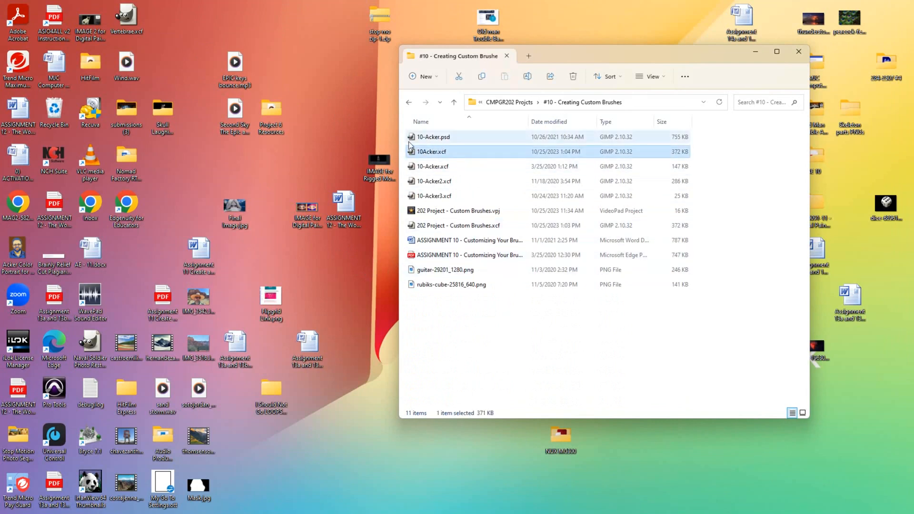